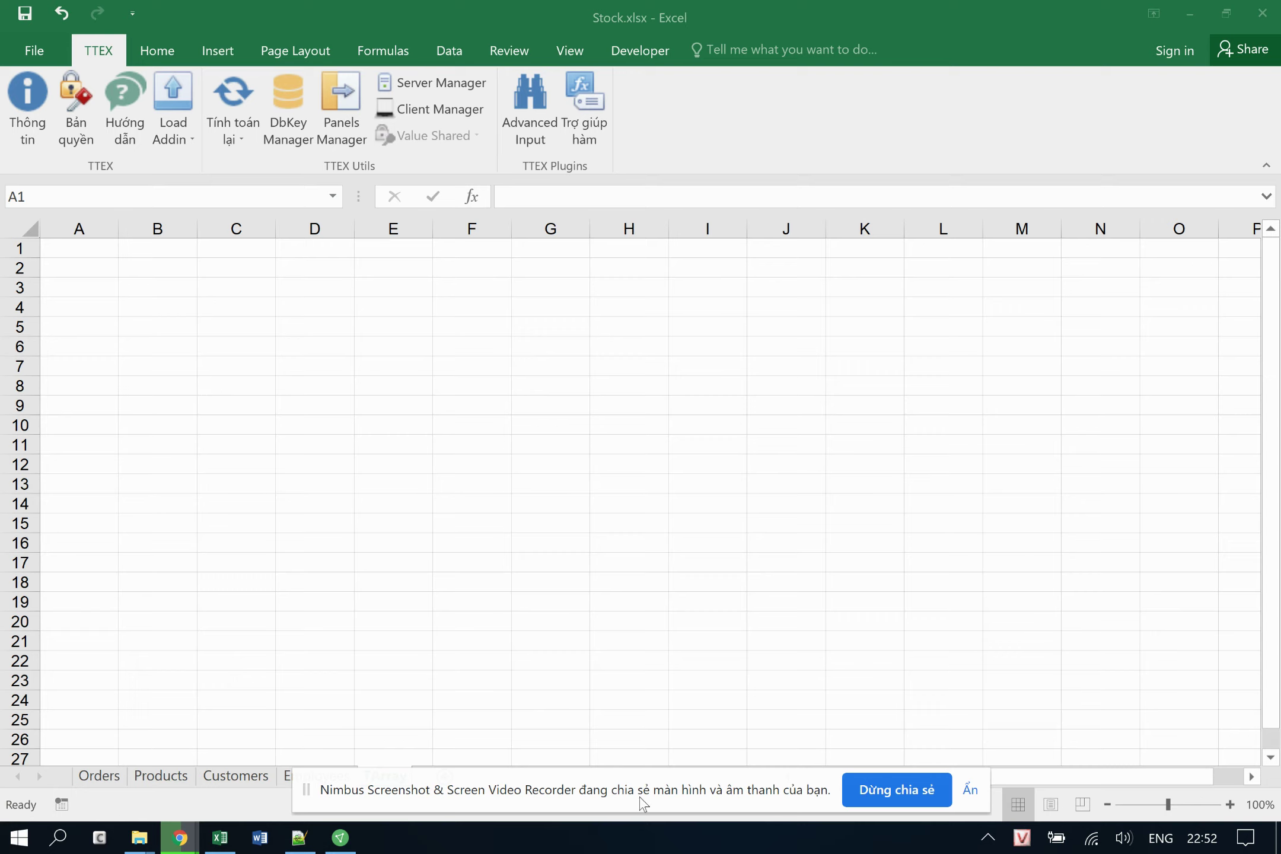
Look through the Orders, Products, Customers and Employees sheets, then return to the empty TArray sheet.
drag(640, 802, 642, 847)
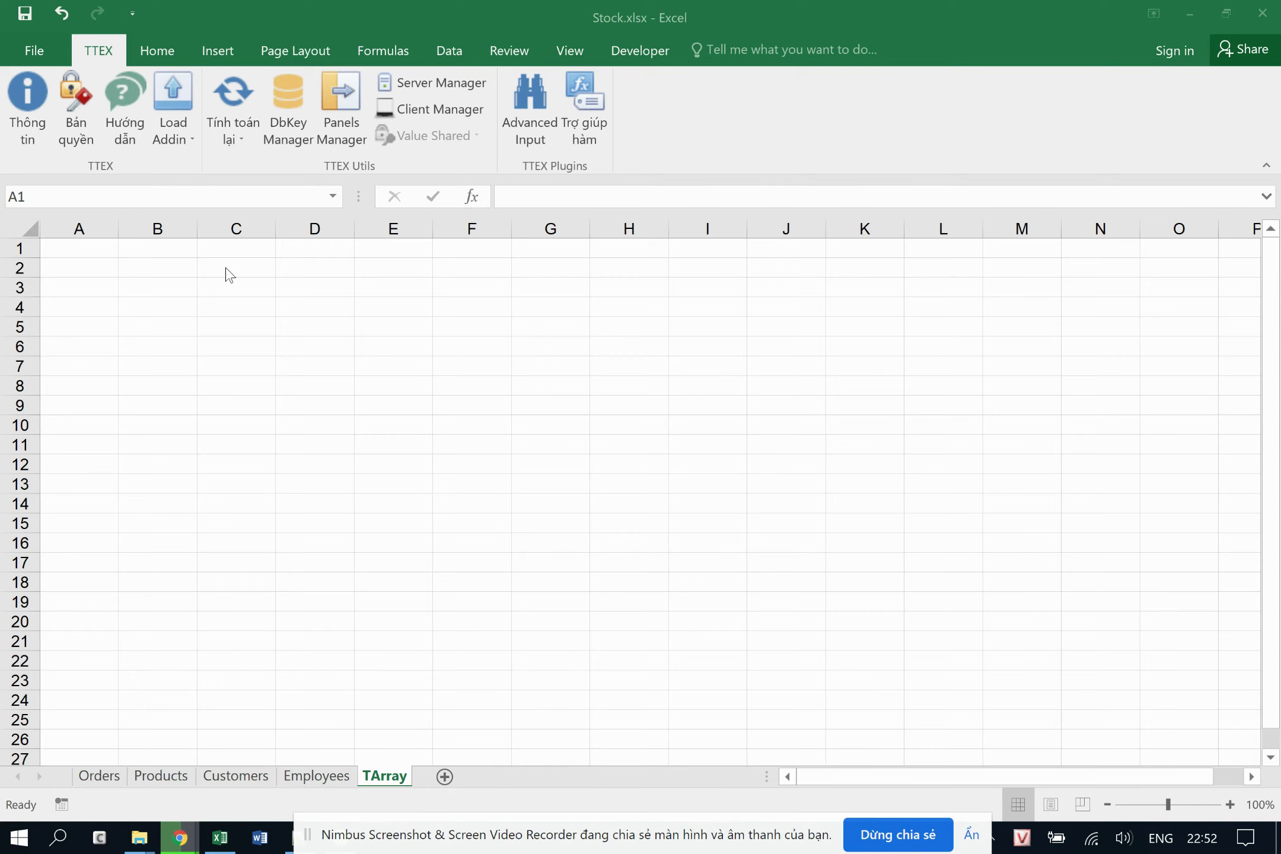
click(98, 256)
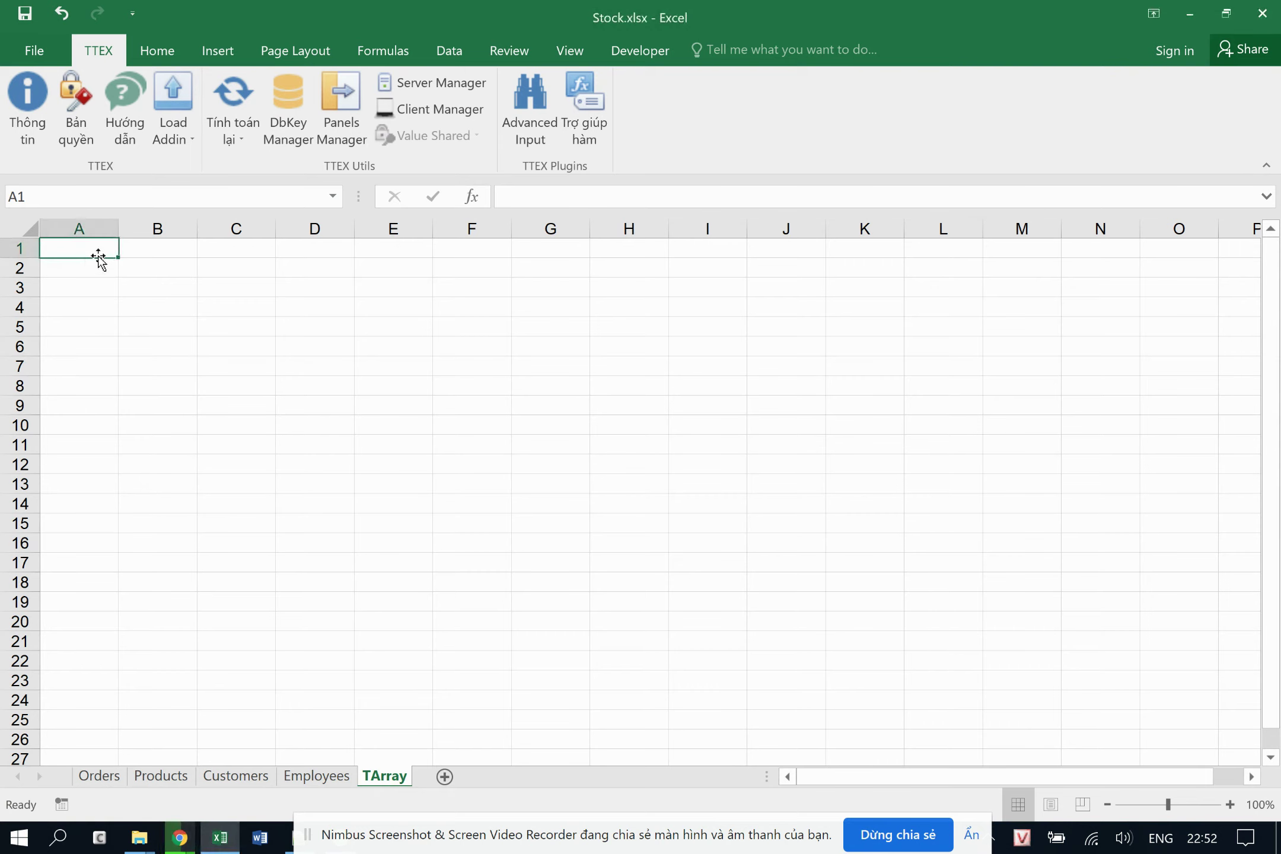
click(256, 400)
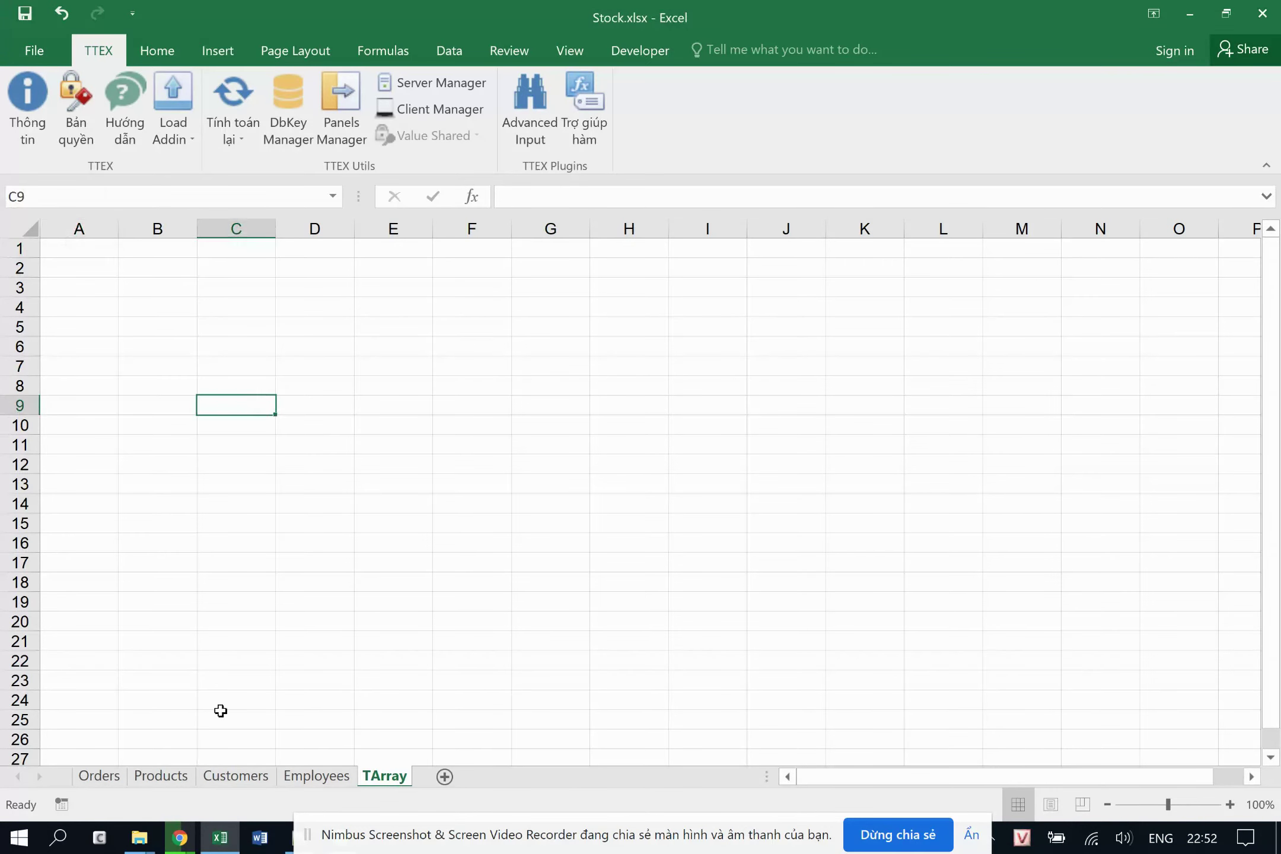
click(117, 775)
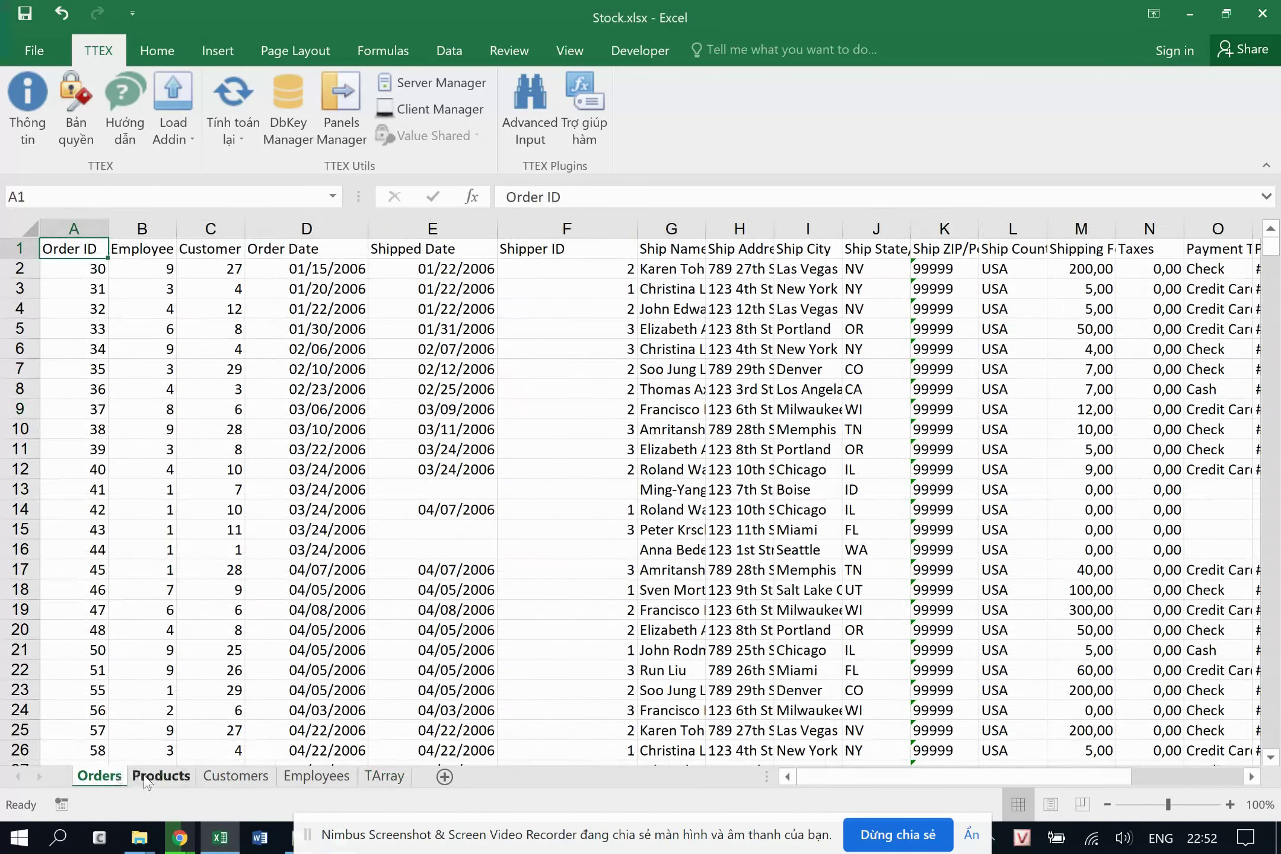
click(149, 782)
click(230, 777)
click(316, 777)
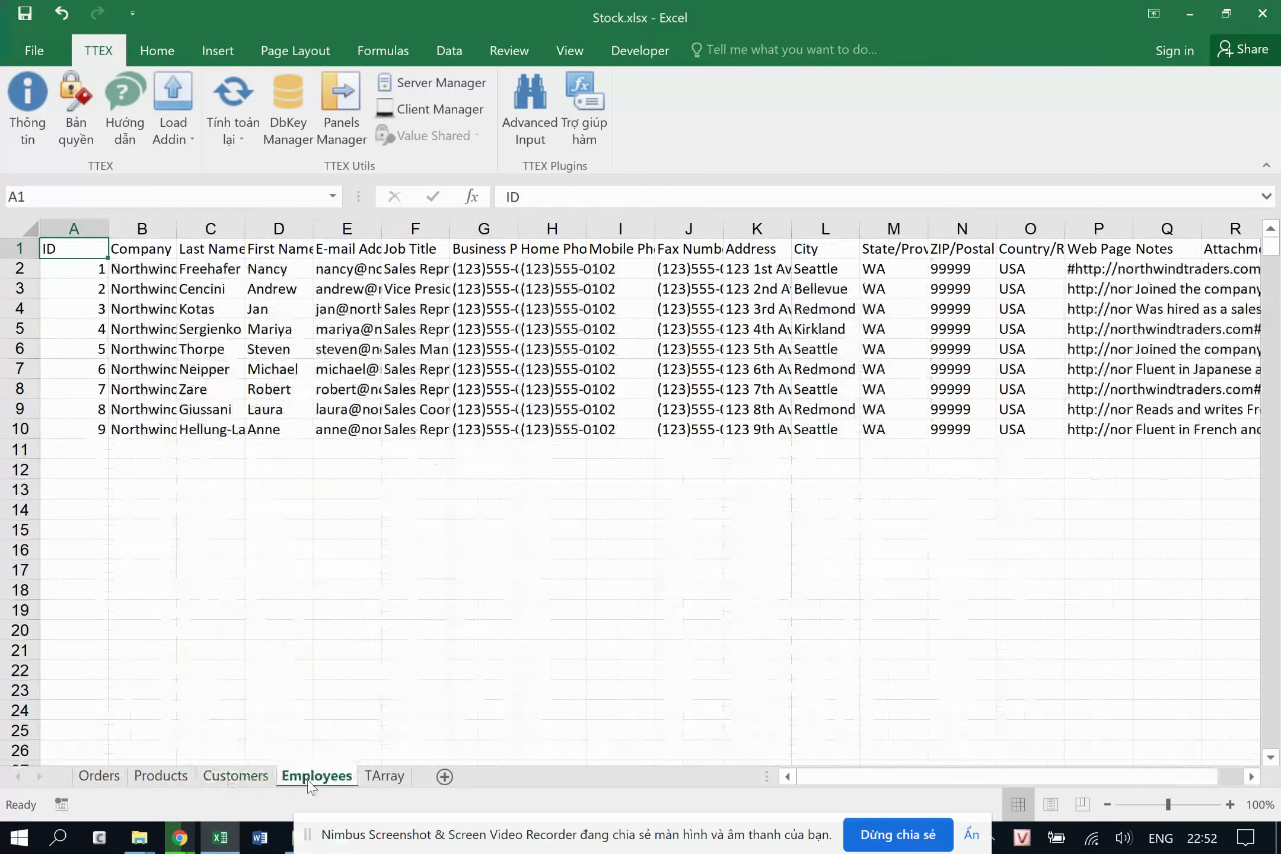
click(386, 777)
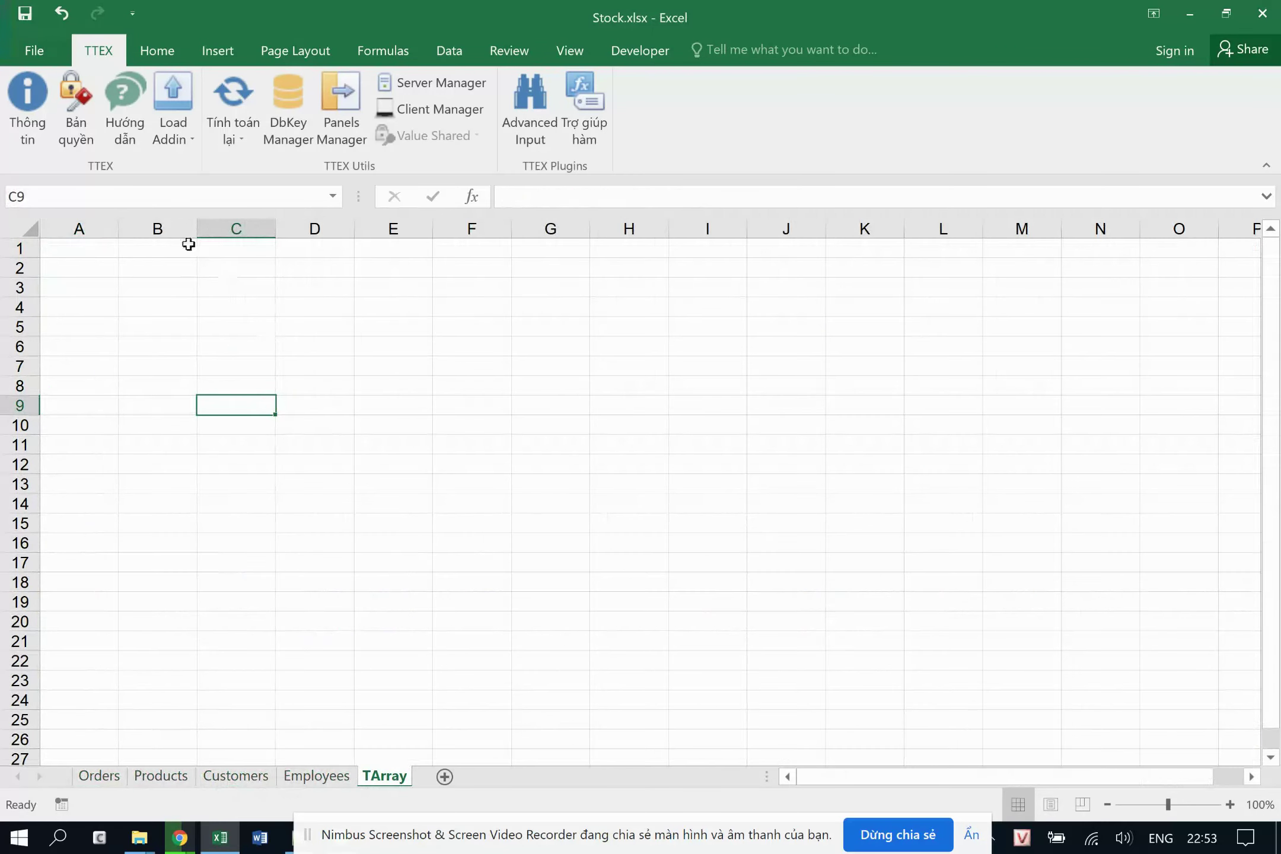
Start a TArray formula in A3, then cancel it unfinished.
click(80, 249)
key(Down)
key(Down)
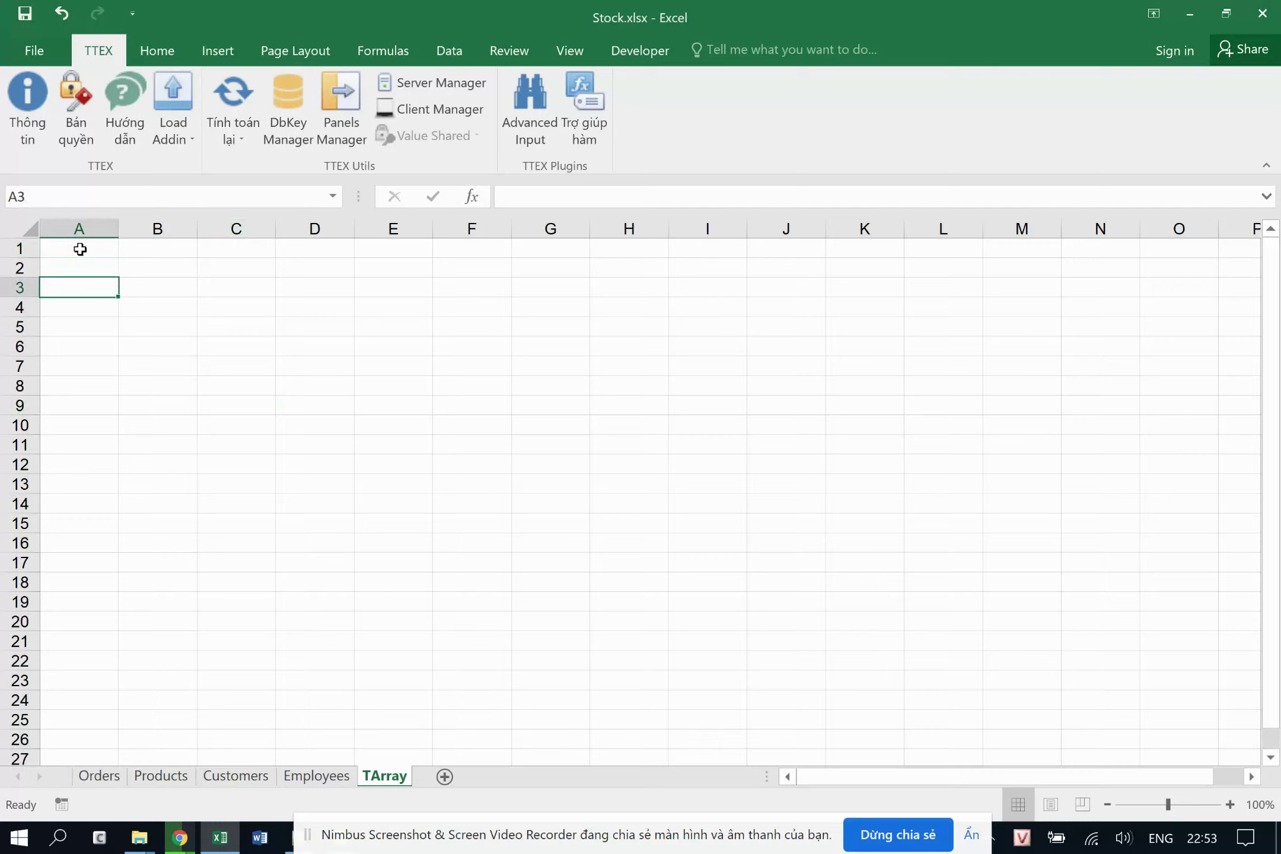
key(Right)
key(Right)
key(Left)
key(Left)
text(=ta)
key(Down)
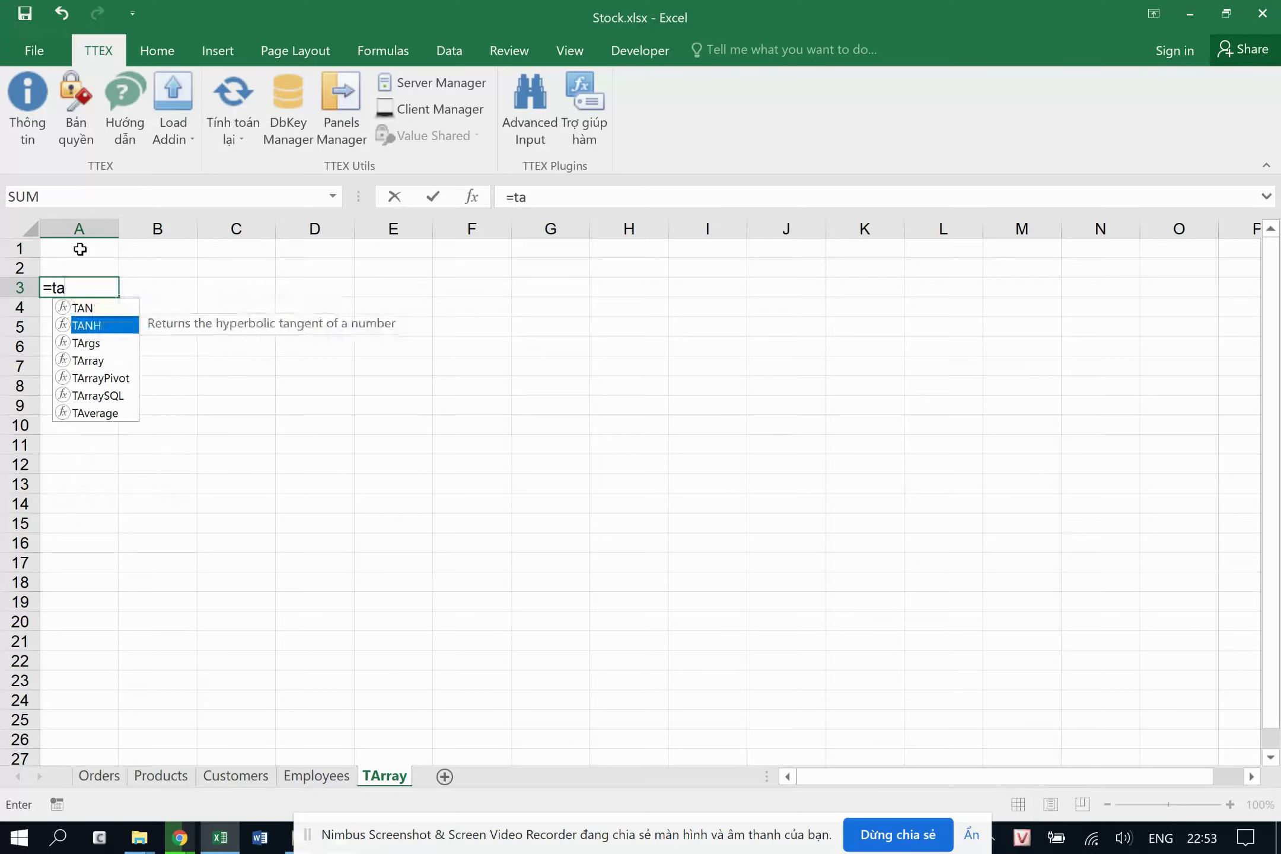
key(Down)
key(Down)
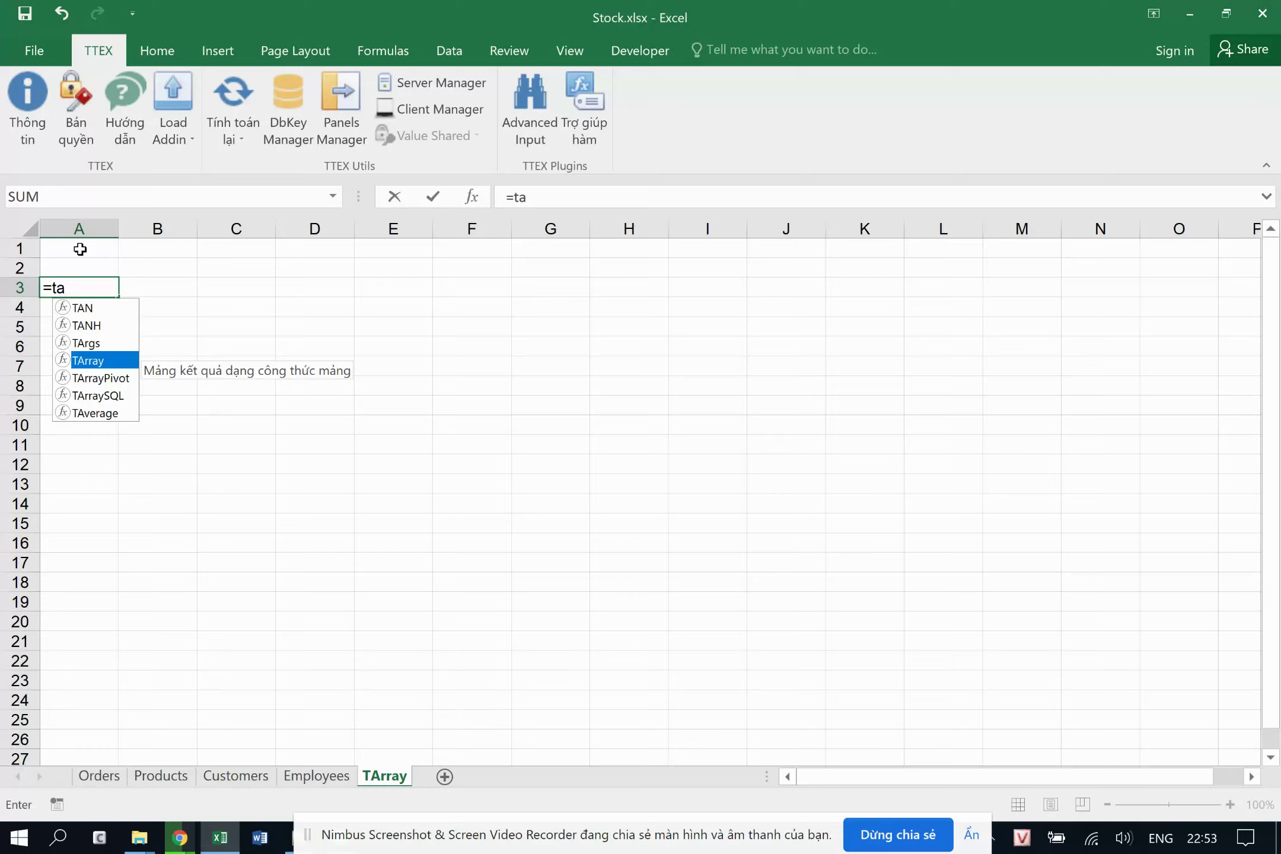
key(Tab)
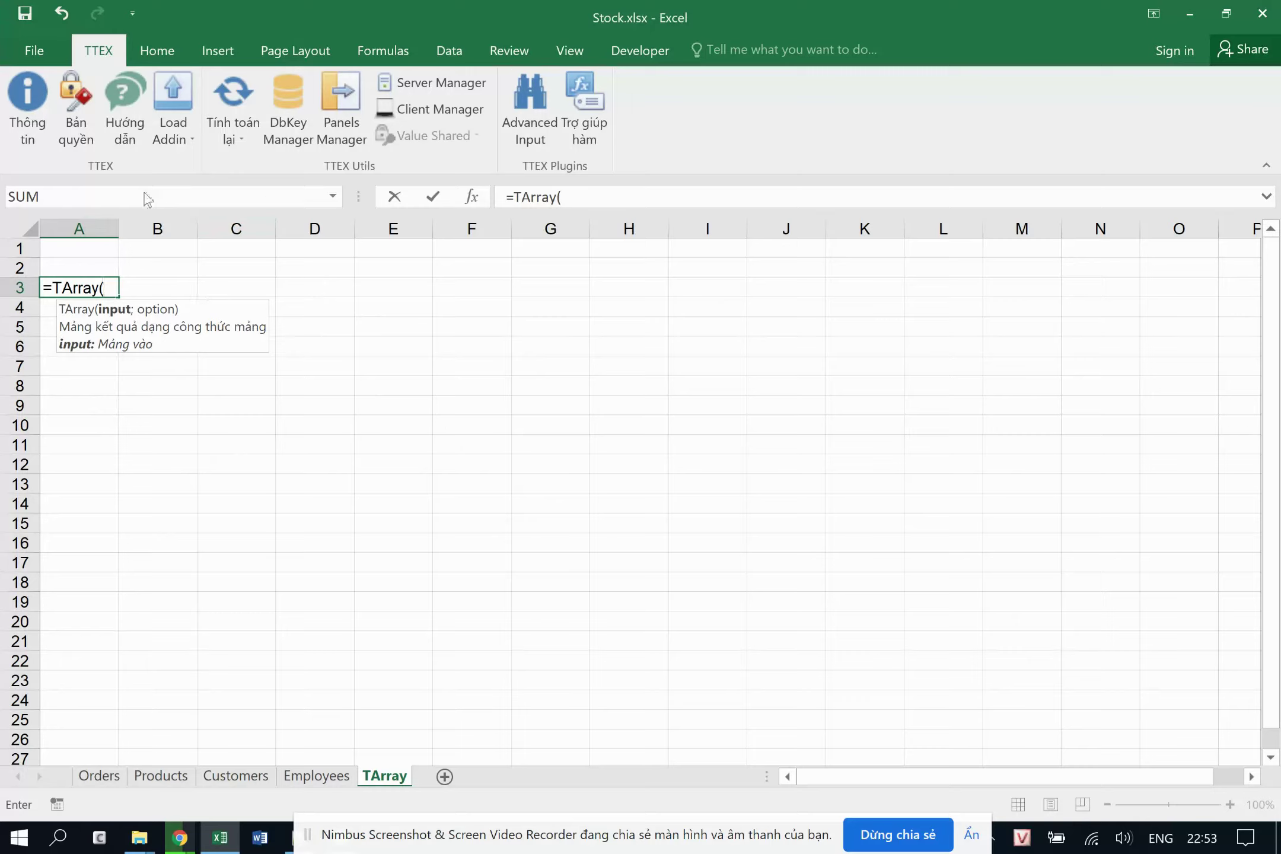
click(570, 197)
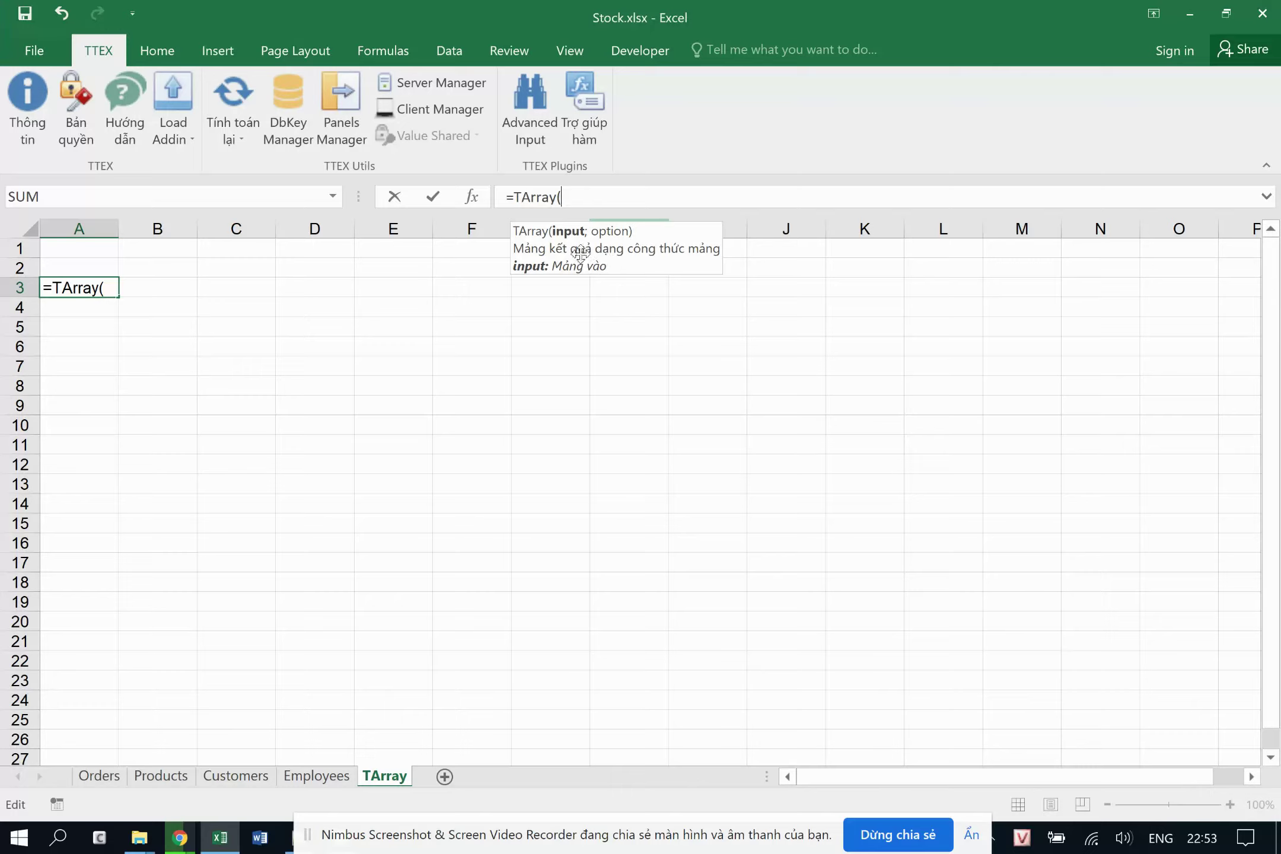
key(Escape)
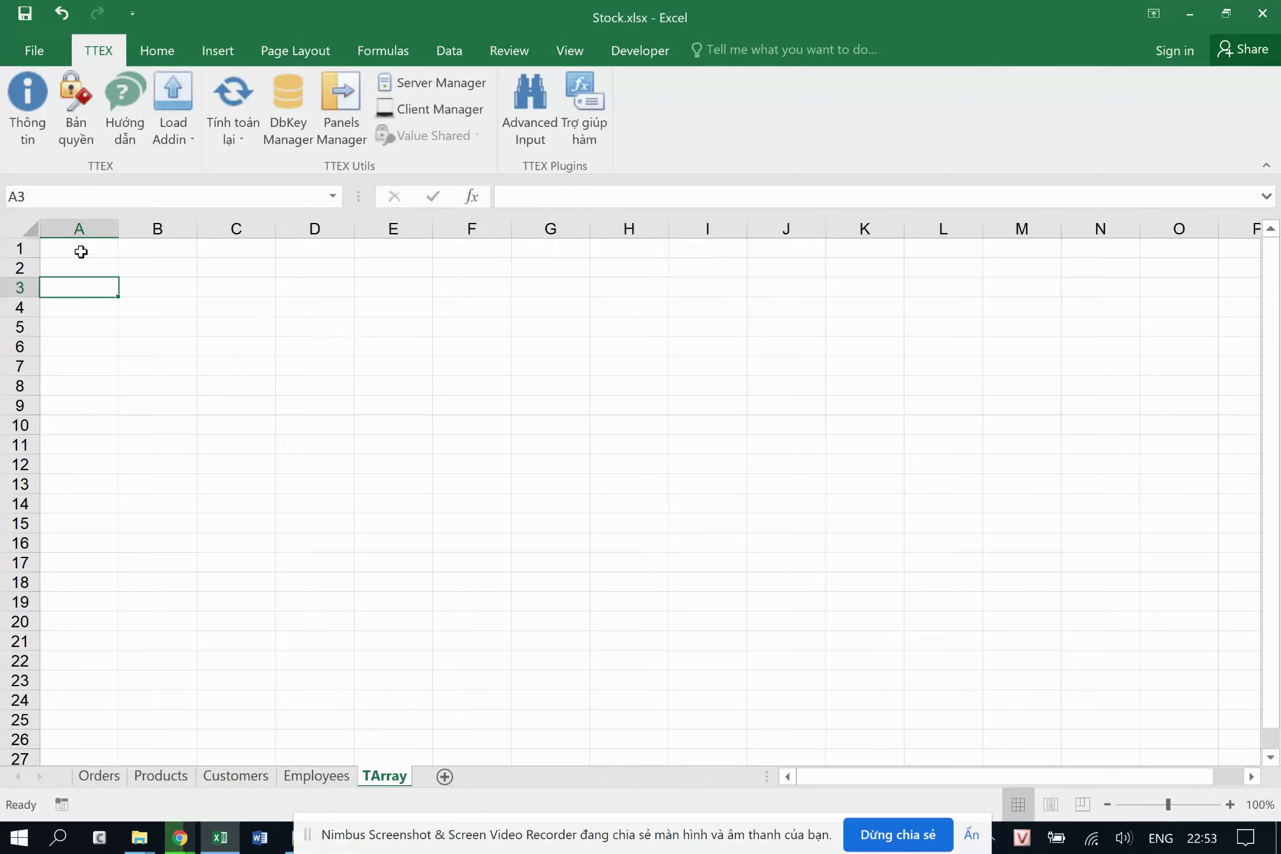
Type 'option' in A1, fill B1 yellow, and type 'hàm' in A2.
click(81, 252)
text(option)
key(Tab)
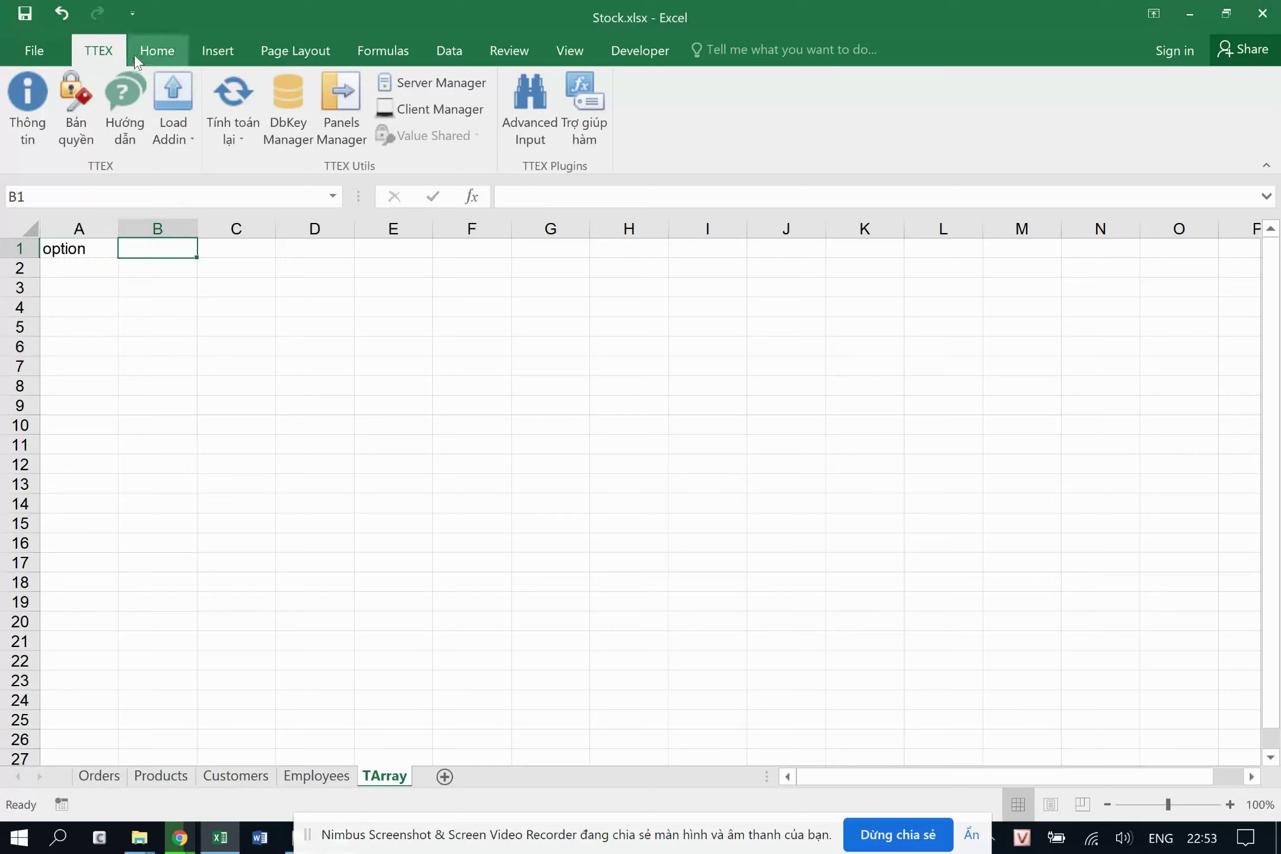
click(137, 53)
click(249, 131)
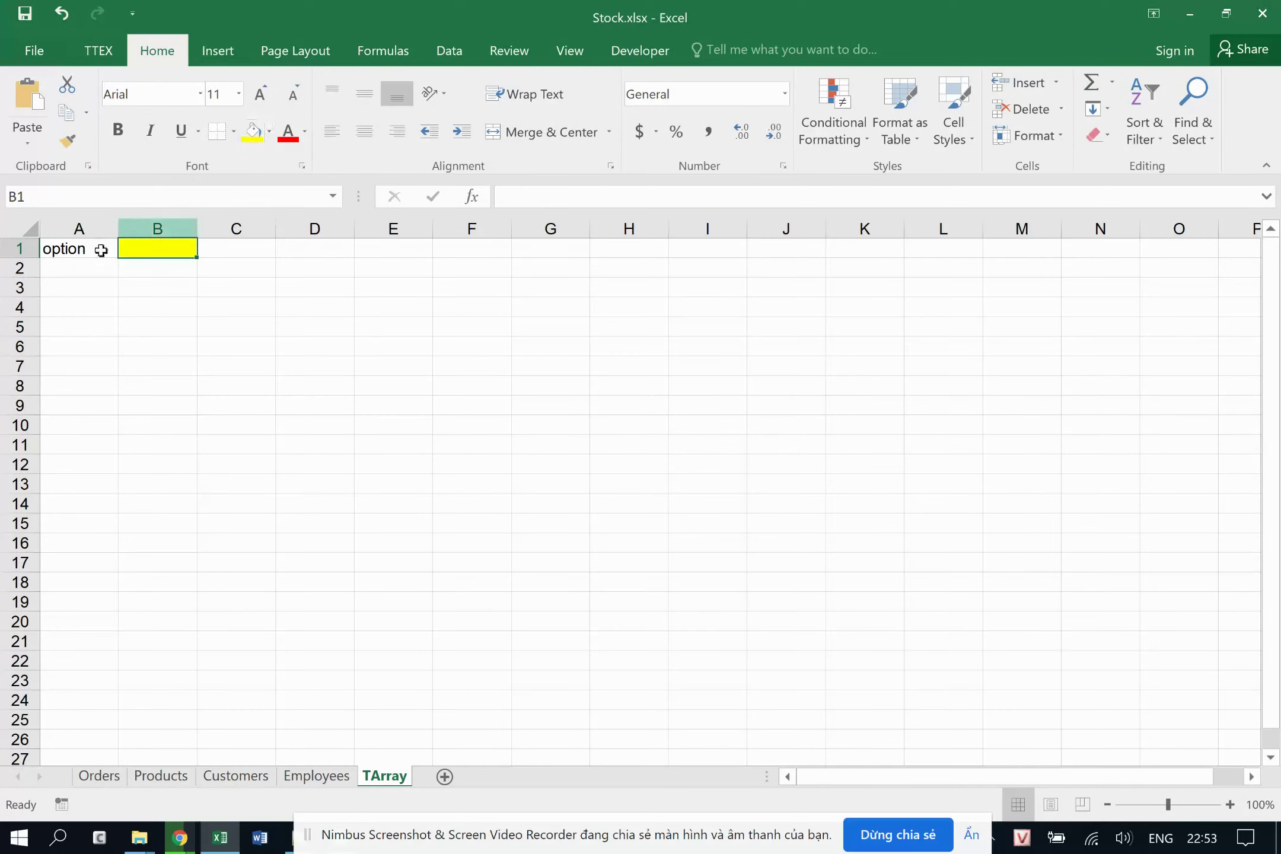
click(83, 267)
text(hàm)
key(Tab)
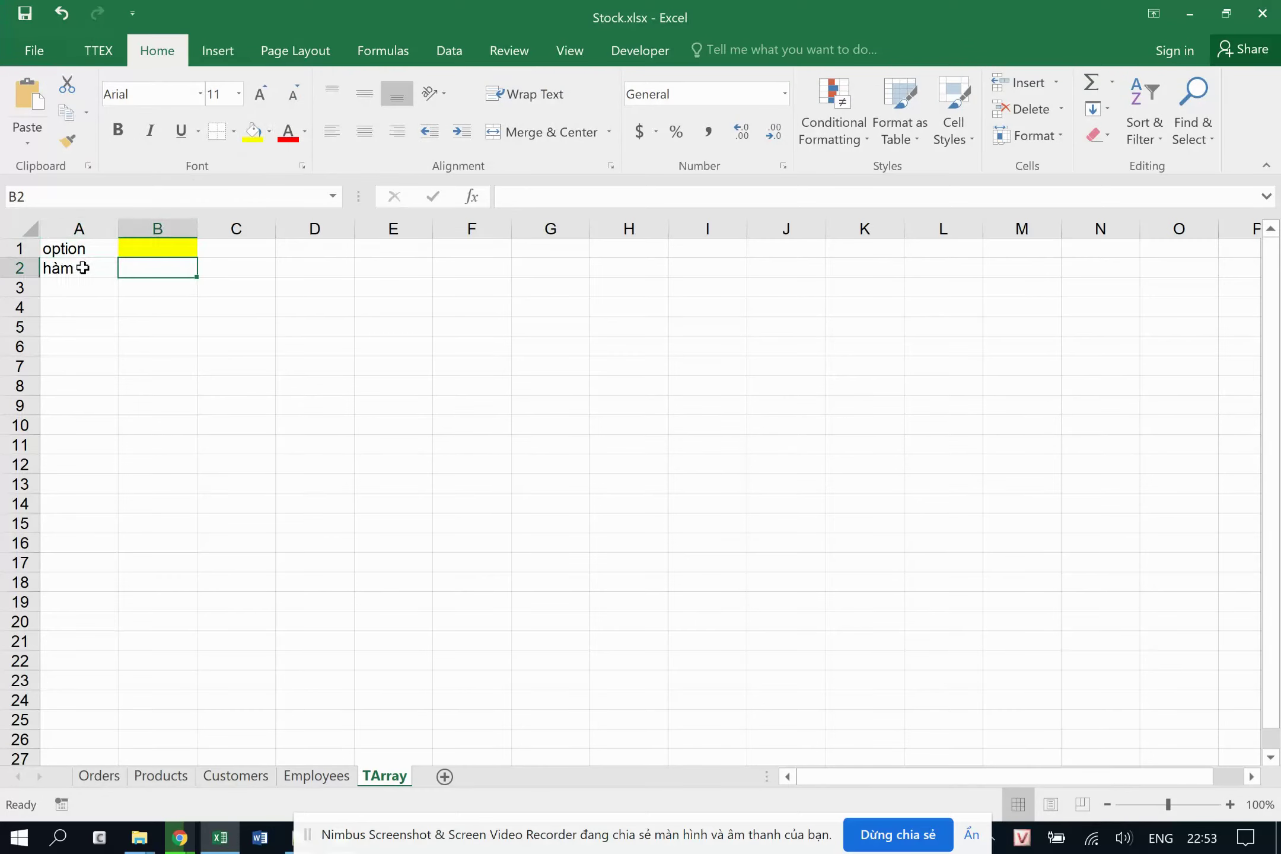
Enter =TArray(Customers!A1:D15;B1) in B2 as an array formula.
text(=)
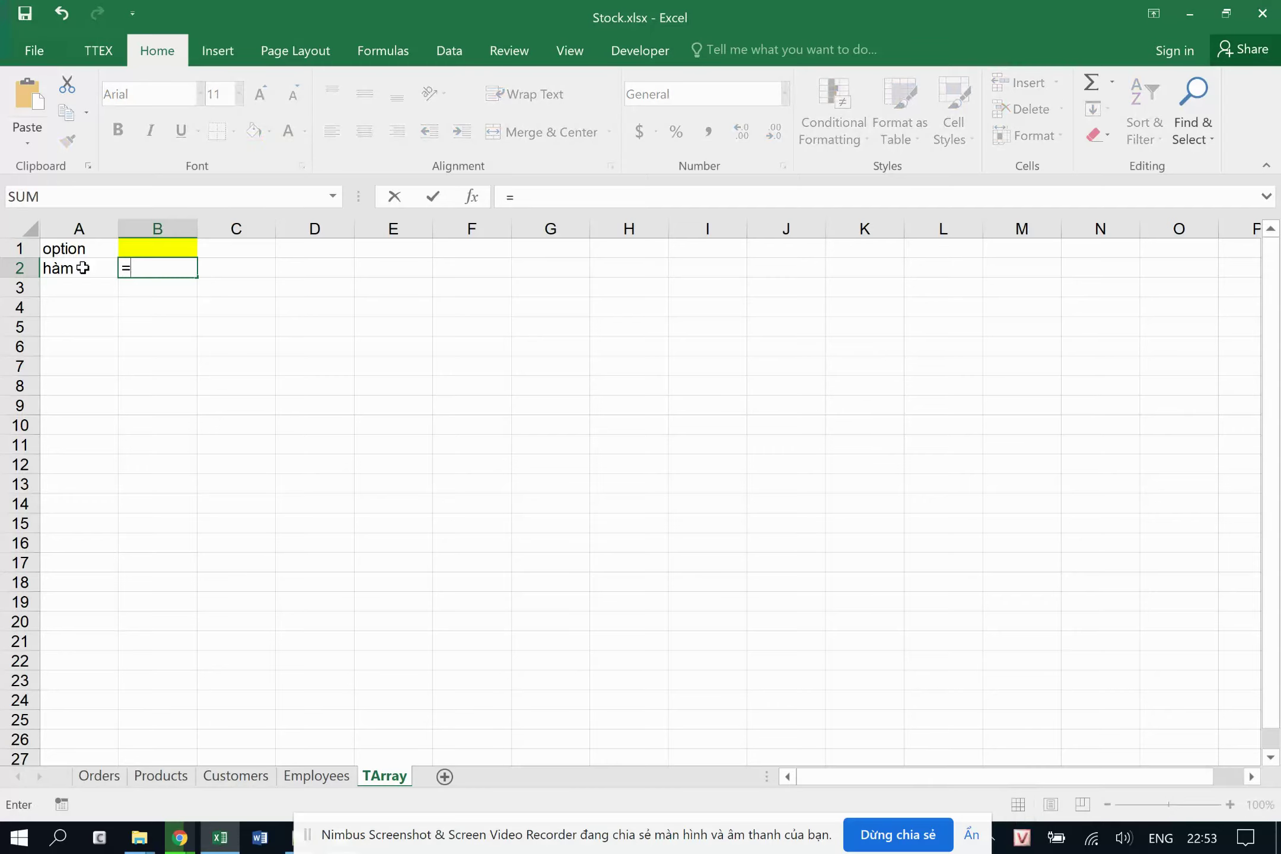
text(ta)
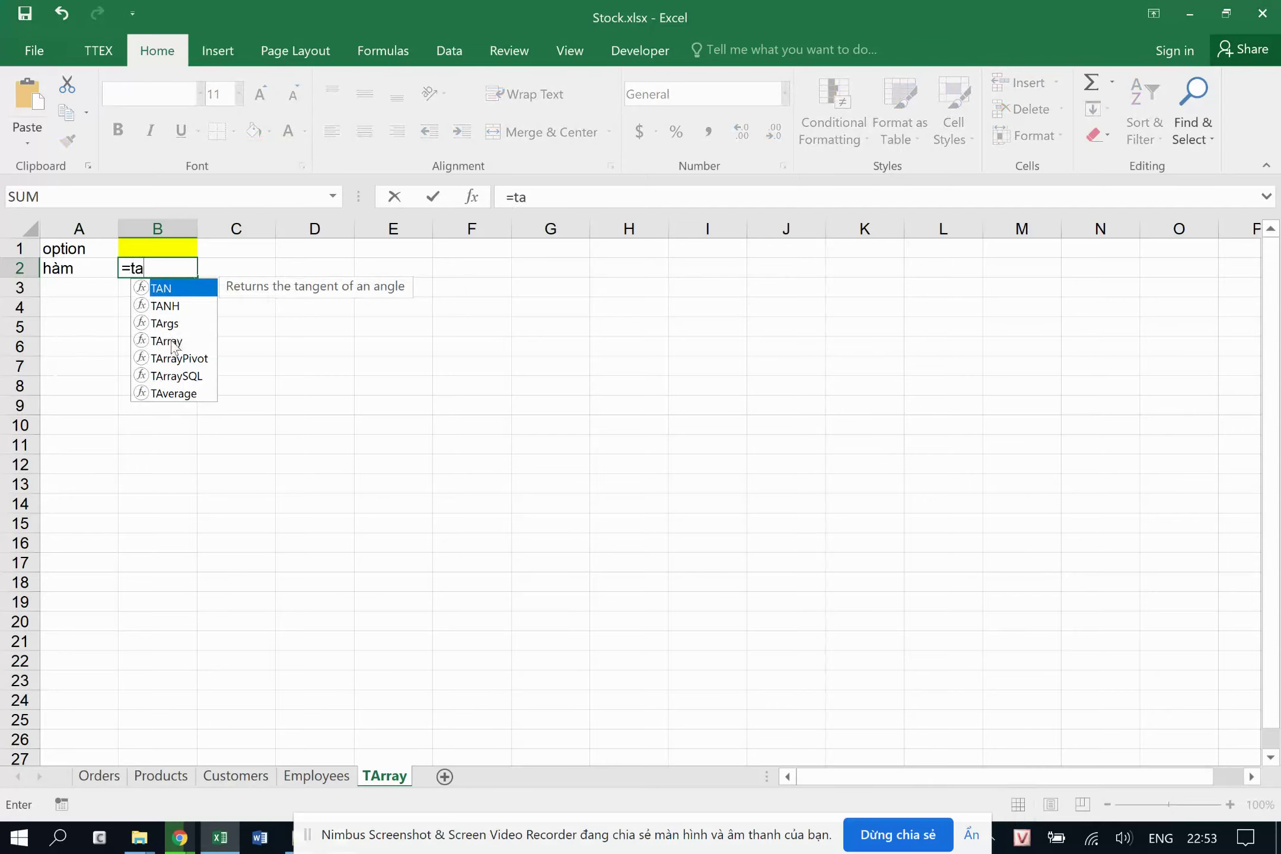
click(171, 347)
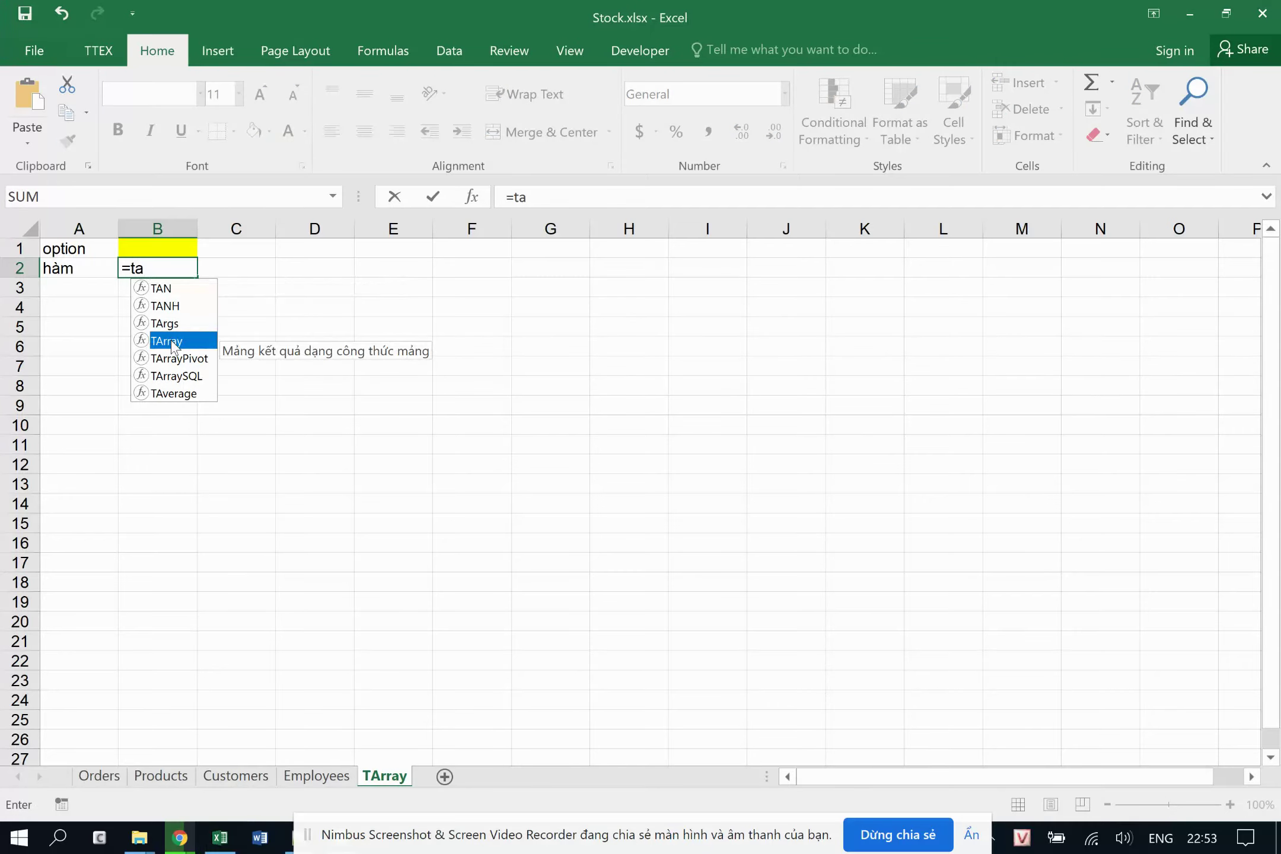
double_click(172, 345)
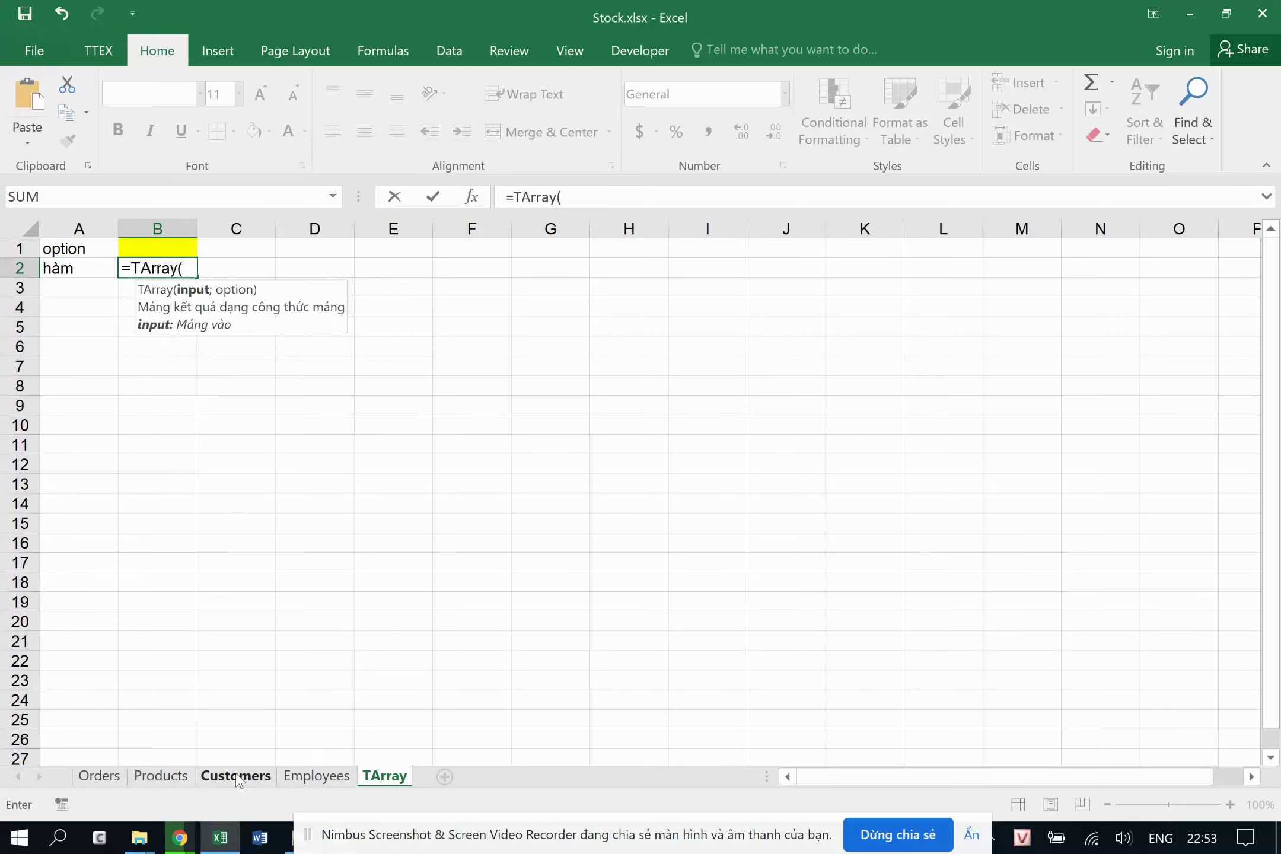
click(237, 775)
click(96, 248)
drag(96, 248, 280, 520)
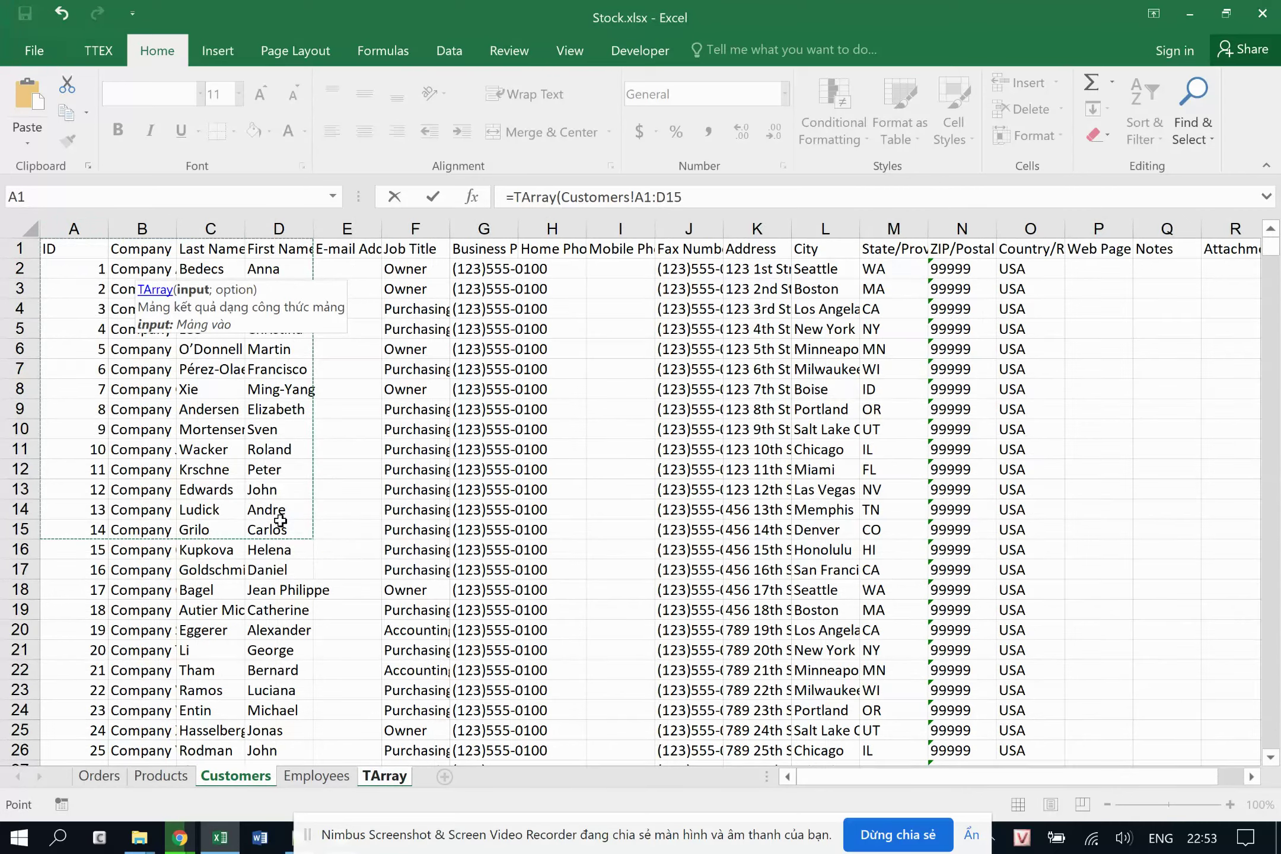
text(;)
click(385, 780)
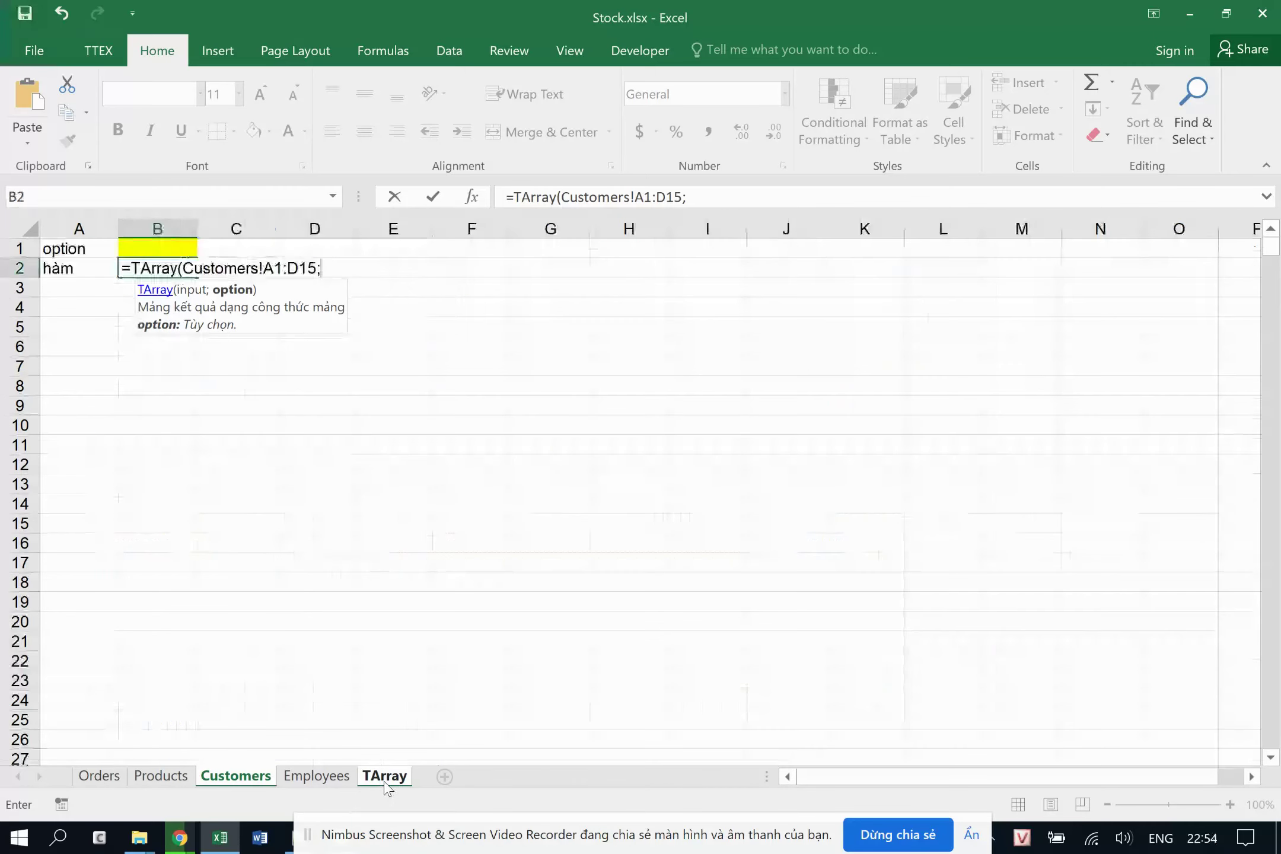
click(152, 245)
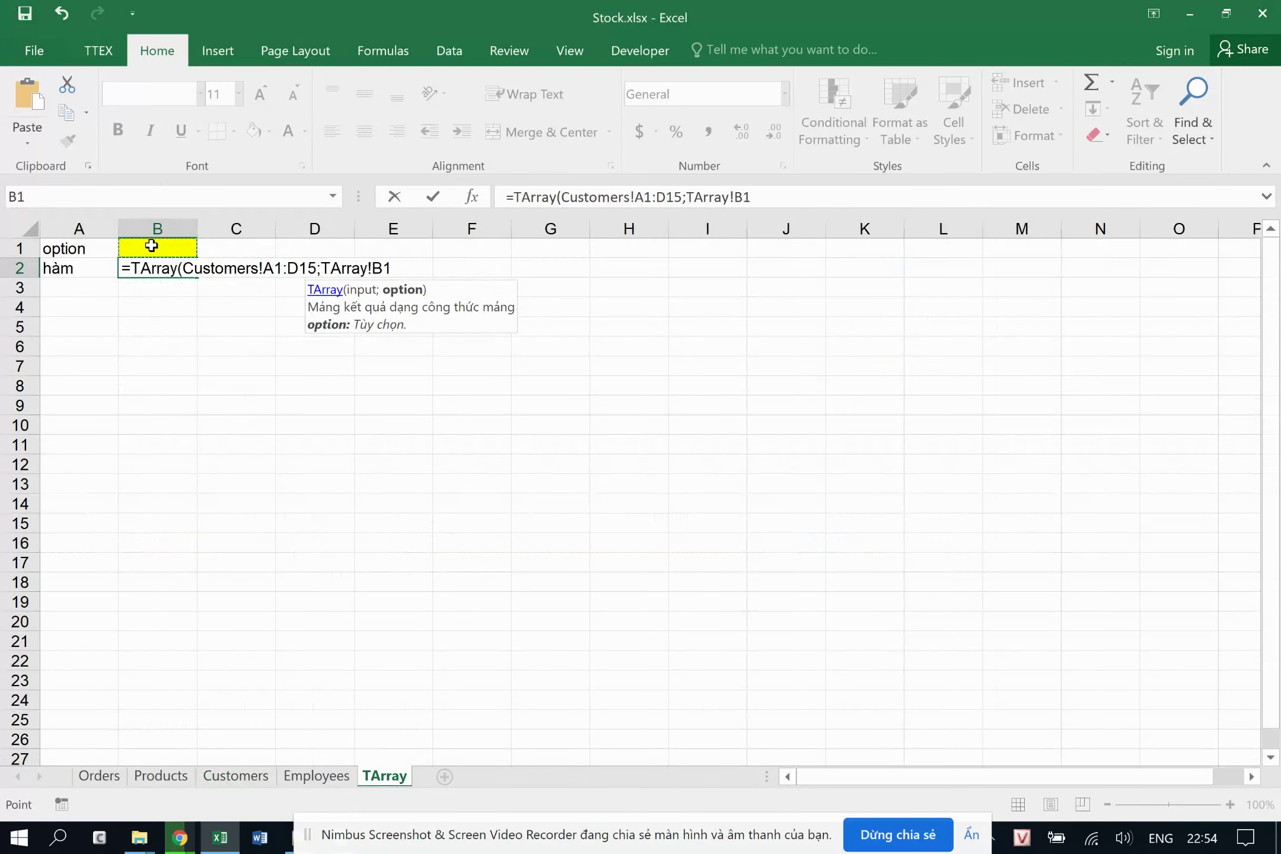
drag(688, 195, 738, 199)
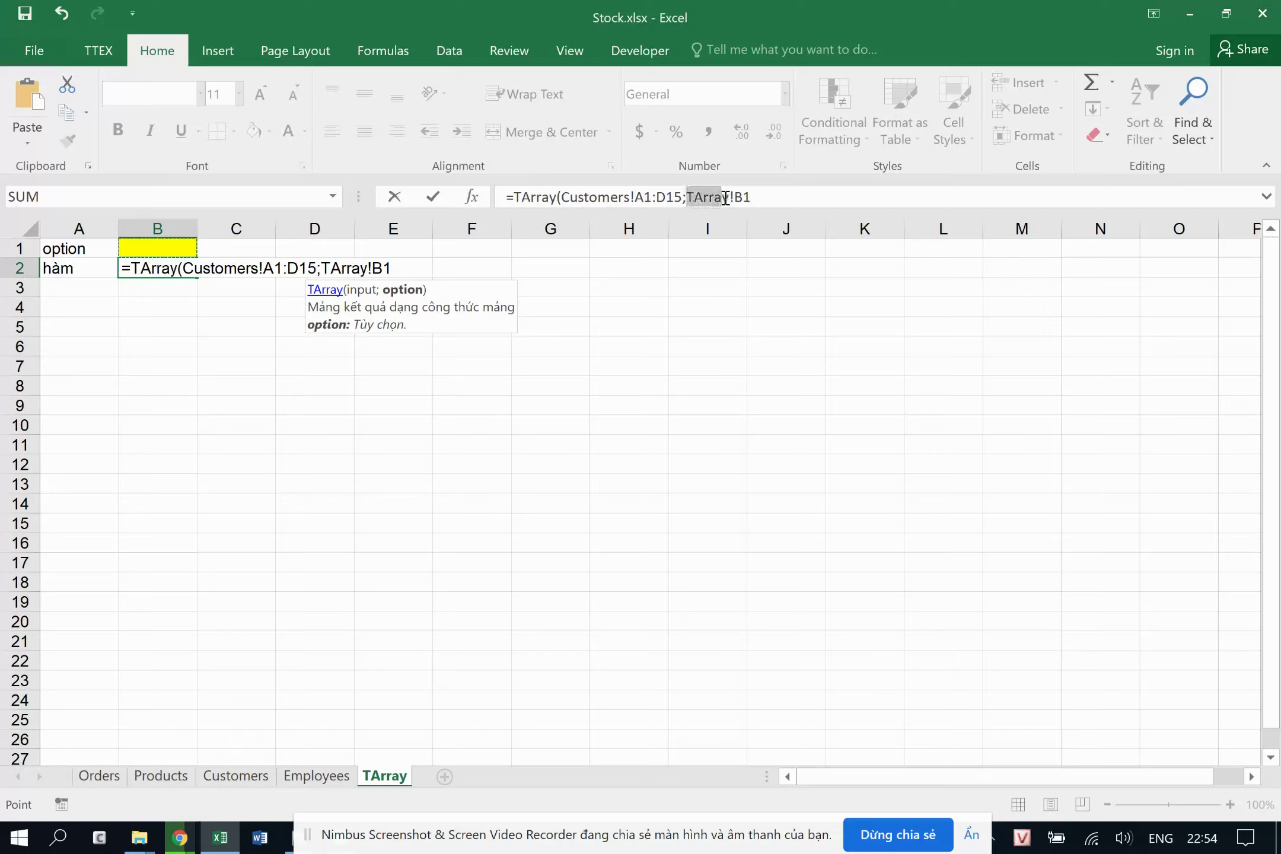
key(BackSpace)
text())
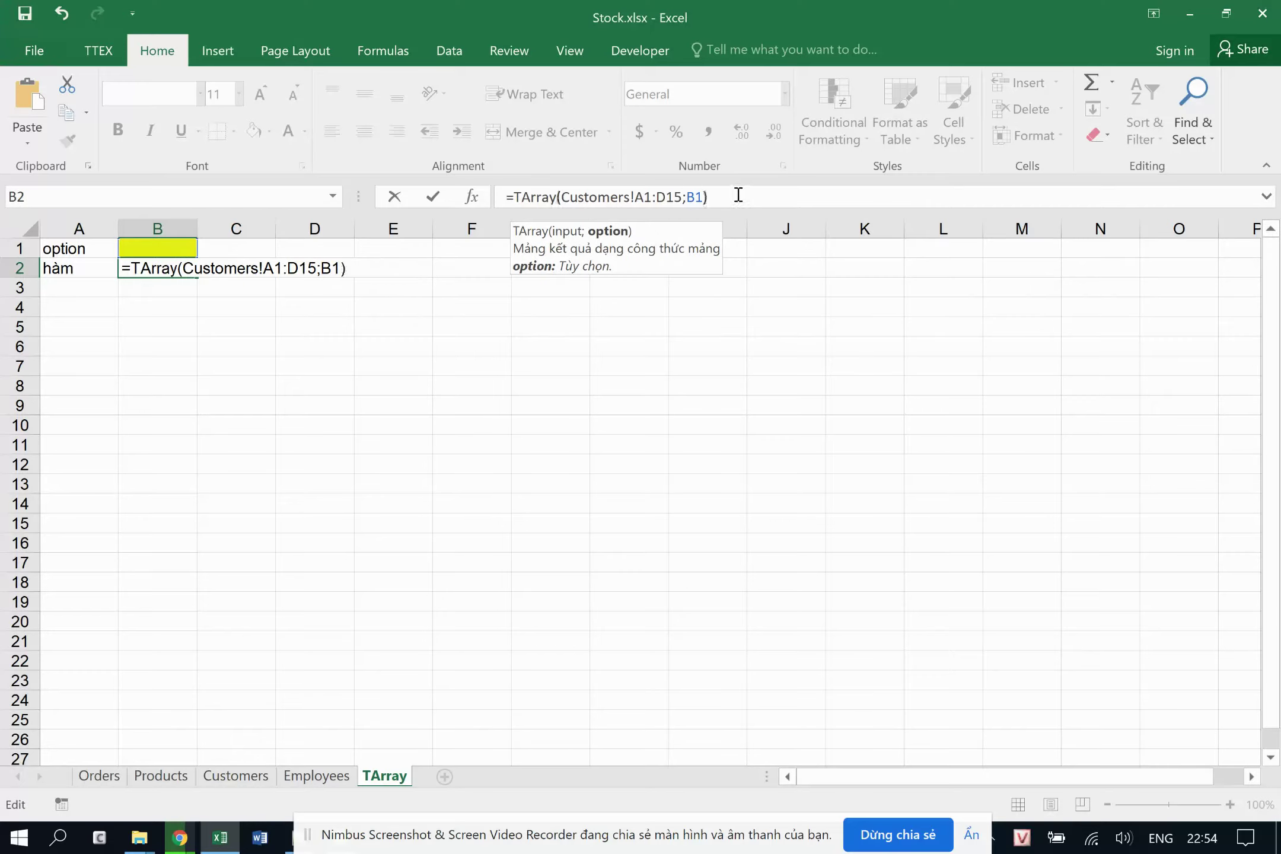
key(ctrl+shift+Return)
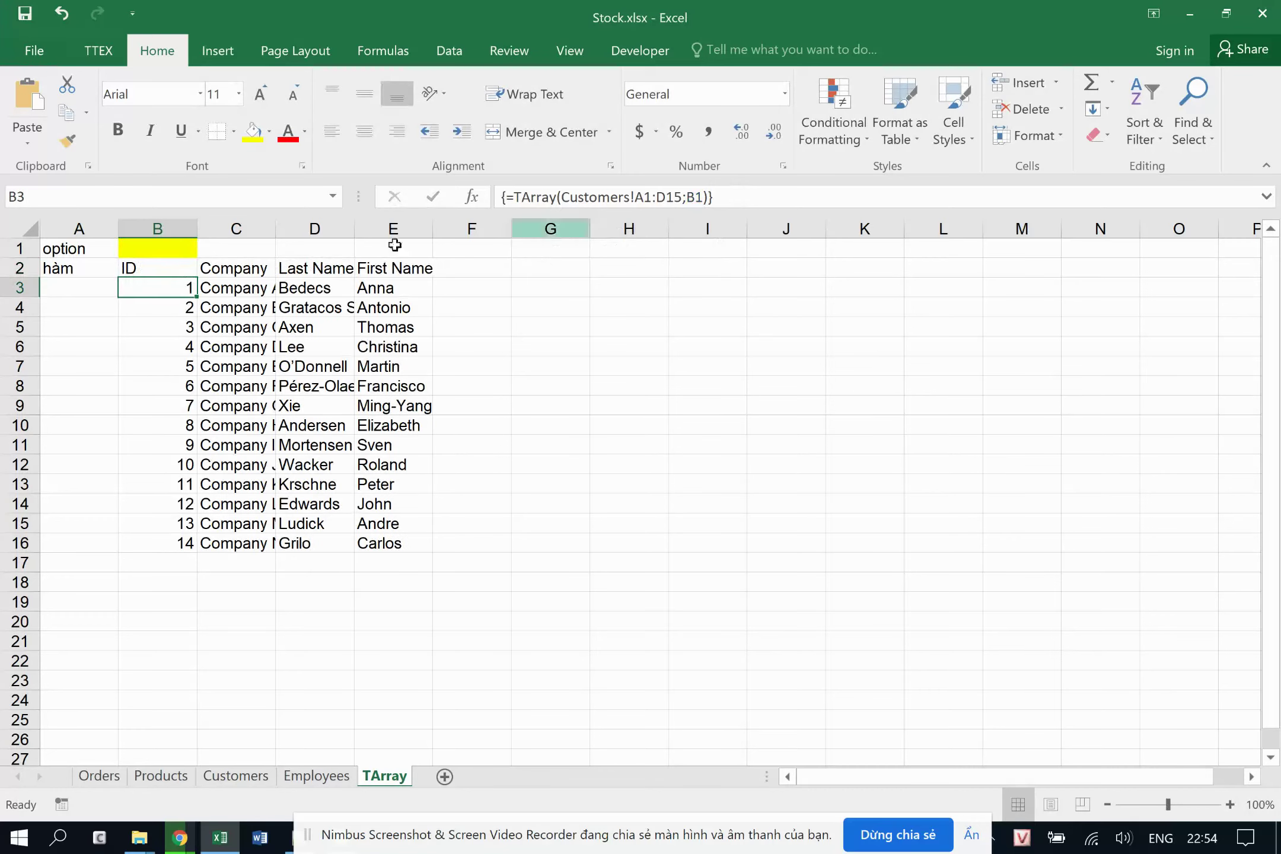
Widen columns C and D to fit the company and last names.
drag(274, 221, 296, 225)
drag(375, 228, 399, 233)
click(399, 233)
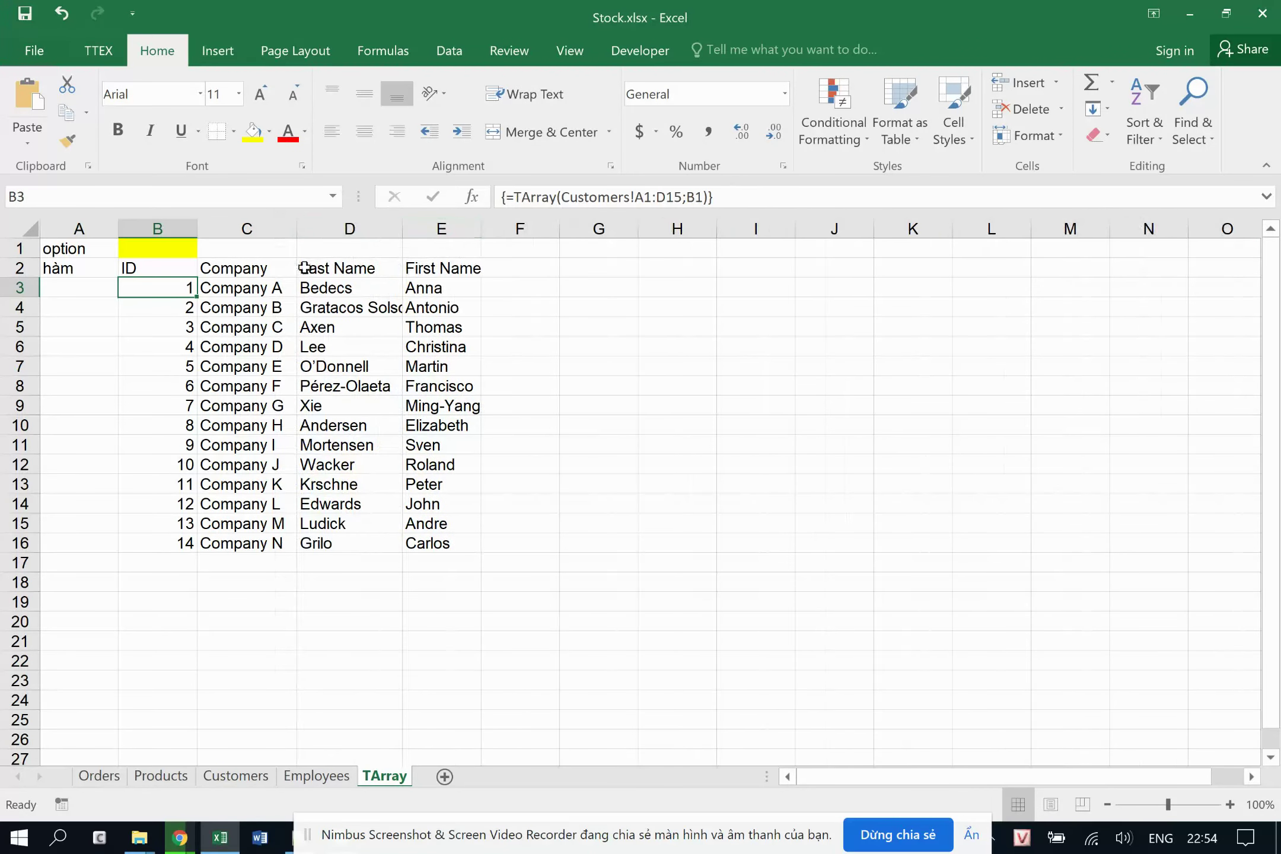
drag(297, 231, 339, 230)
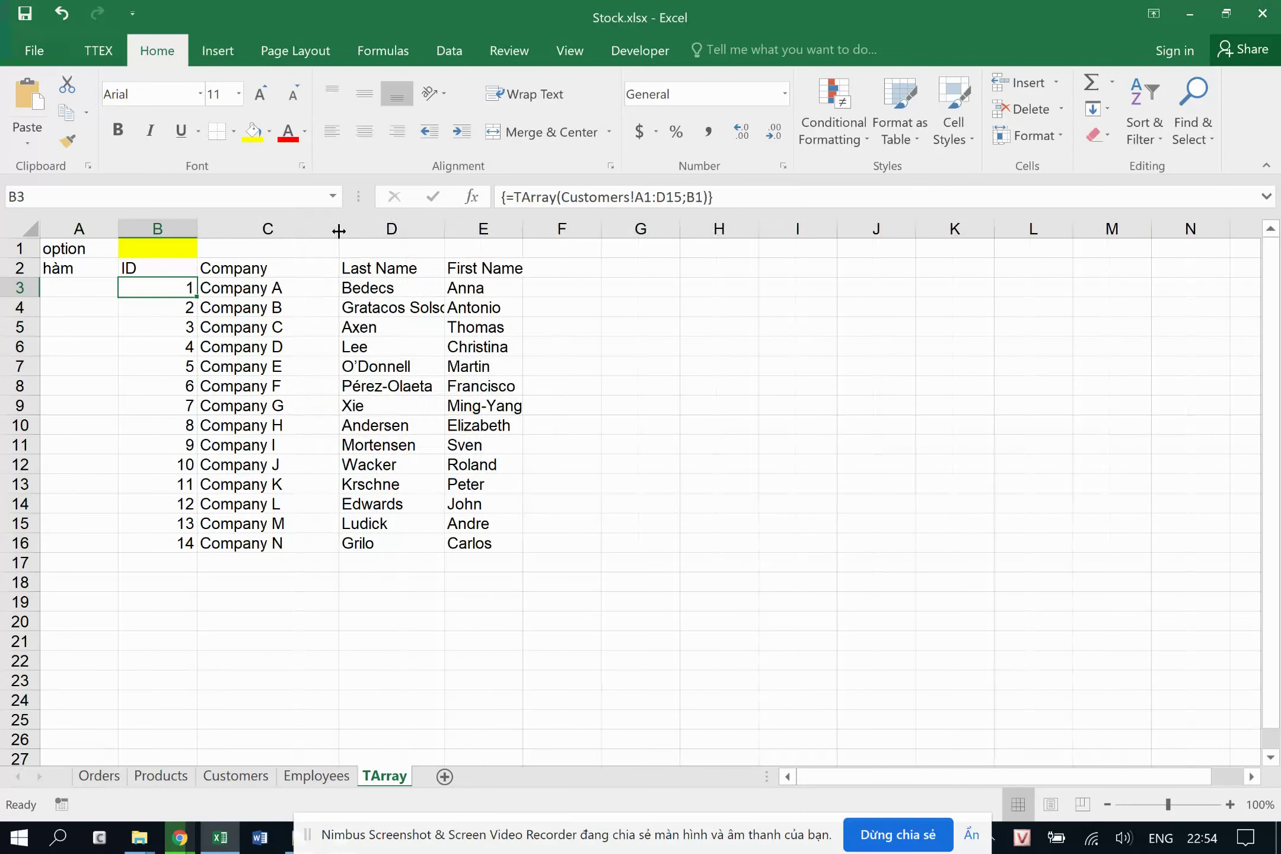
Check the Company and Last Name results to the last row, then bring up ORange.vb in Notepad++.
click(334, 342)
click(409, 382)
click(391, 457)
click(380, 547)
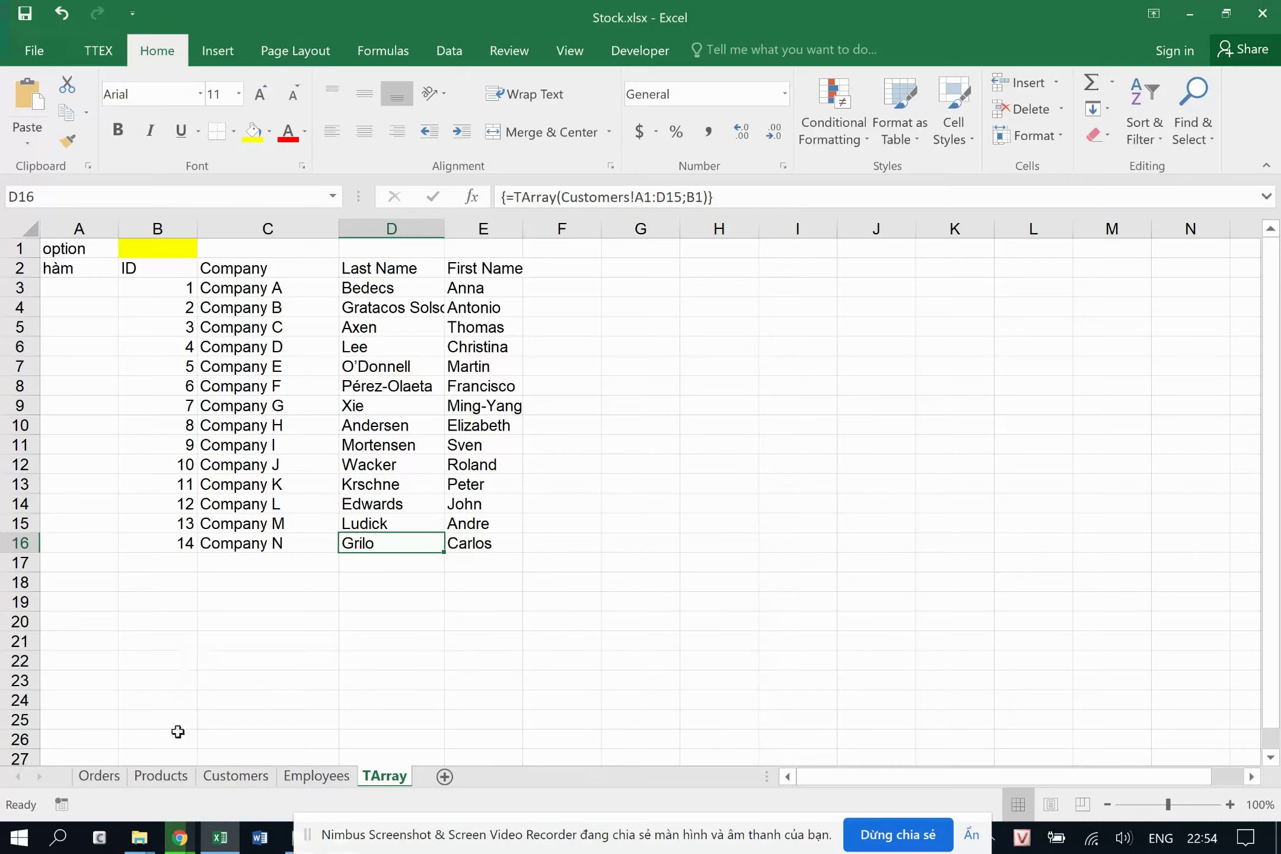
click(425, 835)
mouse_move(219, 837)
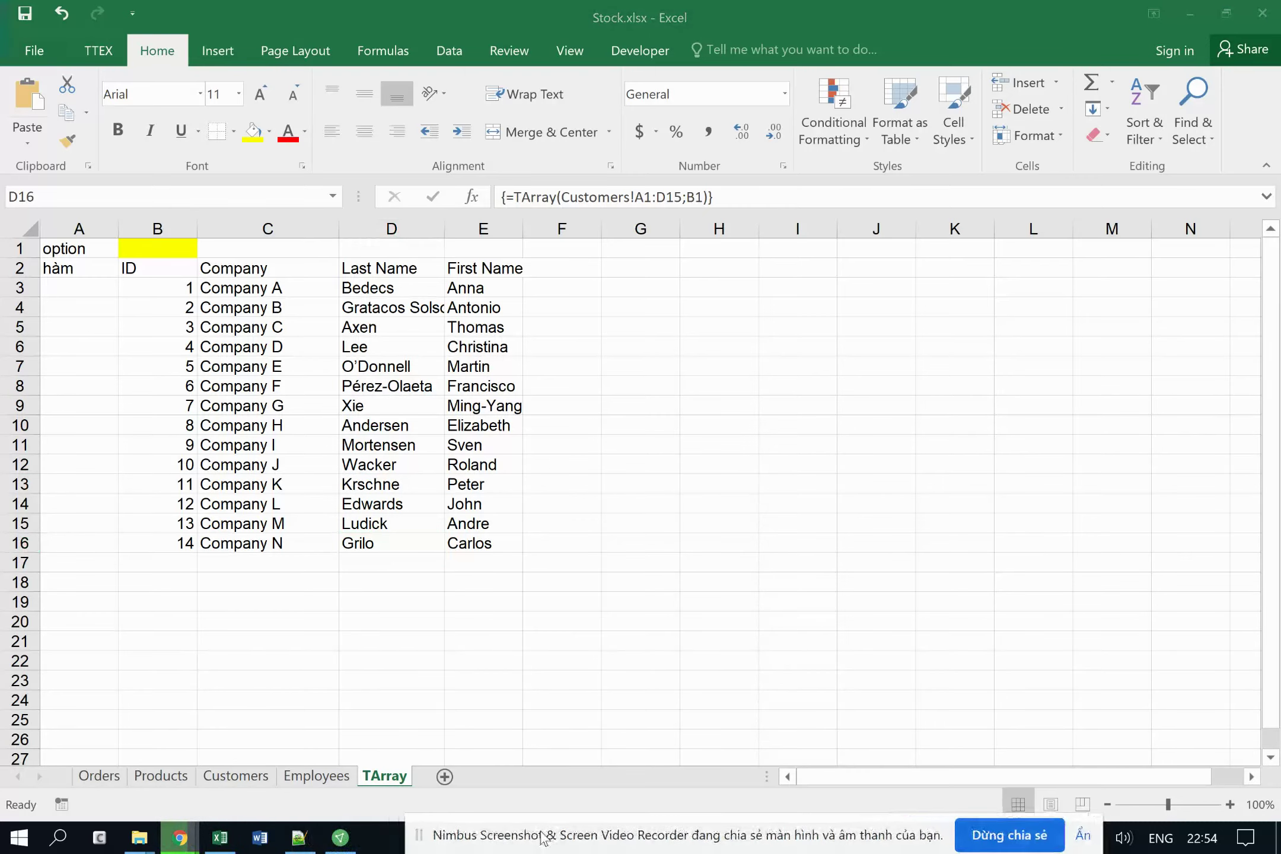
click(298, 837)
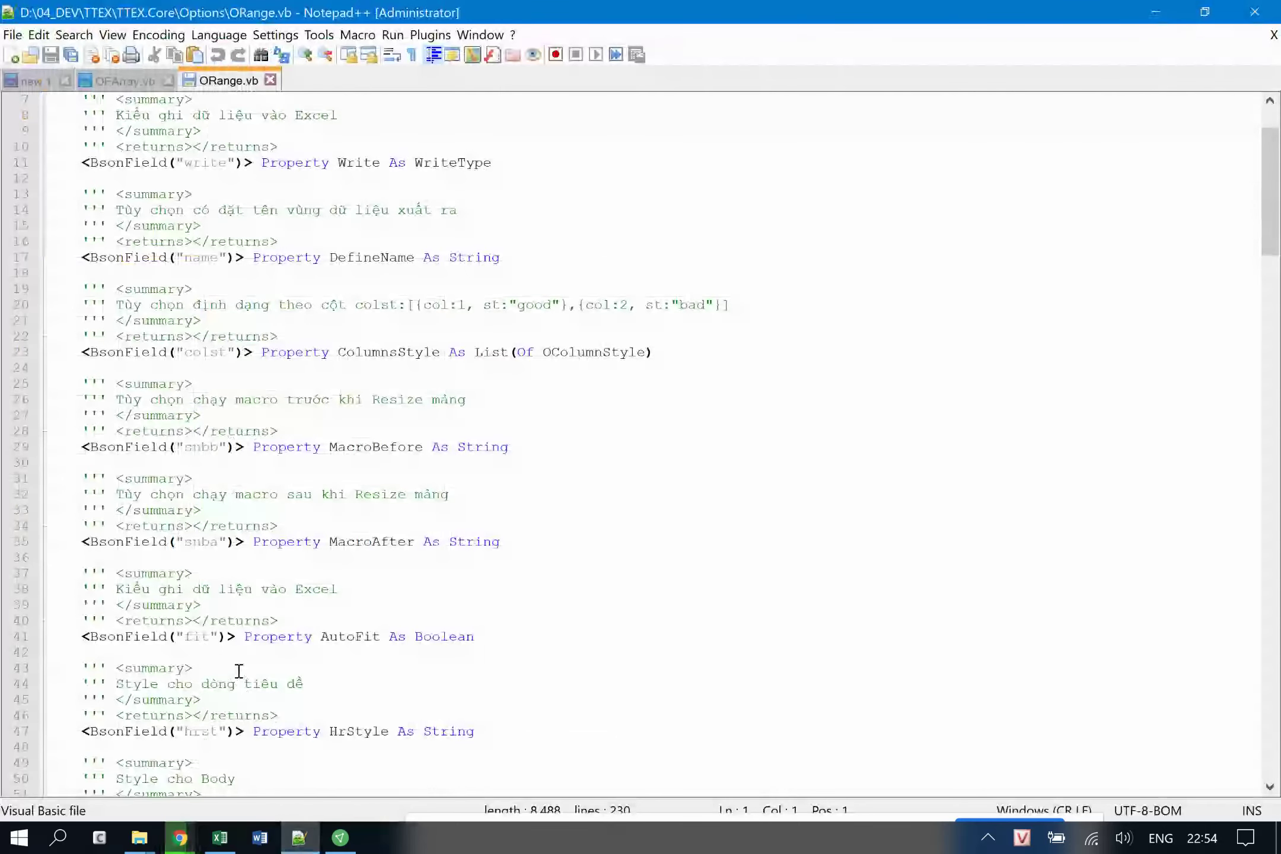
Locate the AutoFit option's 'fit' key on line 41 of ORange.vb, then return to Excel.
click(203, 639)
double_click(203, 639)
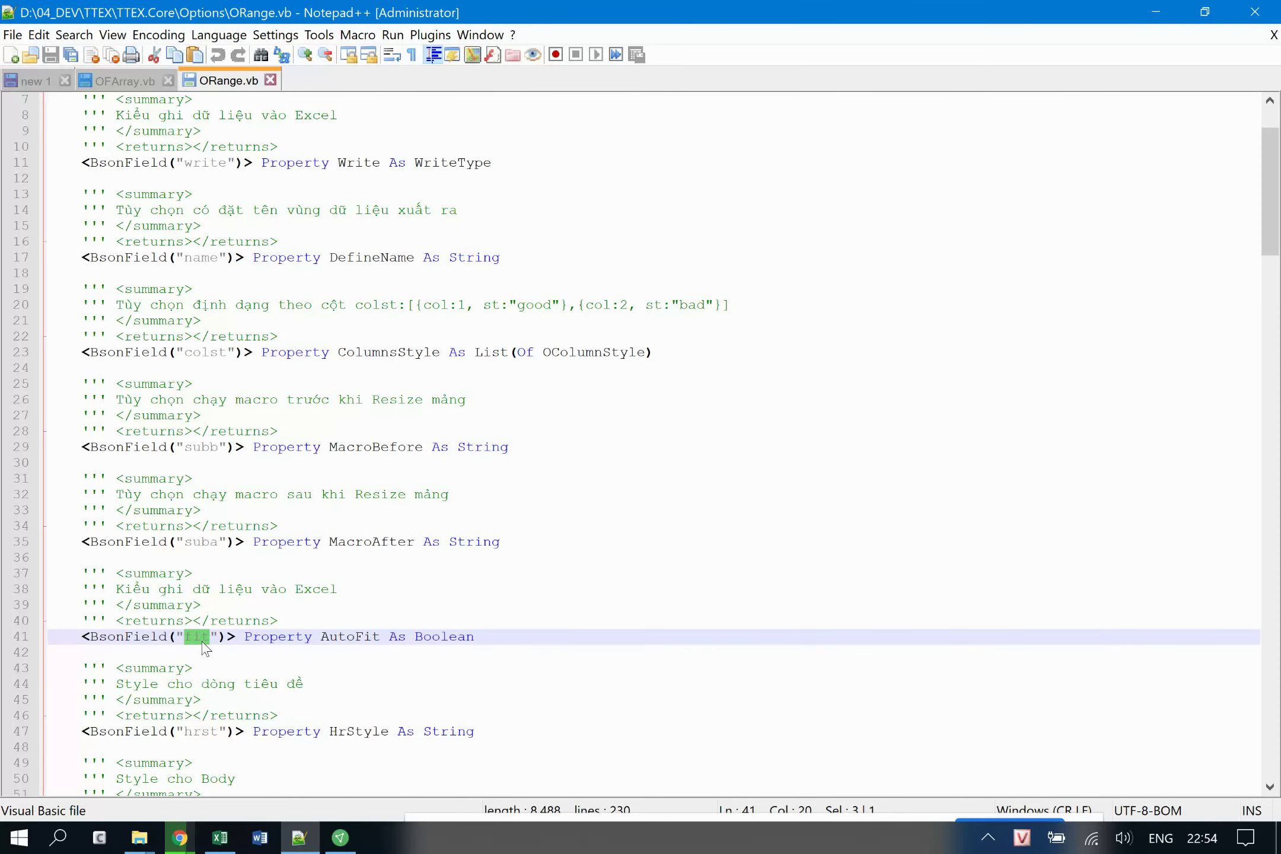
click(219, 836)
Set B1's option to fit:true, then change it to fit:false and widen column B.
click(141, 250)
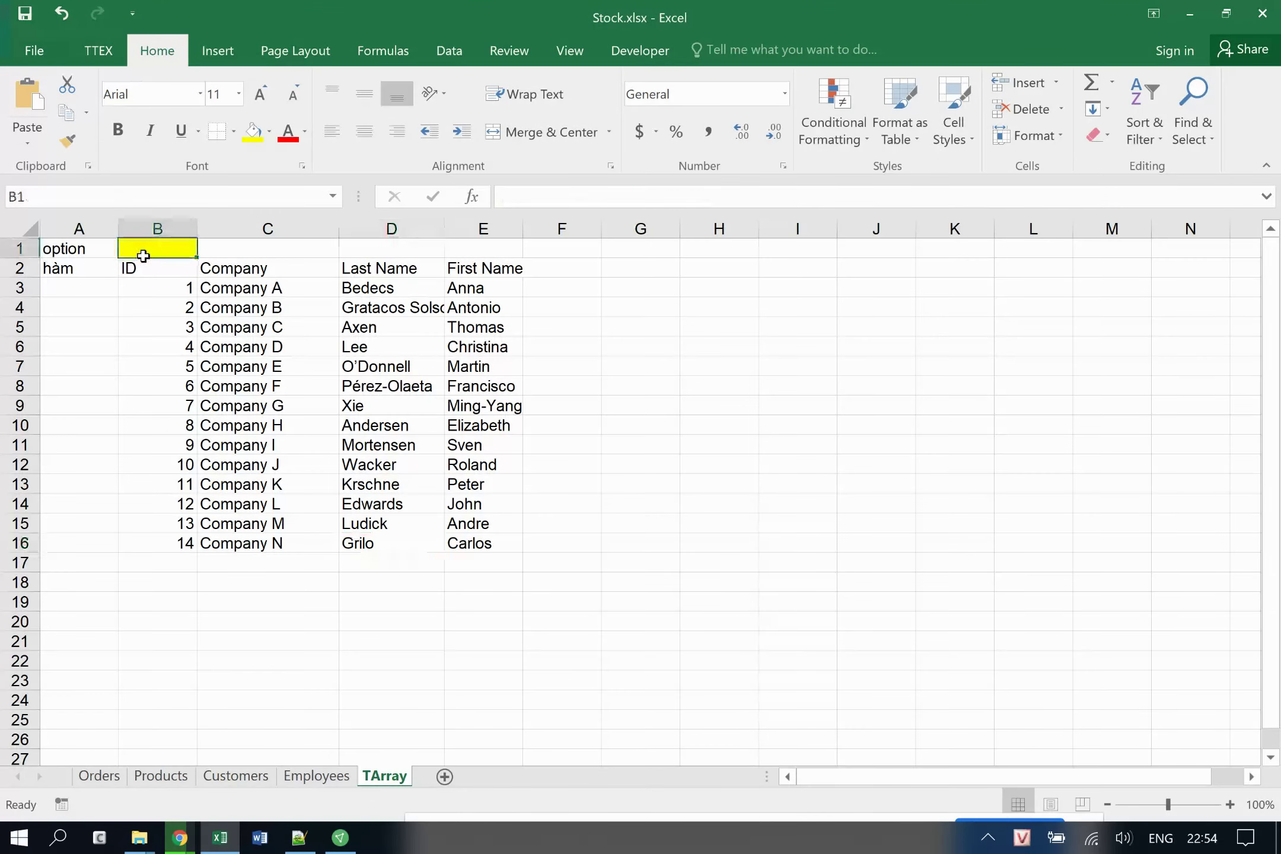
text(fit)
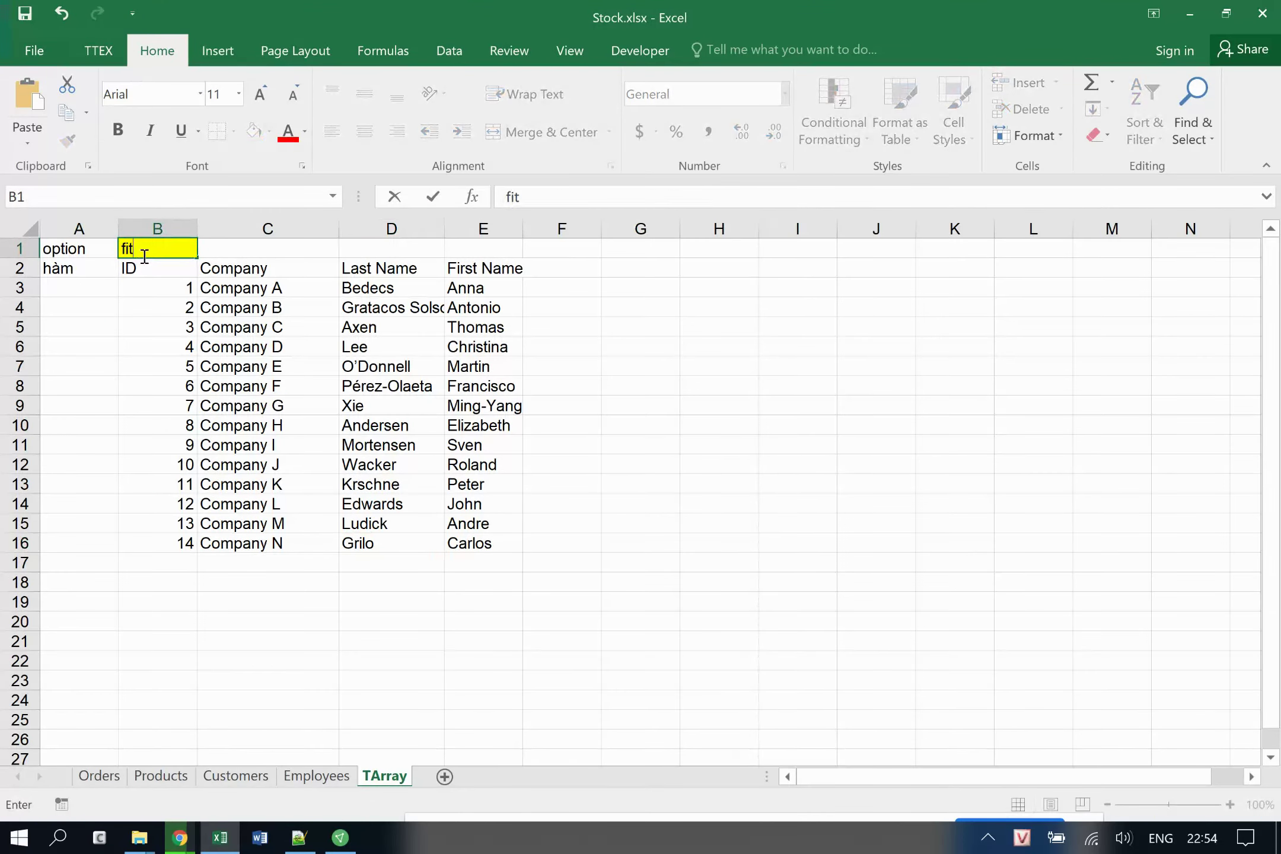
text(:true)
key(Return)
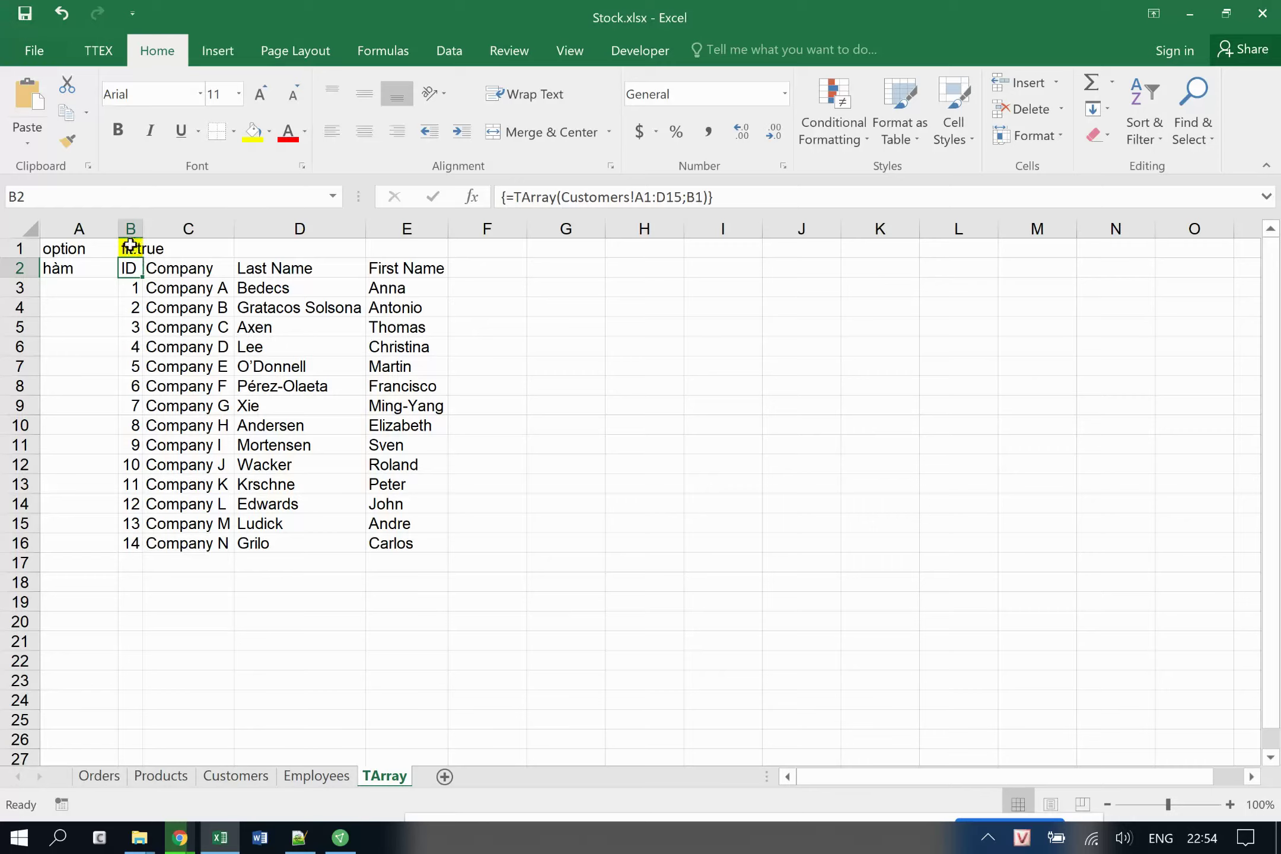
click(129, 244)
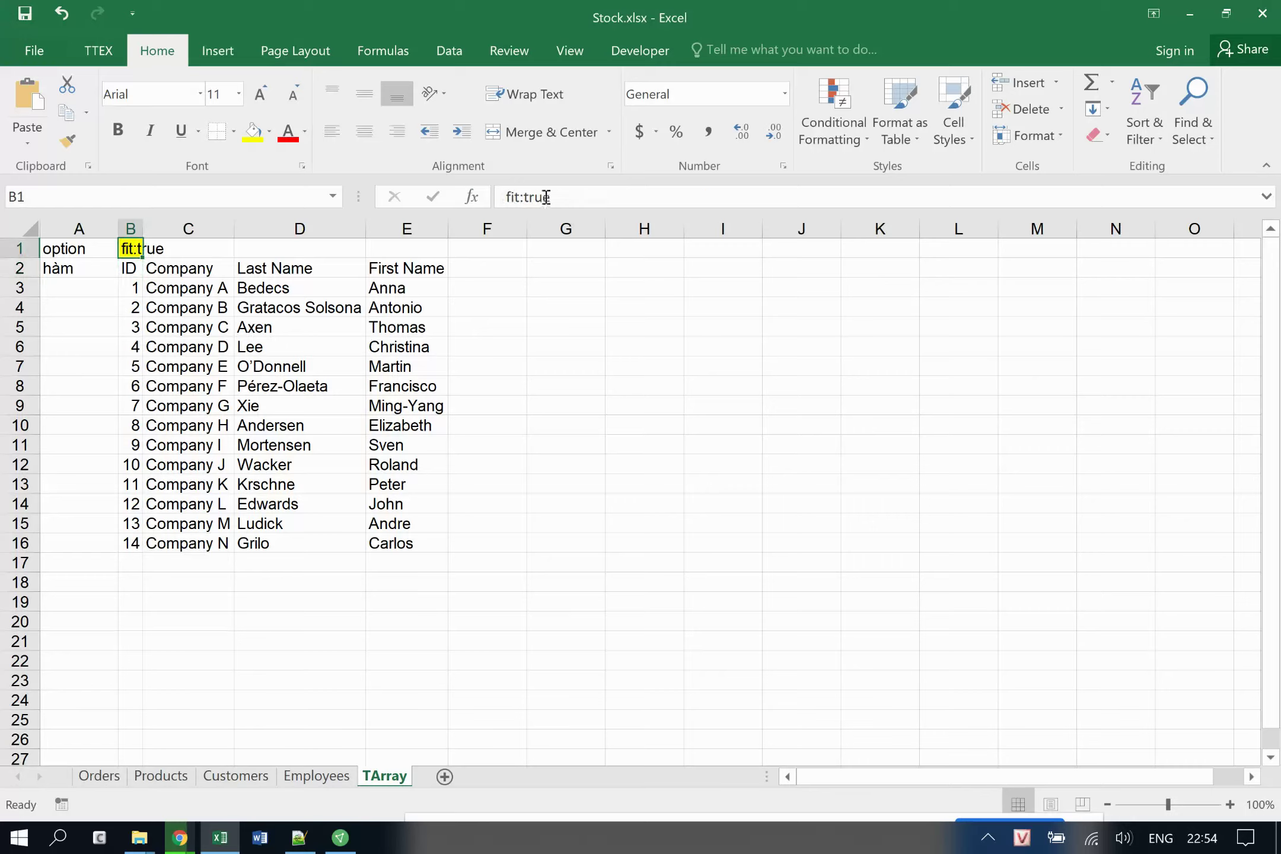
drag(525, 201, 606, 201)
text(false)
key(Return)
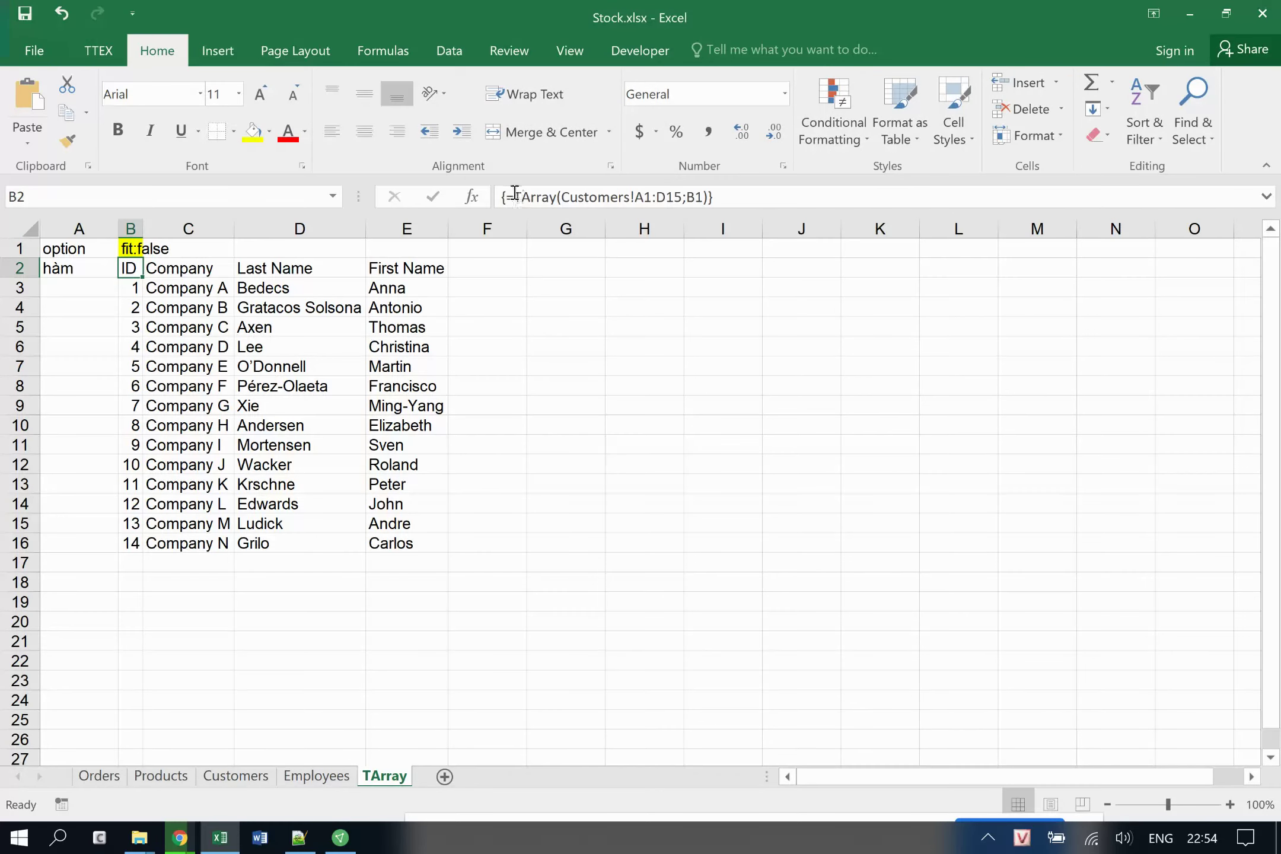
drag(144, 226, 225, 225)
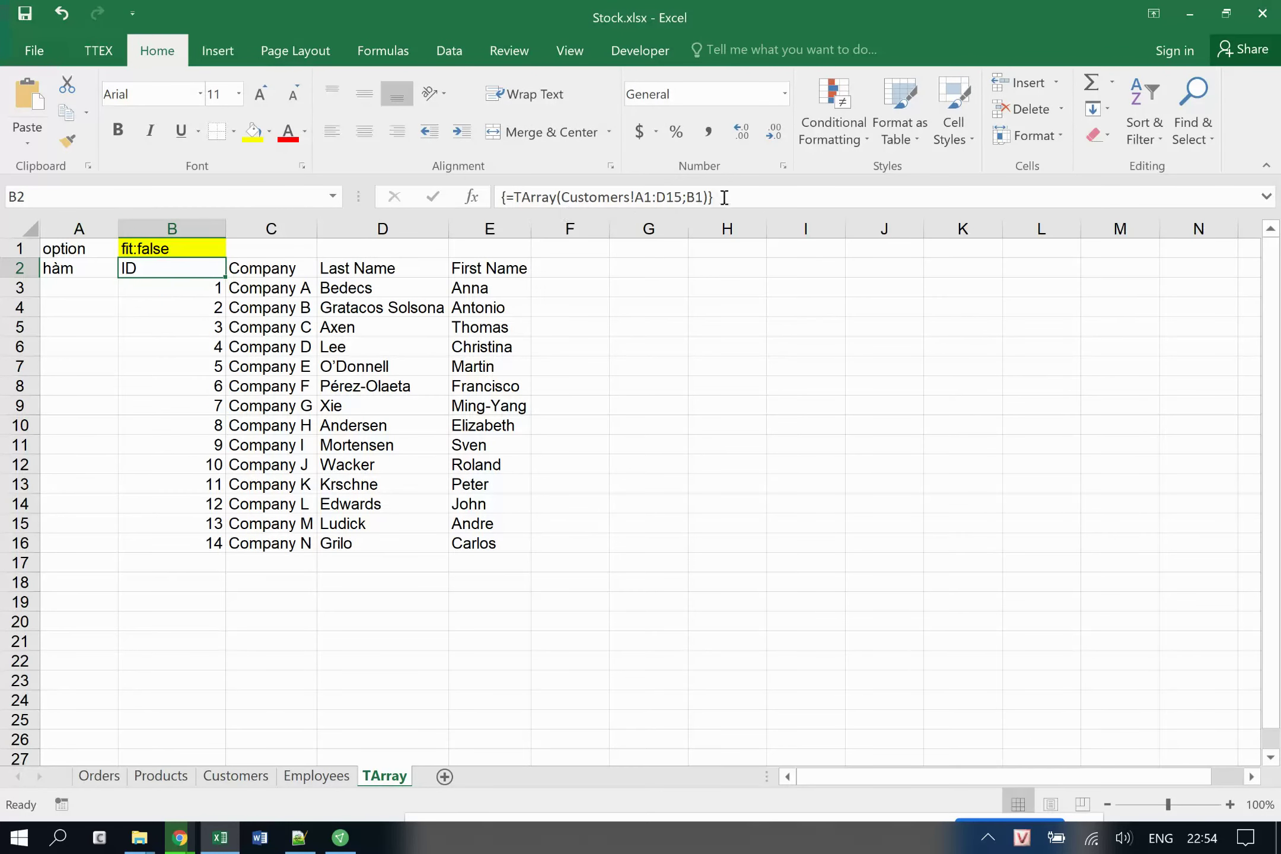
click(674, 199)
Change B2's array formula range from D15 to D10, dismiss the array warning, and recommit.
click(675, 199)
key(BackSpace)
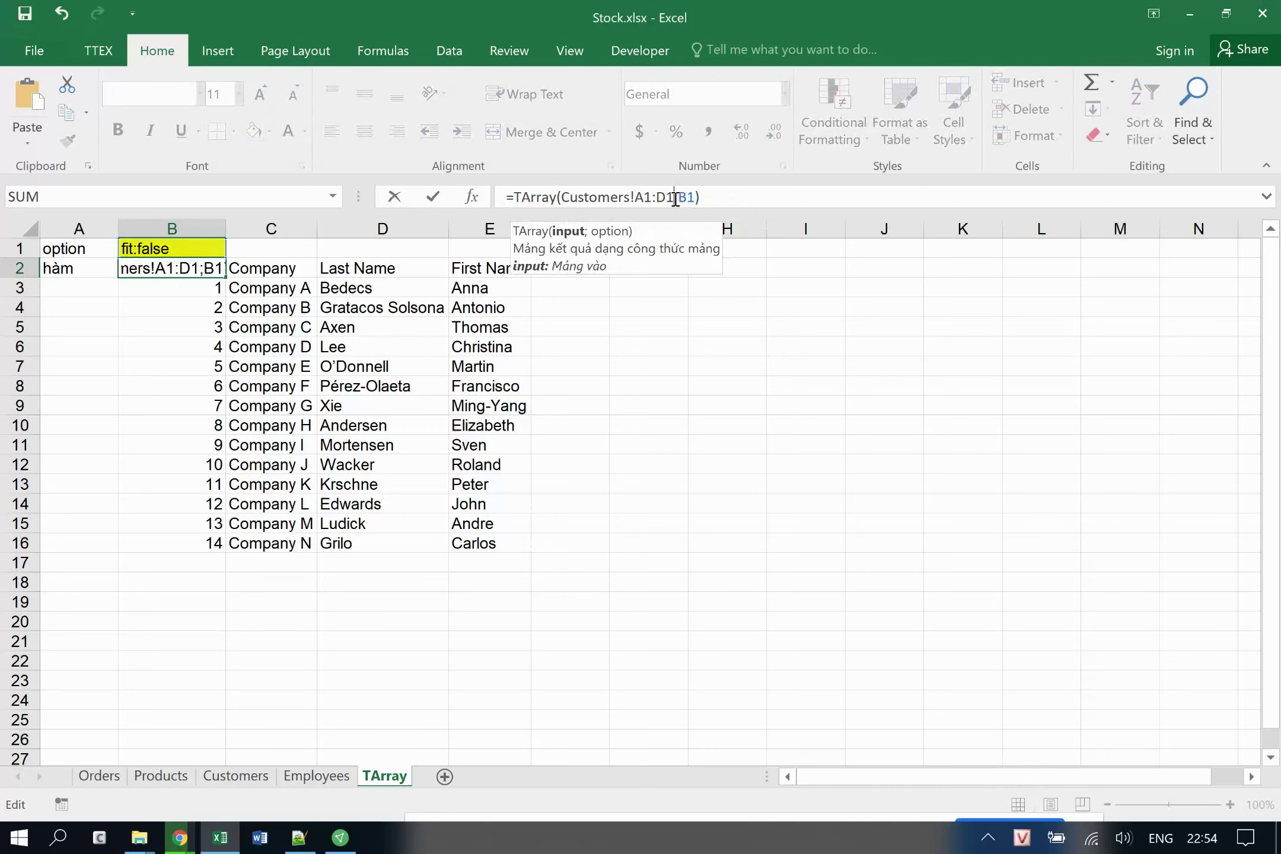
text(0)
key(Return)
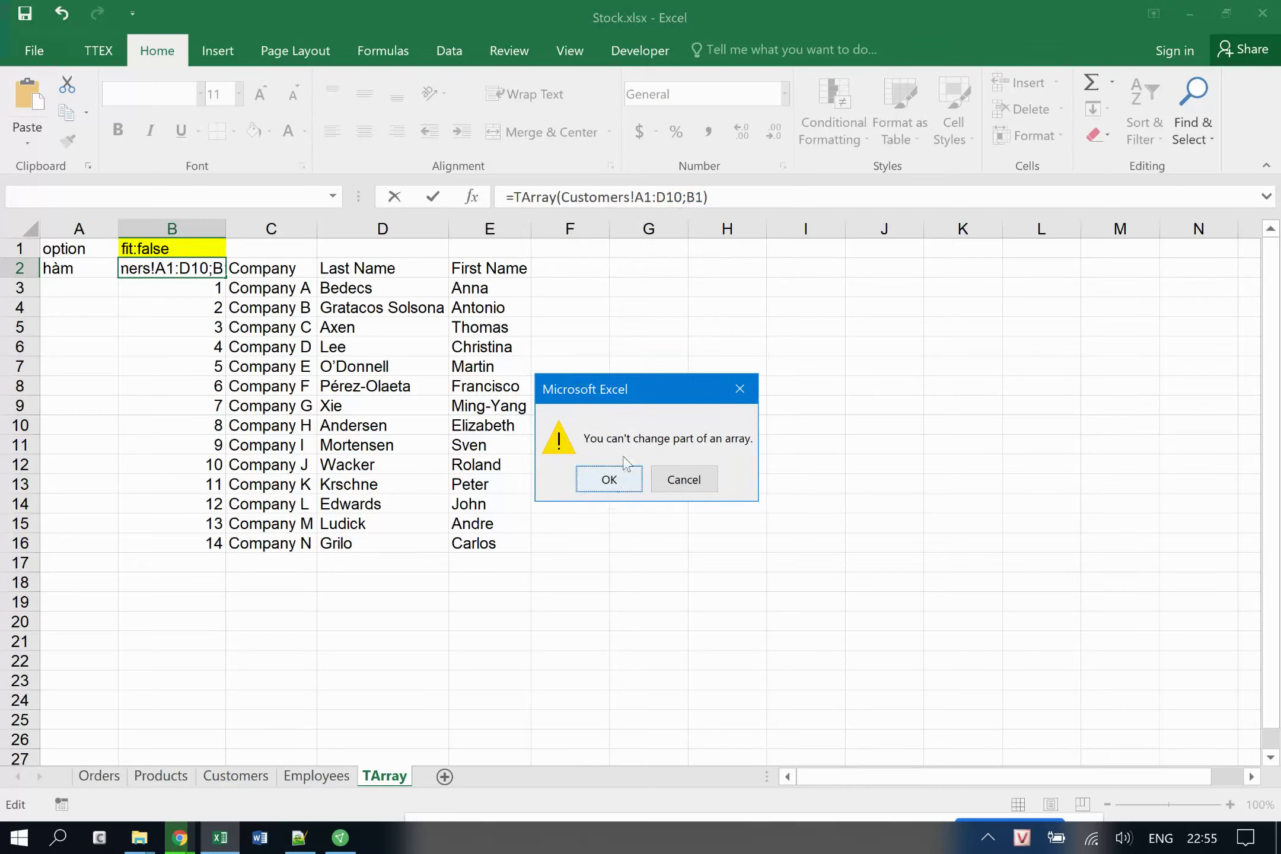
click(620, 478)
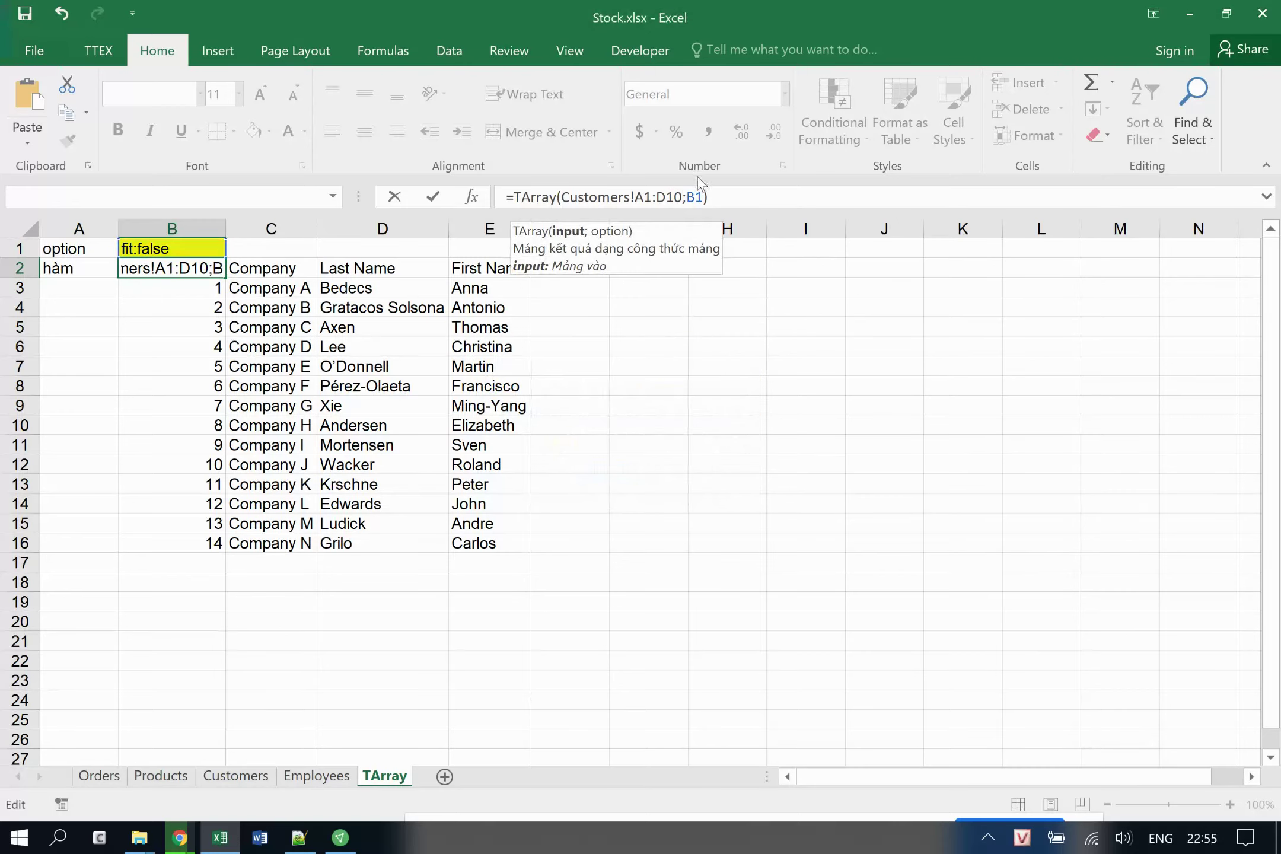
key(ctrl+shift+Return)
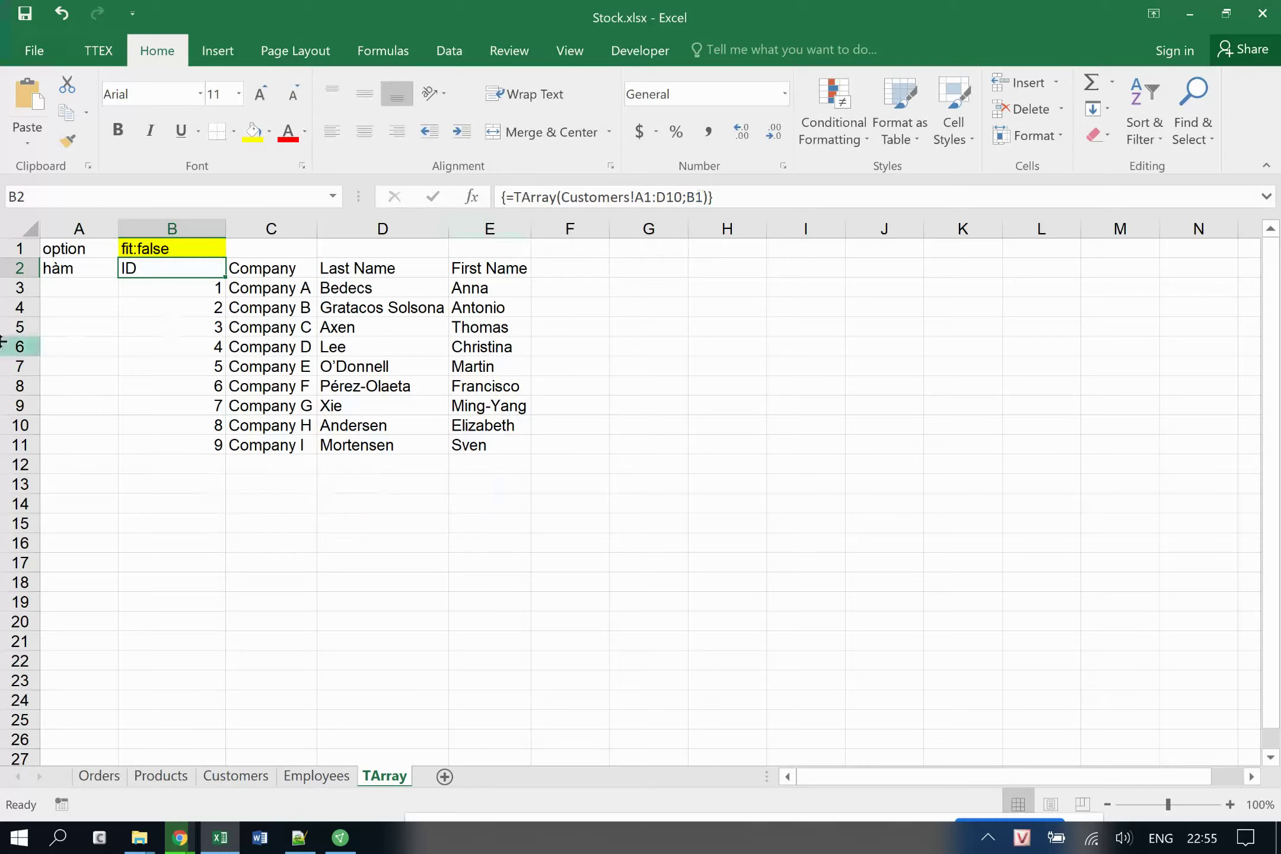
Check the result now ends at row 11 and select A12:G12 below it.
click(177, 351)
click(178, 437)
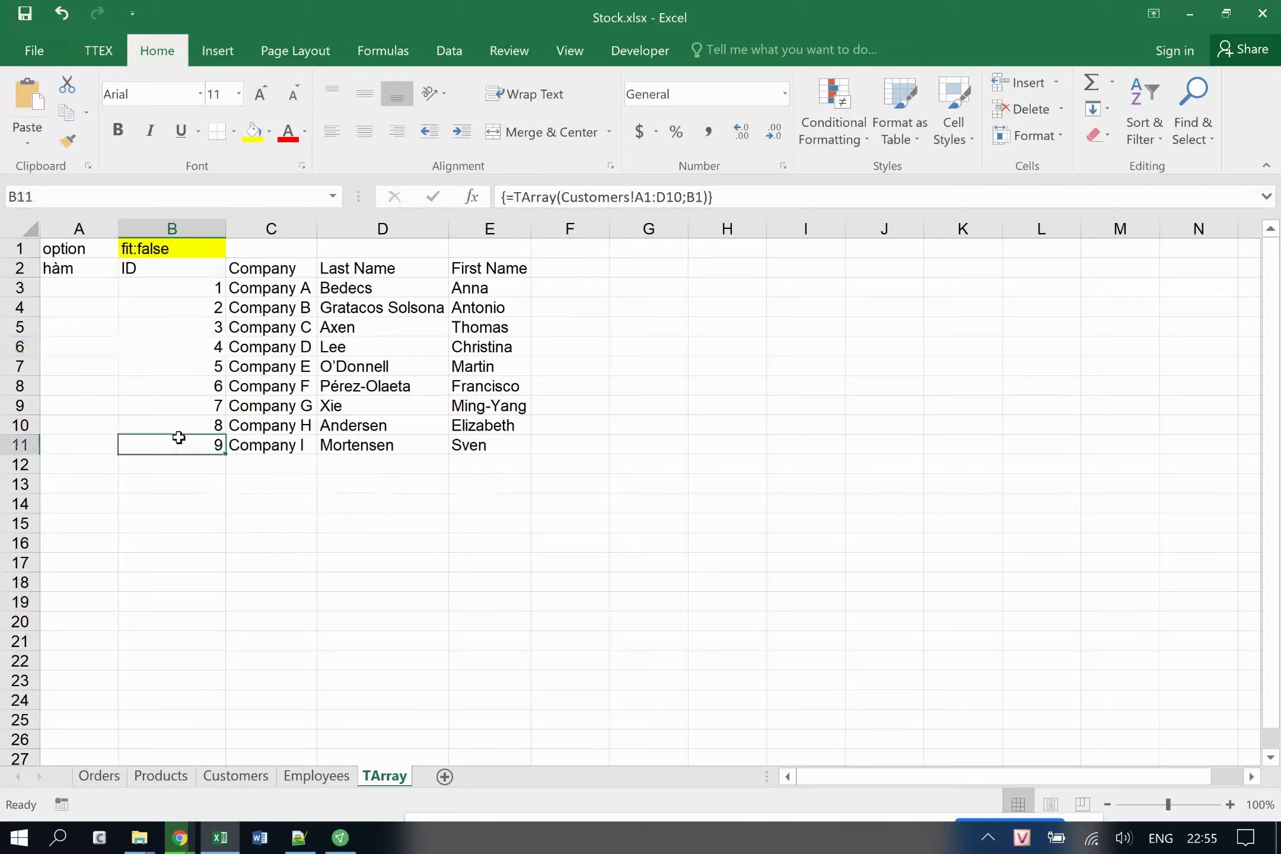
click(181, 274)
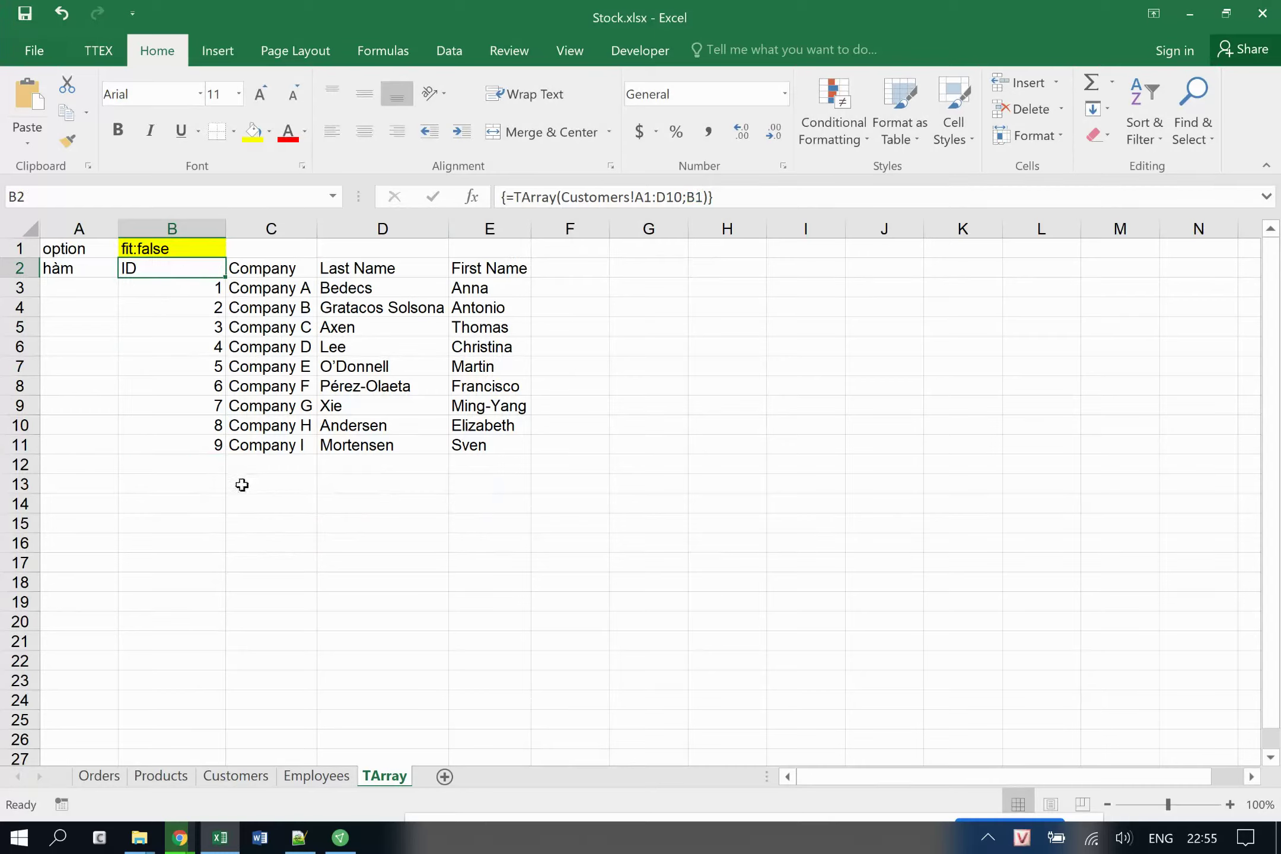
click(83, 465)
drag(82, 465, 638, 471)
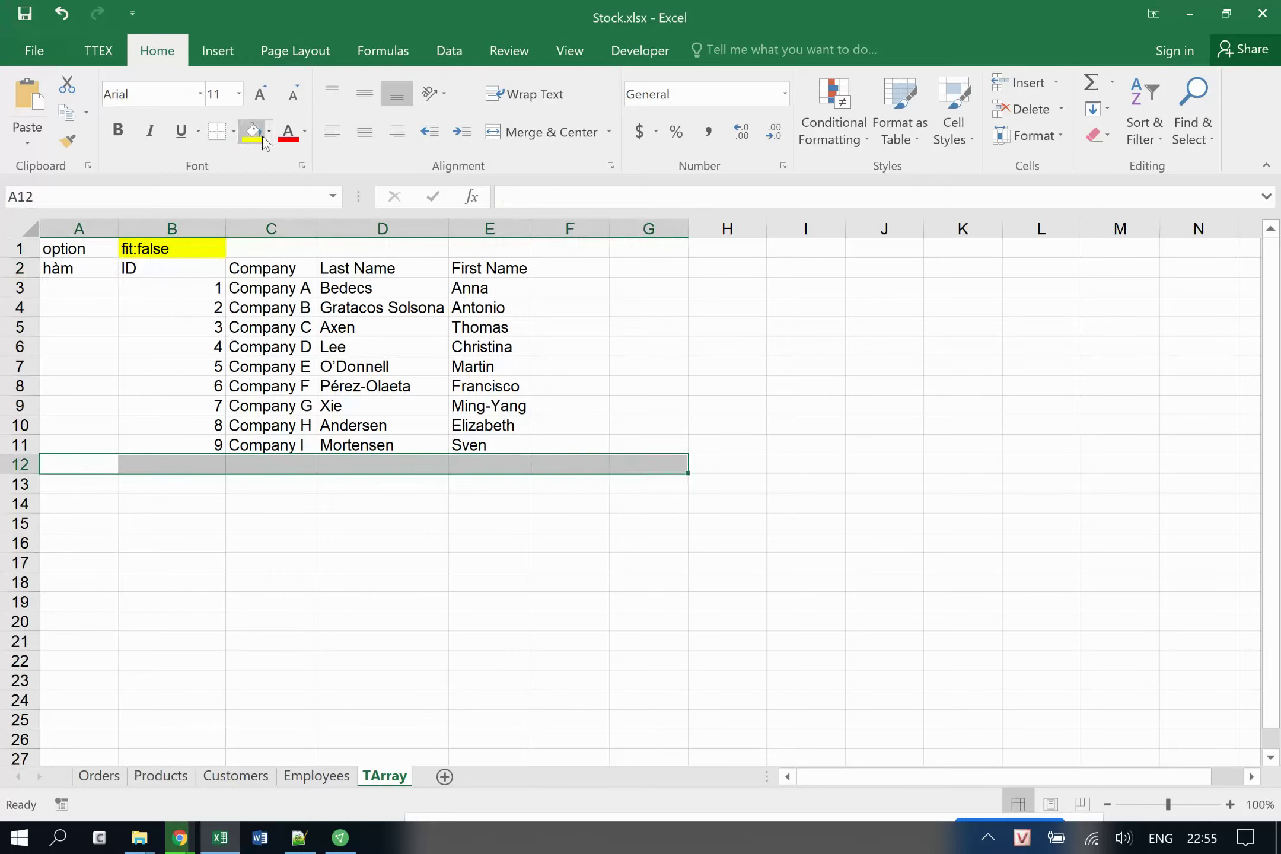
Fill A12:G12 with yellow and clear the option text in B1.
click(252, 134)
click(289, 408)
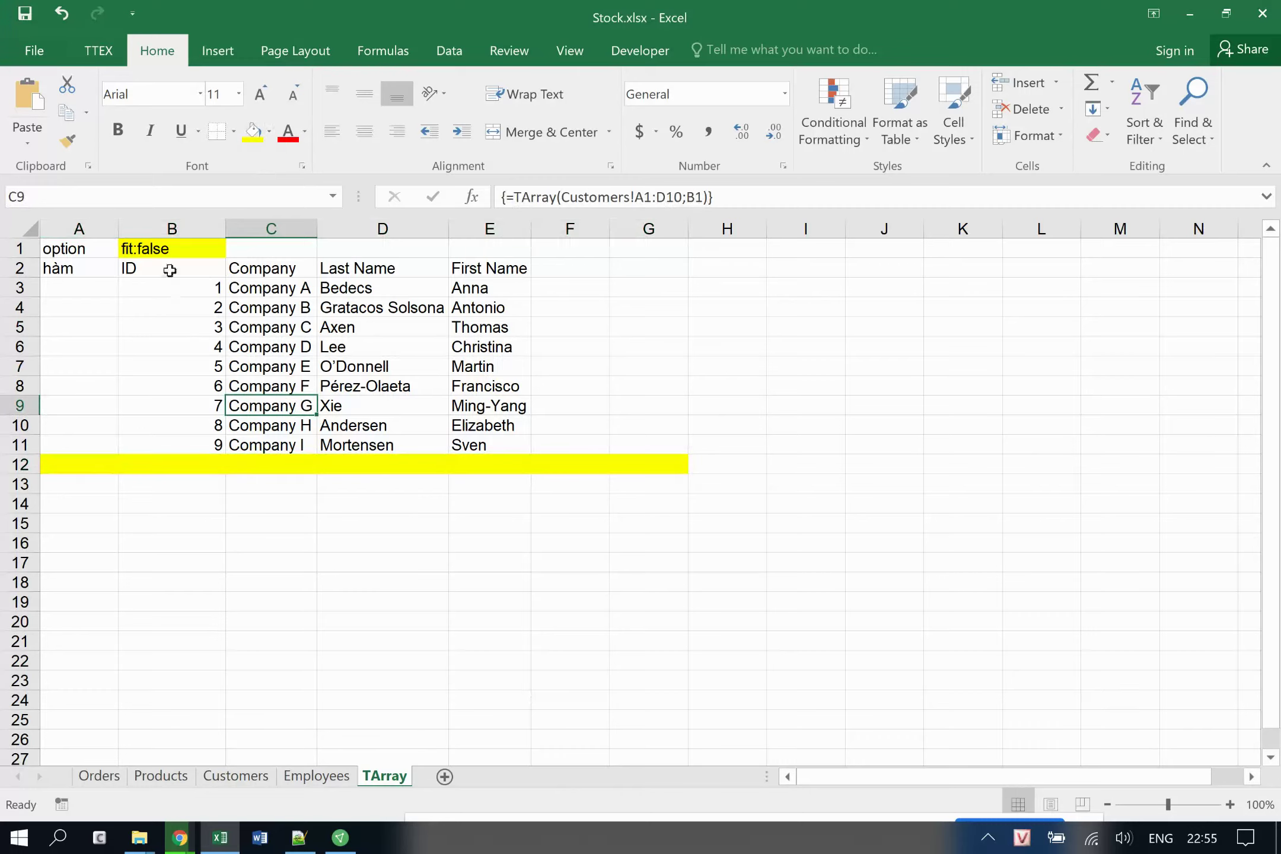
click(166, 249)
key(Delete)
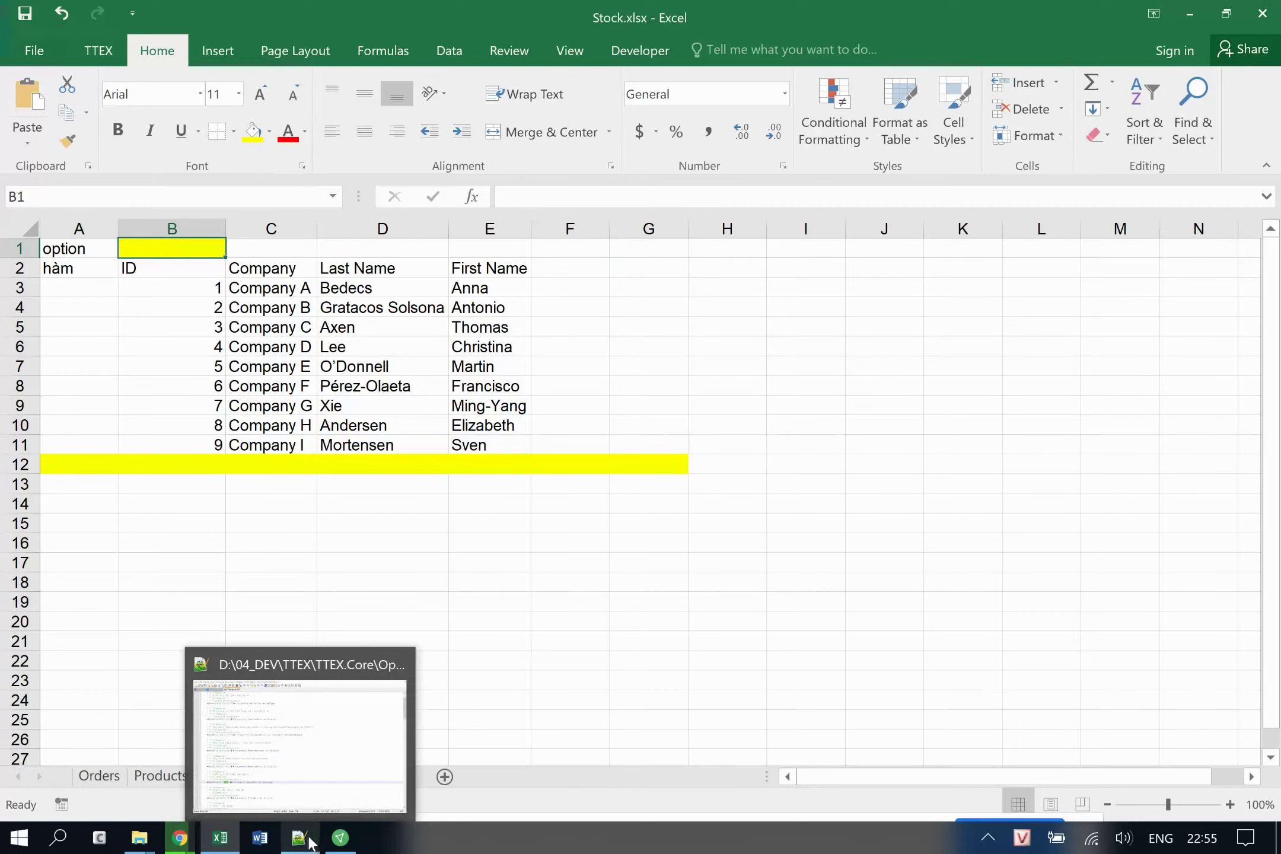
Find the 'write' option name on line 11 of ORange.vb, then return to Excel.
mouse_move(299, 836)
click(325, 746)
scroll(374, 328, up, 2)
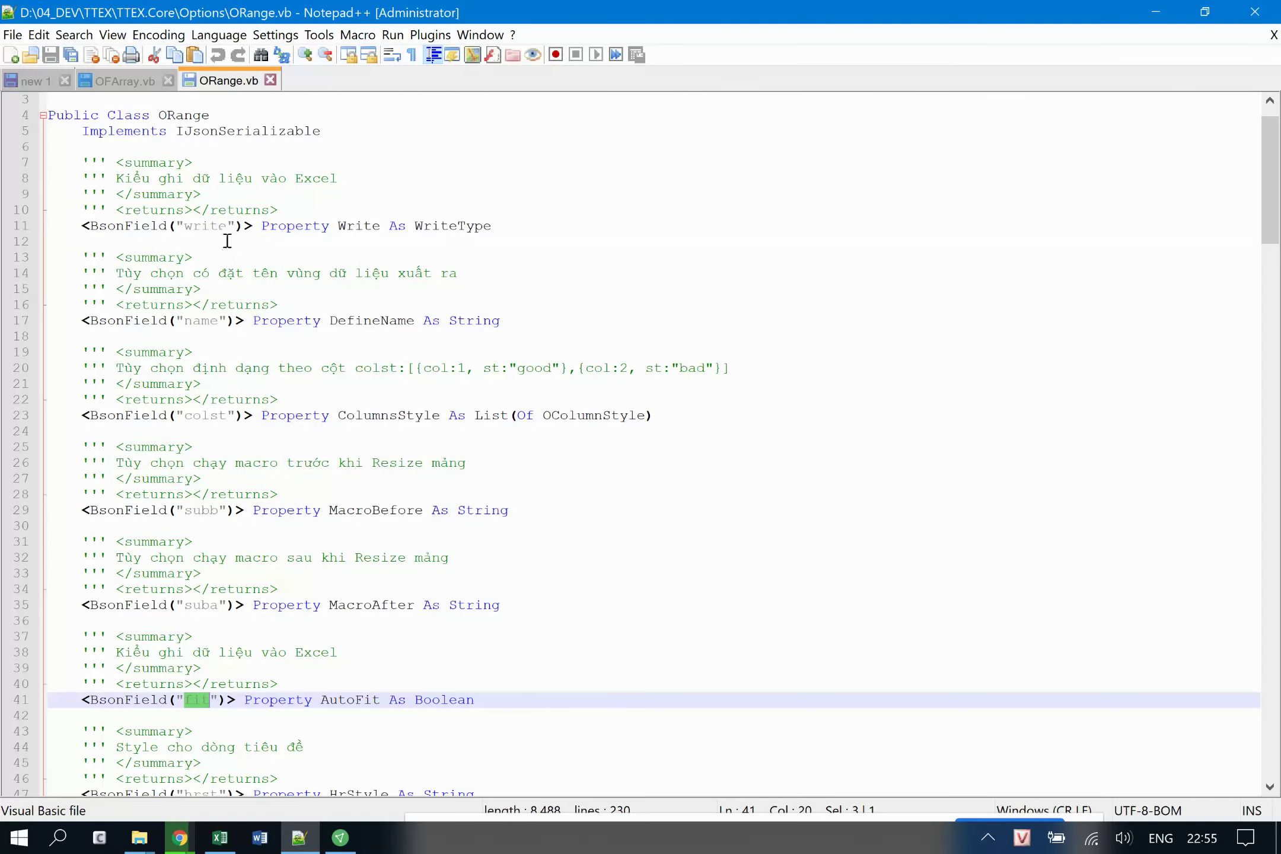
double_click(209, 228)
key(ctrl+c)
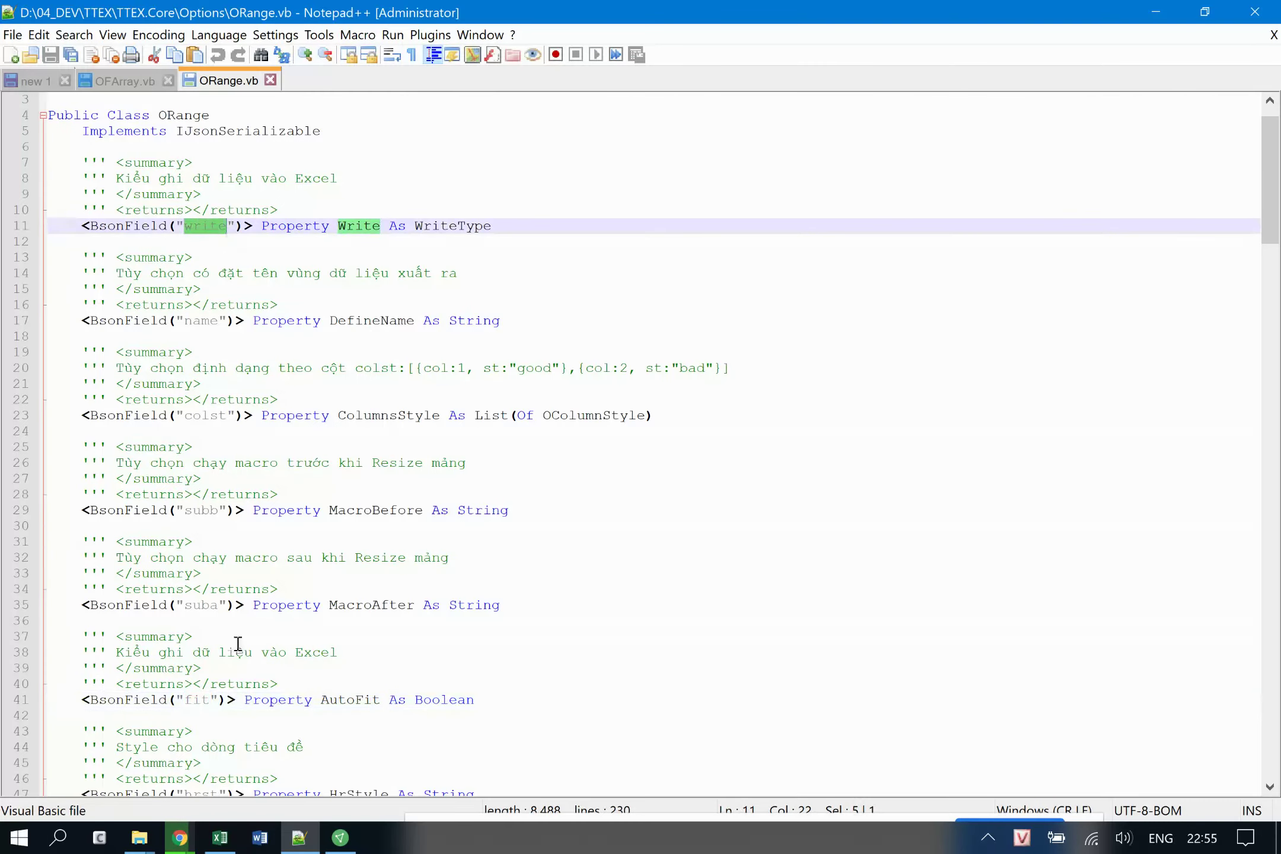
click(219, 837)
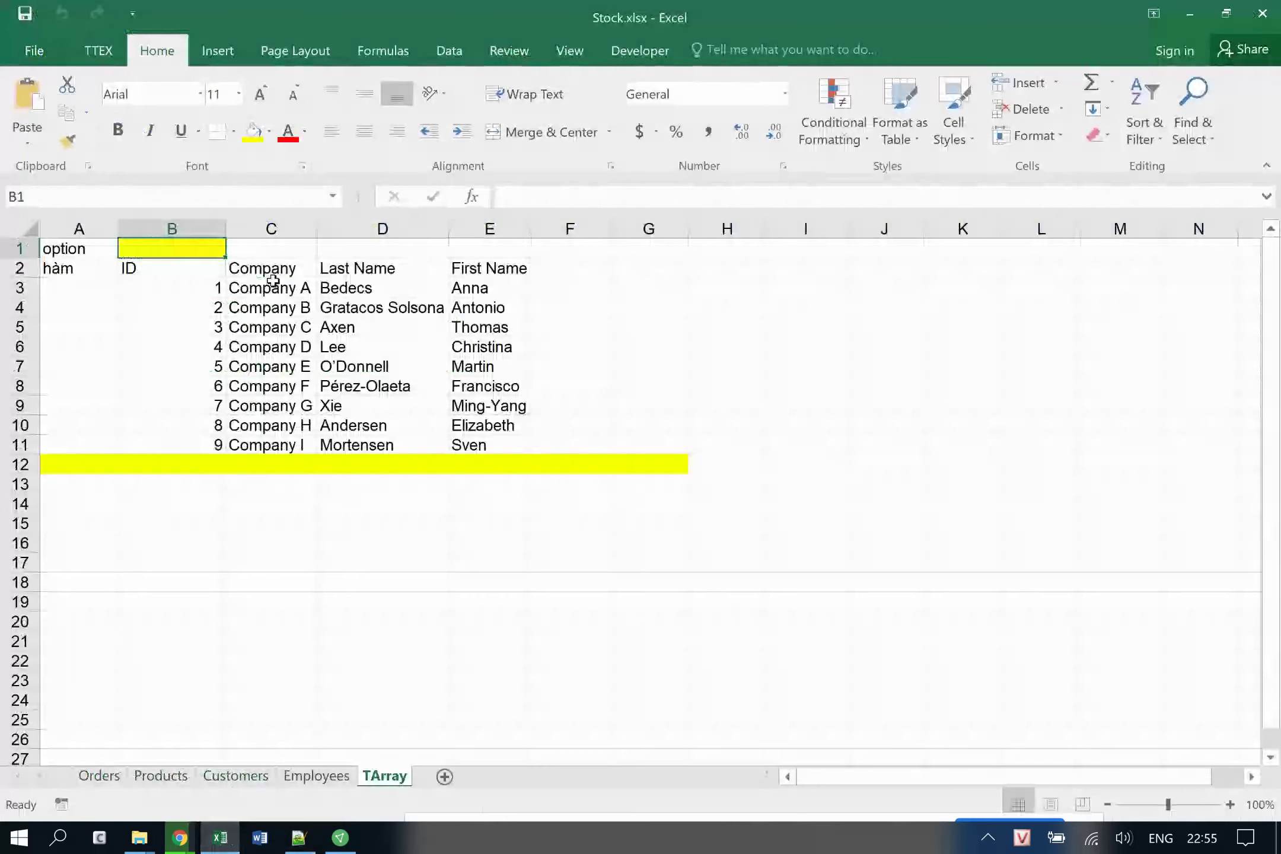
Paste 'write' into B1 and complete the option as write:0.
click(545, 198)
key(ctrl+v)
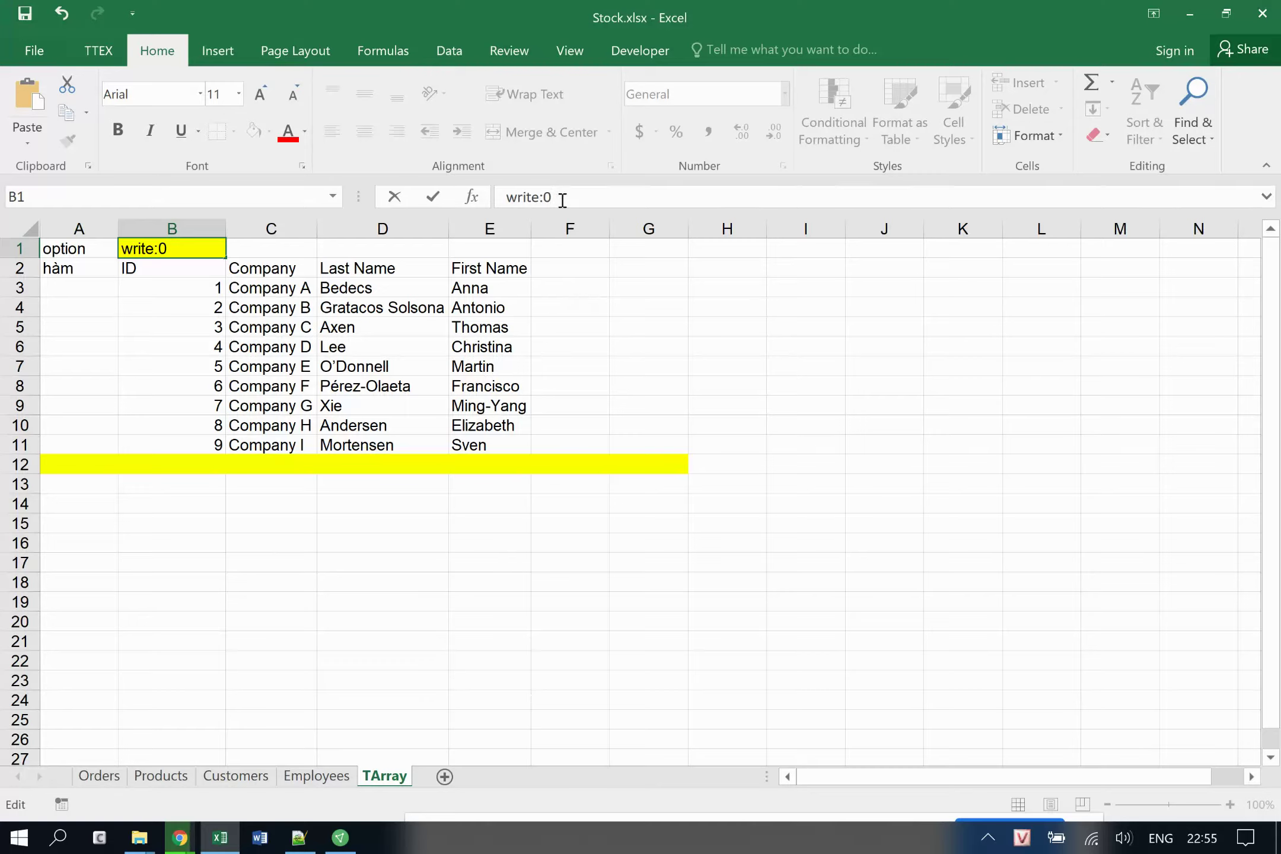
key(Return)
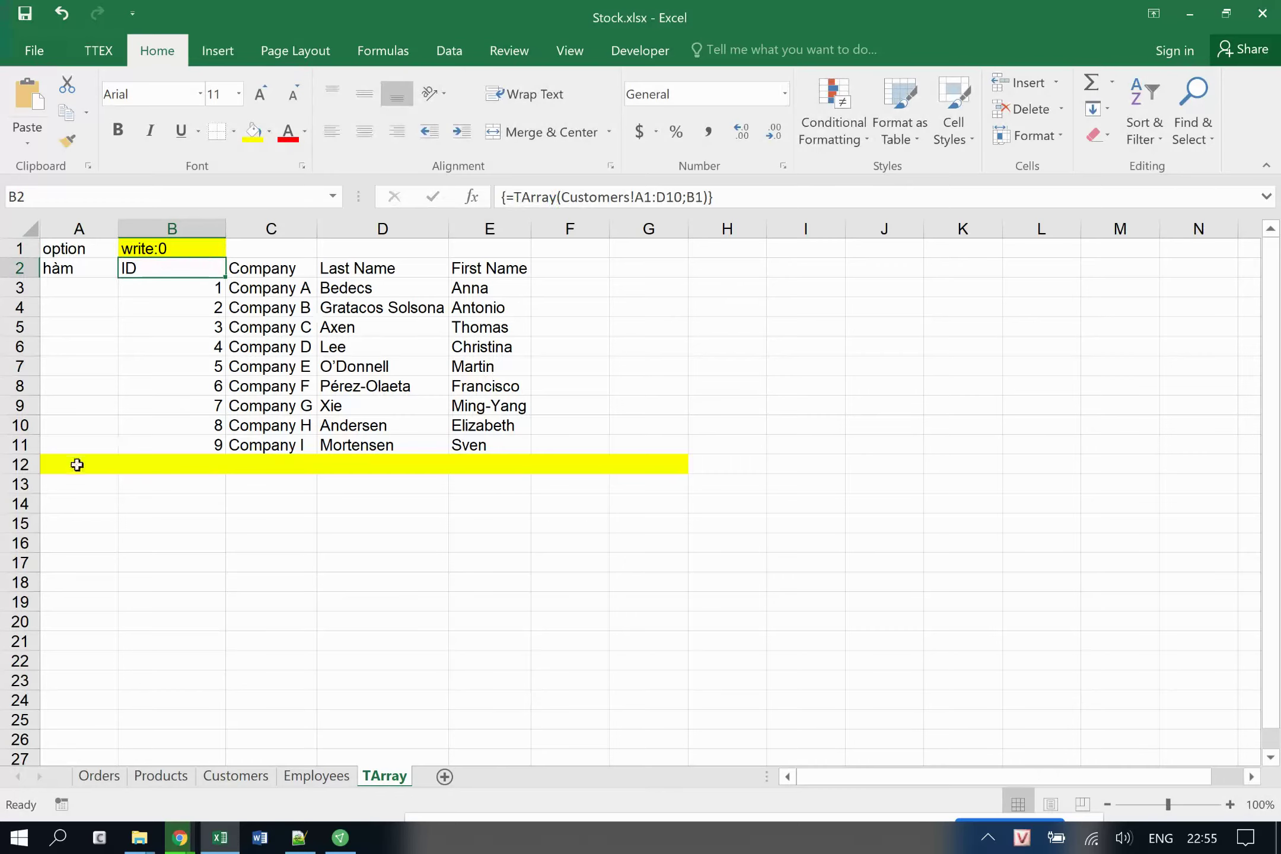
click(200, 487)
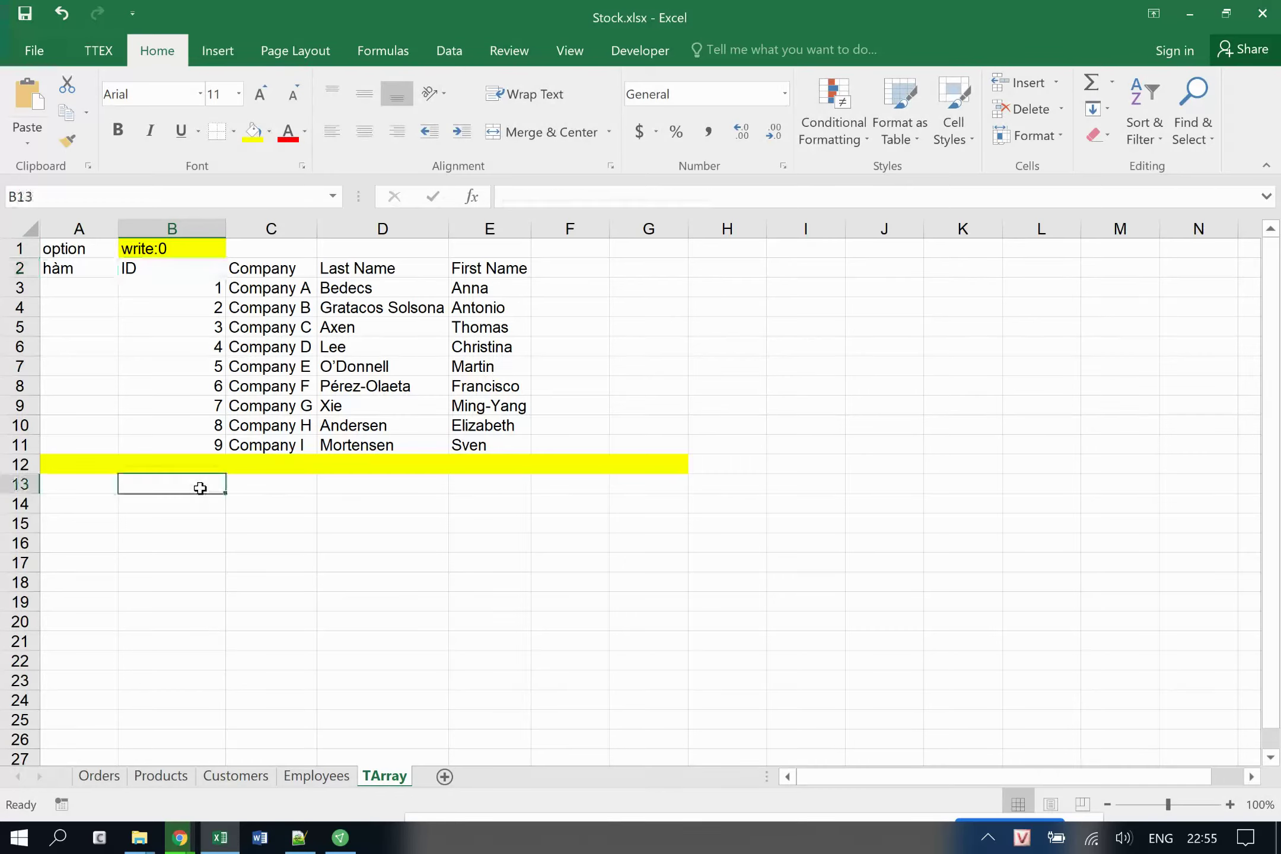
Extend B2's TArray range to Customers!A1:D15 and inspect the extra rows B12:E16.
click(170, 272)
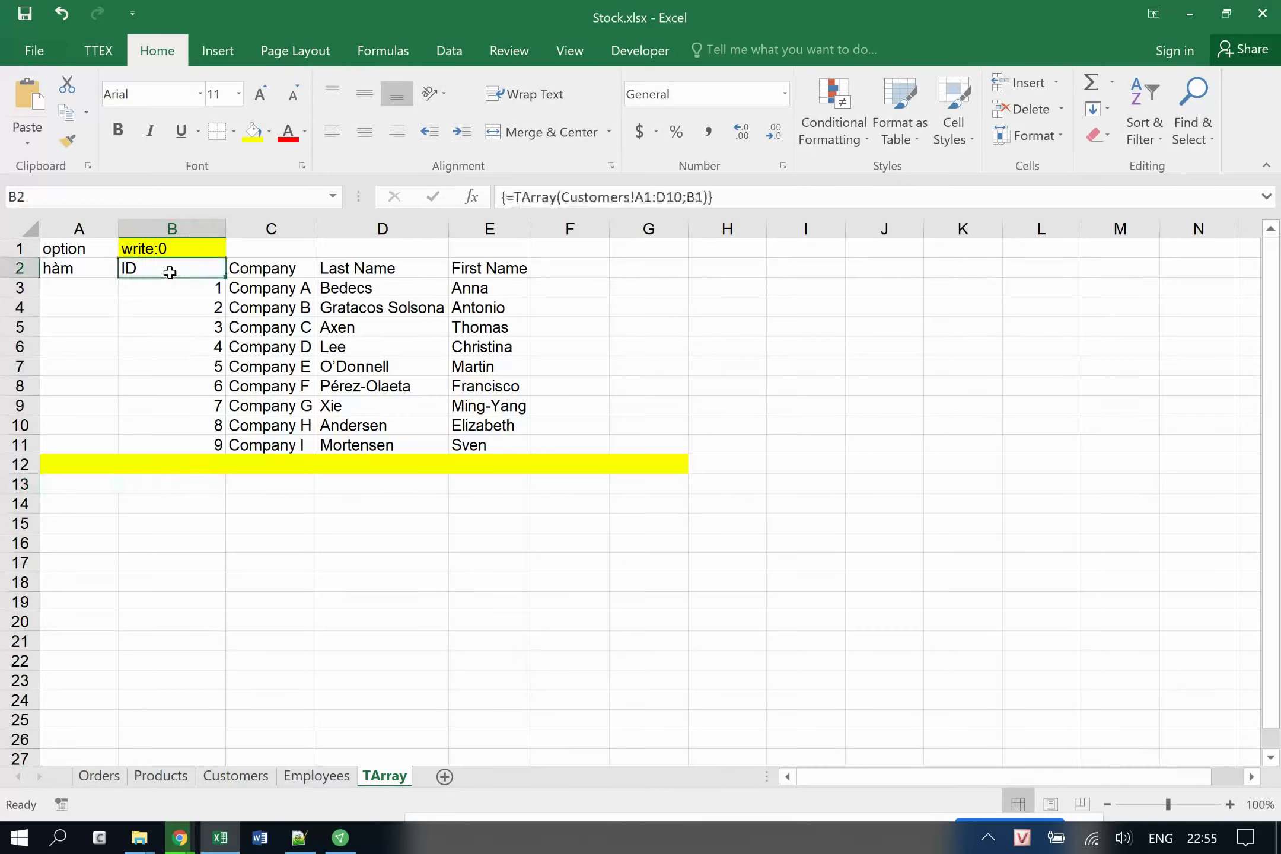
click(683, 198)
key(BackSpace)
text(5)
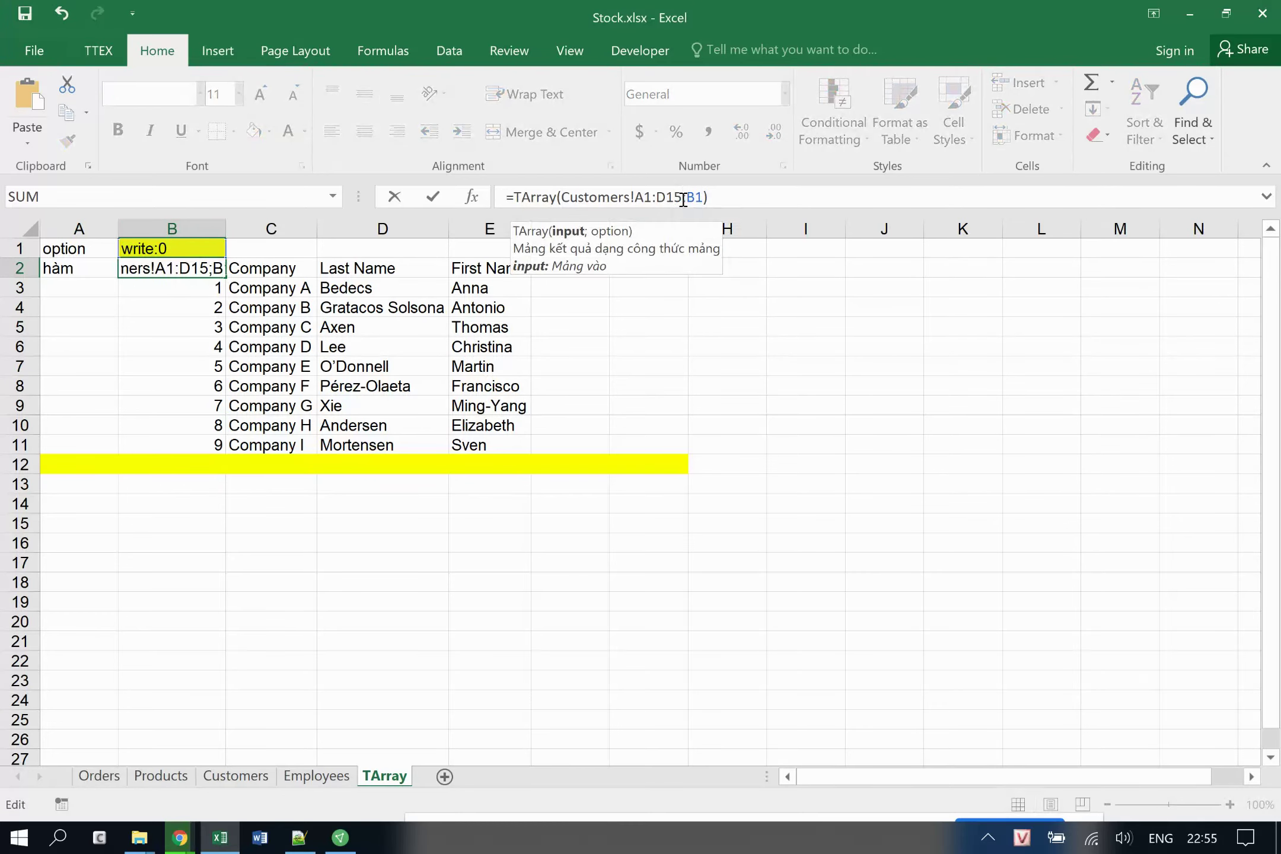
key(ctrl+shift+Return)
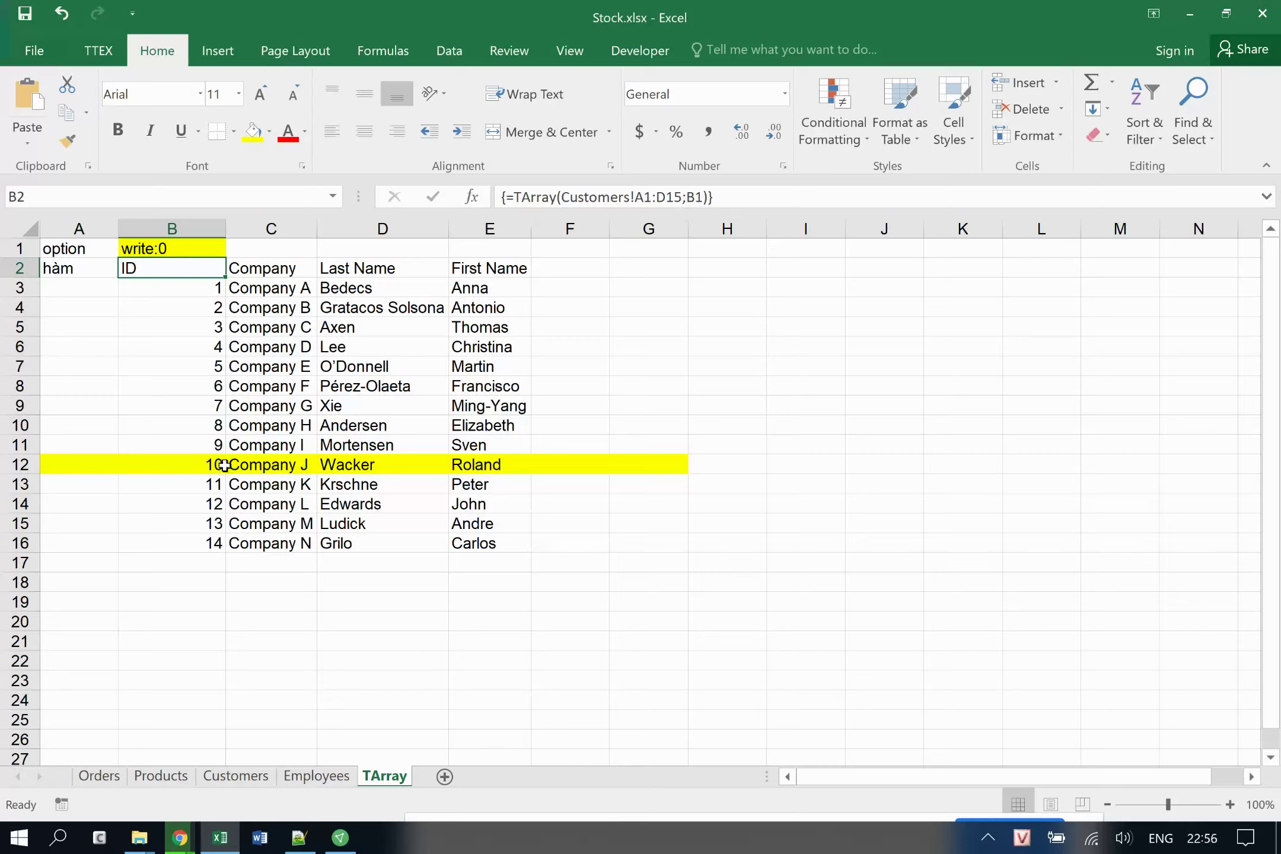
click(223, 465)
drag(223, 465, 462, 535)
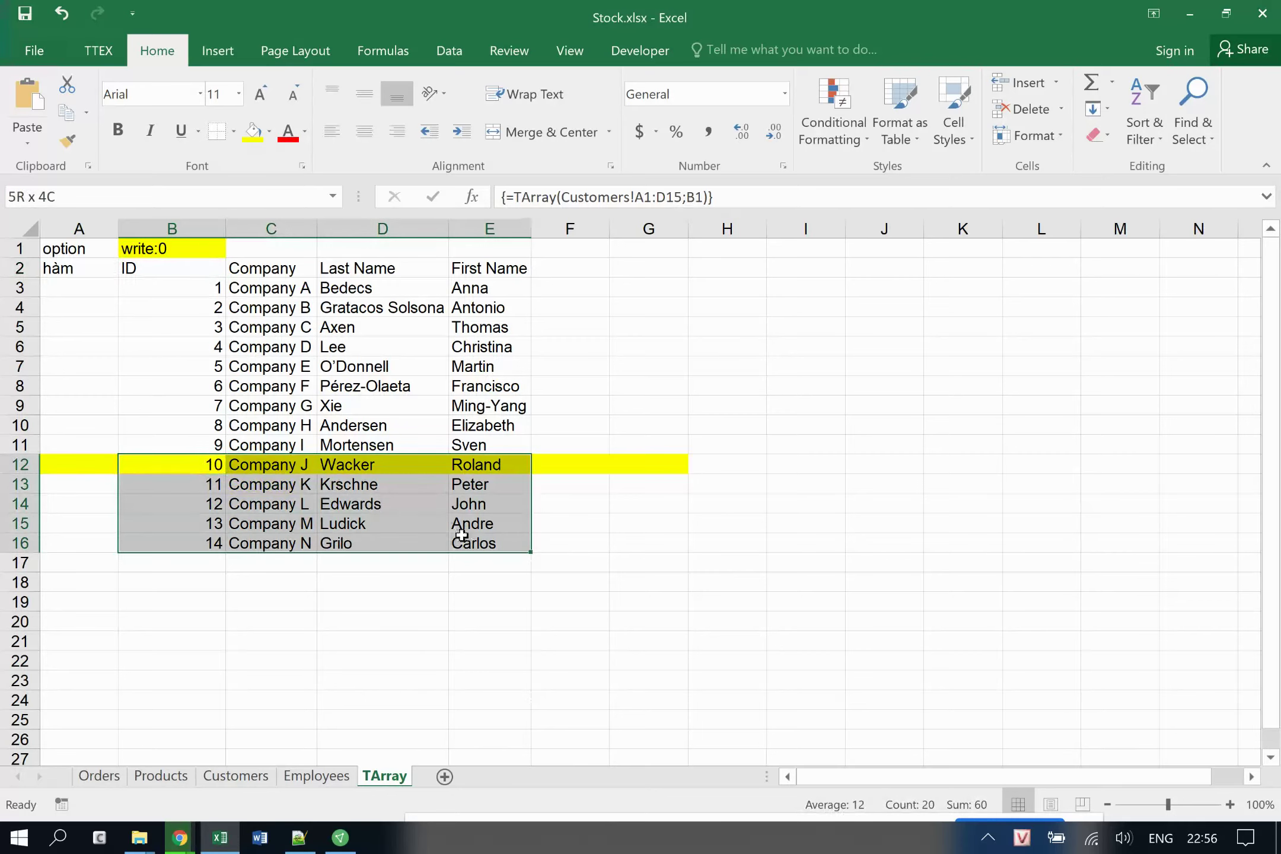
Revert the TArray range to Customers!A1:D10 and check yellow row 12 below the result.
click(166, 249)
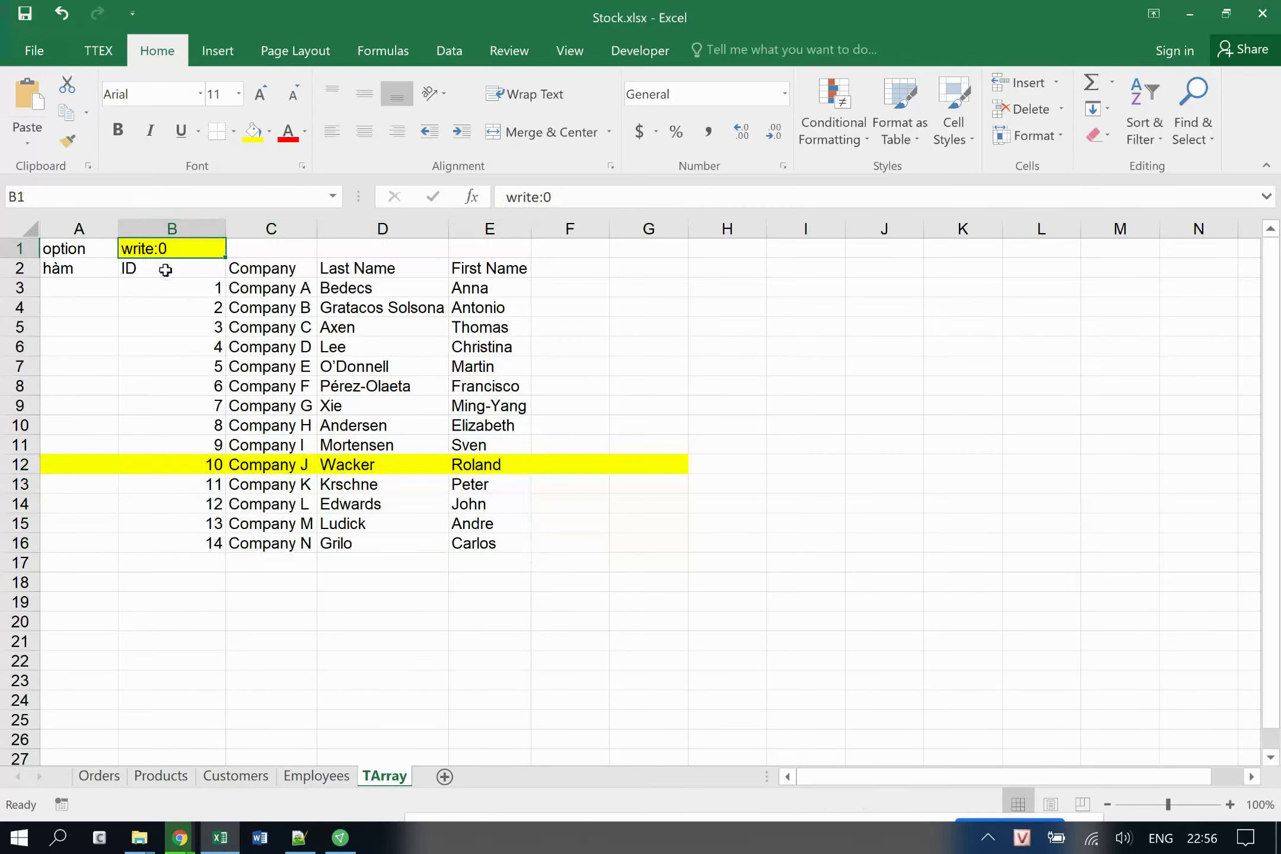
click(165, 269)
click(672, 199)
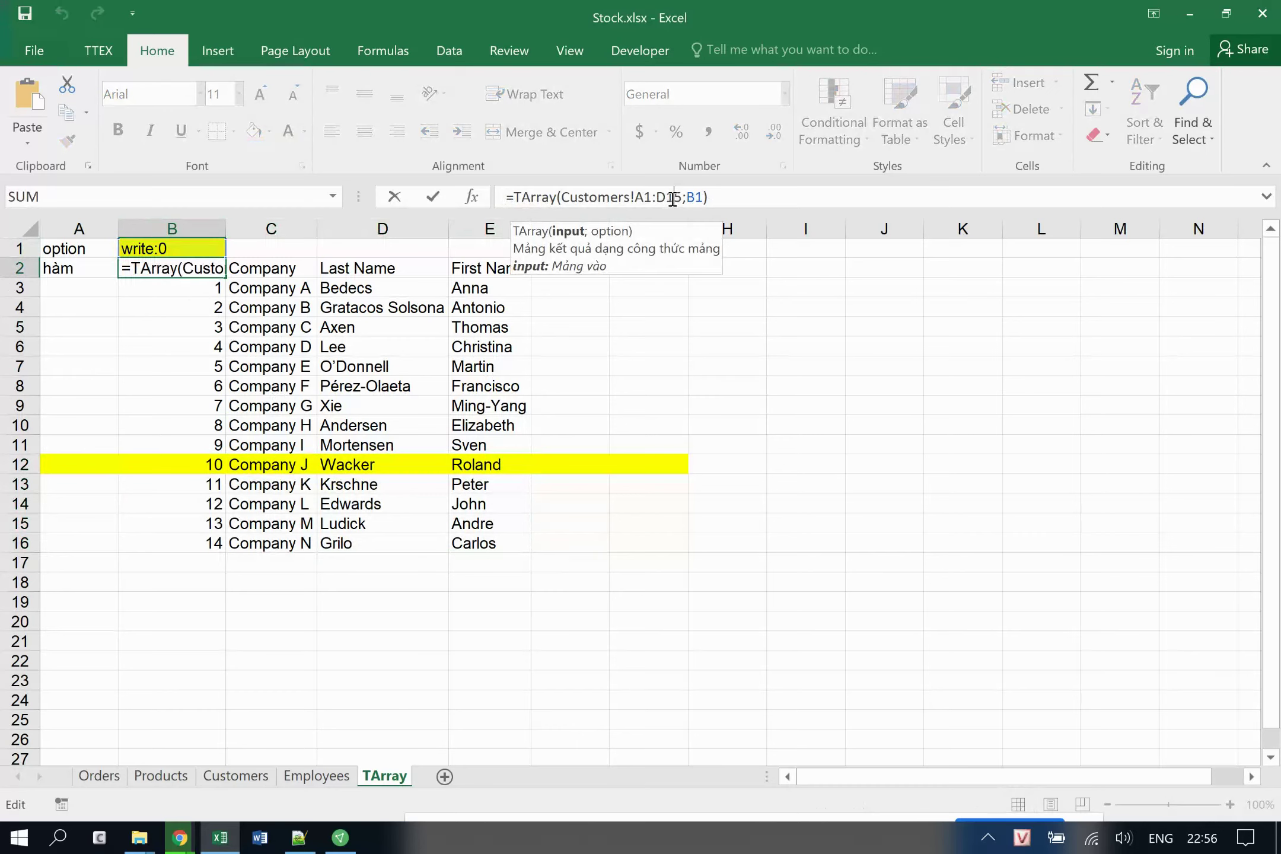
key(Delete)
text(0)
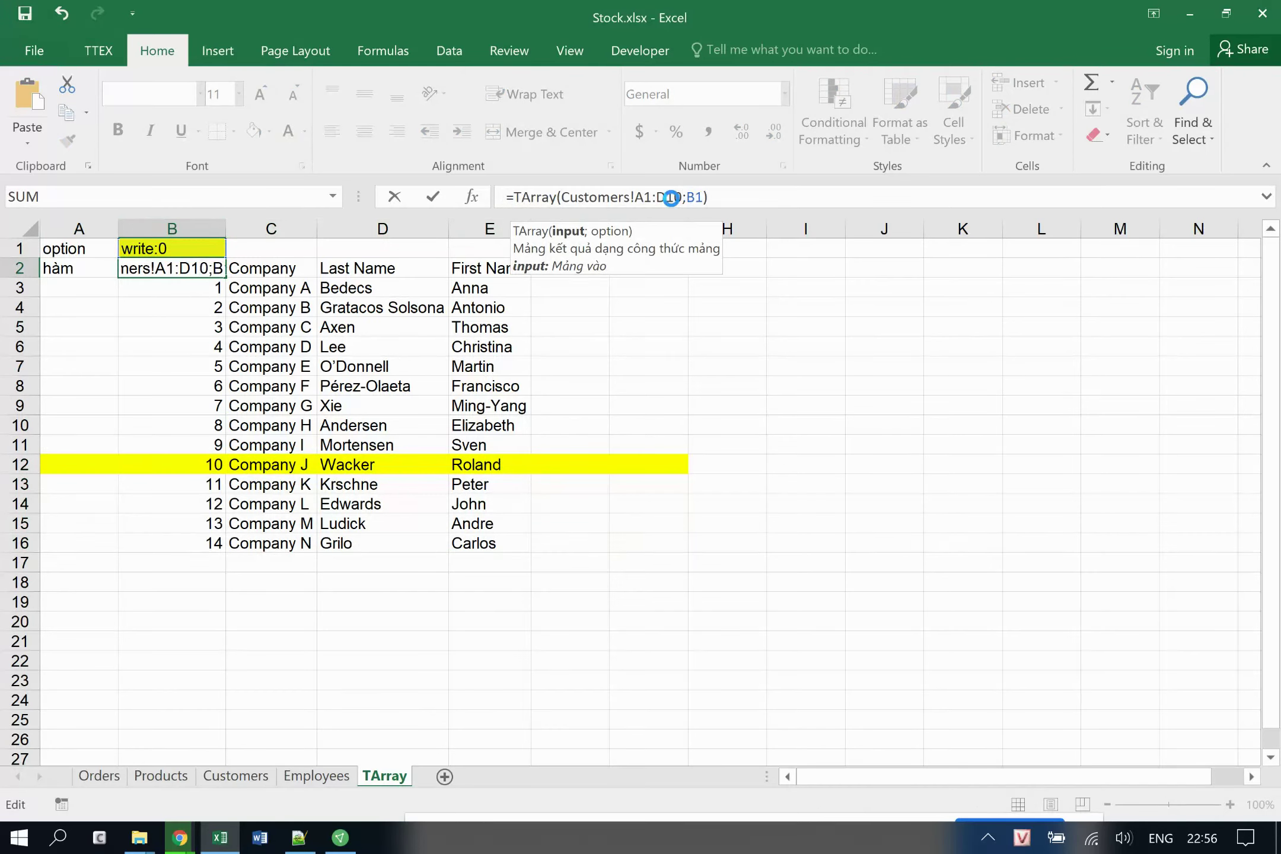
key(ctrl+shift+Return)
click(264, 444)
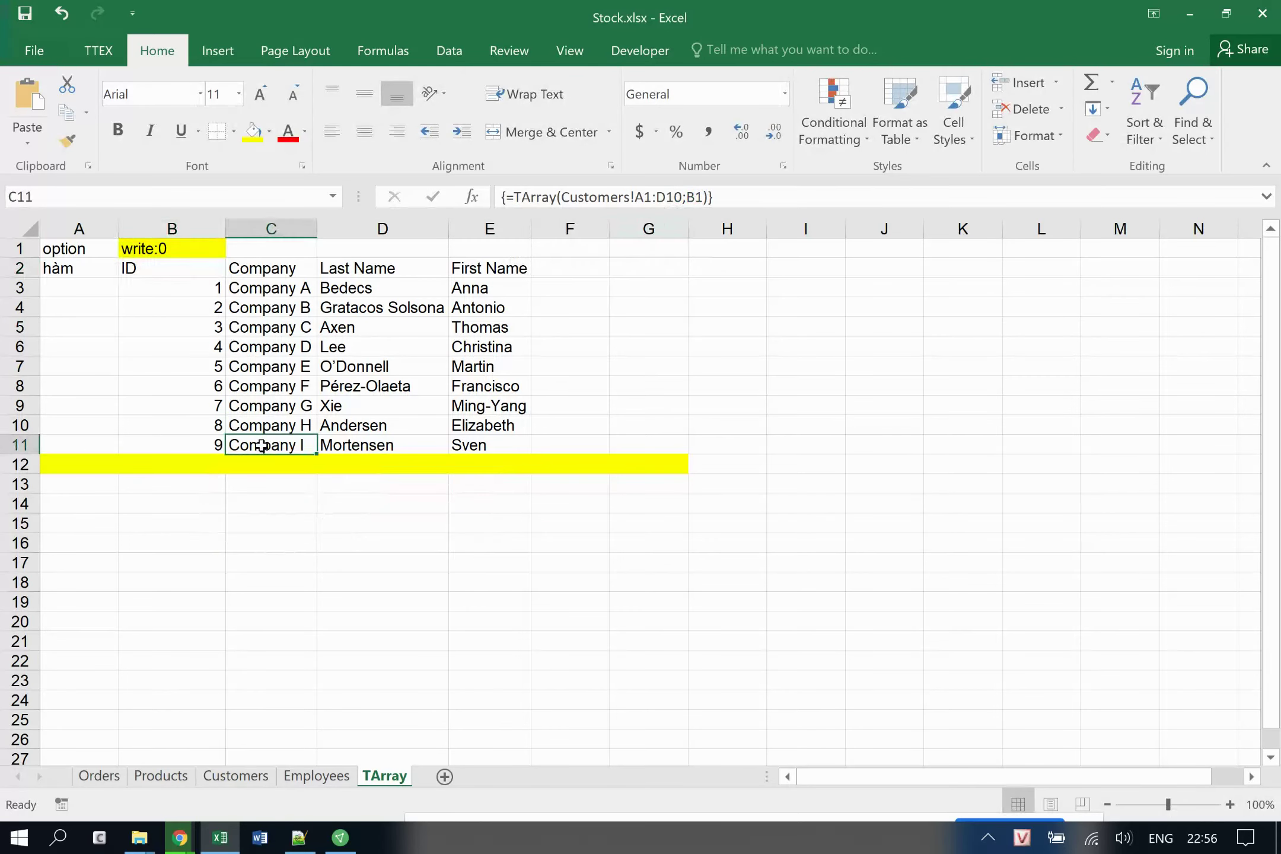
click(220, 468)
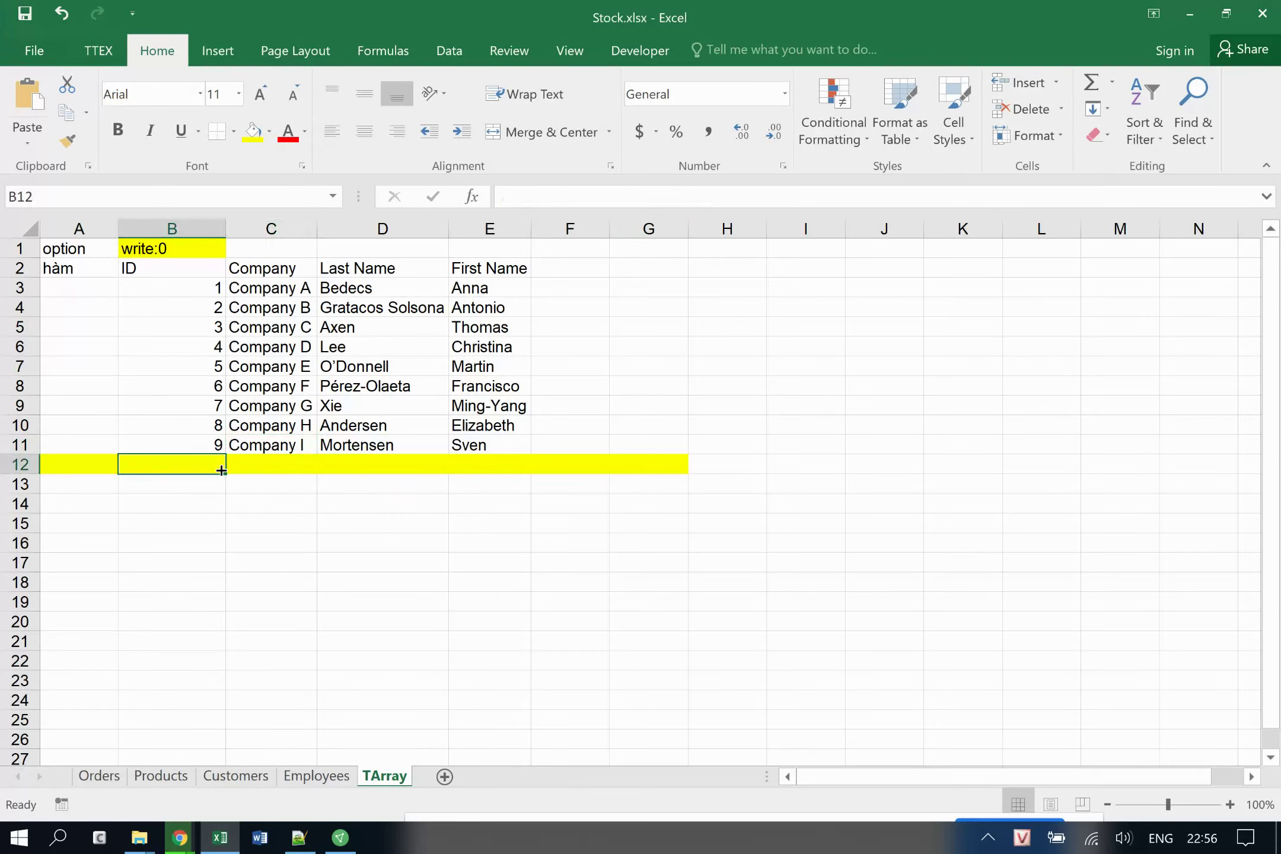
drag(208, 466, 503, 466)
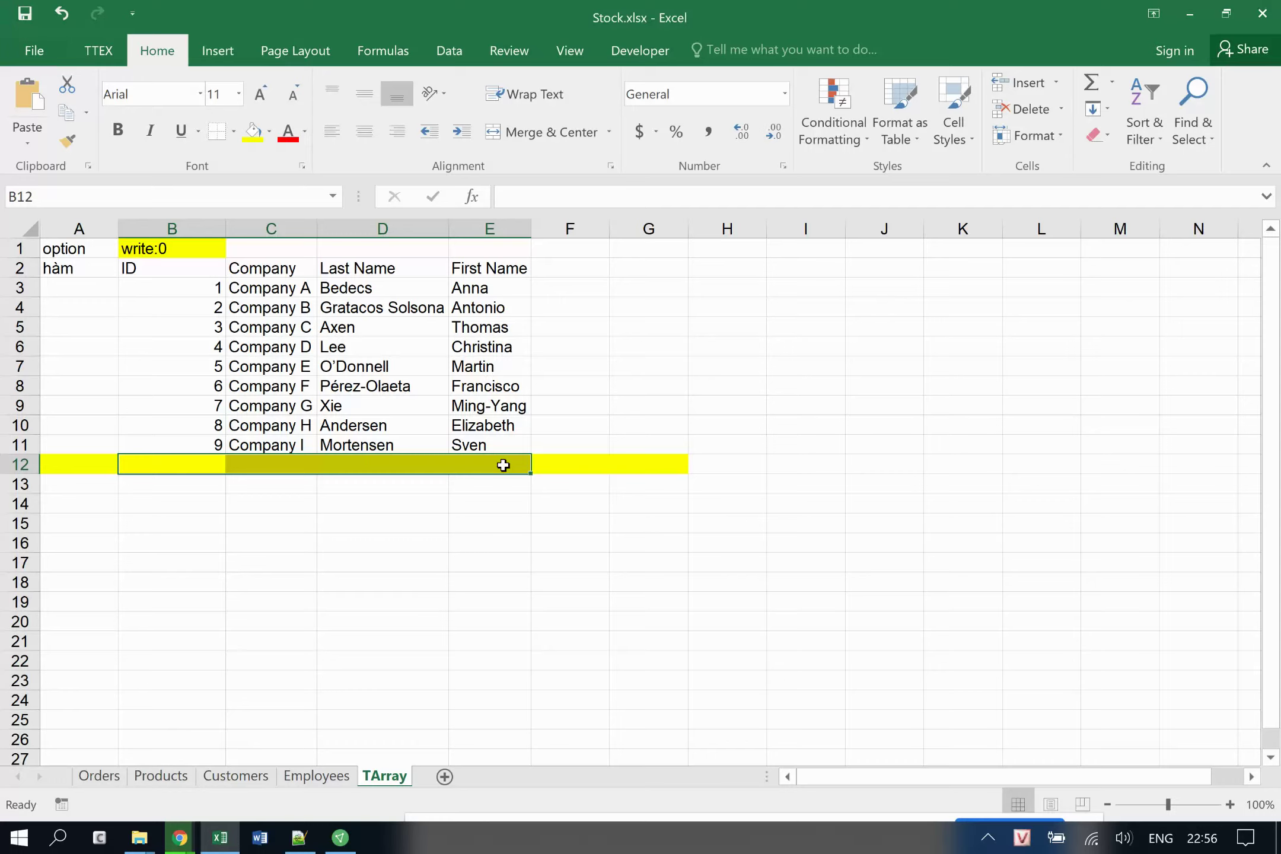
click(209, 252)
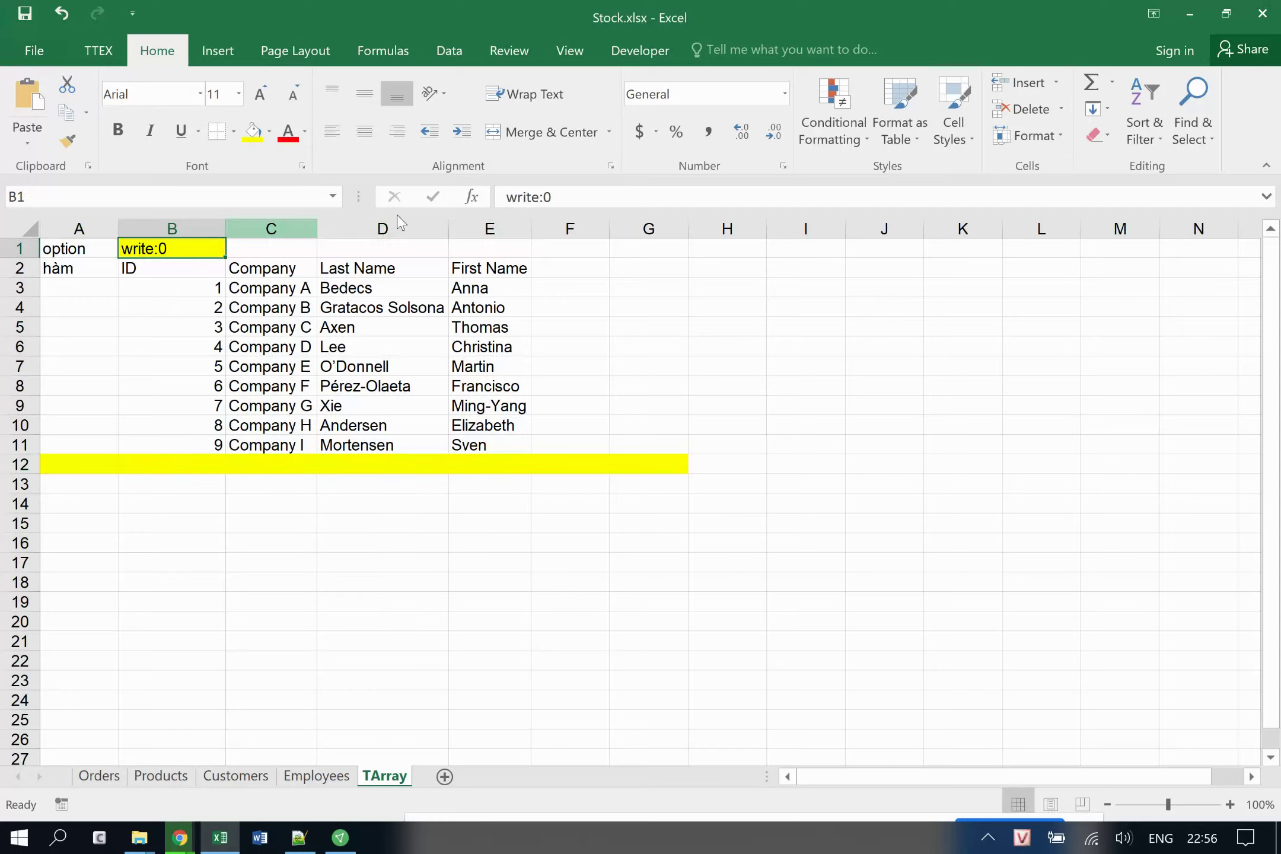
click(621, 195)
key(BackSpace)
text(1)
key(Return)
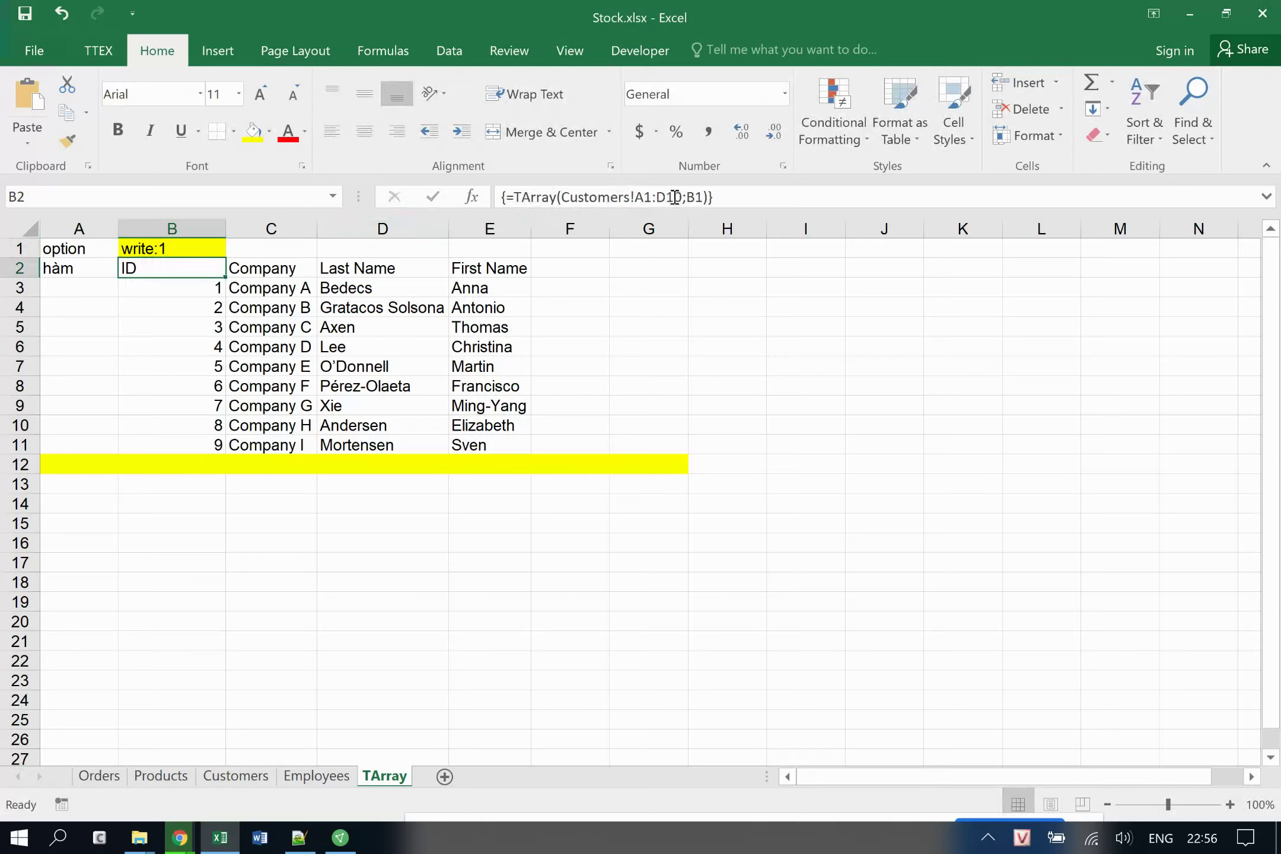
click(684, 196)
key(BackSpace)
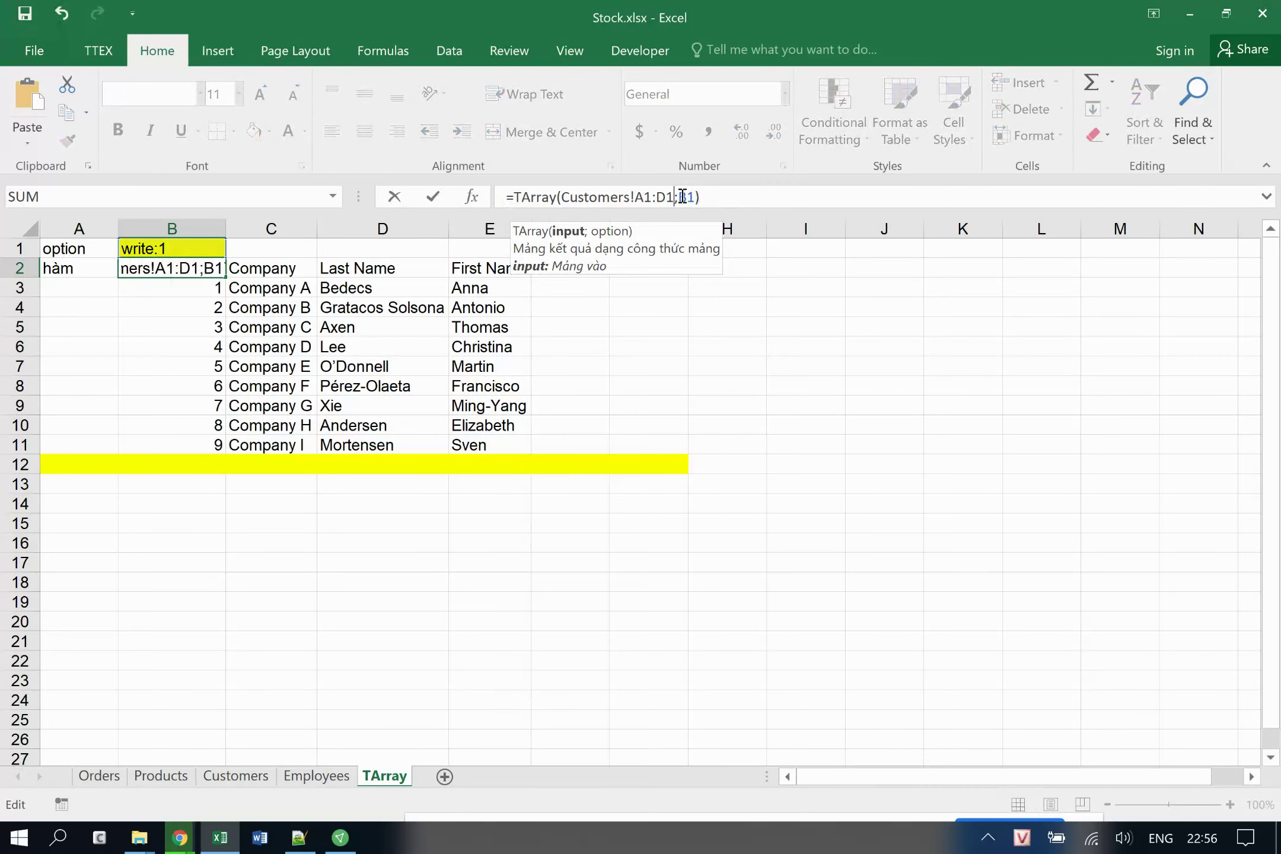
text(5)
key(ctrl+shift+Return)
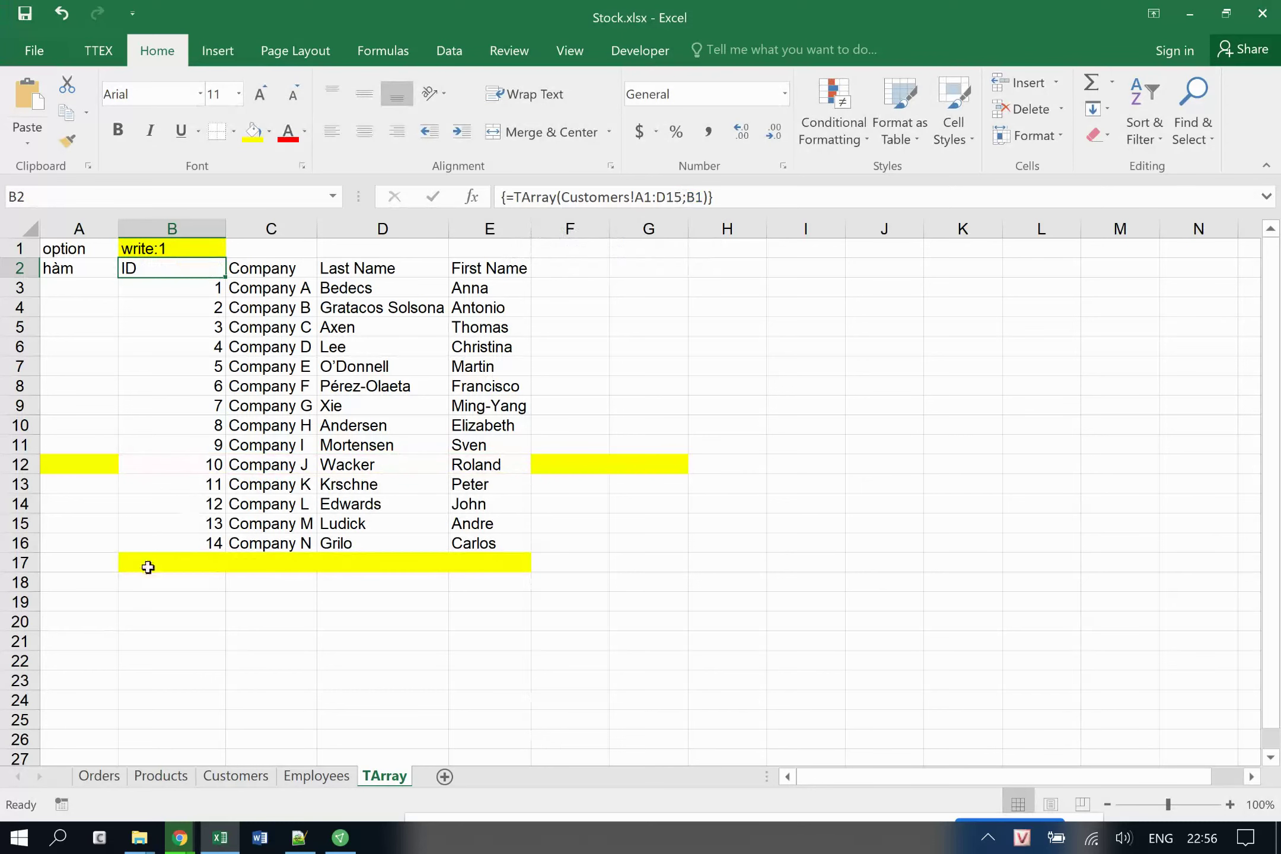
click(148, 567)
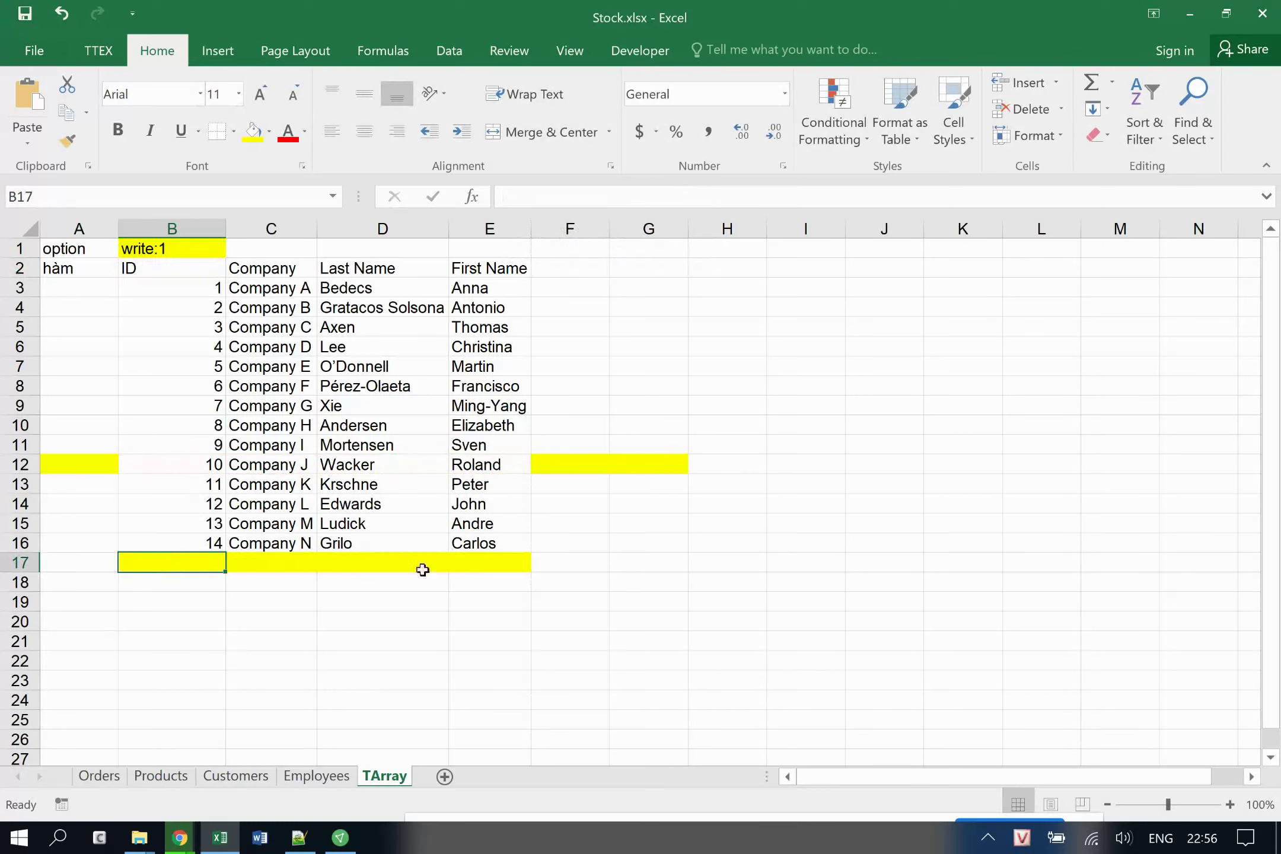
click(473, 570)
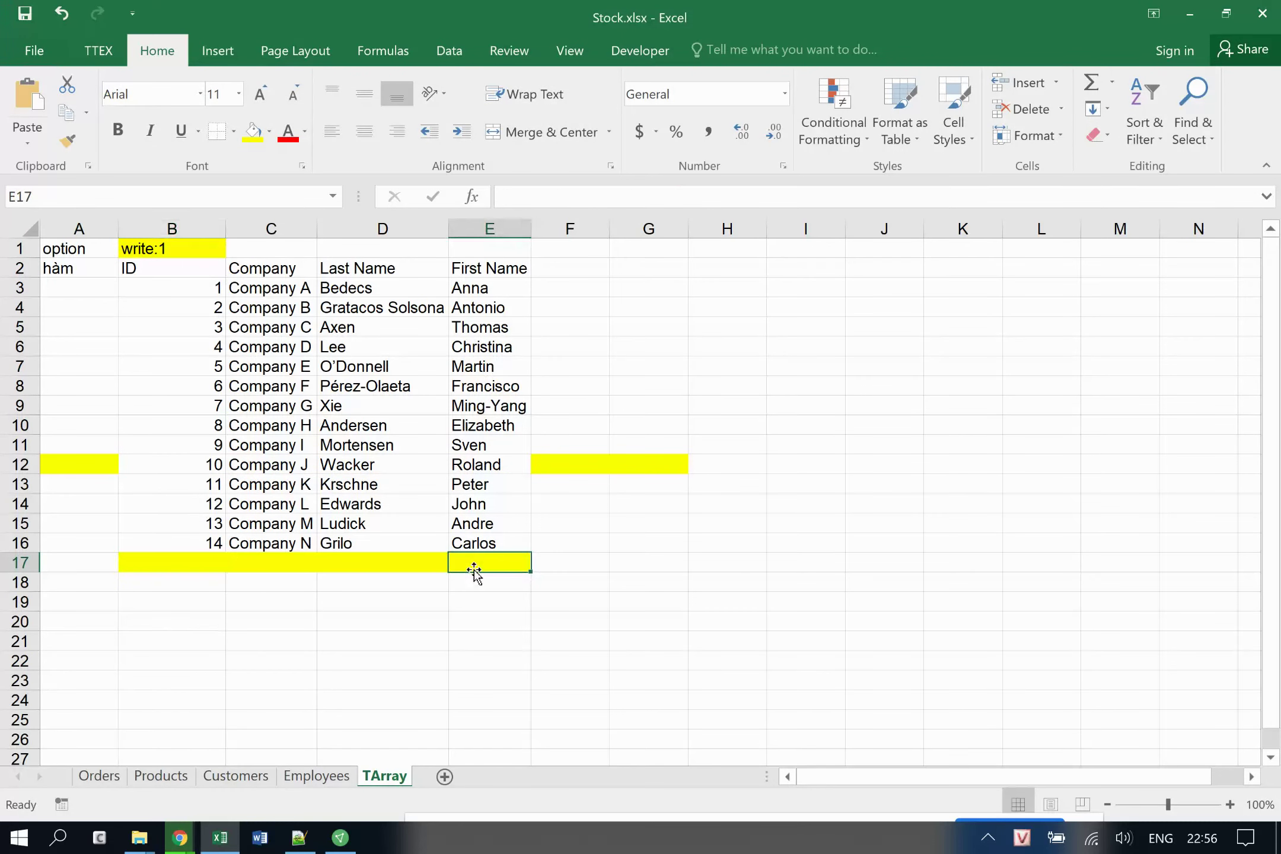
click(182, 248)
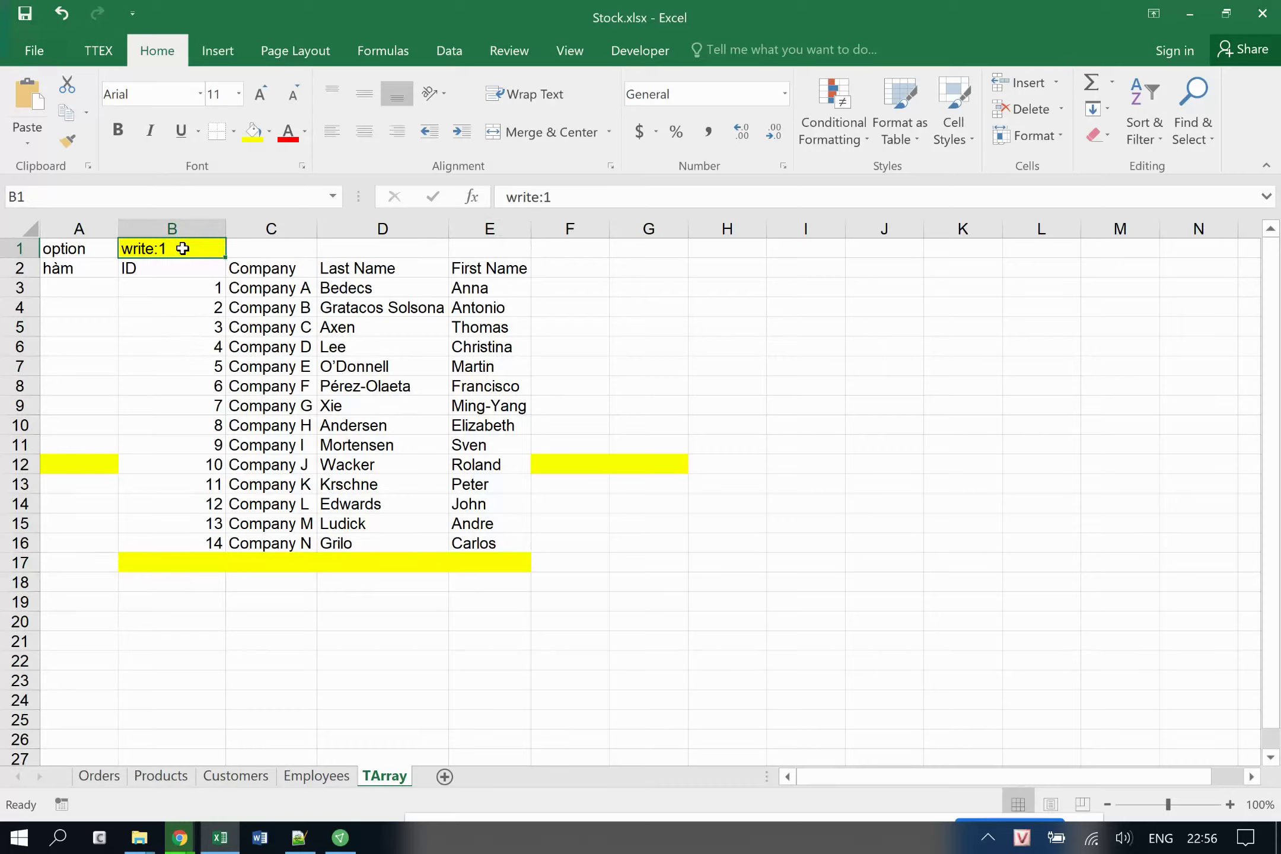
click(151, 274)
click(677, 197)
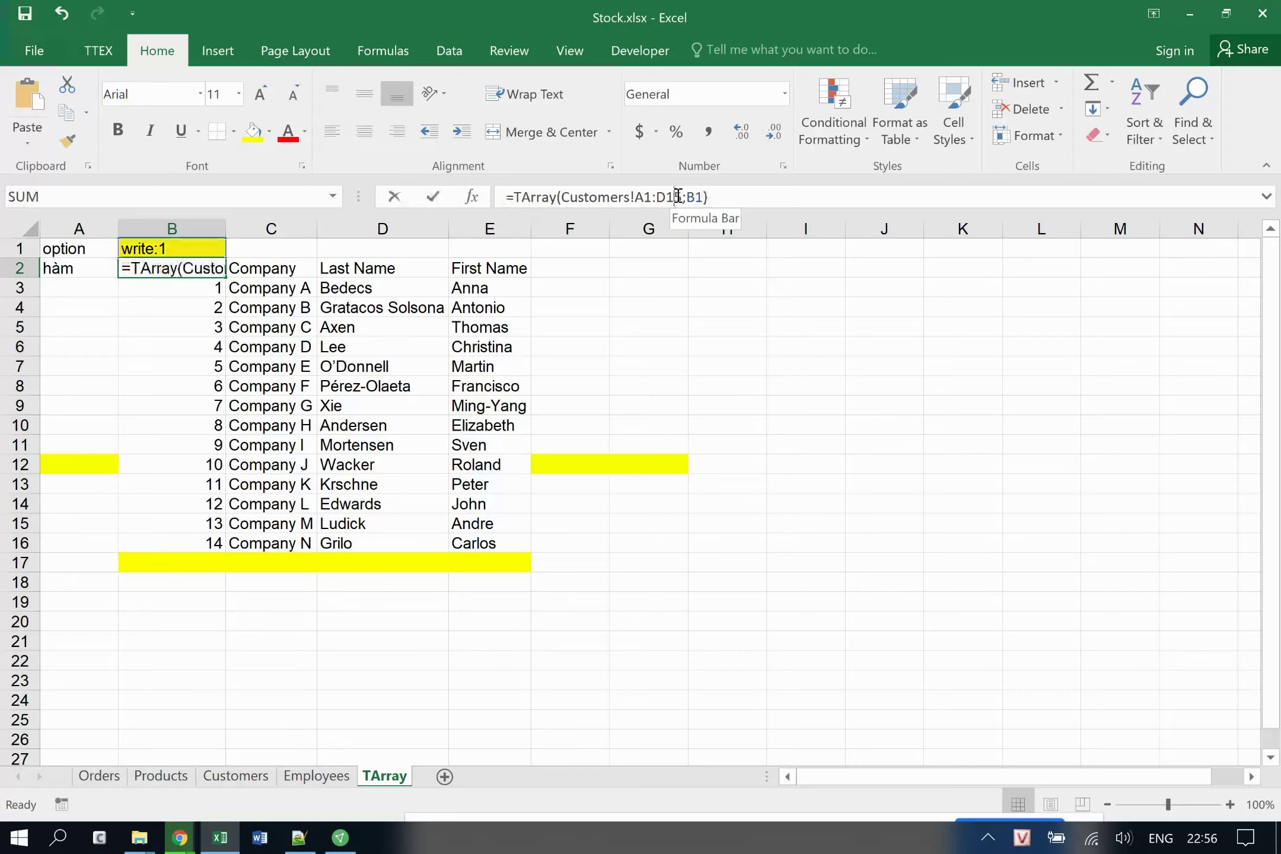
key(BackSpace)
text(0)
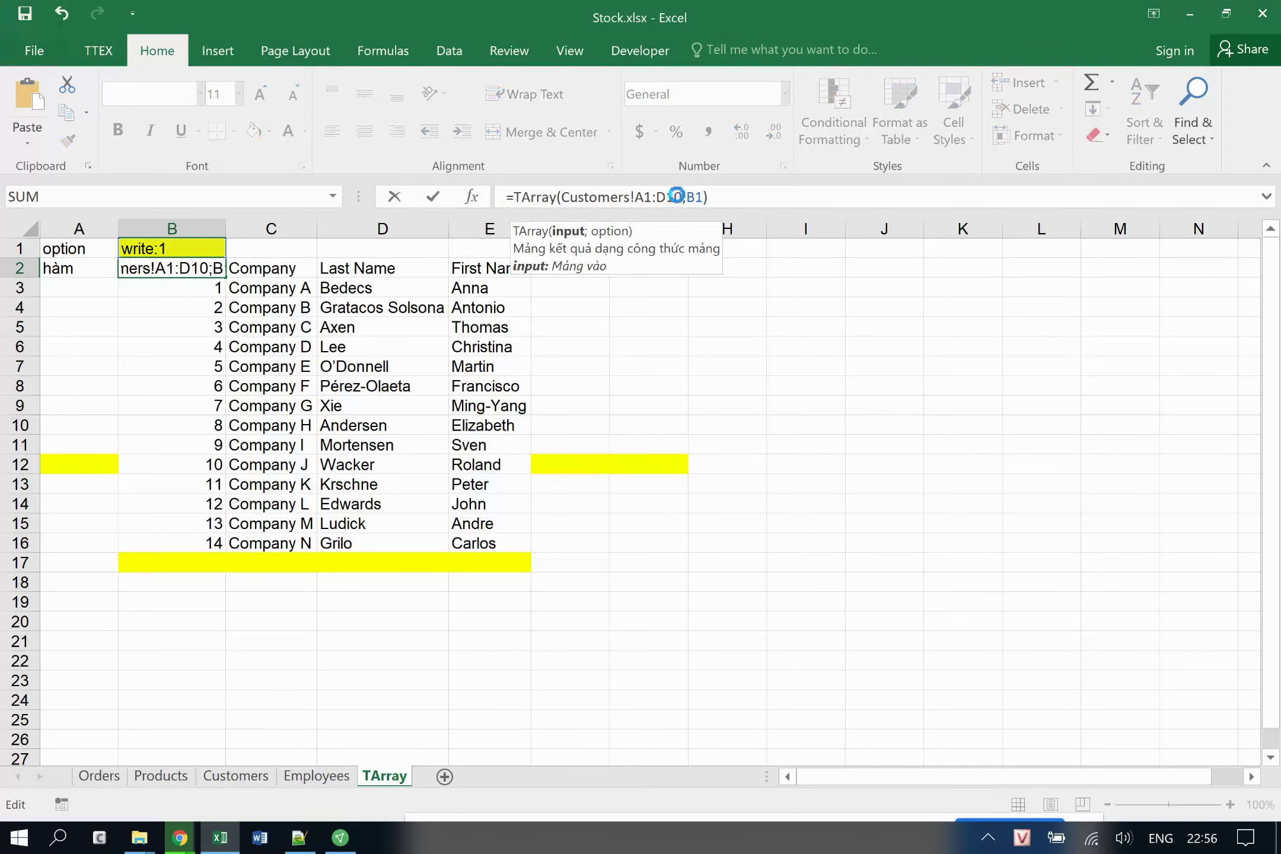
key(ctrl+shift+Return)
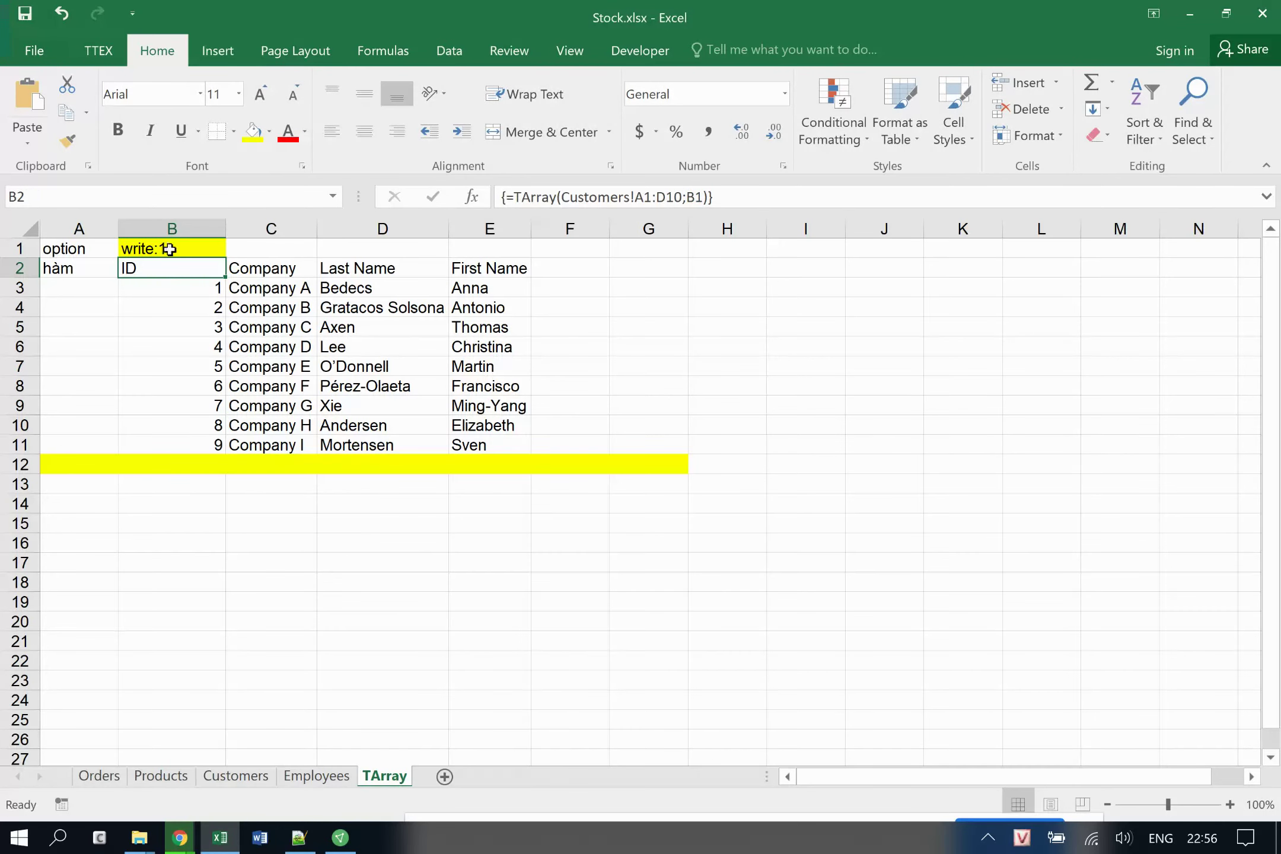
Change the option in B1 from write:1 to write:2.
click(166, 248)
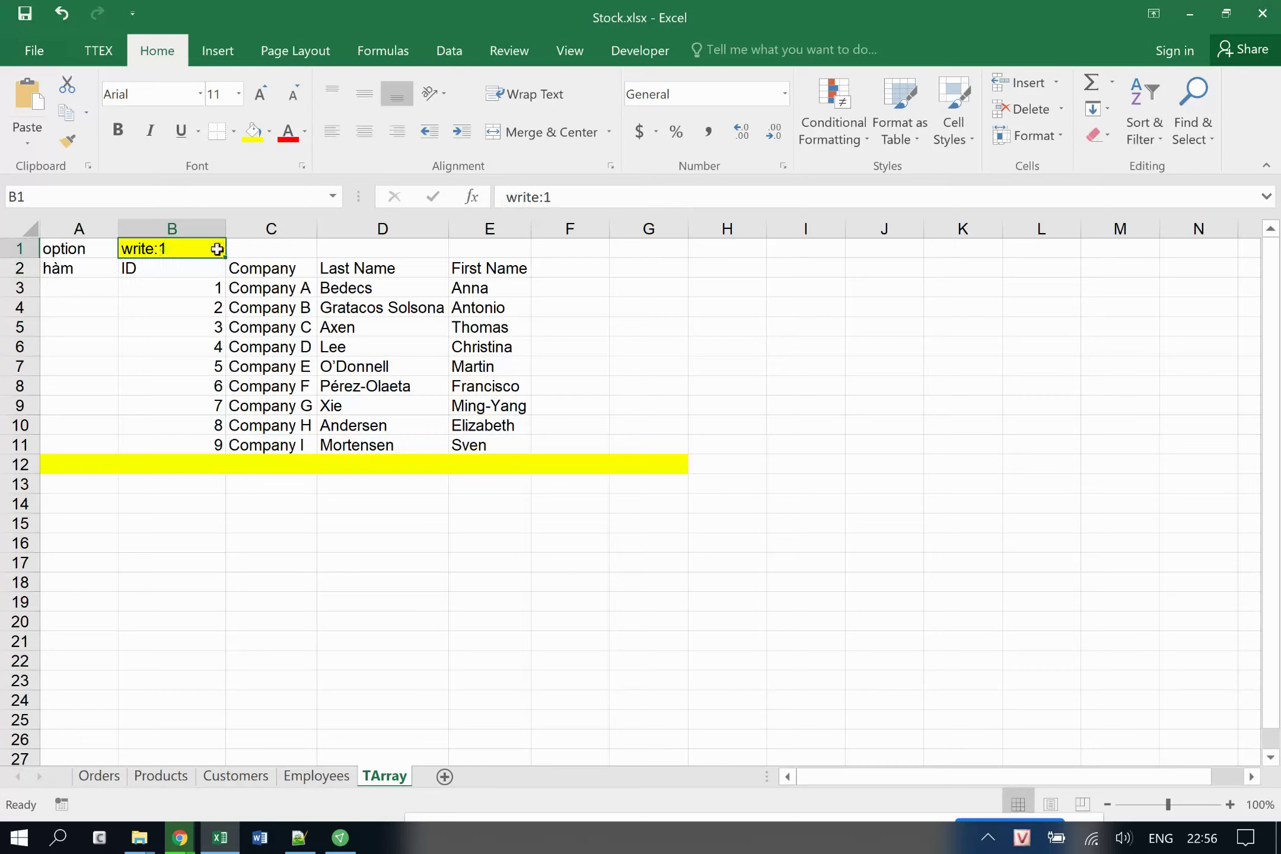
click(590, 194)
key(BackSpace)
text(2)
key(Return)
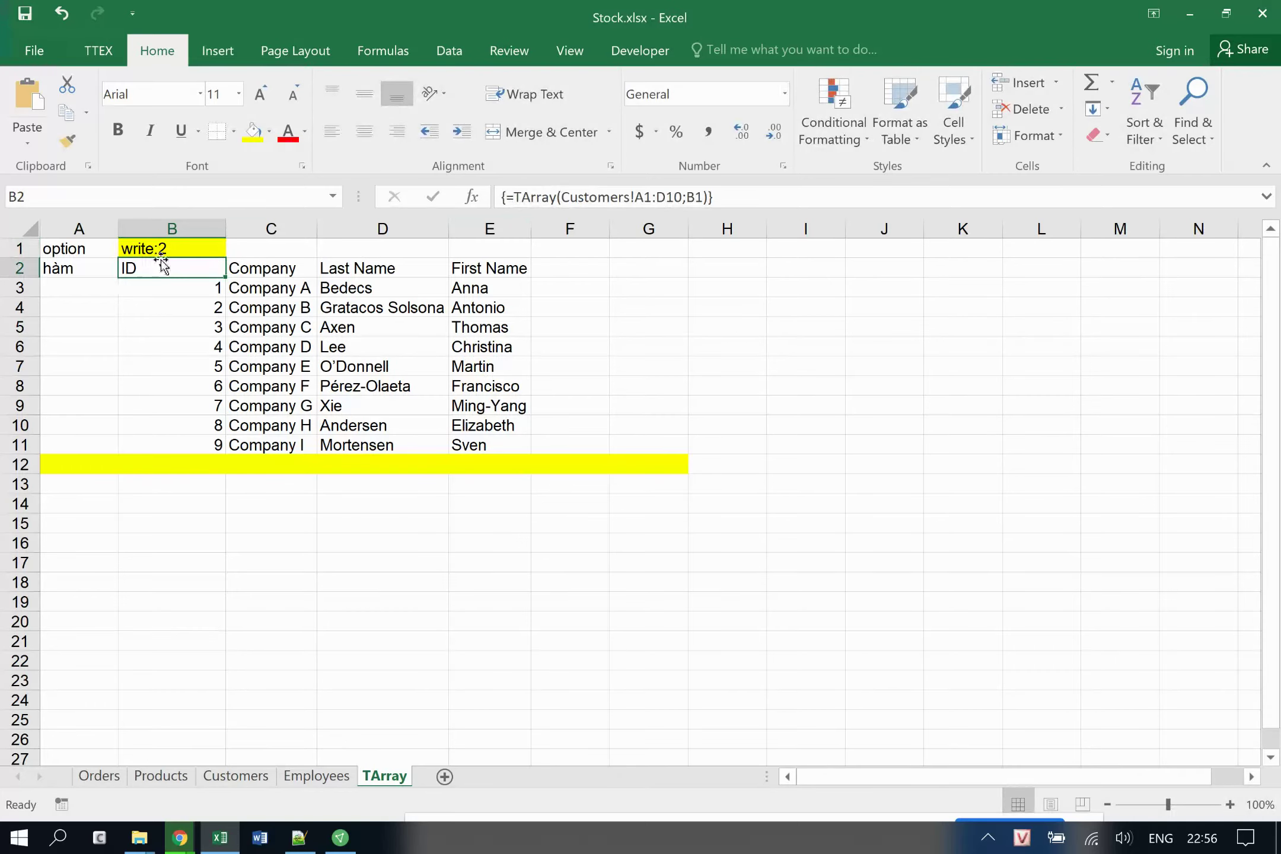
click(168, 249)
Extend B2's TArray range from D10 to D15 as an array formula.
click(177, 273)
click(677, 197)
key(BackSpace)
text(5)
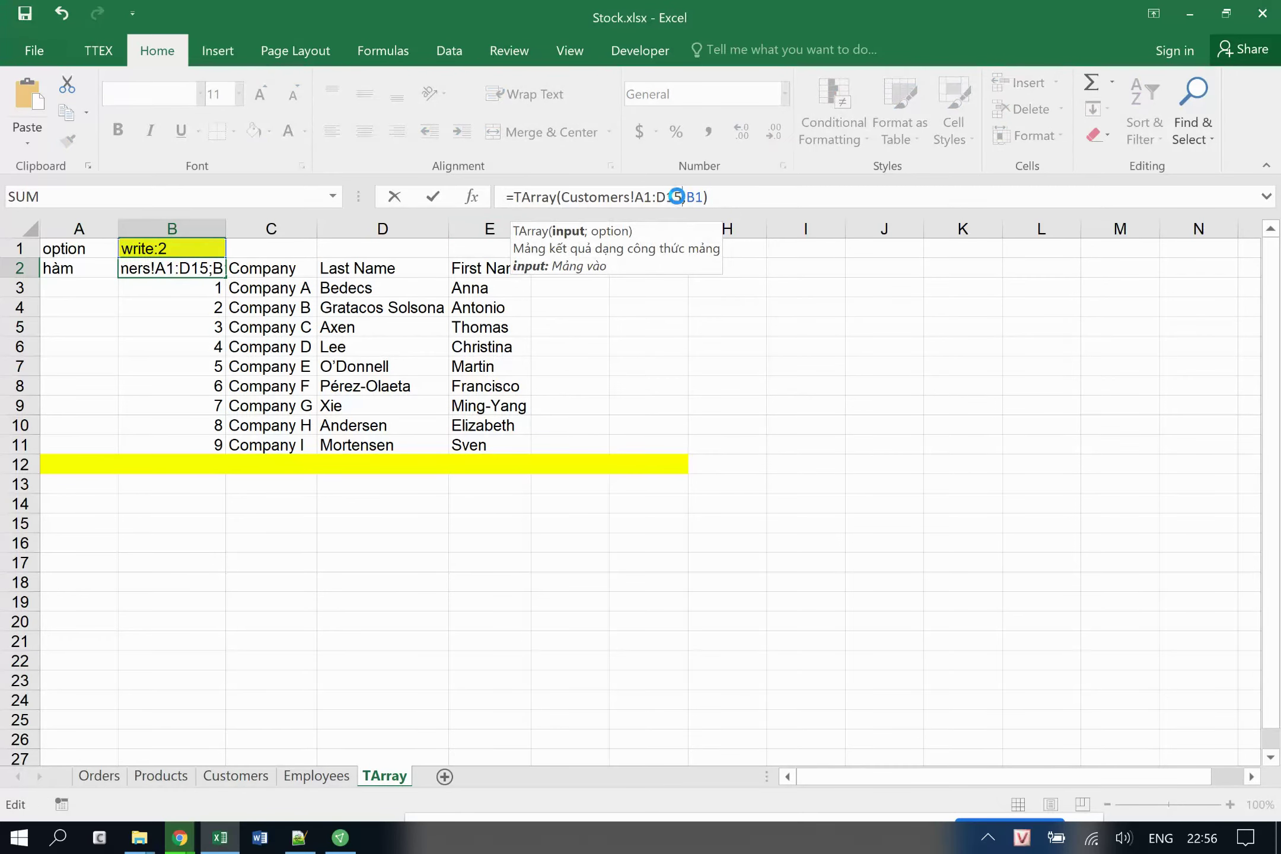
key(ctrl+shift+Return)
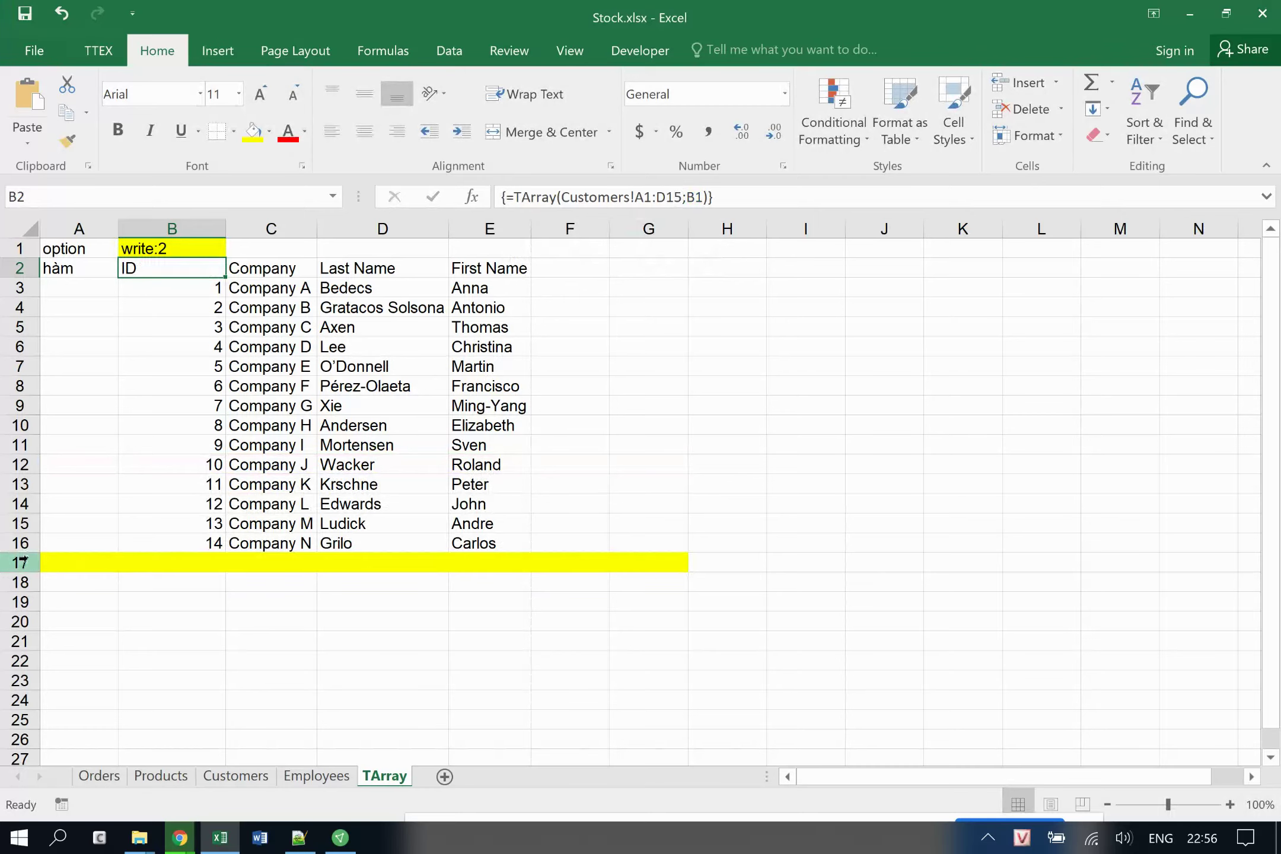
Check the yellow bar now at B17:E17, then find the 'name' option key in ORange.vb.
click(22, 561)
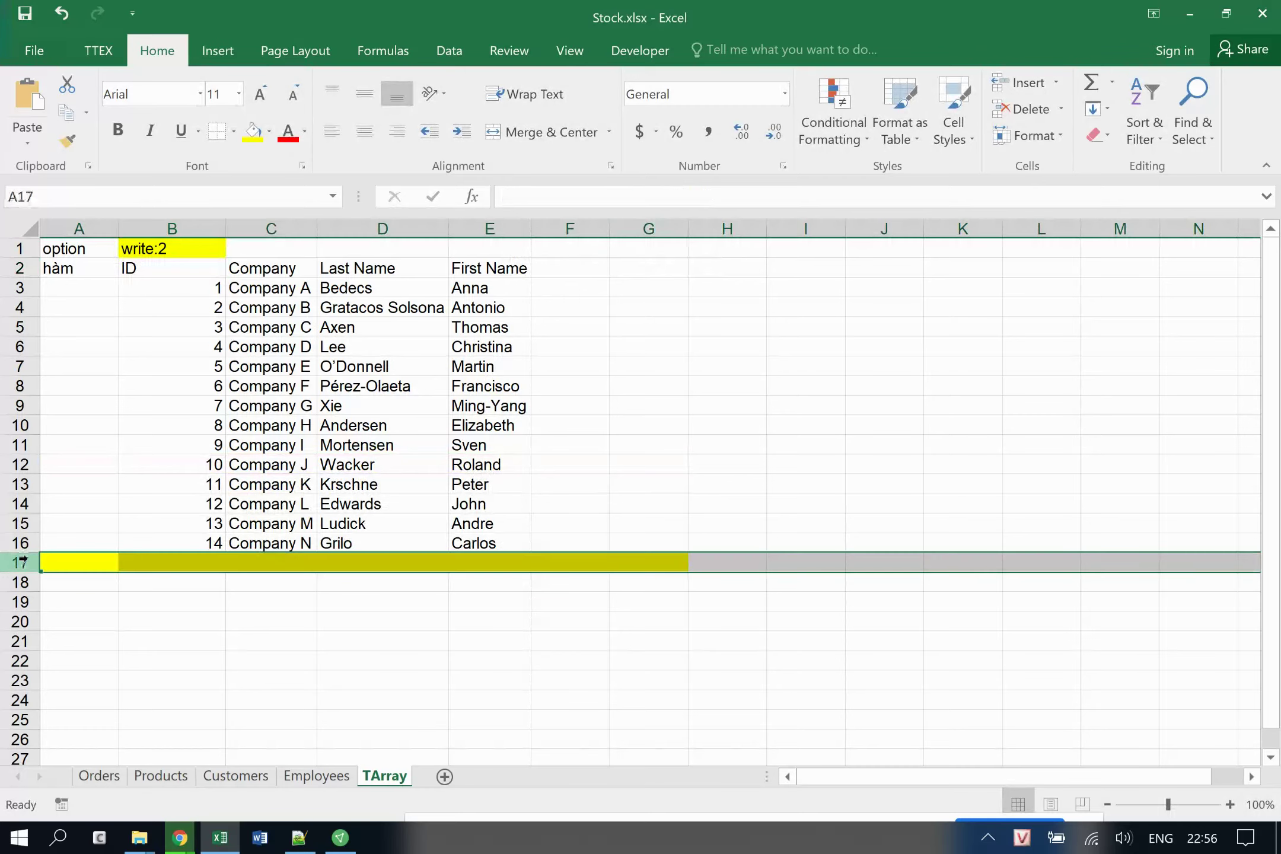
click(176, 244)
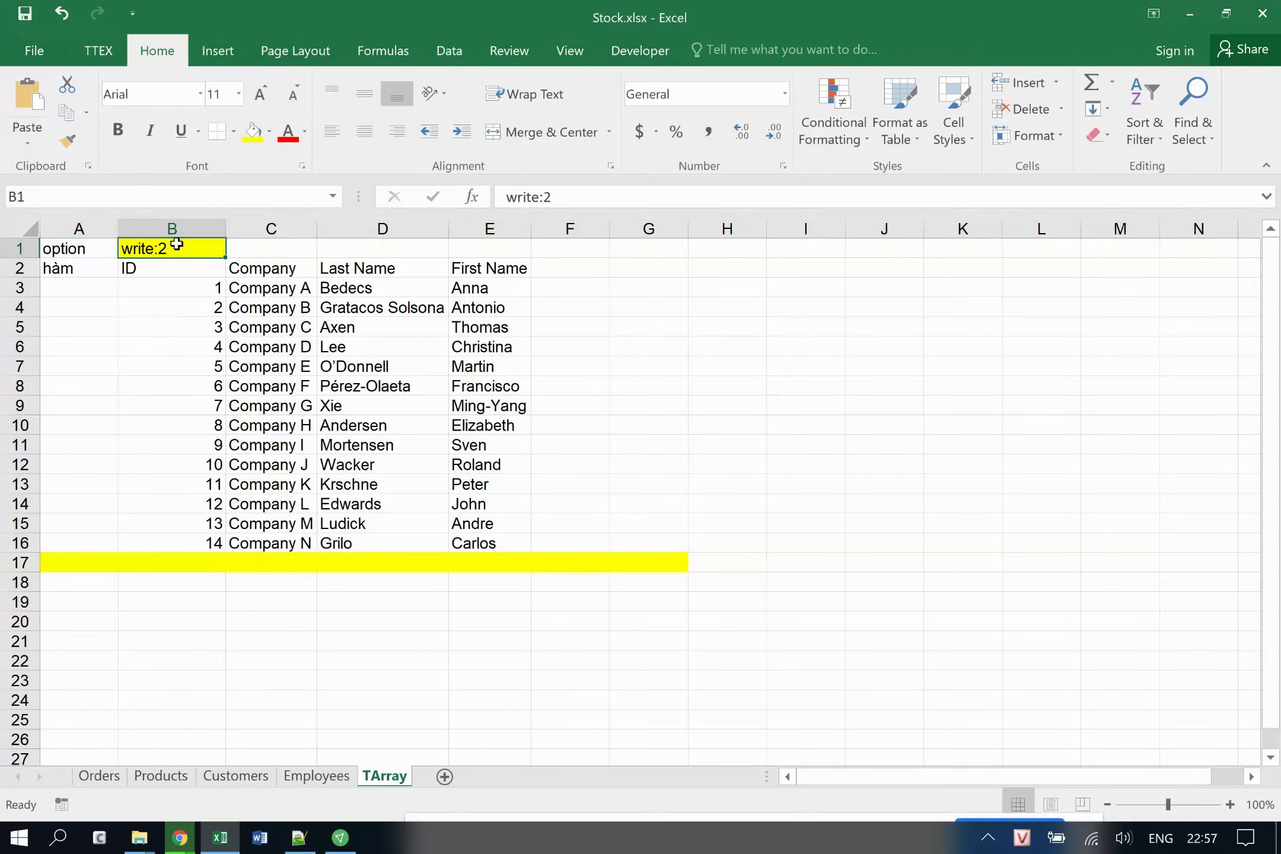
mouse_move(197, 560)
mouse_down()
mouse_move(464, 551)
mouse_move(483, 560)
mouse_up()
click(162, 248)
scroll(301, 497, down, 2)
scroll(301, 497, up, 2)
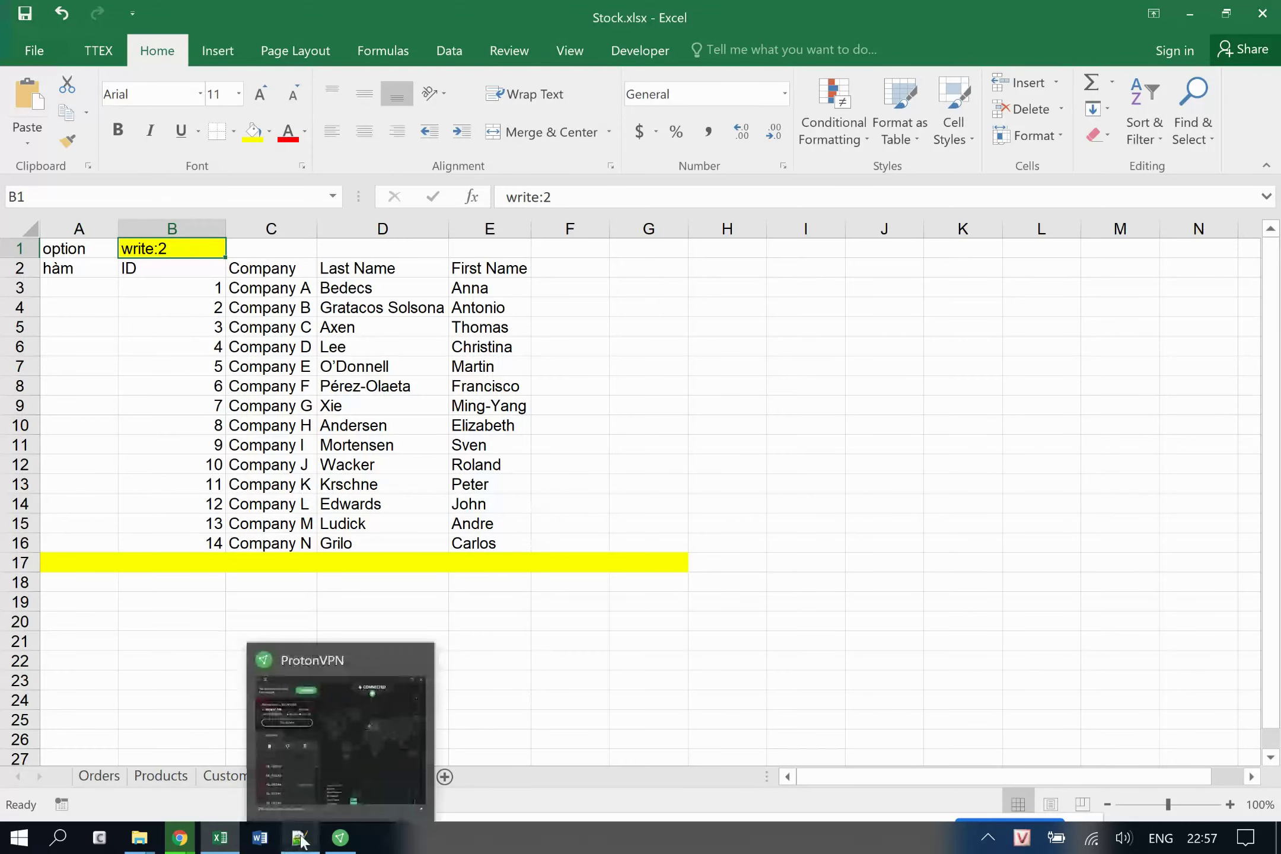
mouse_move(298, 837)
click(341, 751)
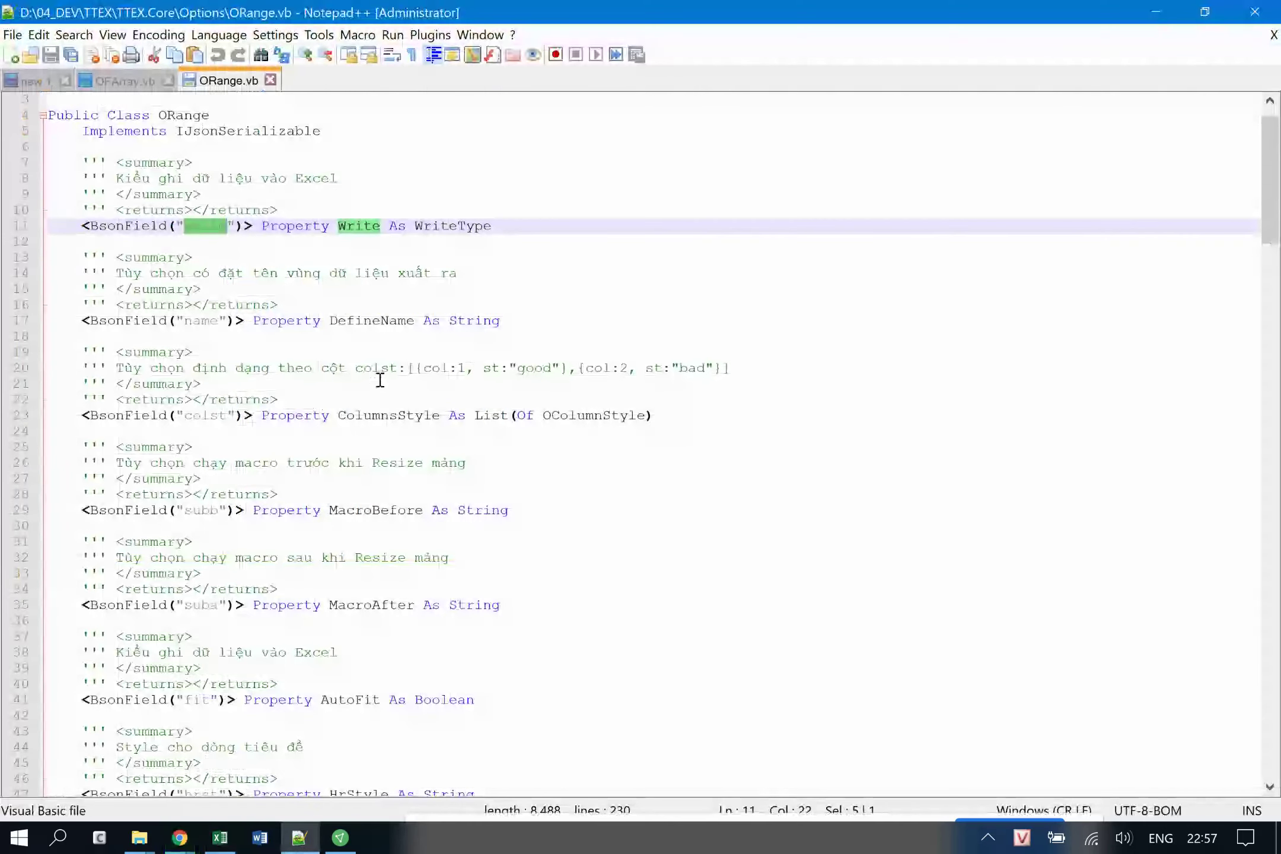
double_click(209, 319)
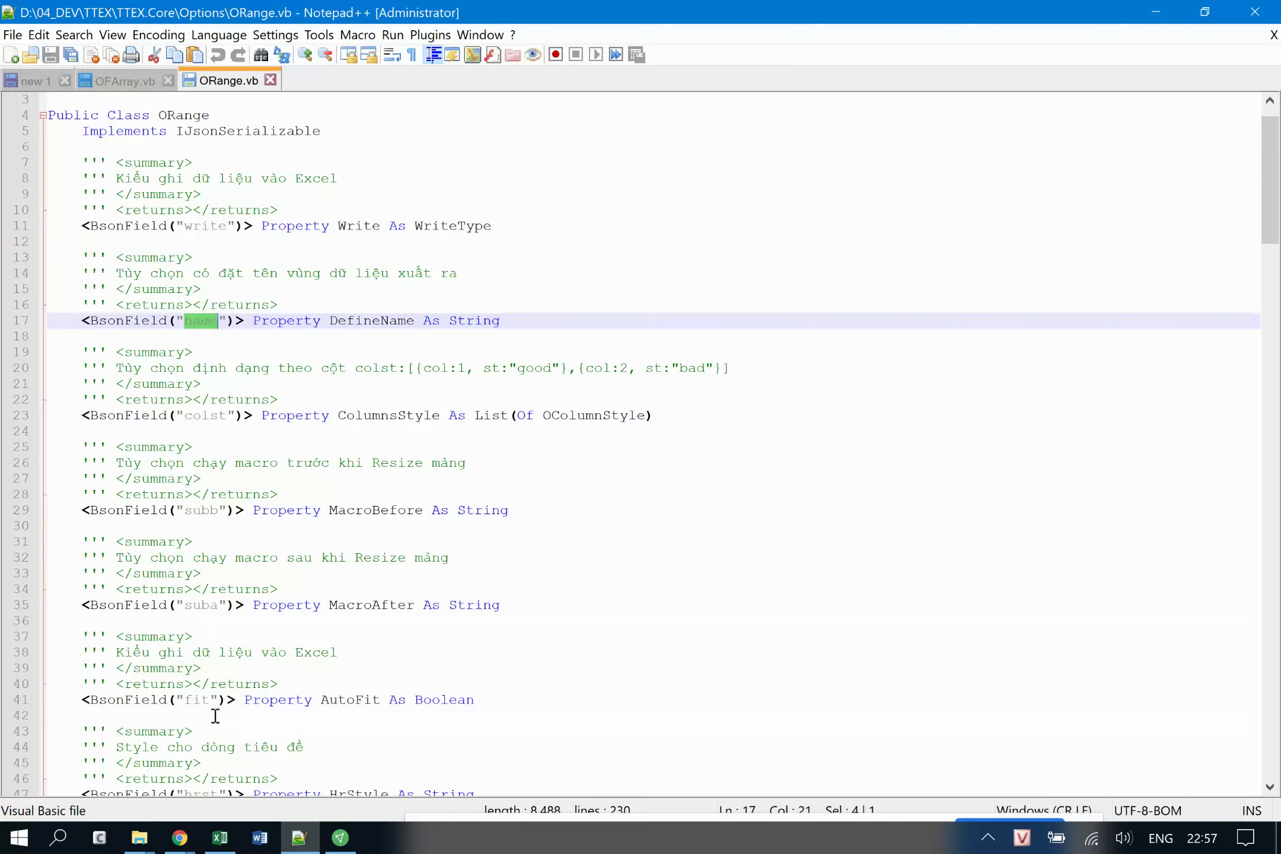
mouse_move(219, 837)
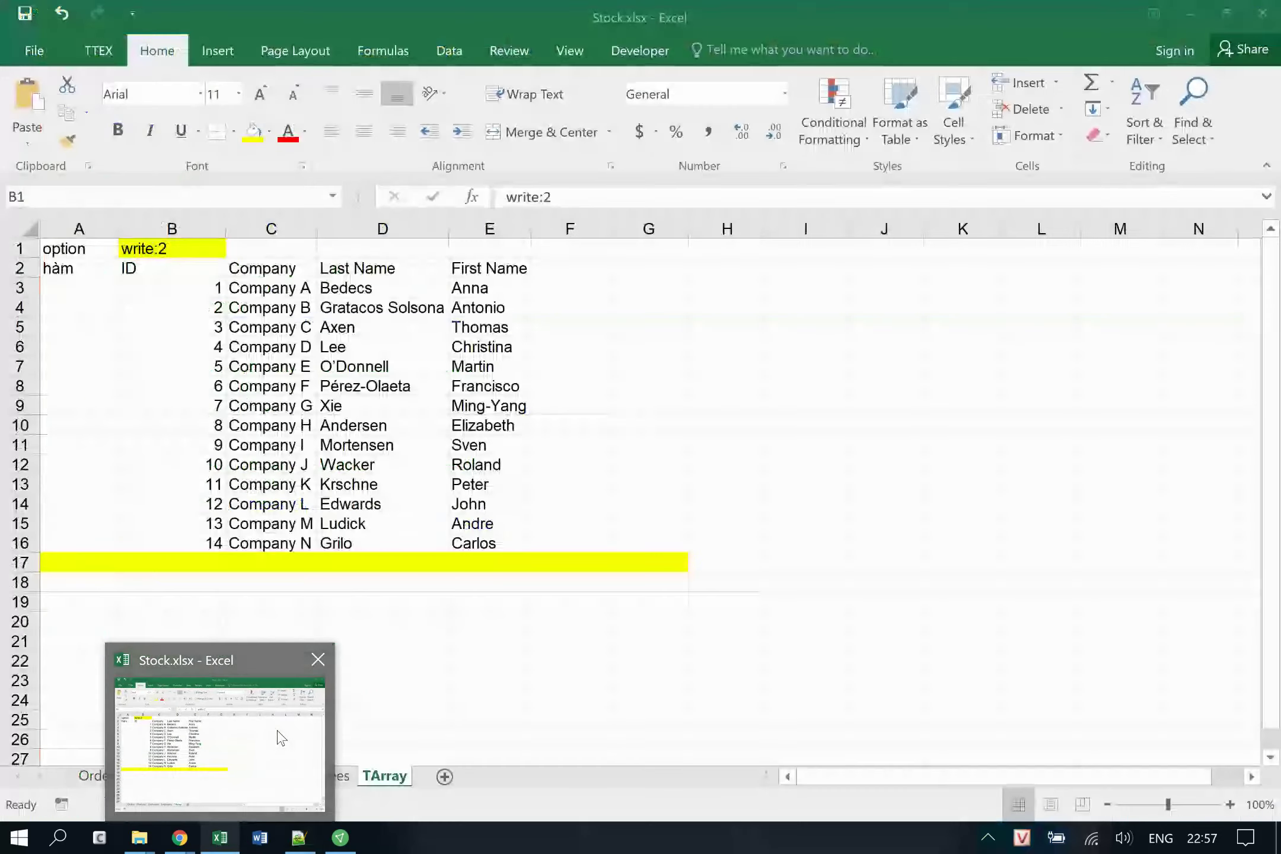
Review the Employees, Orders and Products ranges in Name Manager, then close it.
click(282, 738)
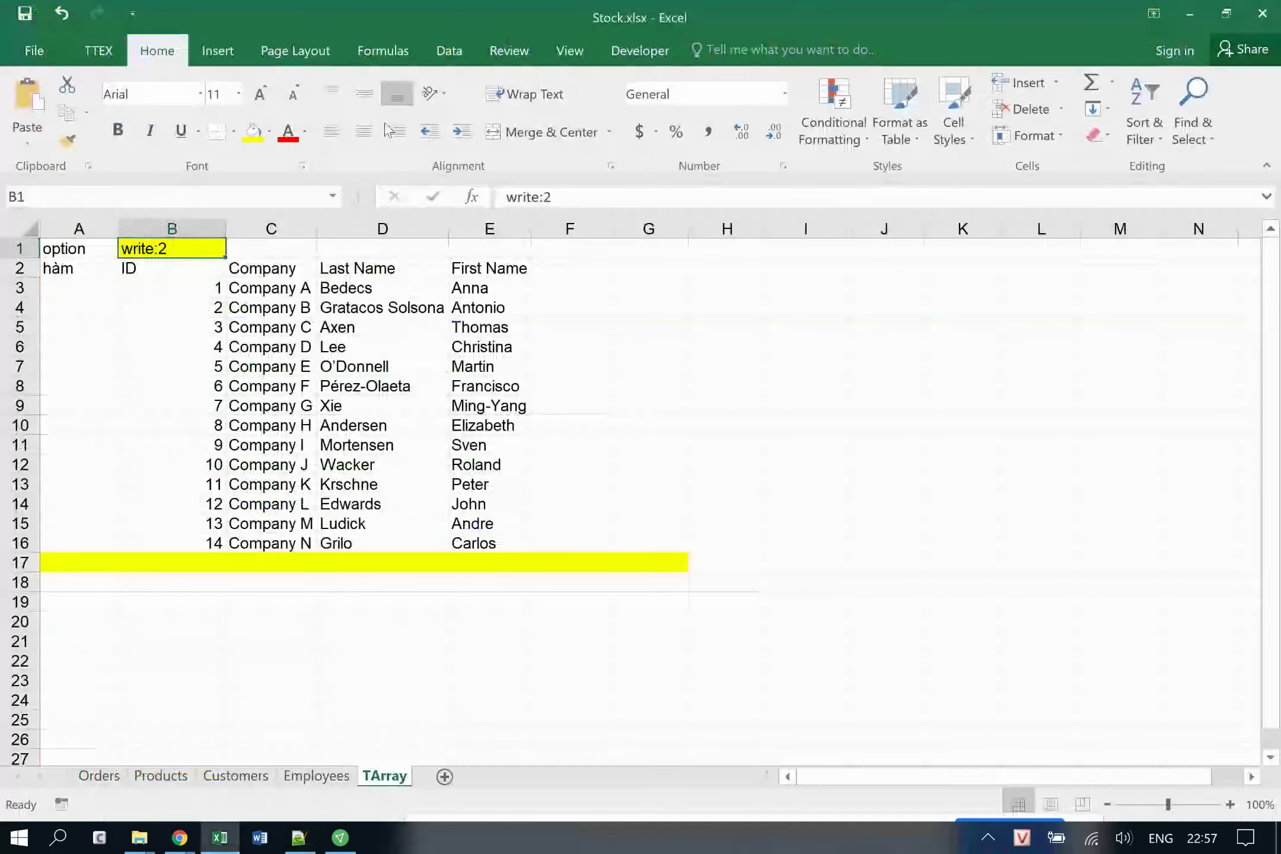
click(386, 50)
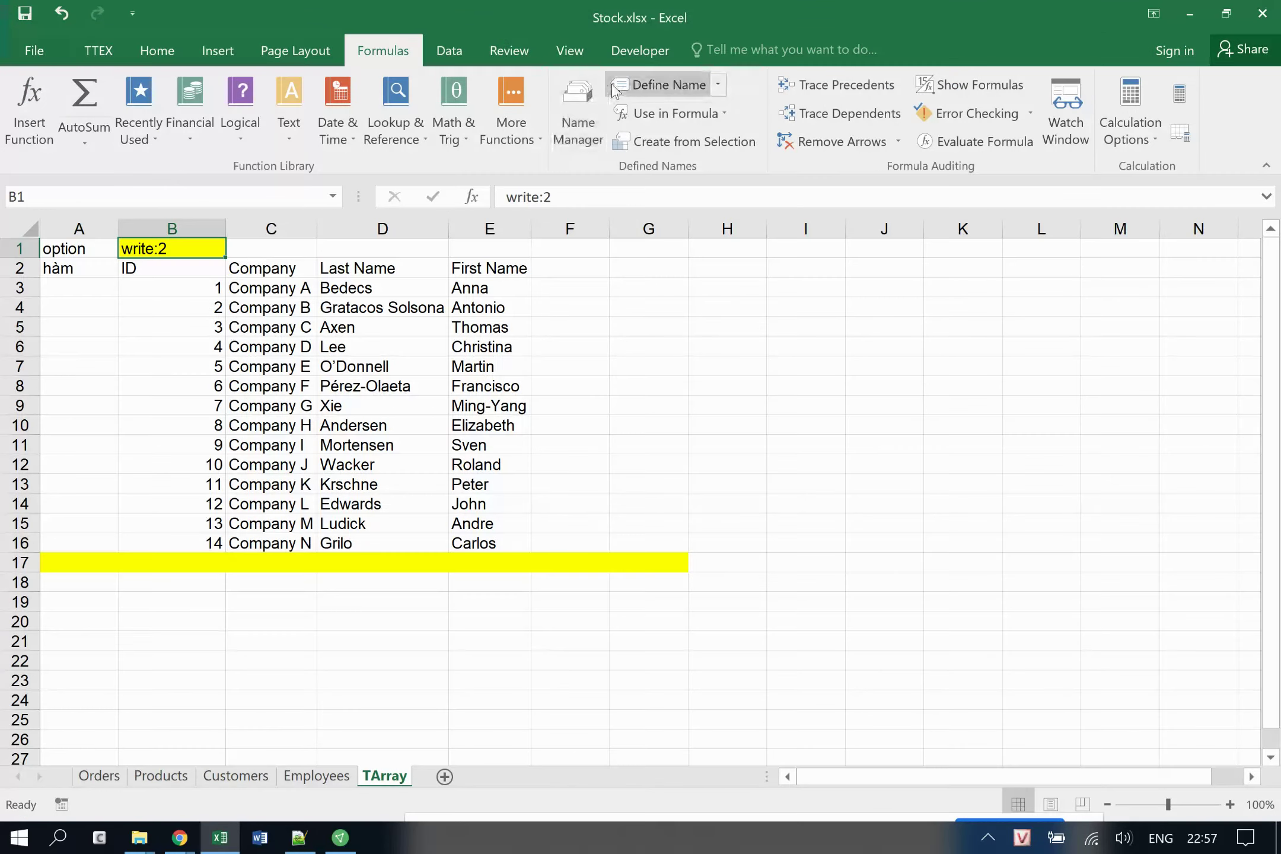
click(572, 113)
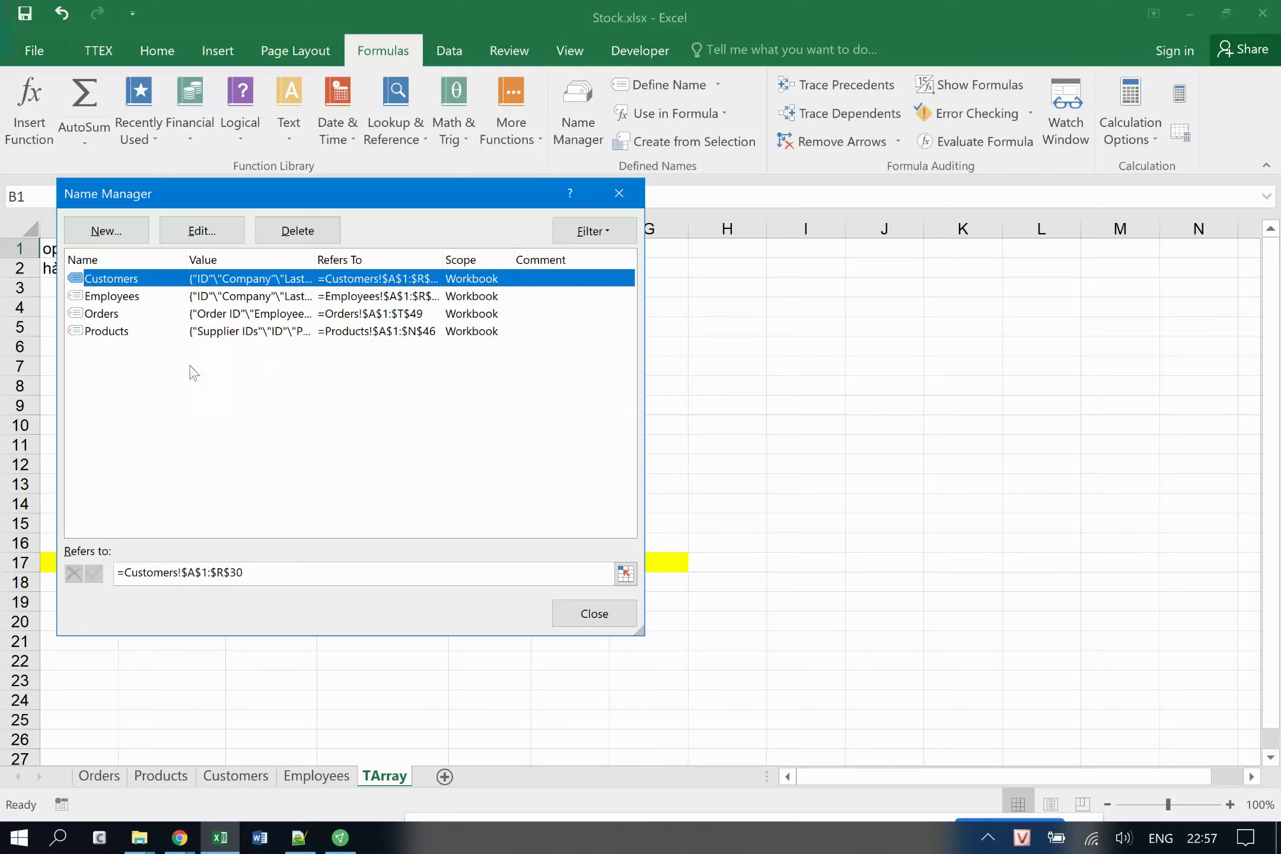
click(127, 301)
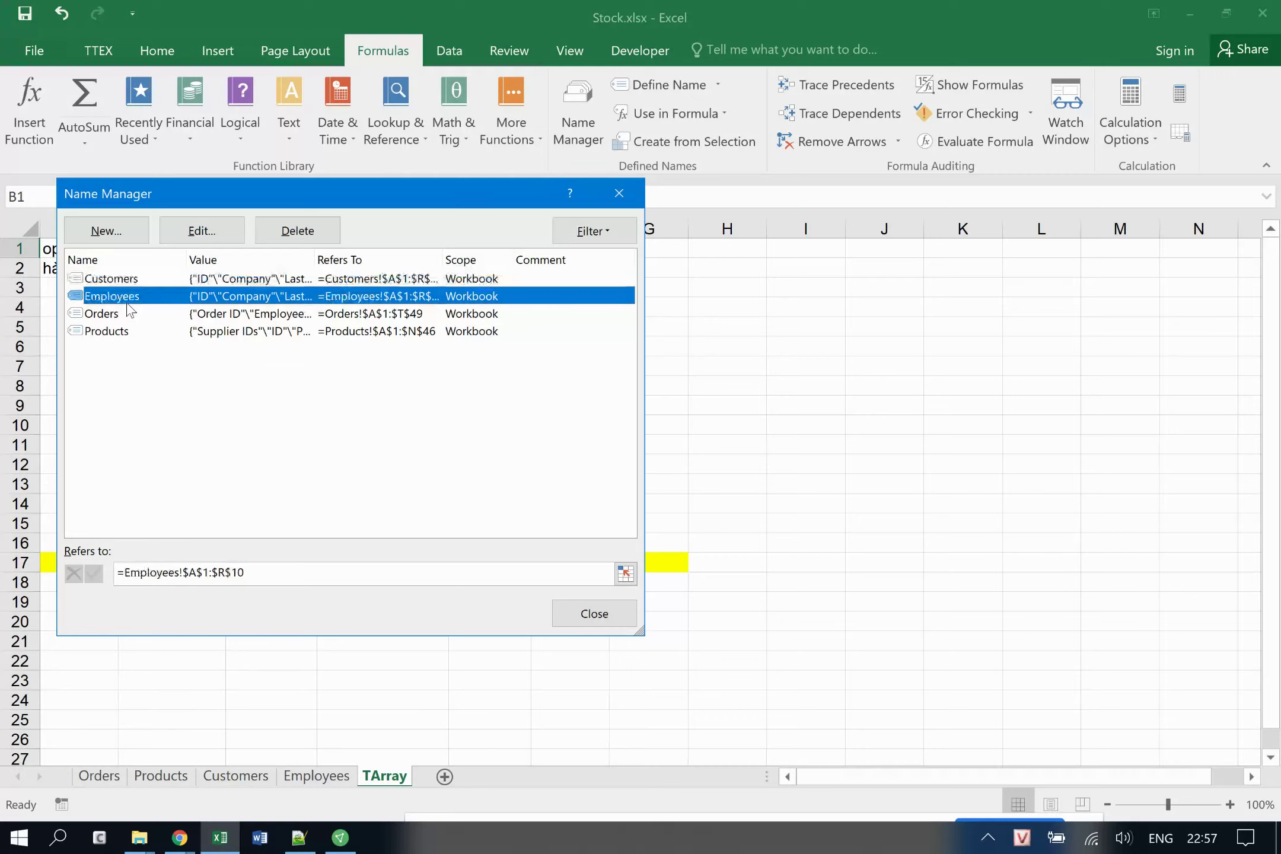
click(111, 314)
click(109, 331)
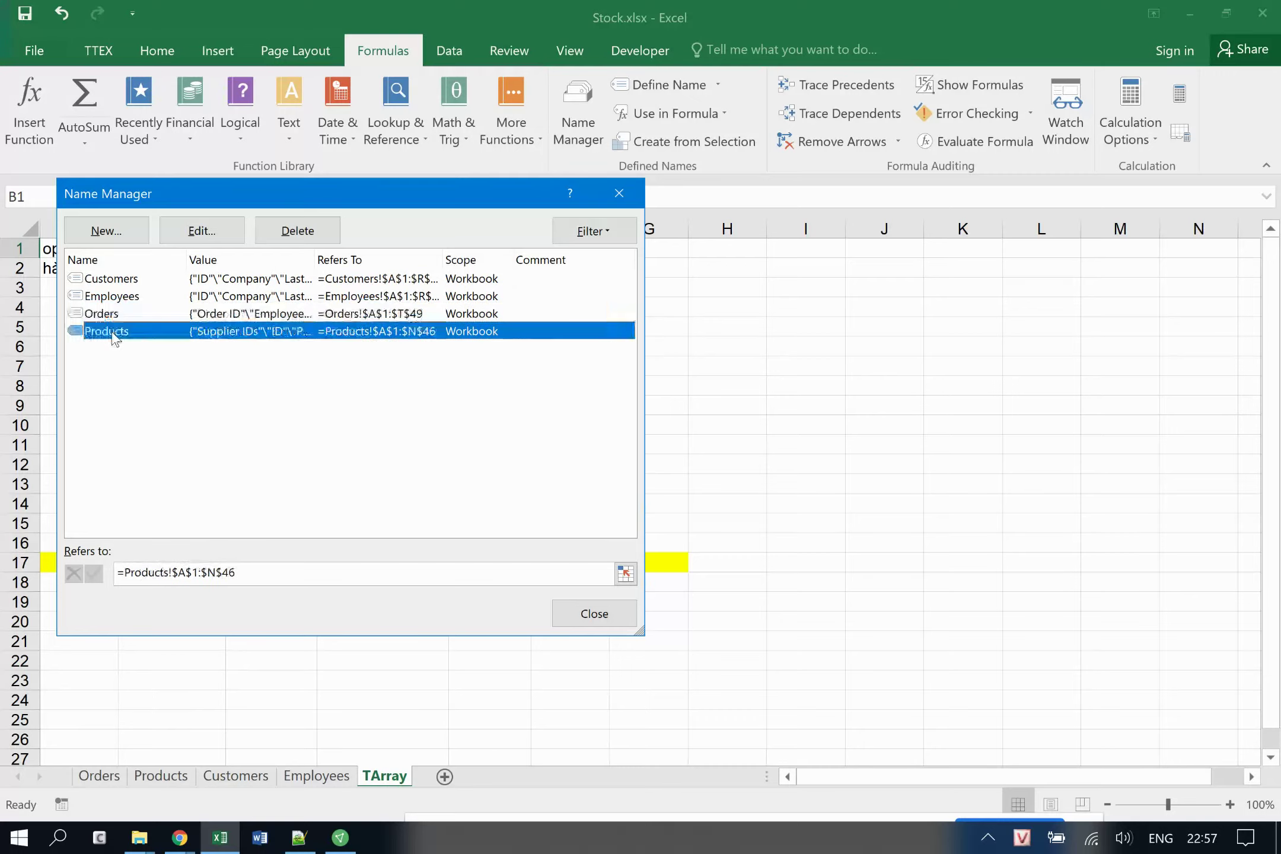
click(619, 193)
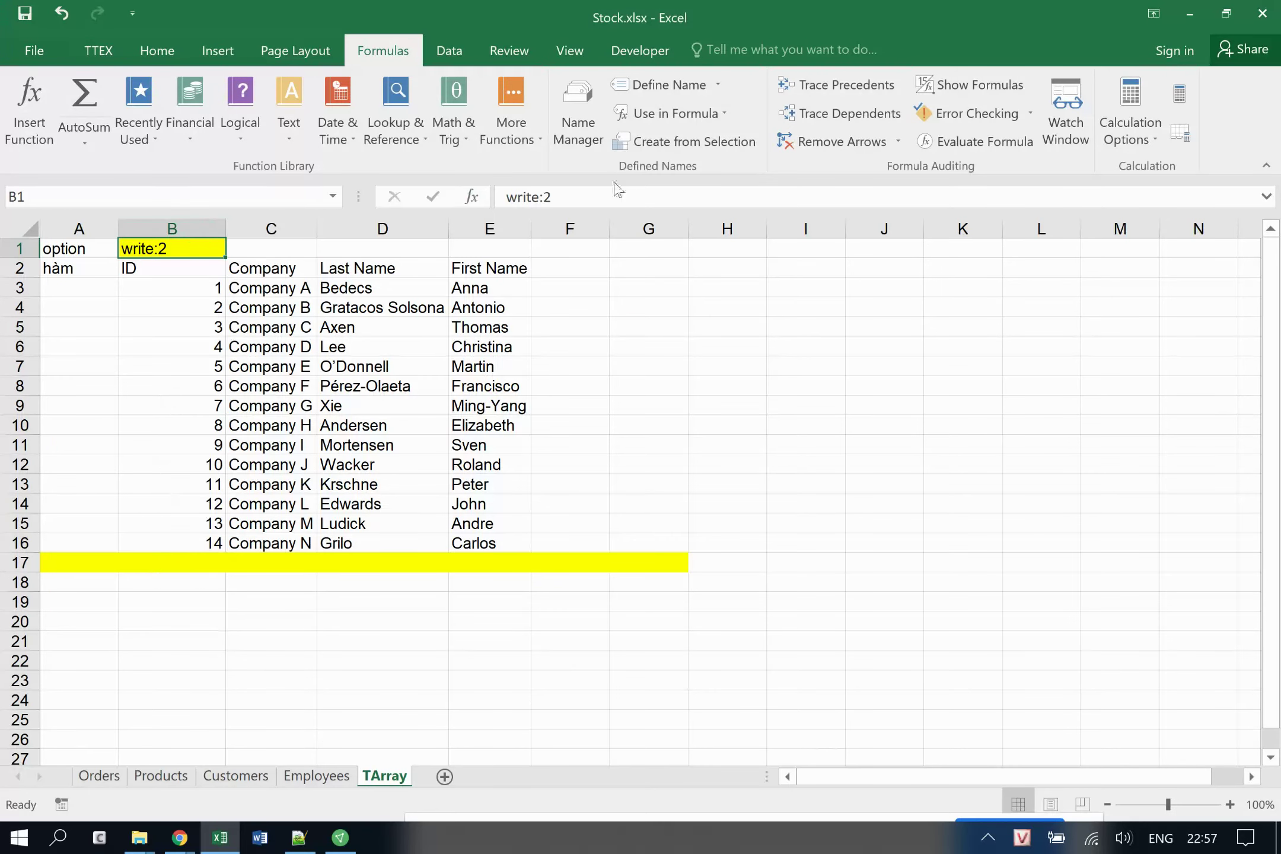
Append name:"name_moi" to B1 so it reads write:2,name:"name_moi".
click(612, 191)
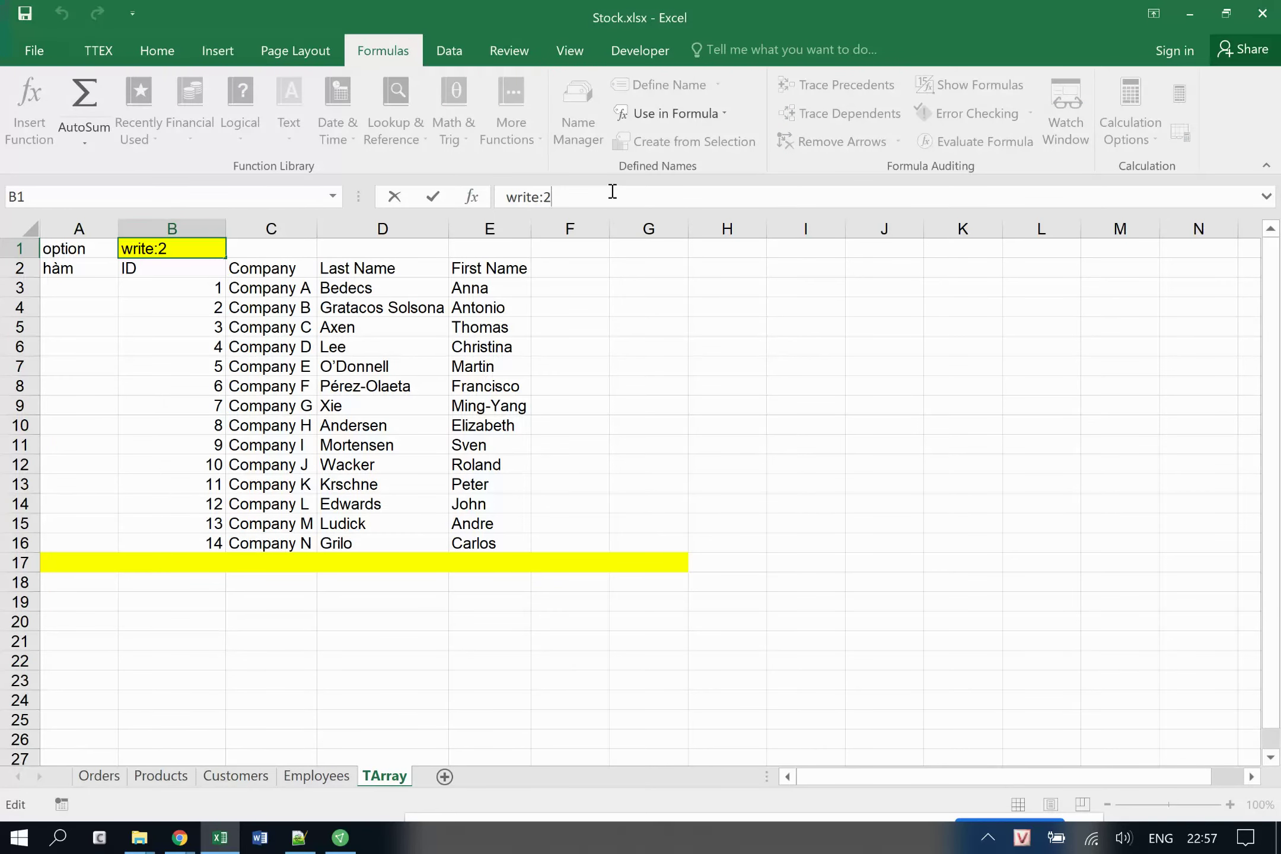
text(,)
text(name)
text(:"vung)
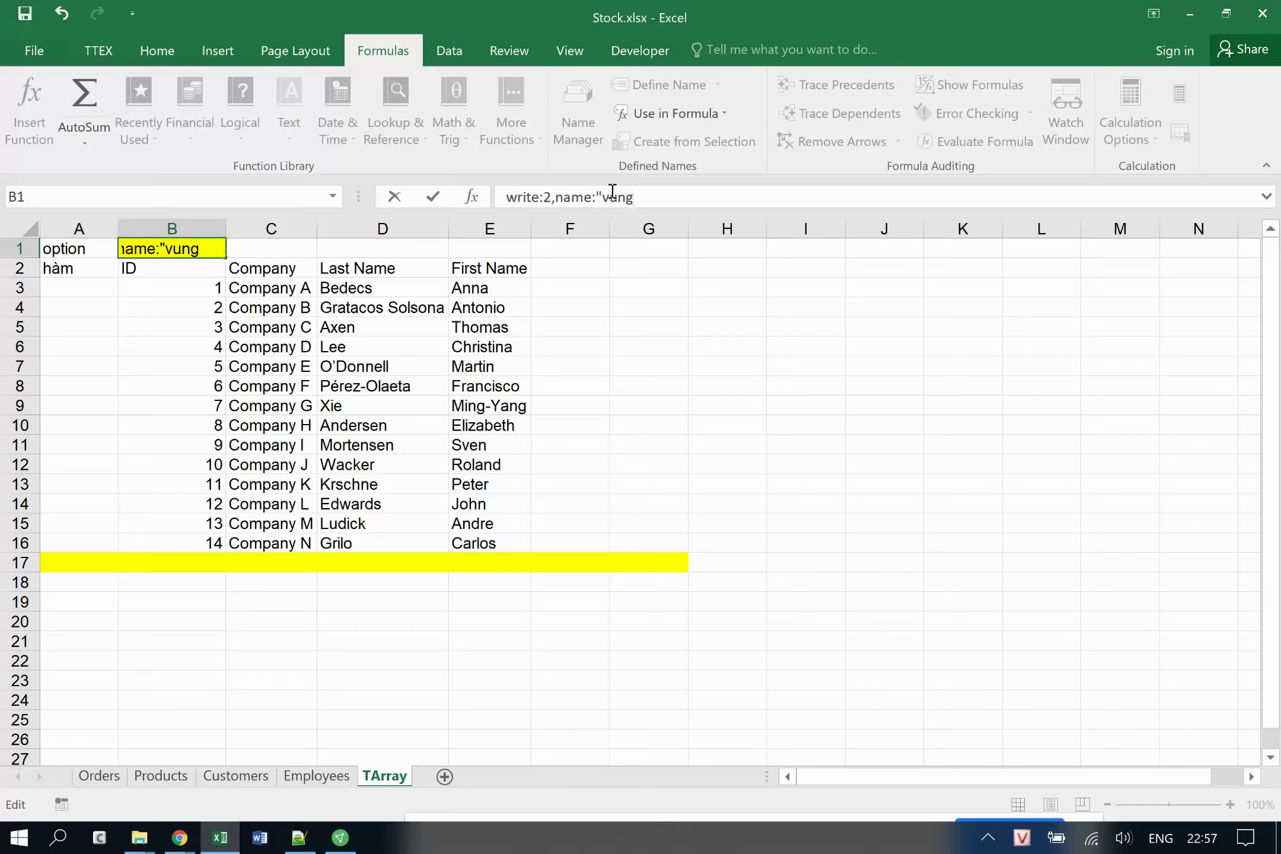
text(namemoi)
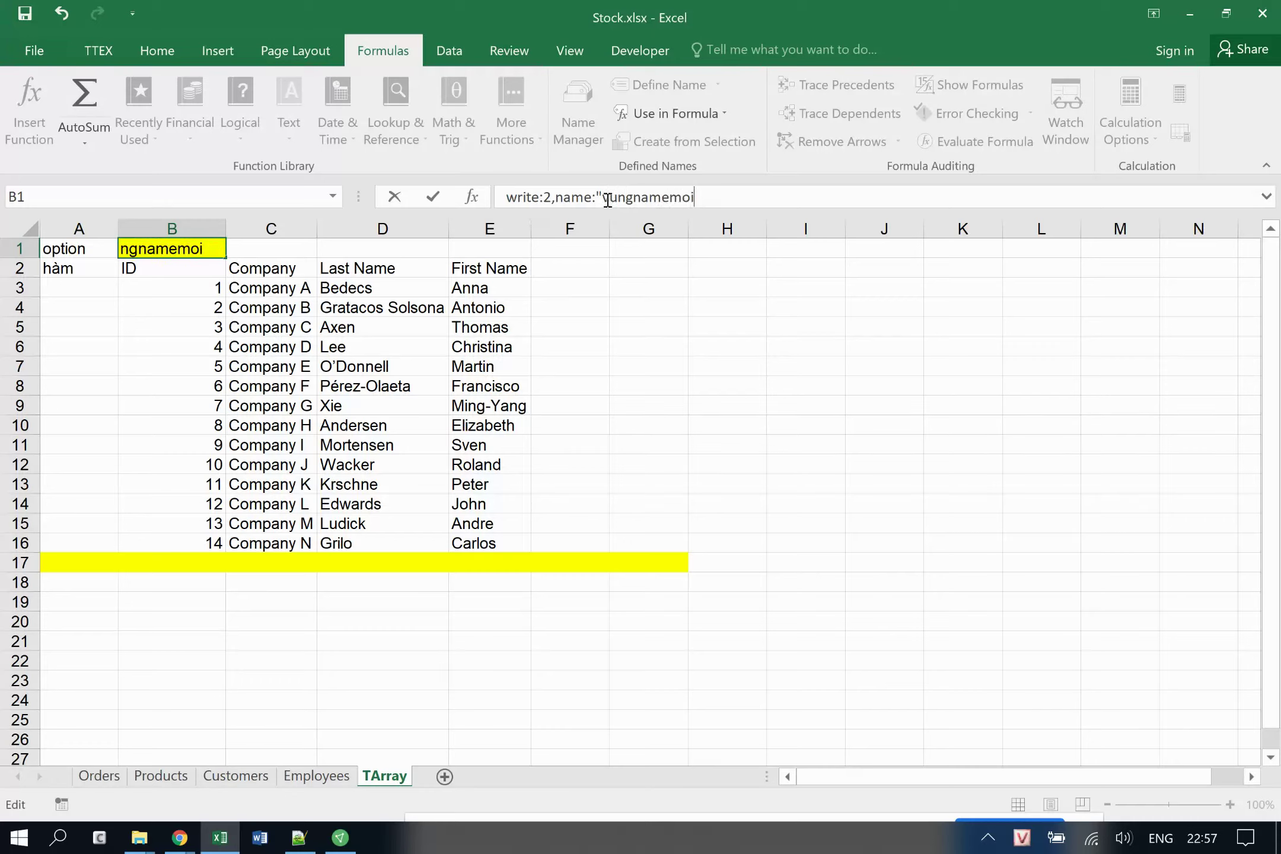
drag(603, 199, 735, 200)
key(BackSpace)
text(name)
text(_ma)
key(BackSpace)
text(oi)
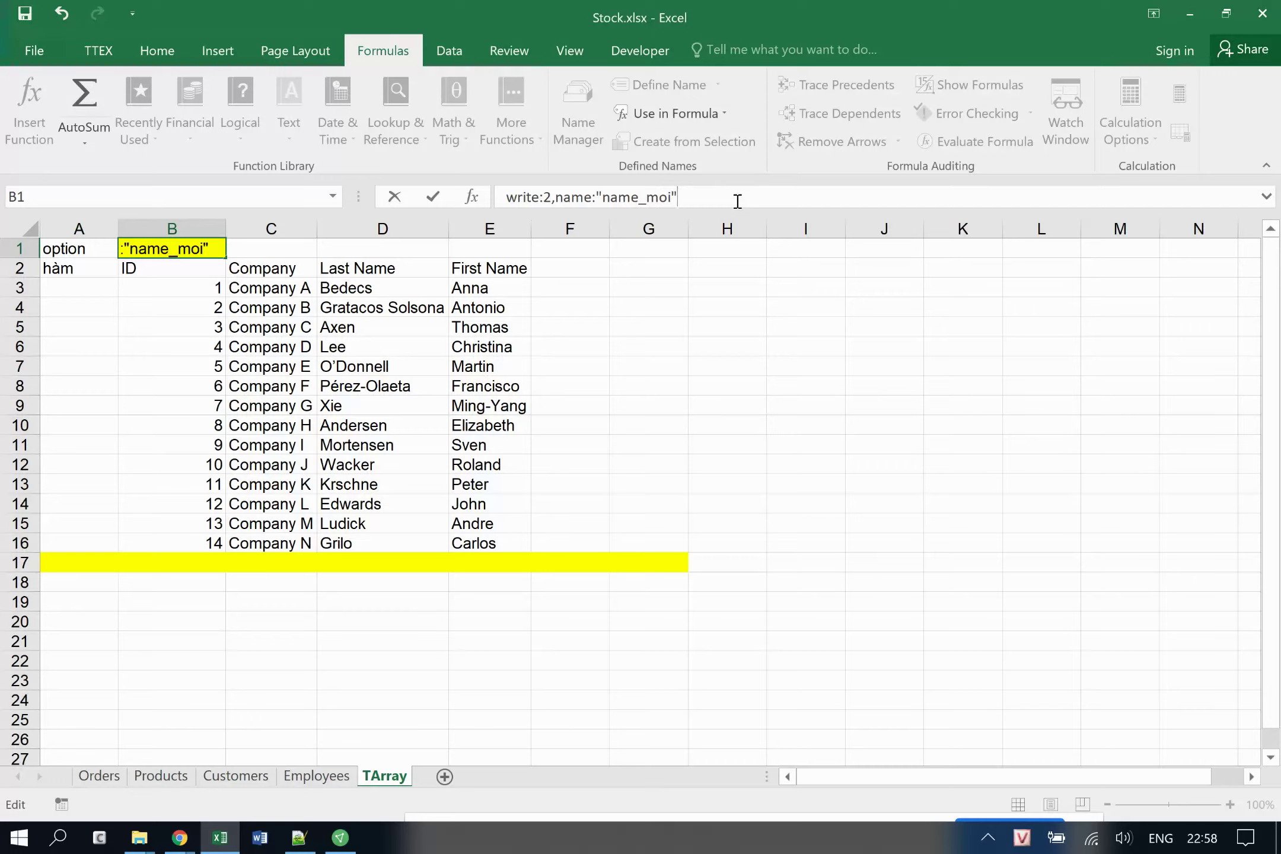
drag(600, 198, 693, 199)
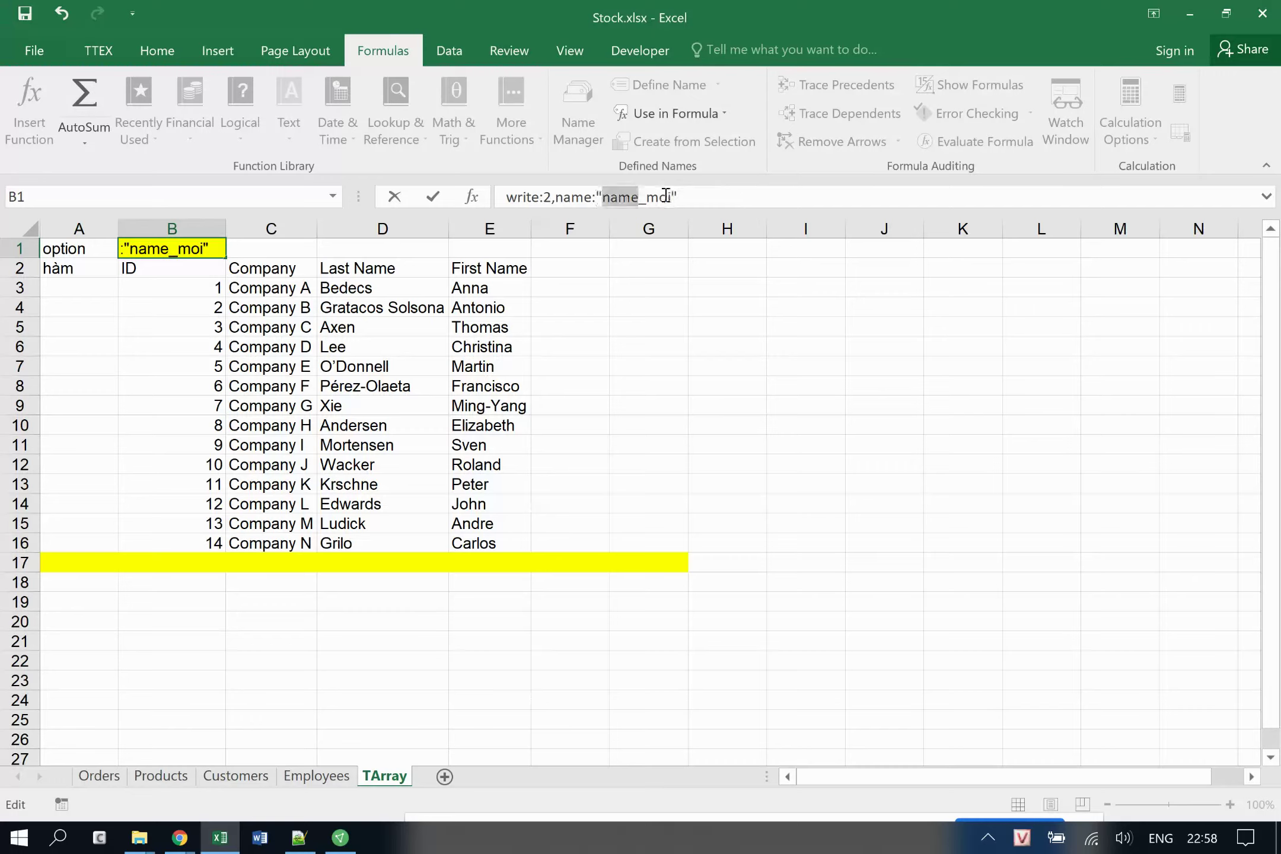
click(548, 202)
key(Return)
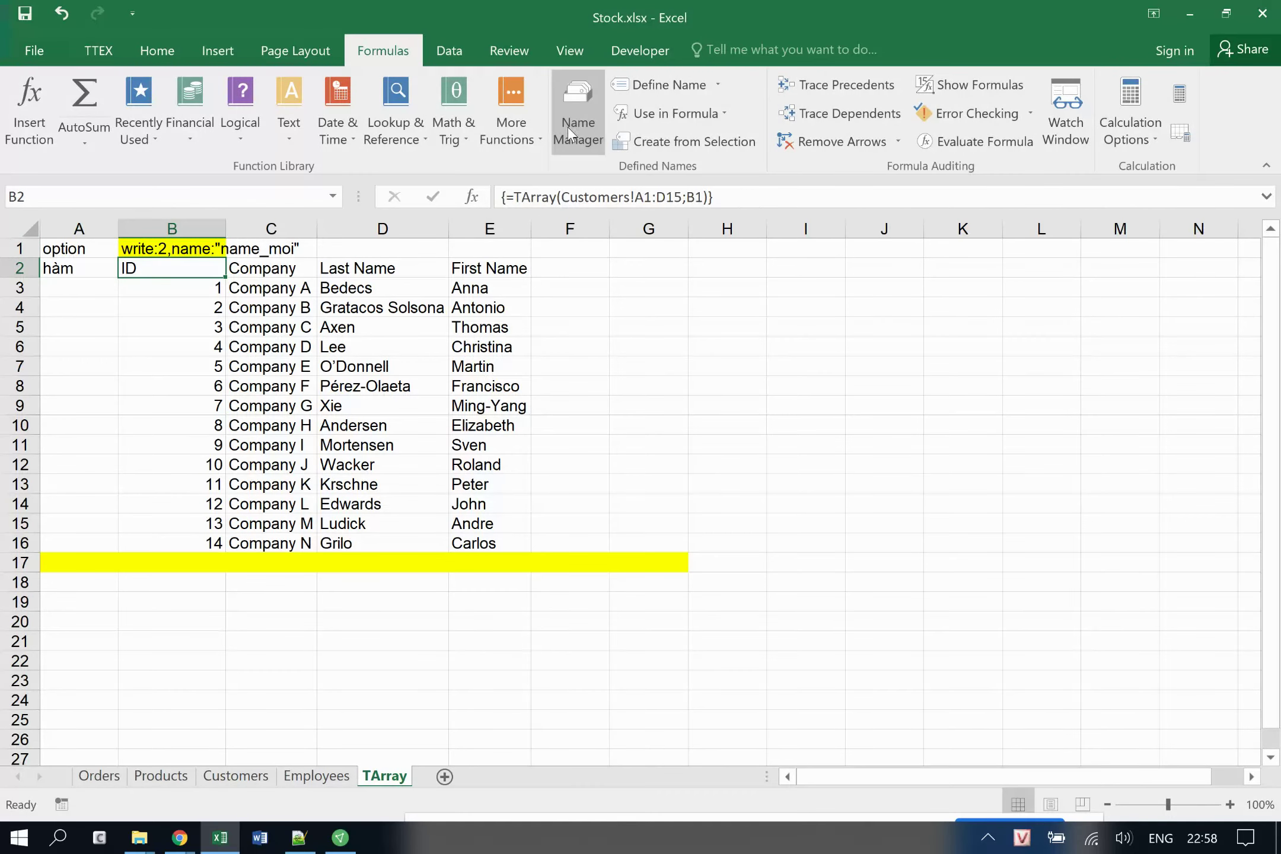
Verify in Name Manager that name_moi refers to =TArray!$B$2:$E$16, then close it.
click(568, 127)
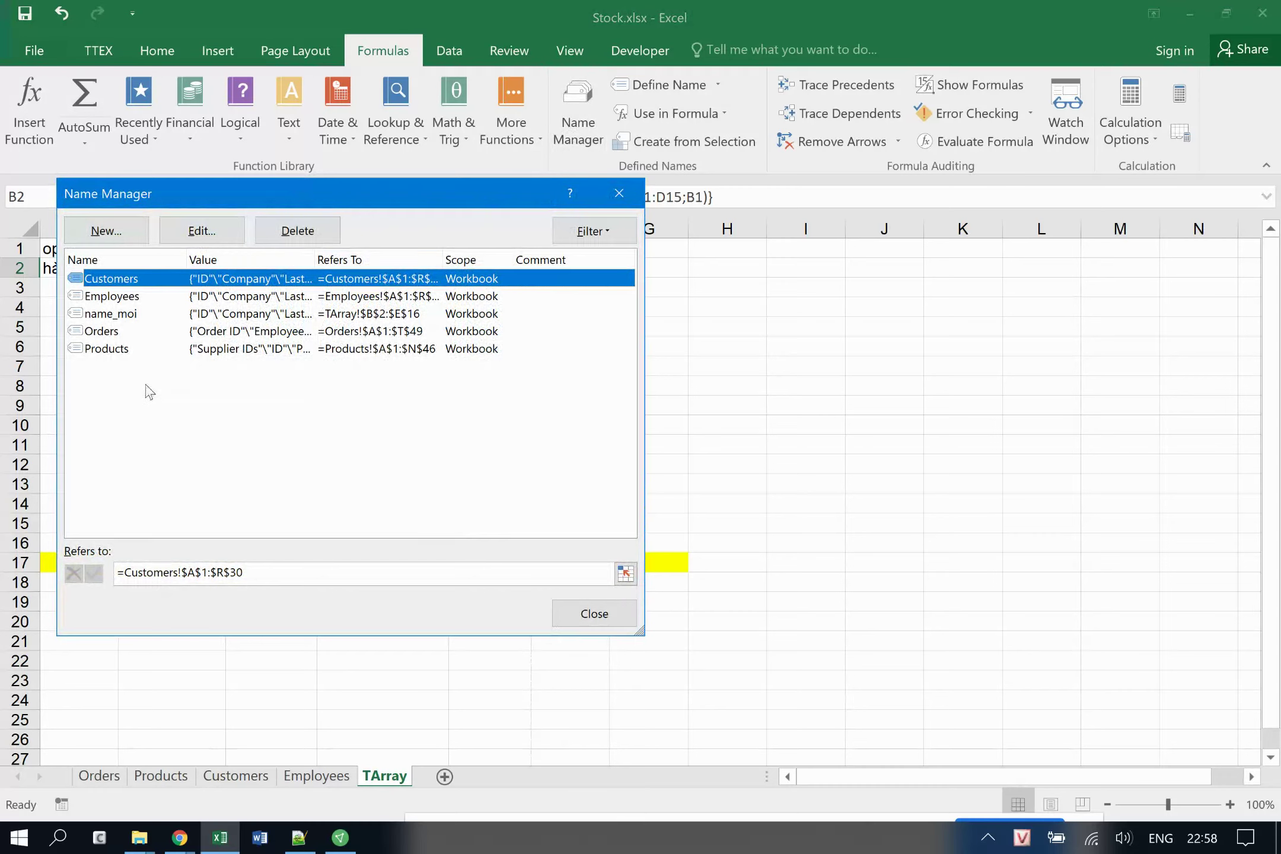
click(130, 320)
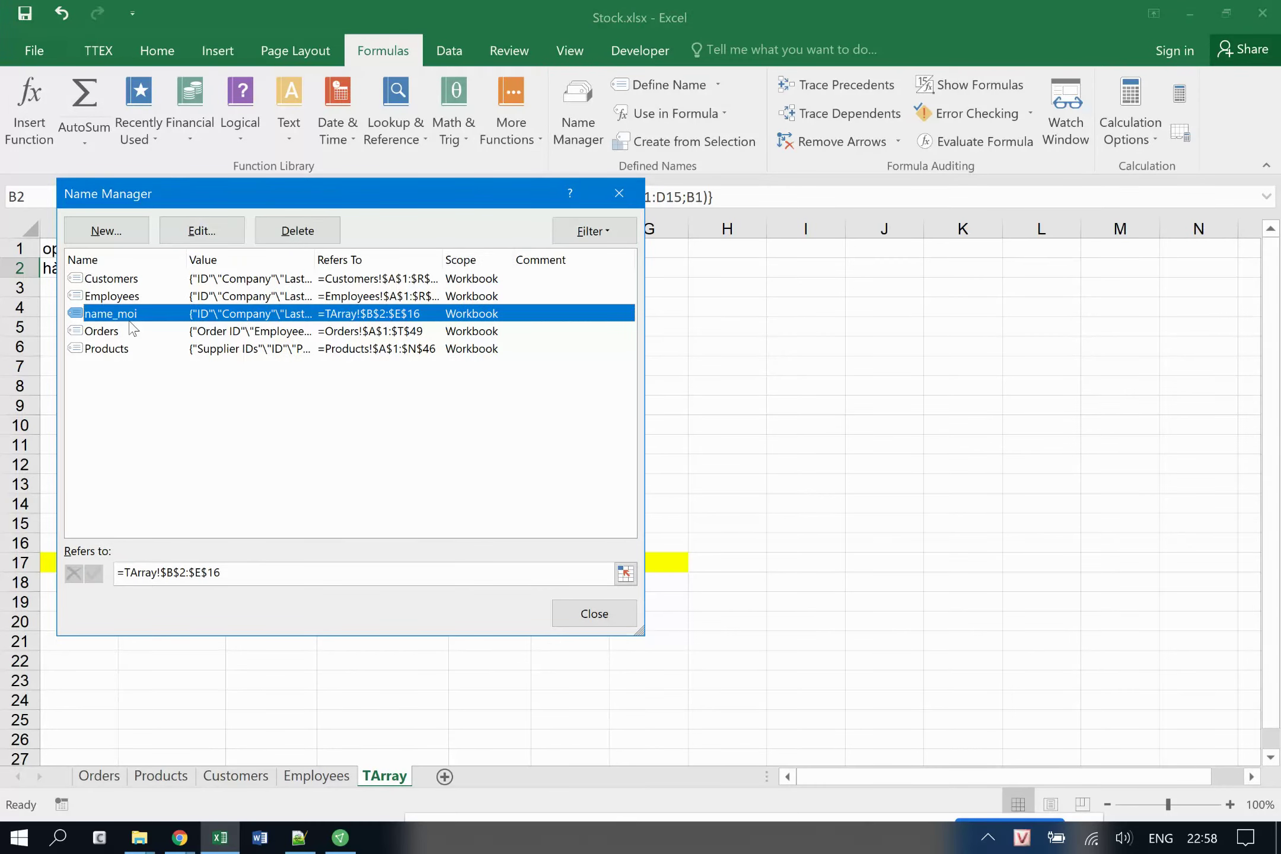
double_click(153, 314)
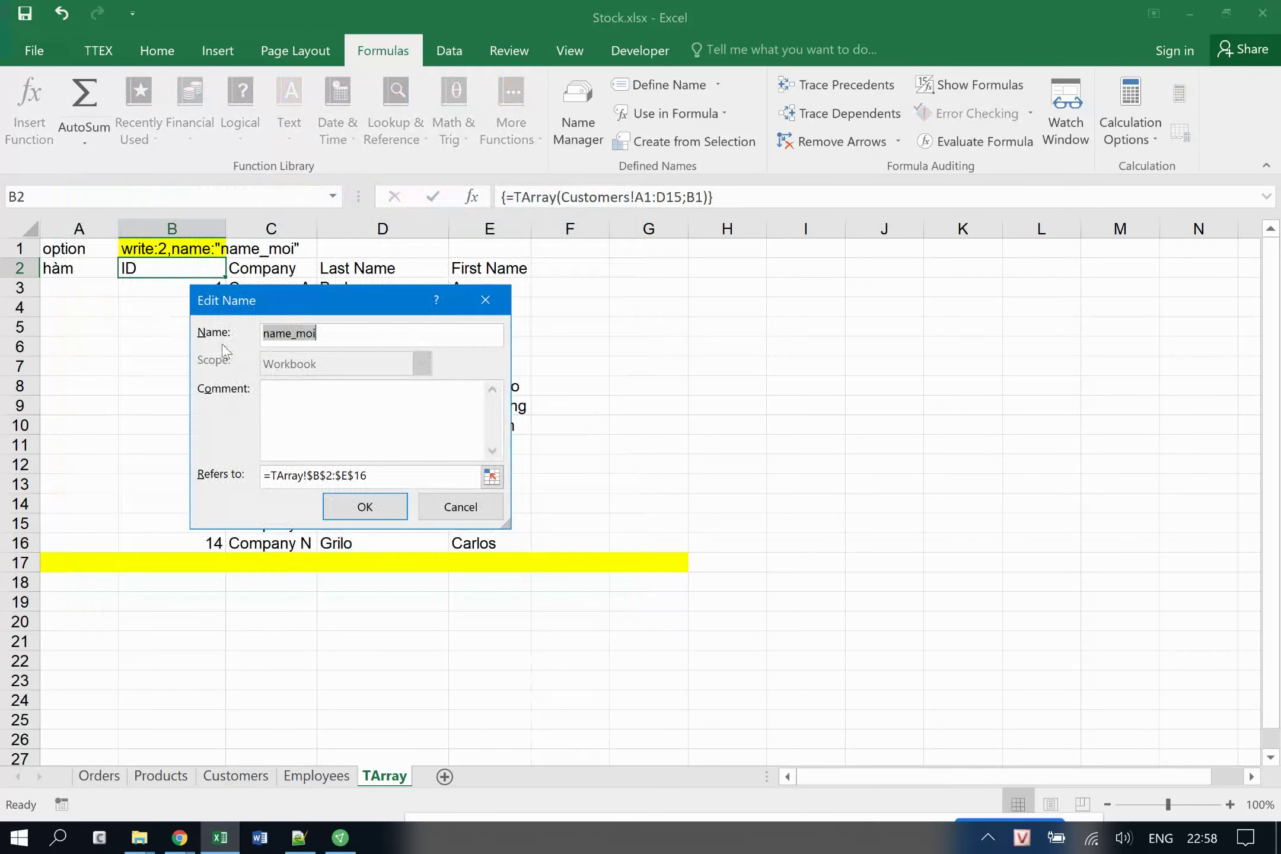
click(407, 483)
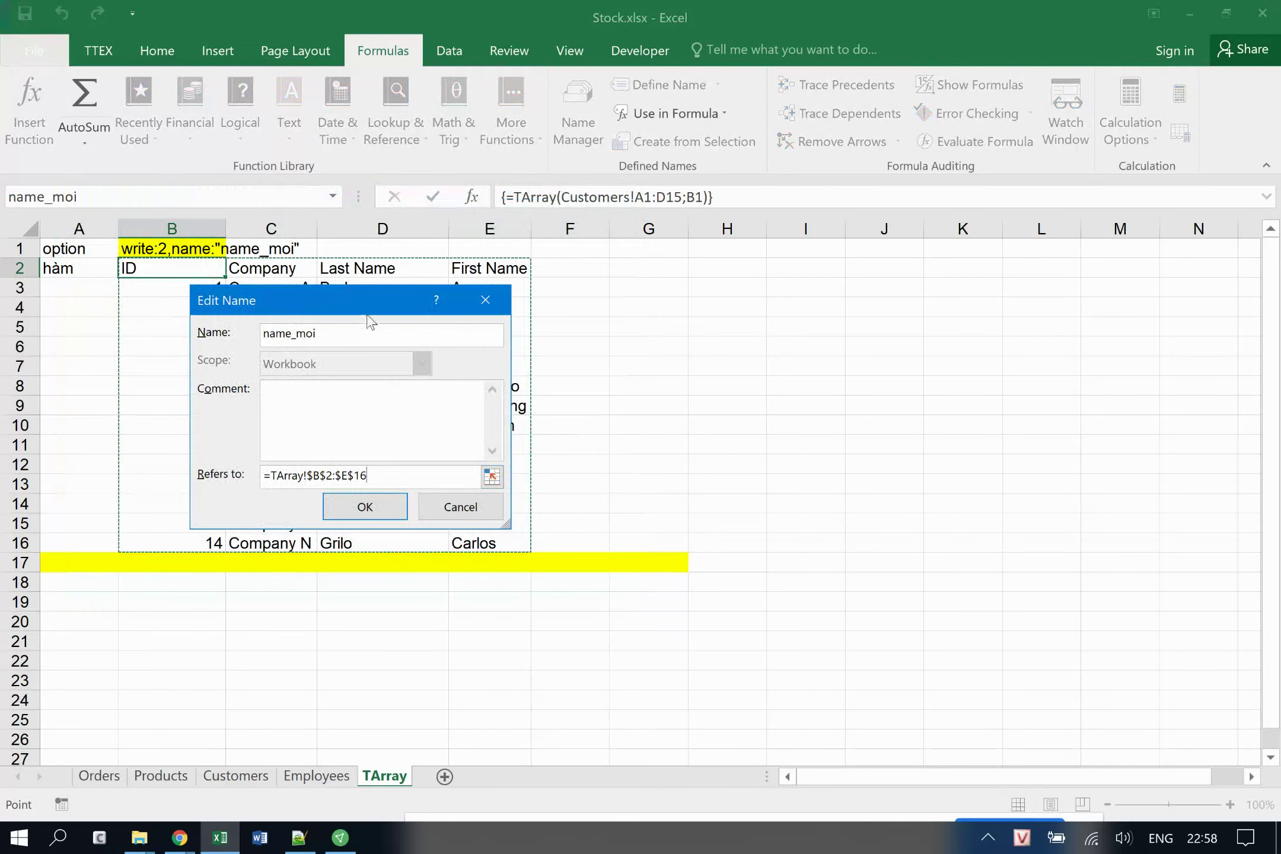
drag(367, 295, 875, 274)
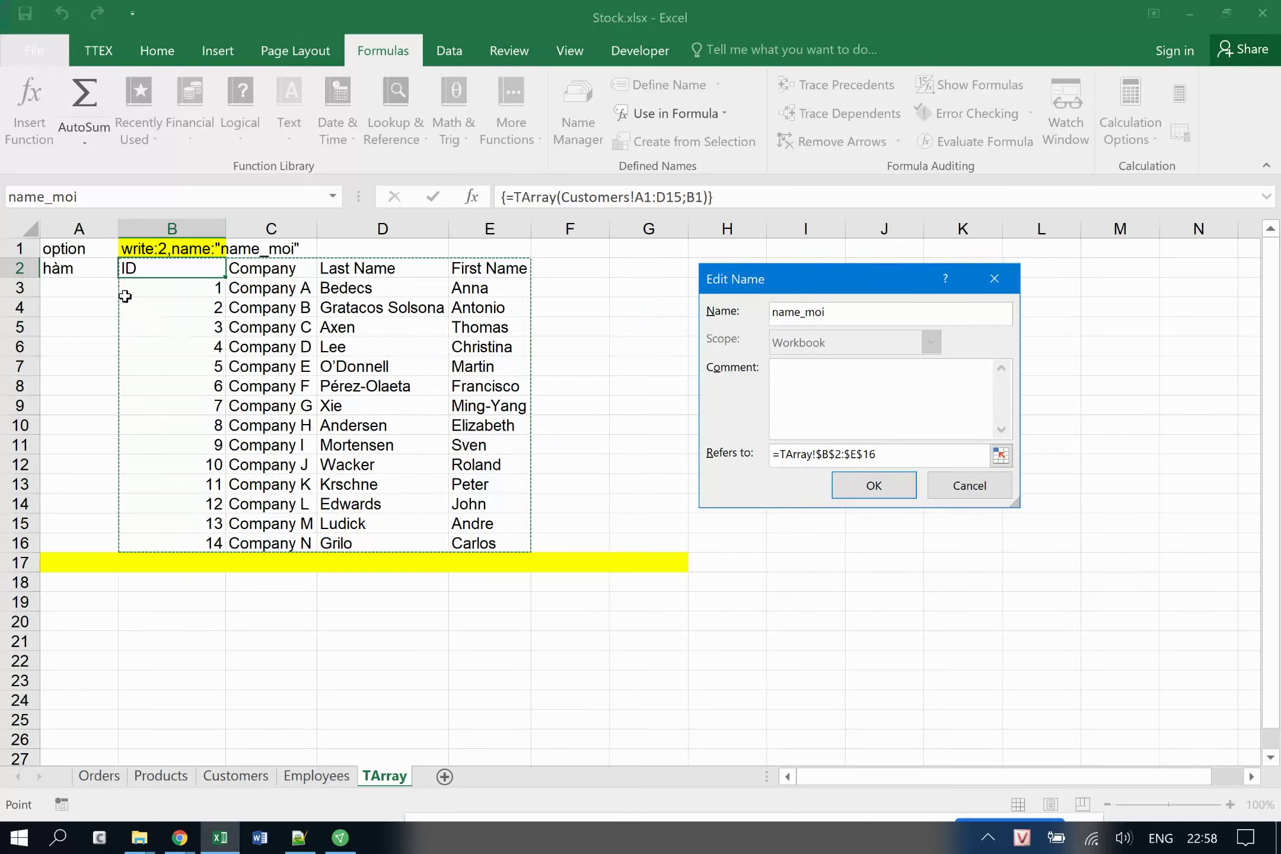
key(Return)
key(Escape)
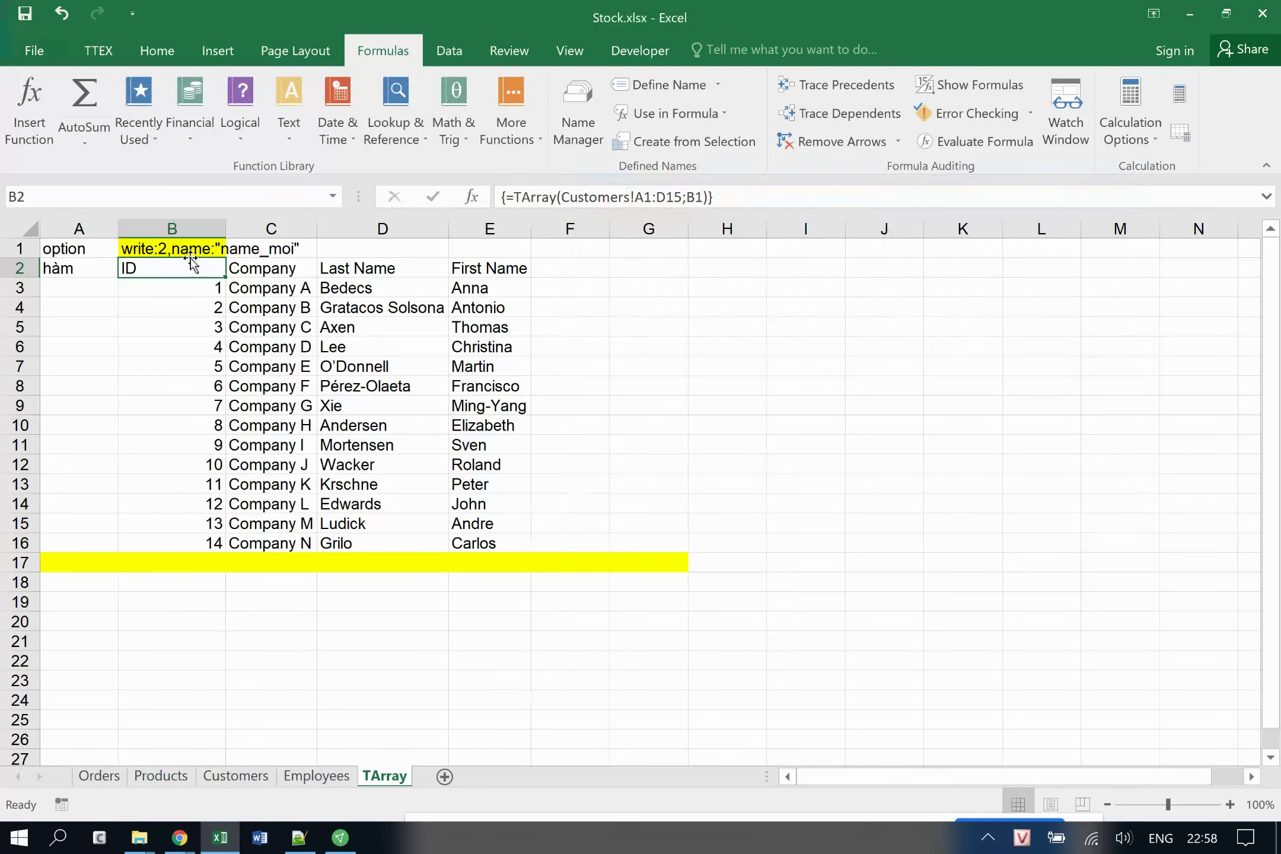
Change B2's array formula range from Customers!A1:D15 to A1:D100.
click(668, 200)
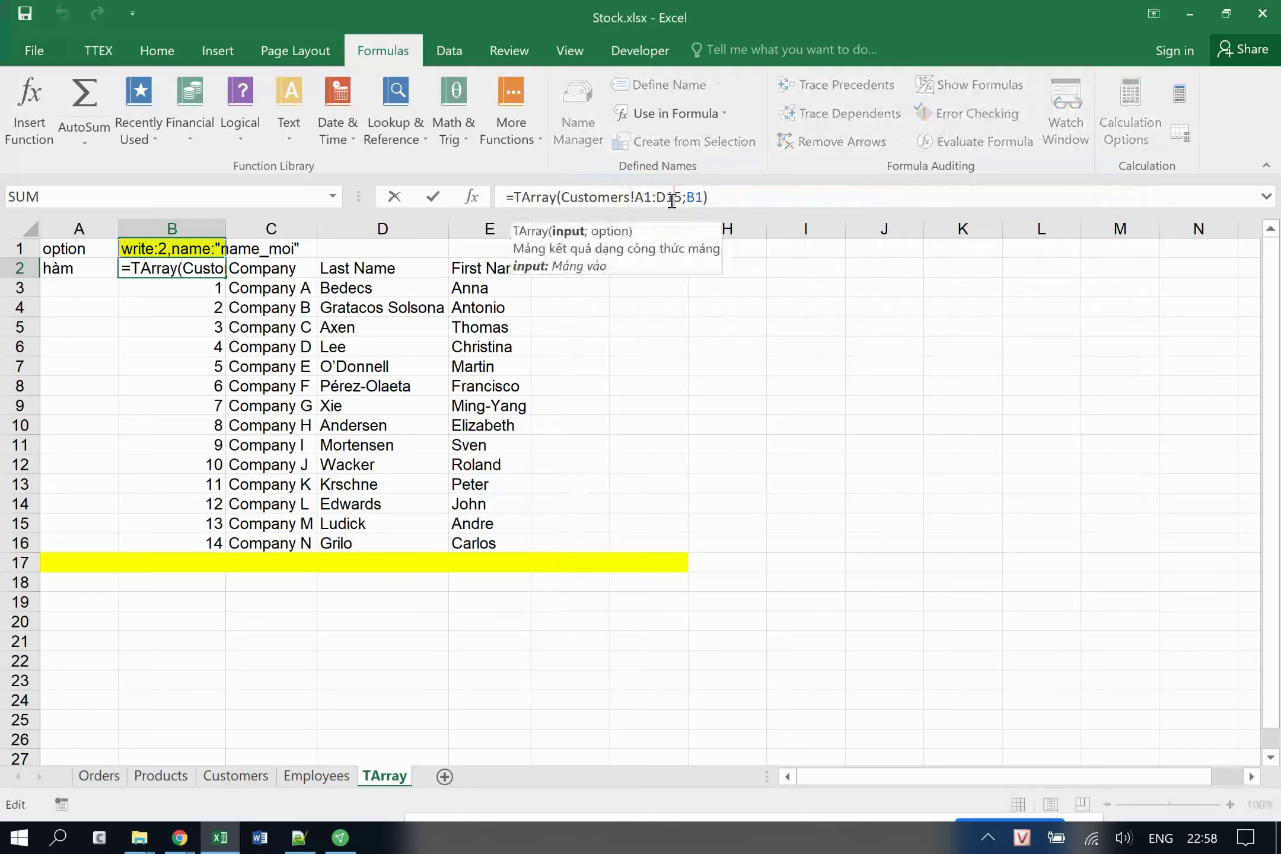
key(Delete)
text(00)
key(ctrl+shift+Return)
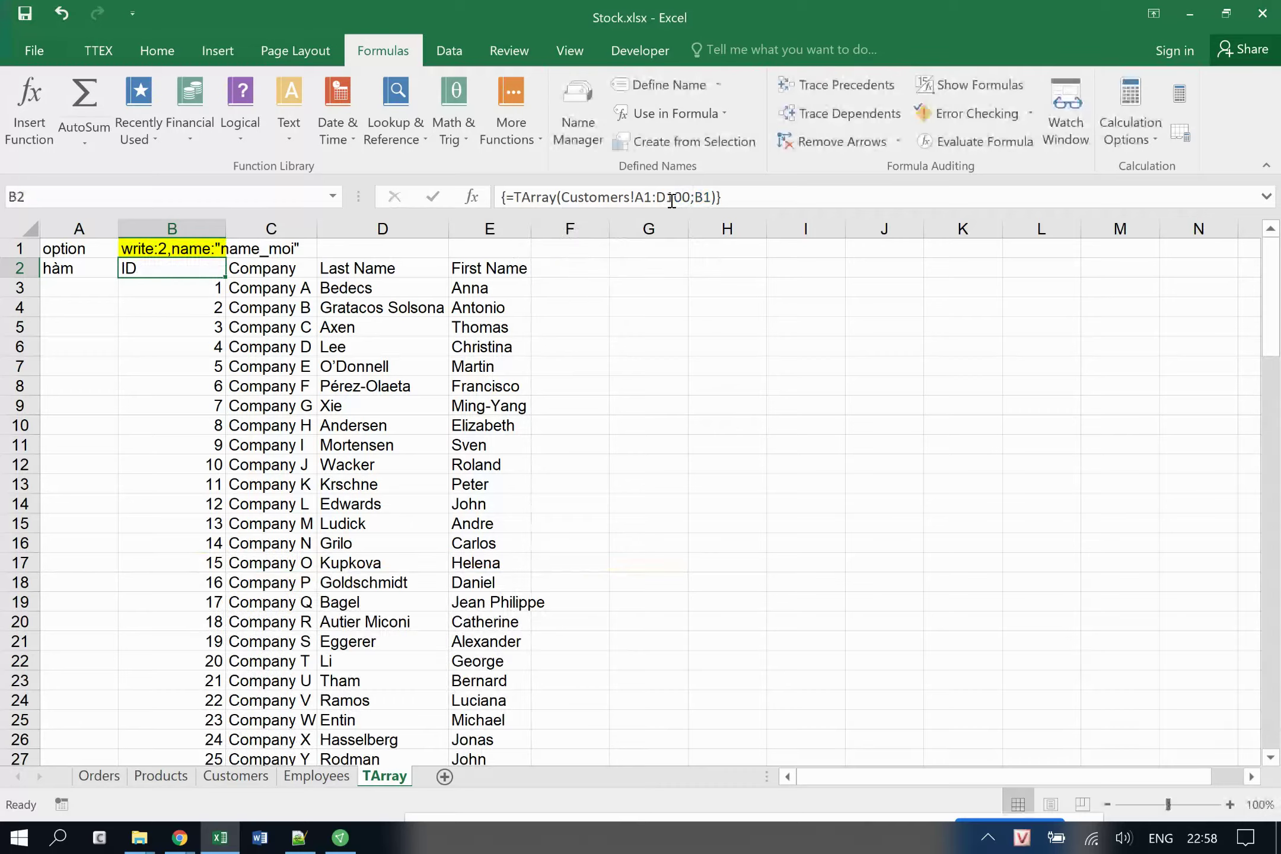
scroll(395, 535, down, 10)
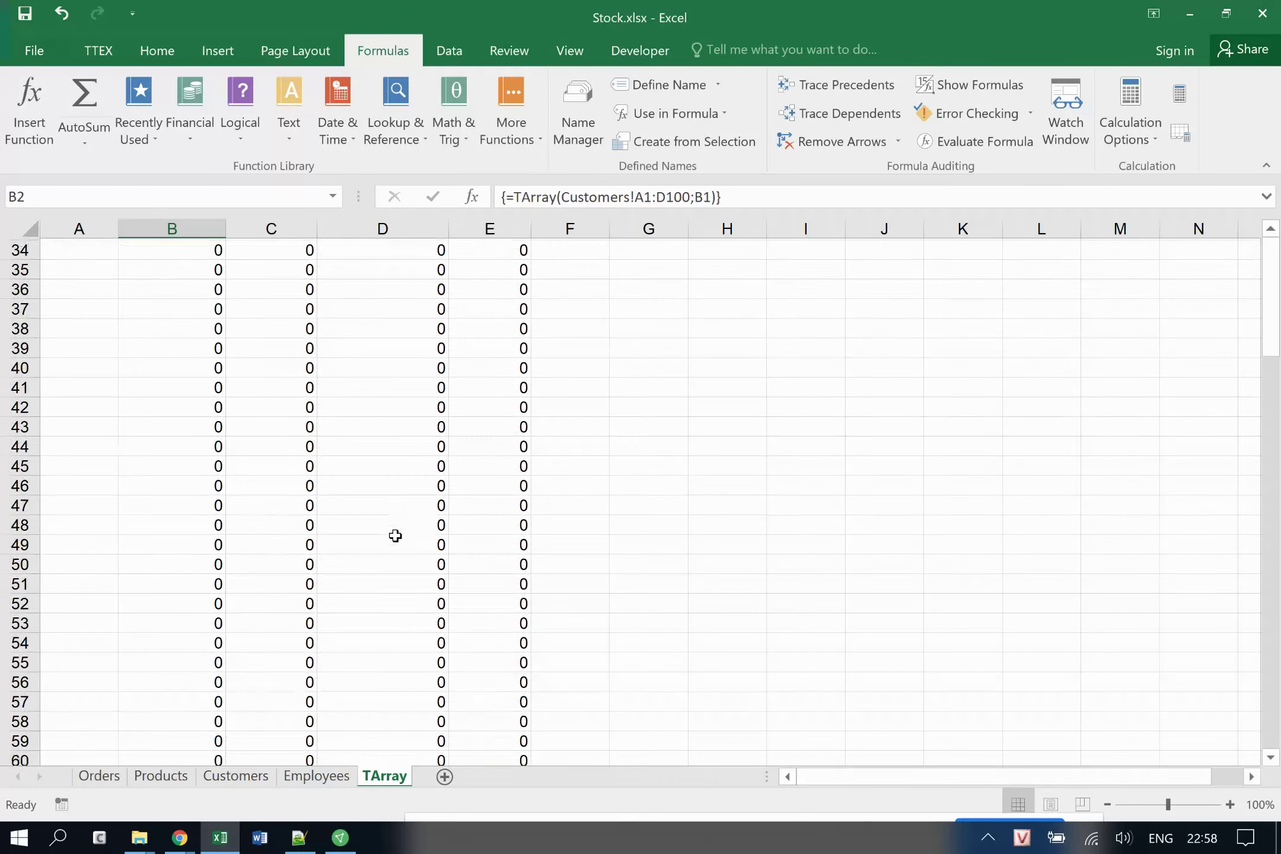
scroll(395, 535, up, 11)
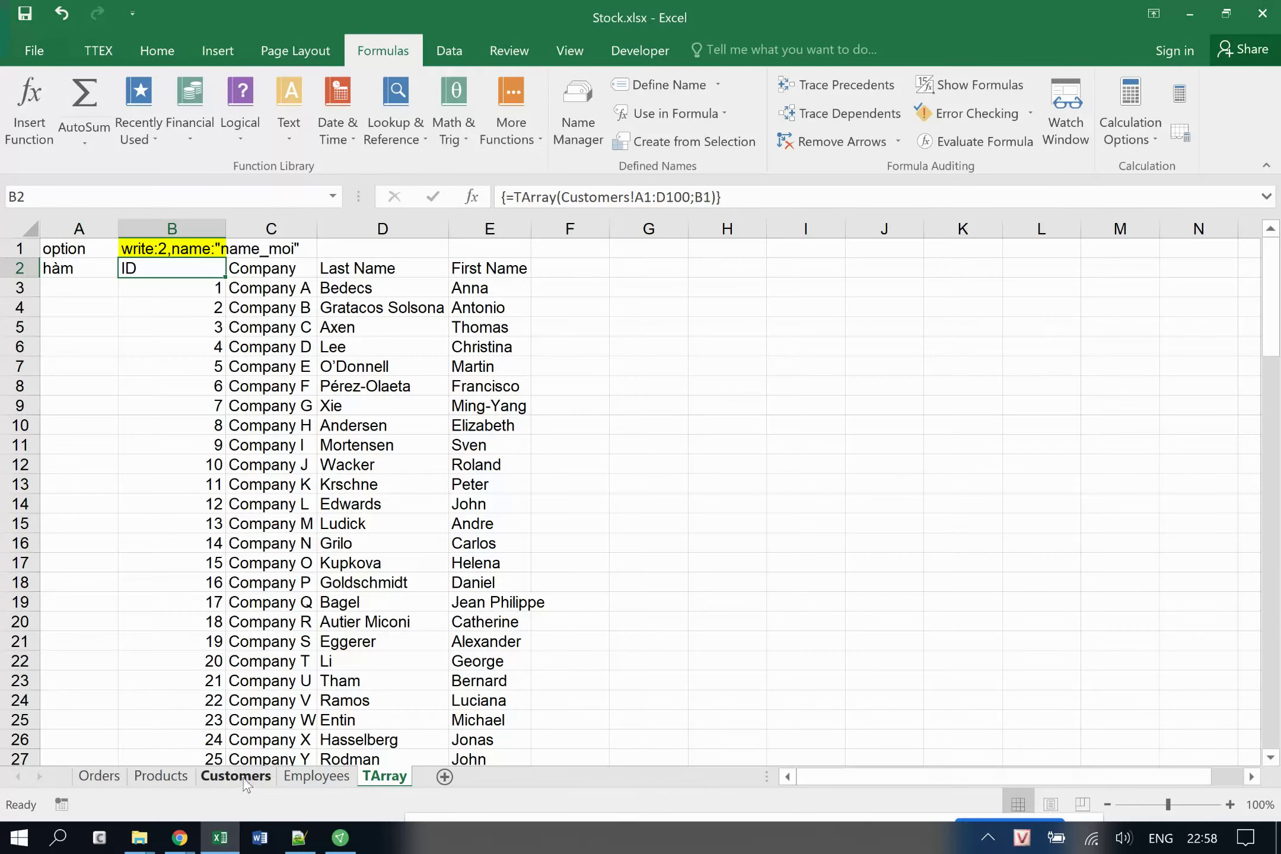
Check the last customer row on the Customers sheet, then return to TArray.
click(246, 776)
scroll(349, 574, down, 20)
scroll(350, 574, up, 20)
scroll(349, 574, up, 3)
scroll(350, 574, down, 4)
click(95, 610)
click(384, 776)
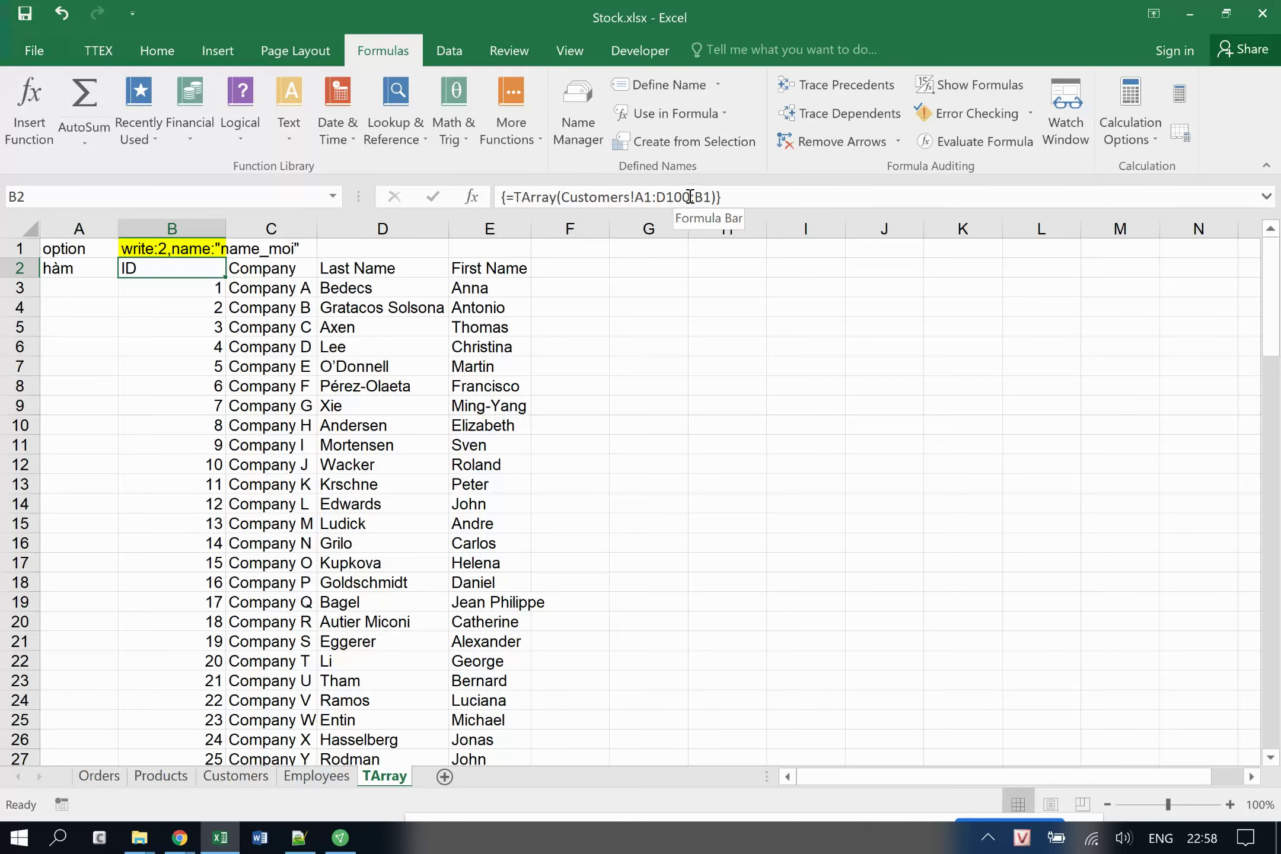
Change the B2 array formula range from D100 to D20.
key(BackSpace)
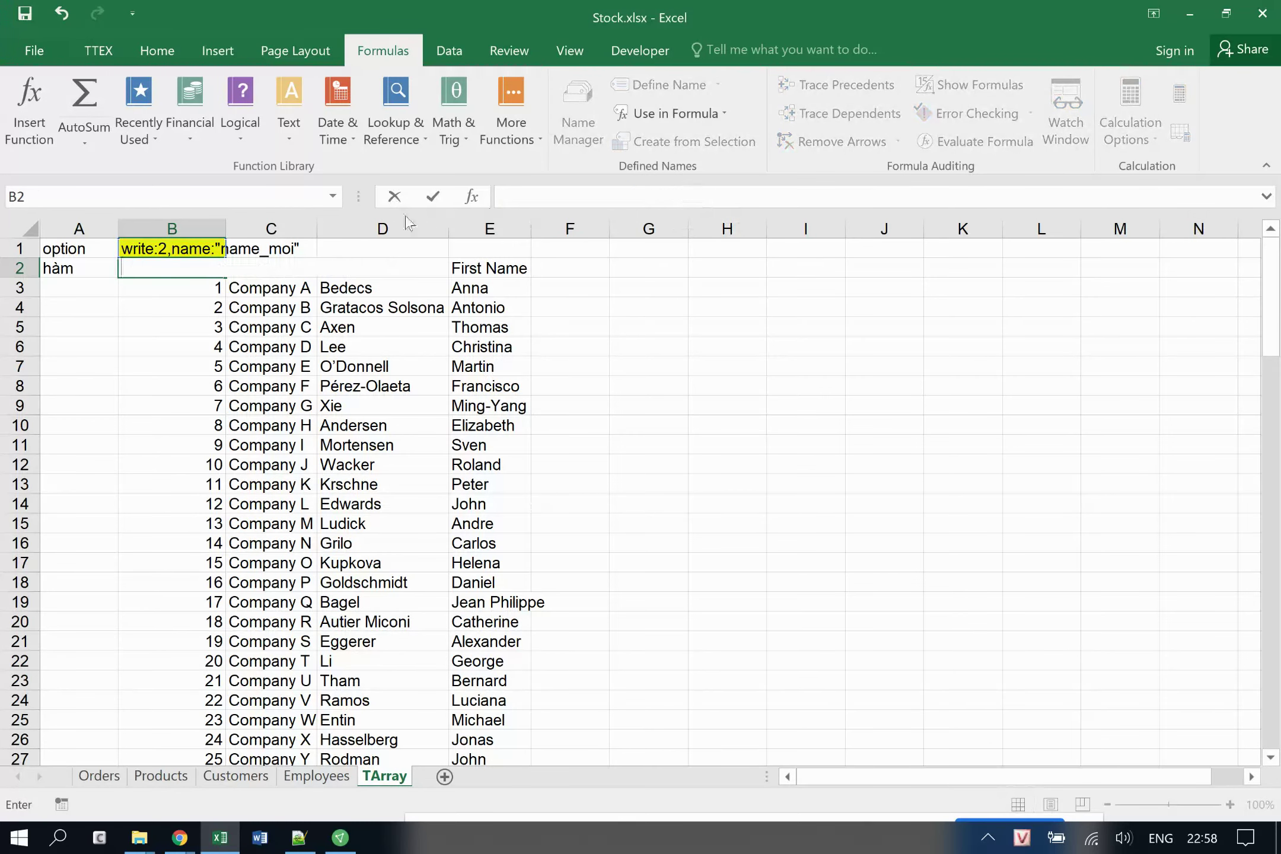
key(Escape)
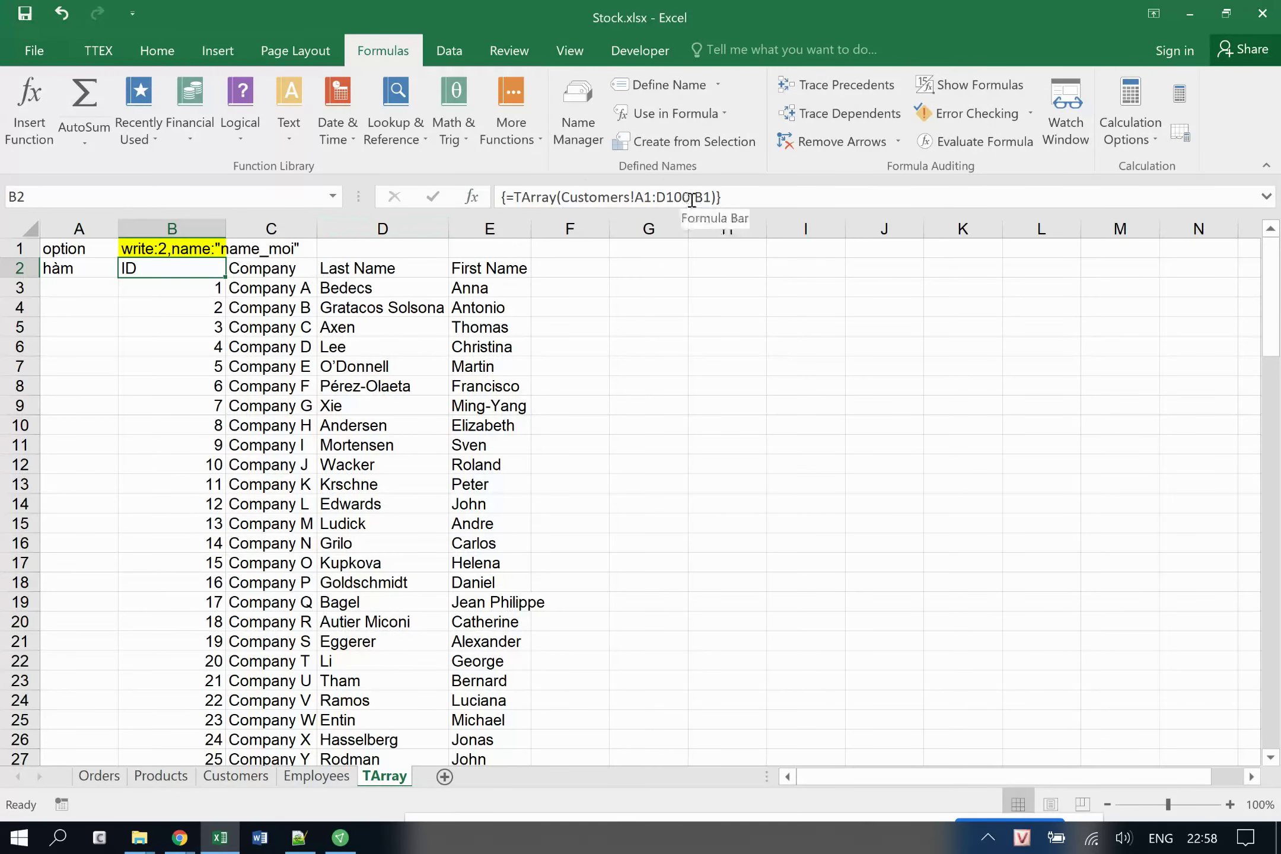
click(691, 199)
key(BackSpace)
key(BackSpace)
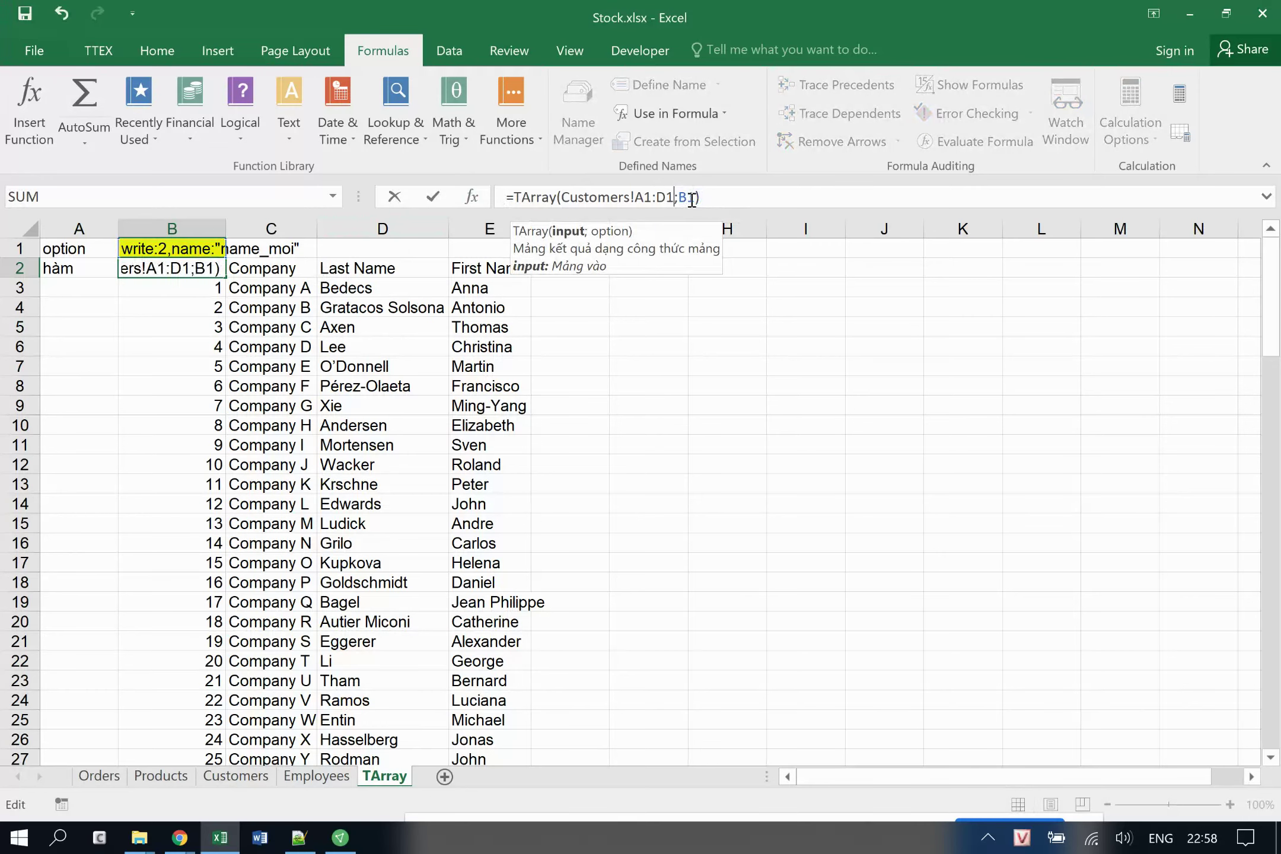
key(BackSpace)
text(20)
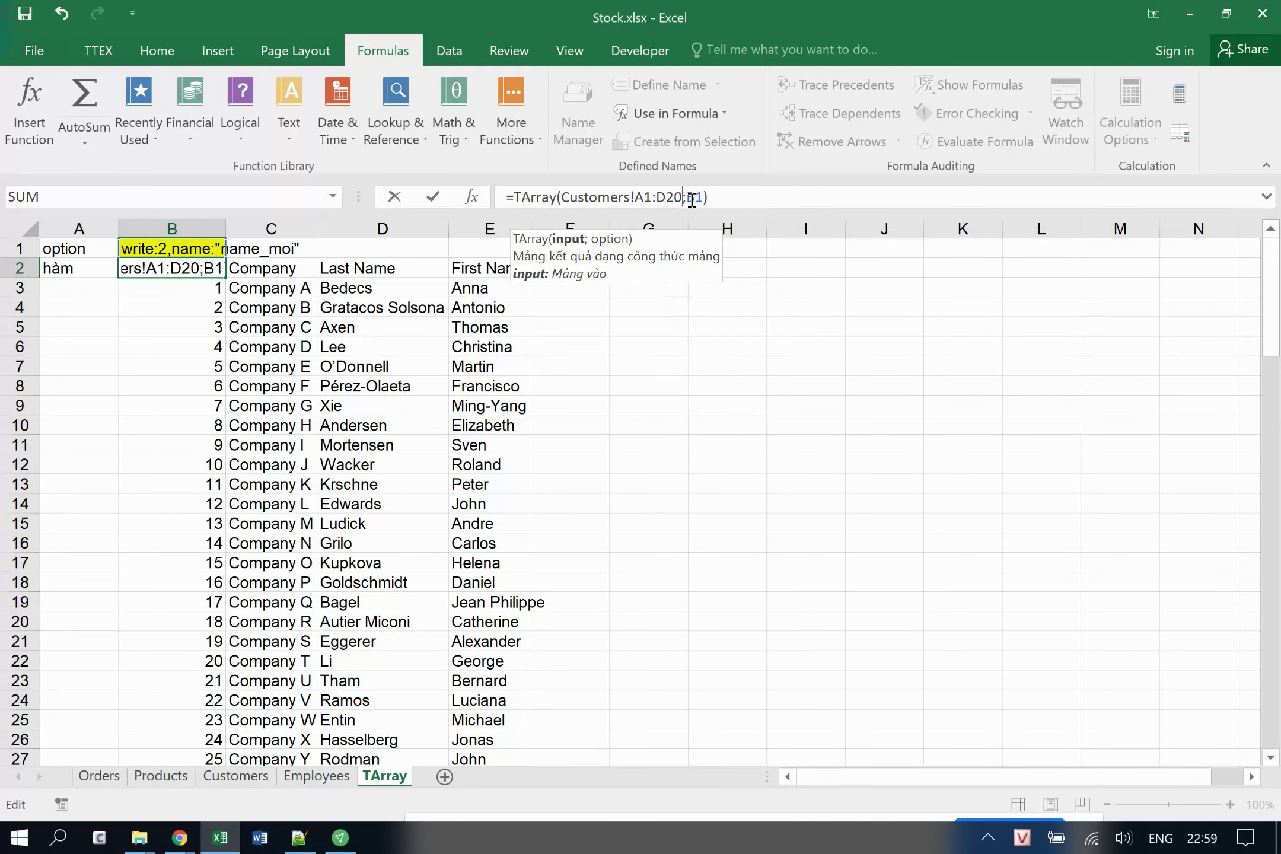
key(ctrl+shift+Return)
click(578, 116)
click(606, 294)
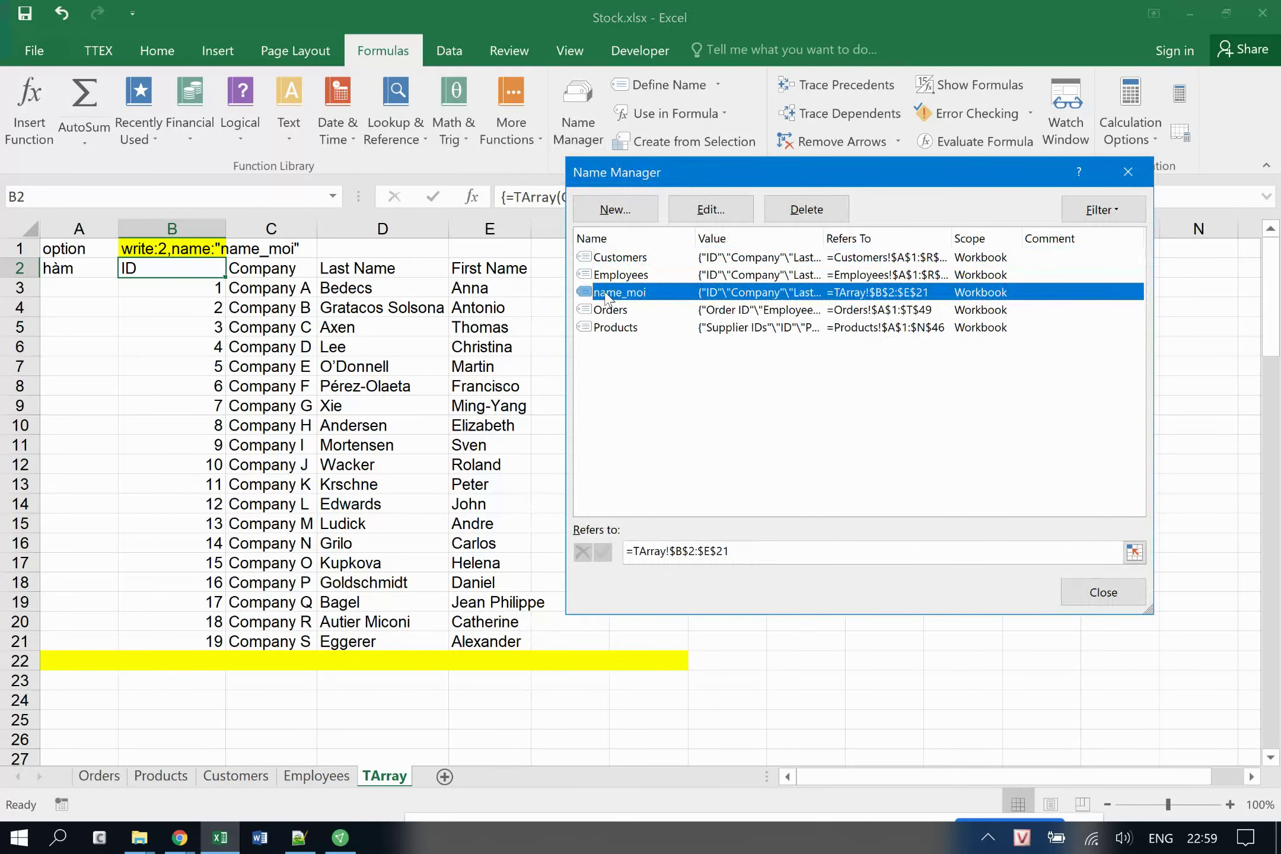
double_click(606, 294)
click(910, 461)
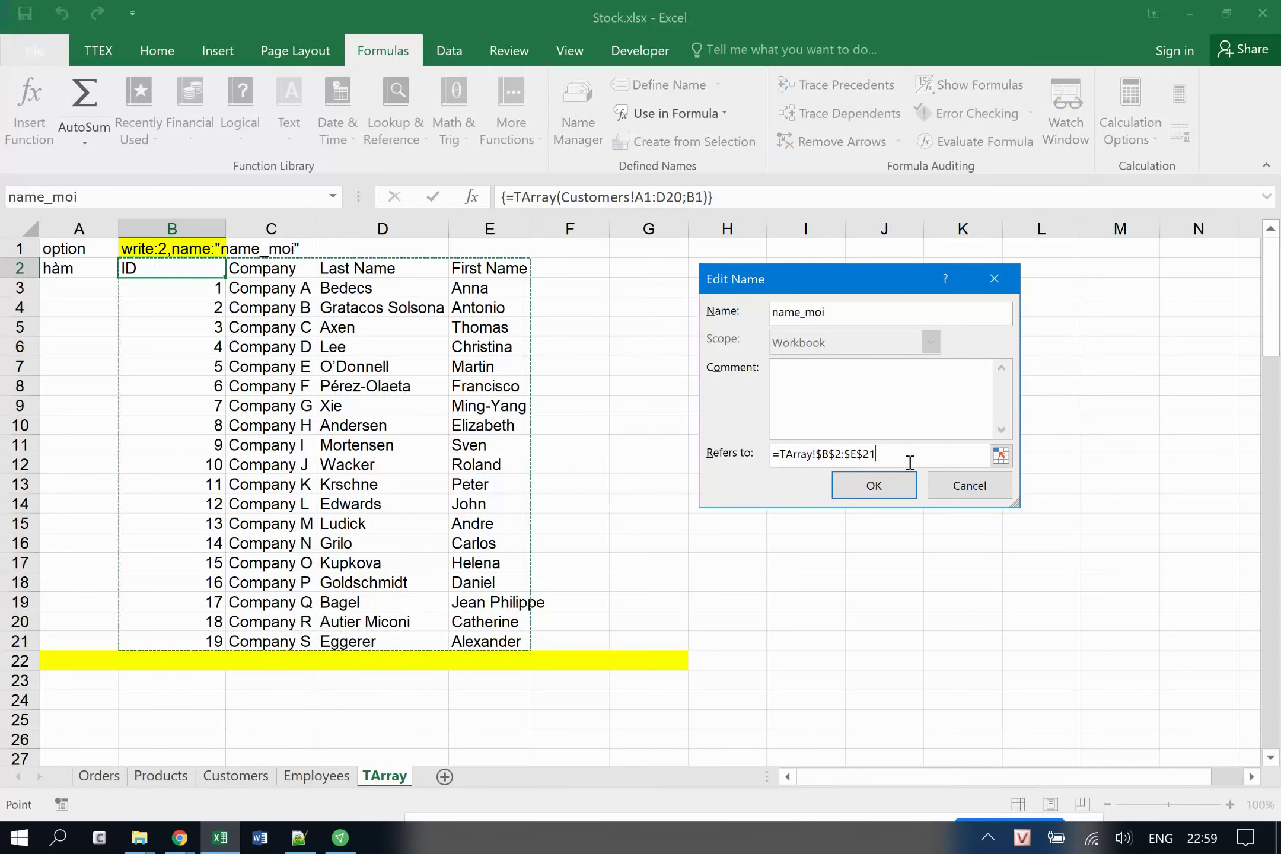
drag(875, 277, 937, 252)
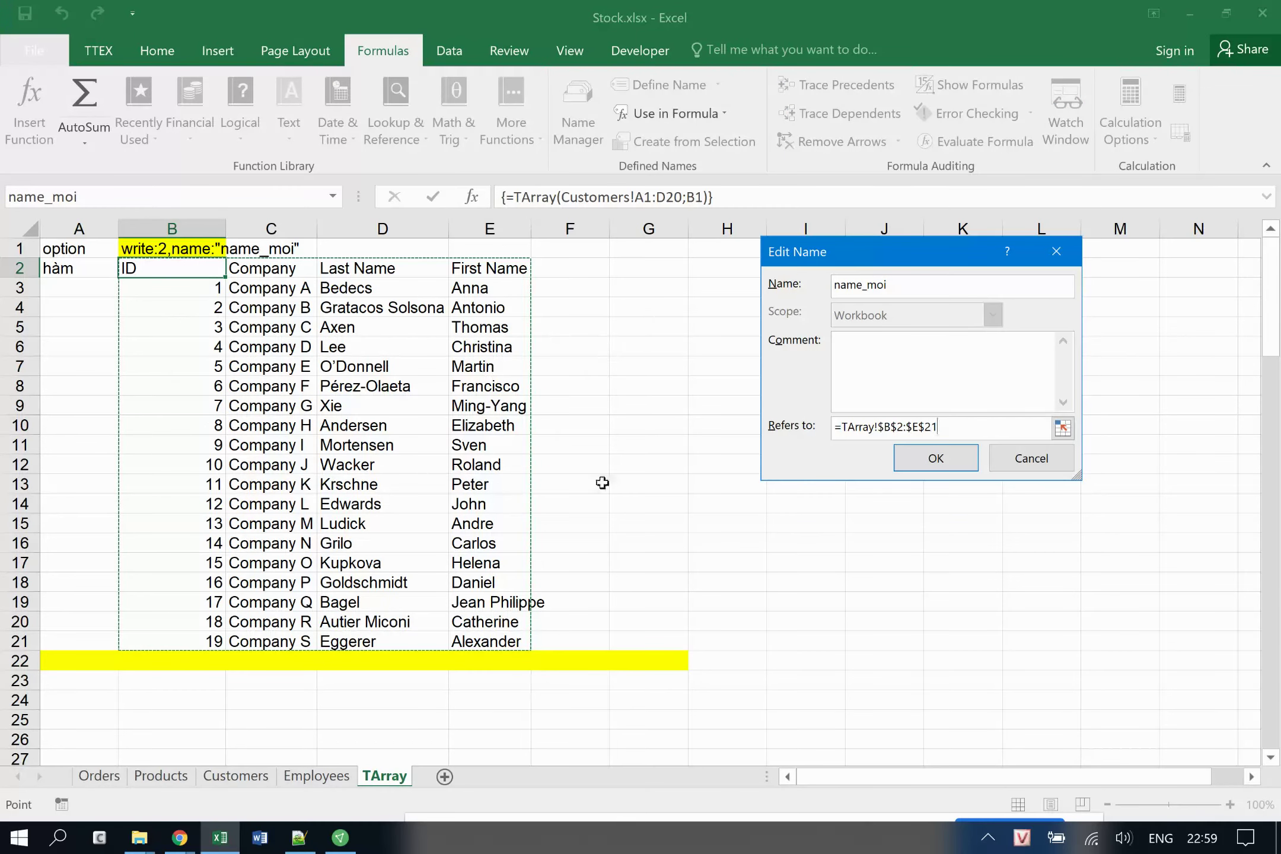
click(920, 468)
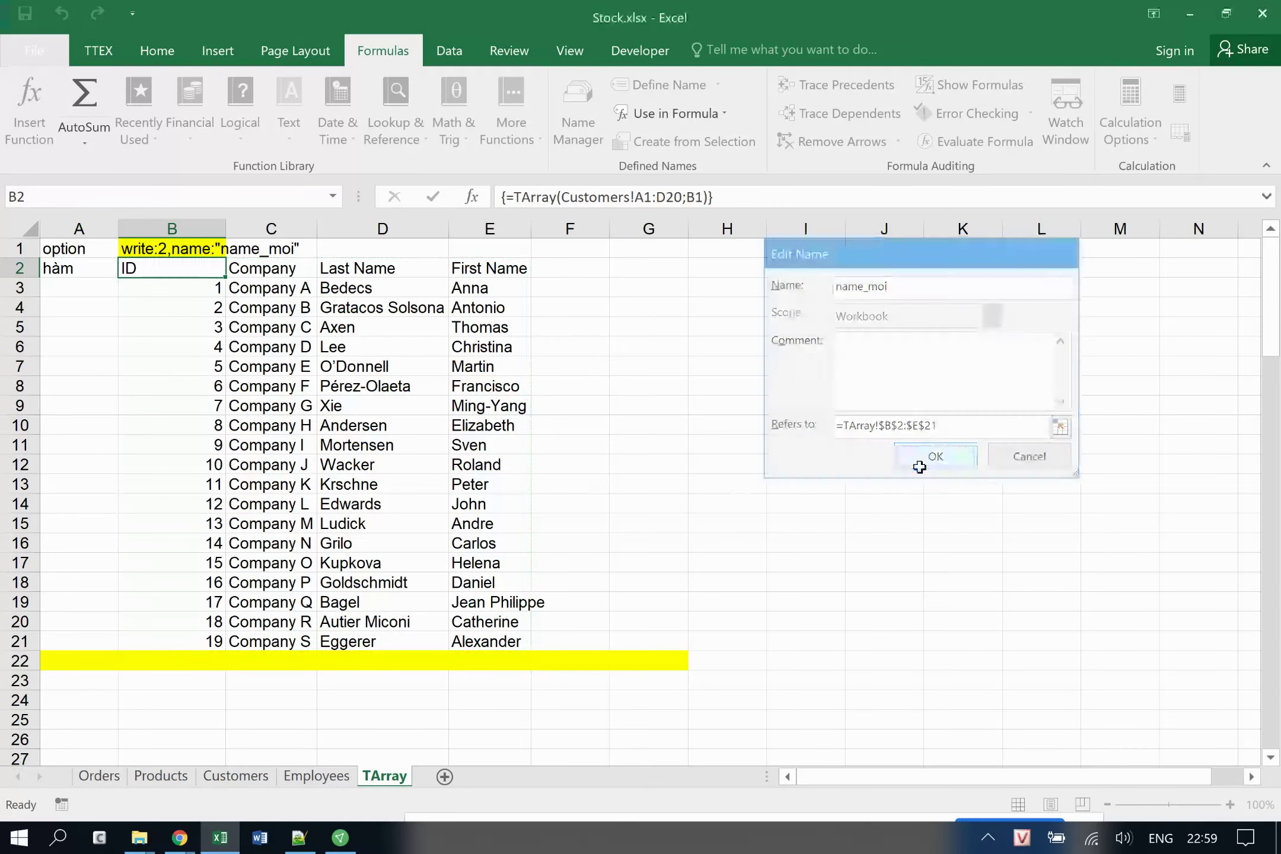
key(Escape)
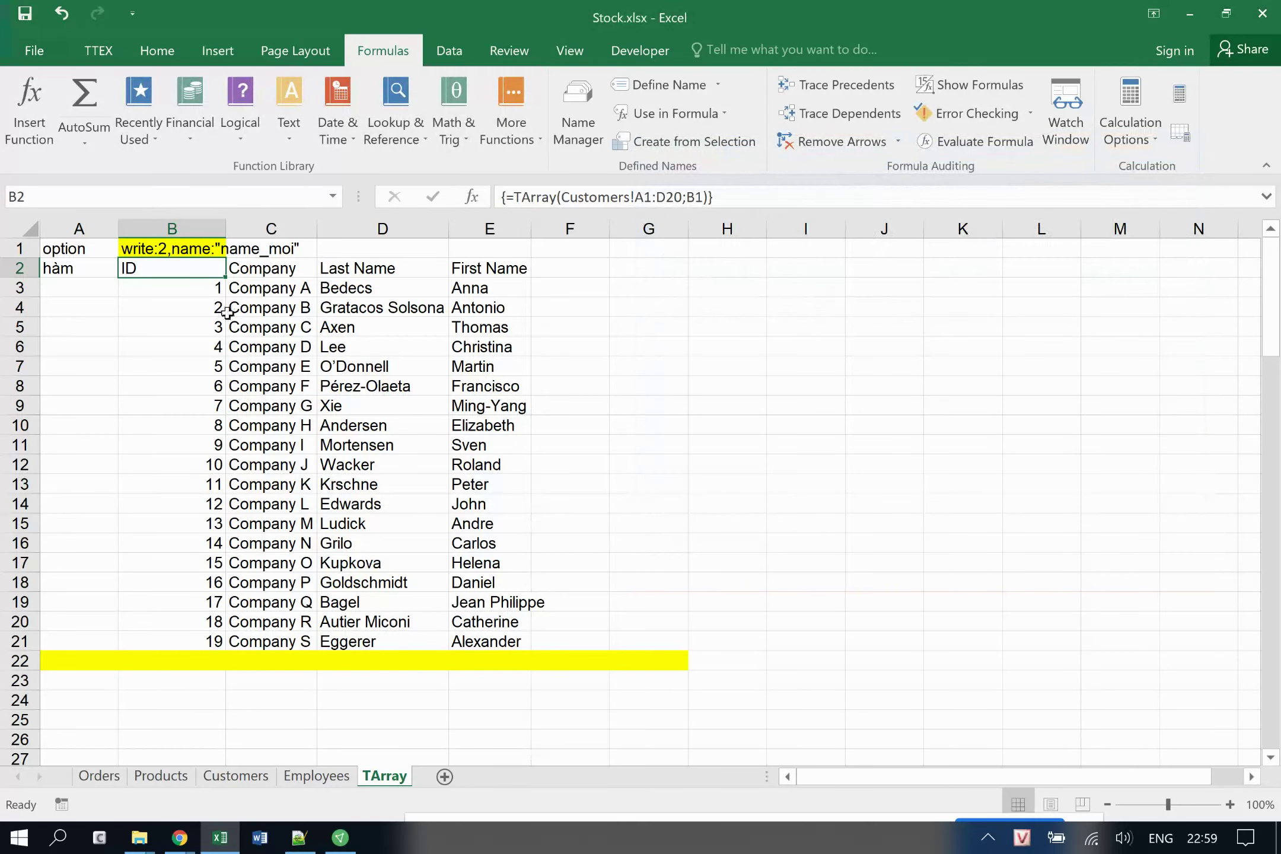
click(185, 249)
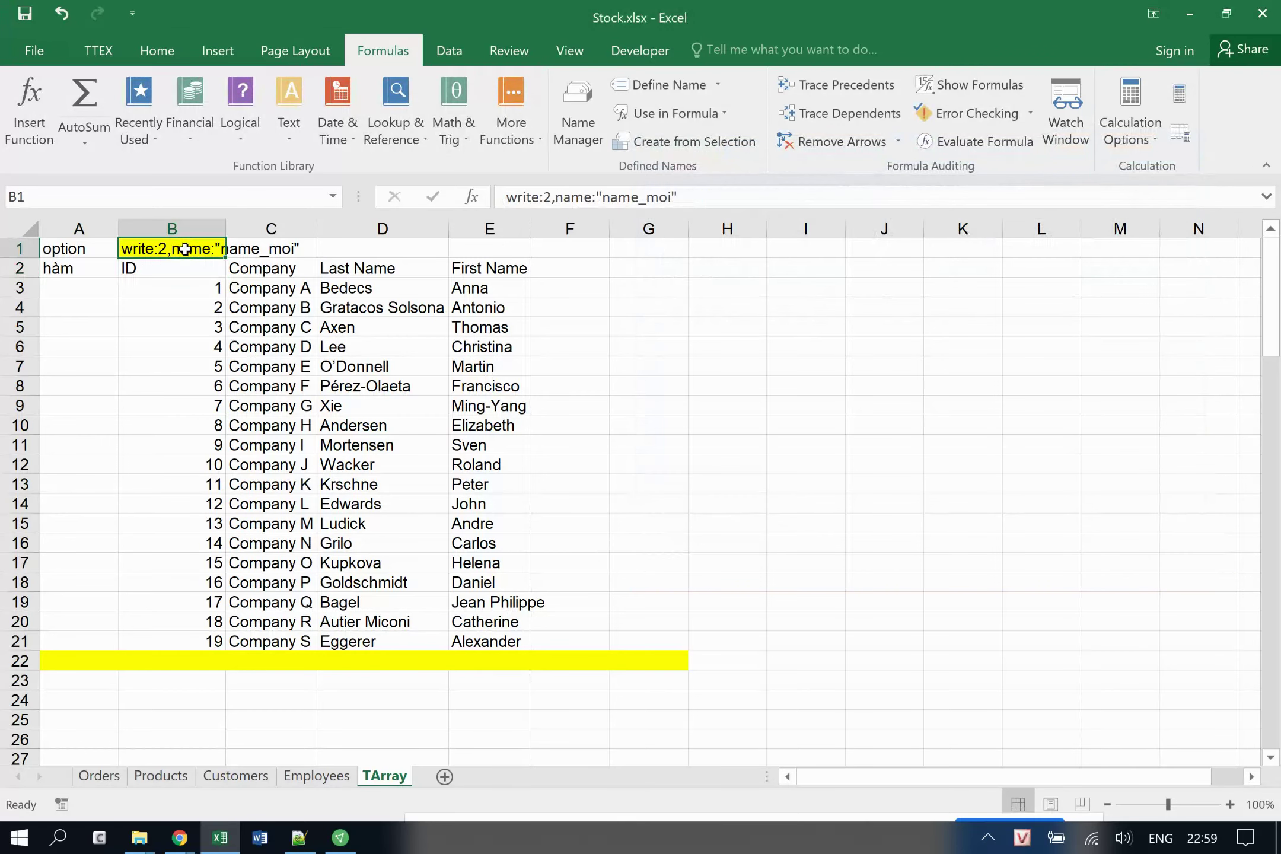
Rename the B1 name option from name_moi to name_moi_moi.
click(671, 198)
text(_")
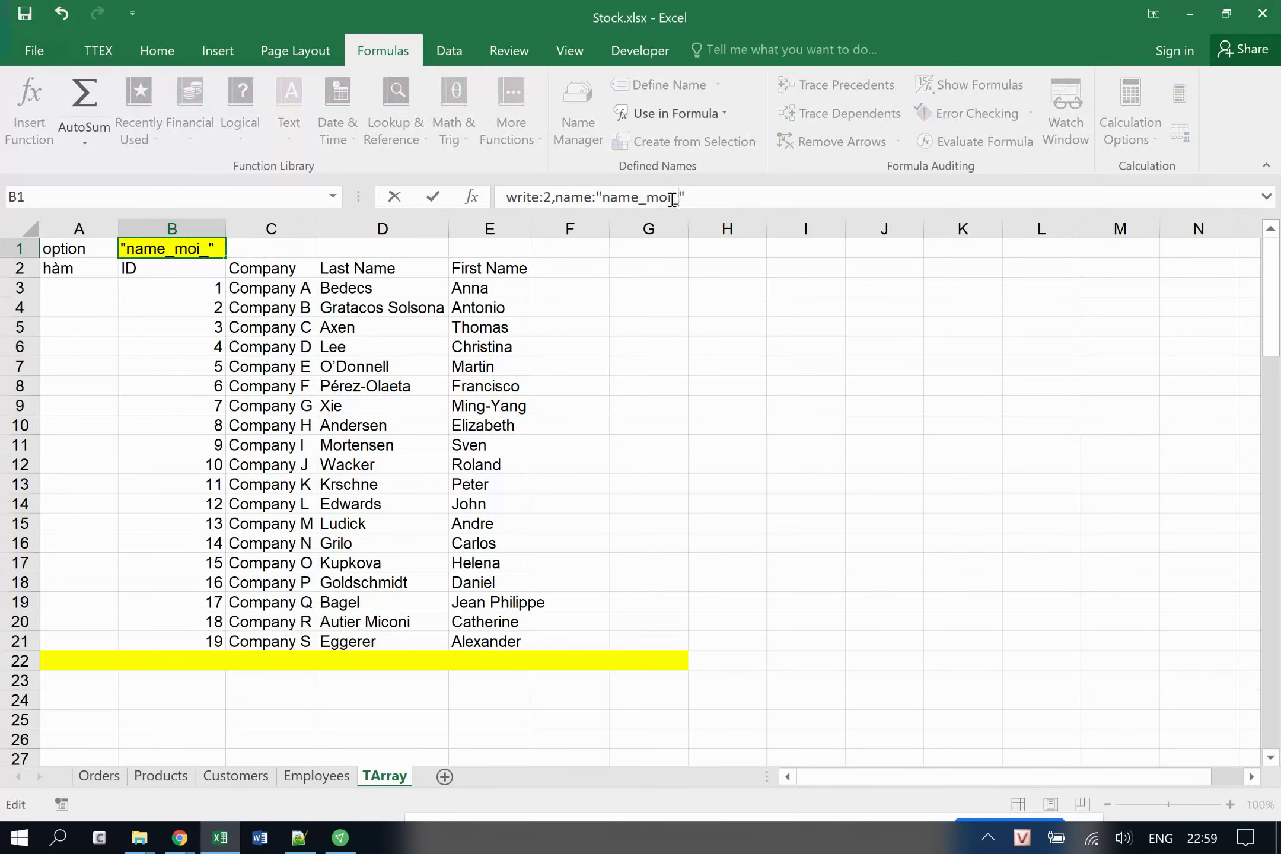
text(moi)
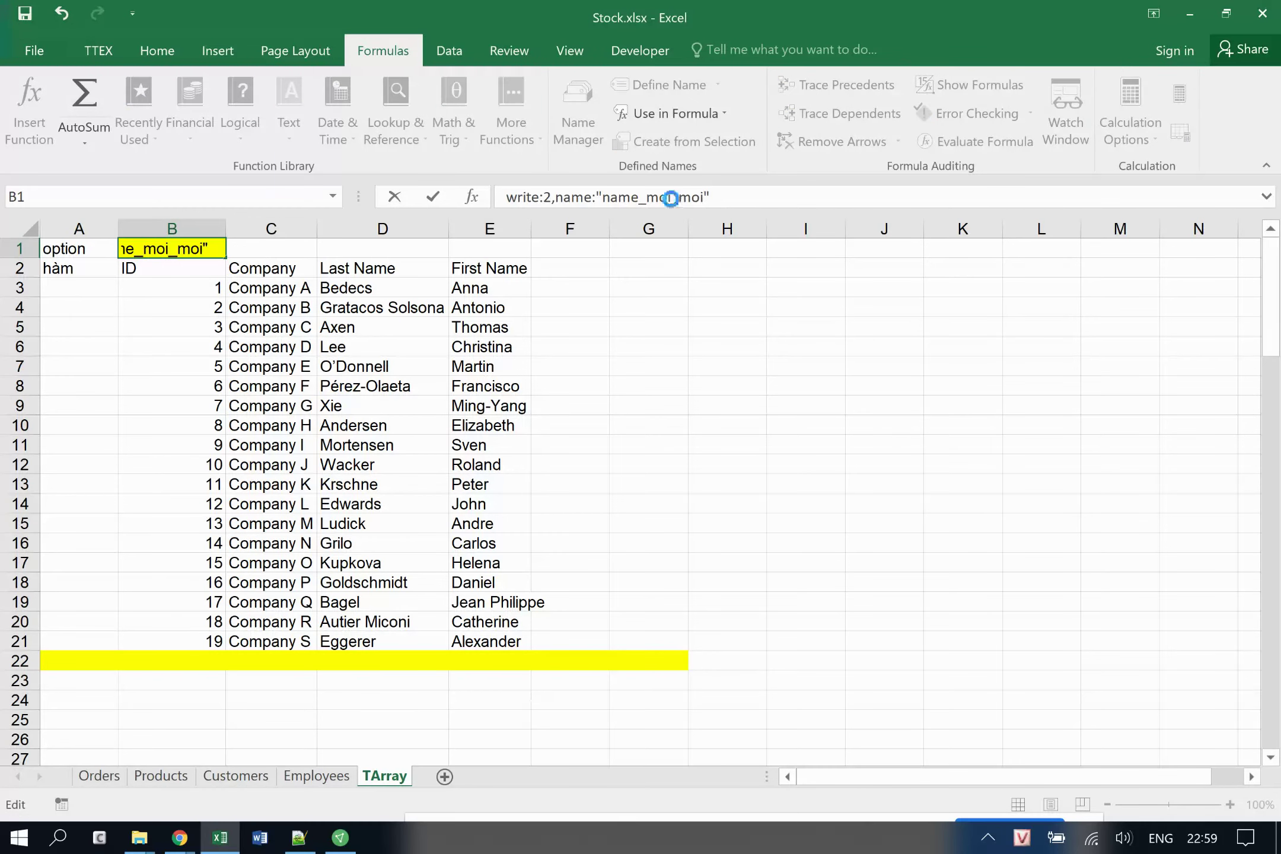
key(Return)
Confirm in Name Manager that name_moi_moi covers TArray B2:E21.
click(578, 124)
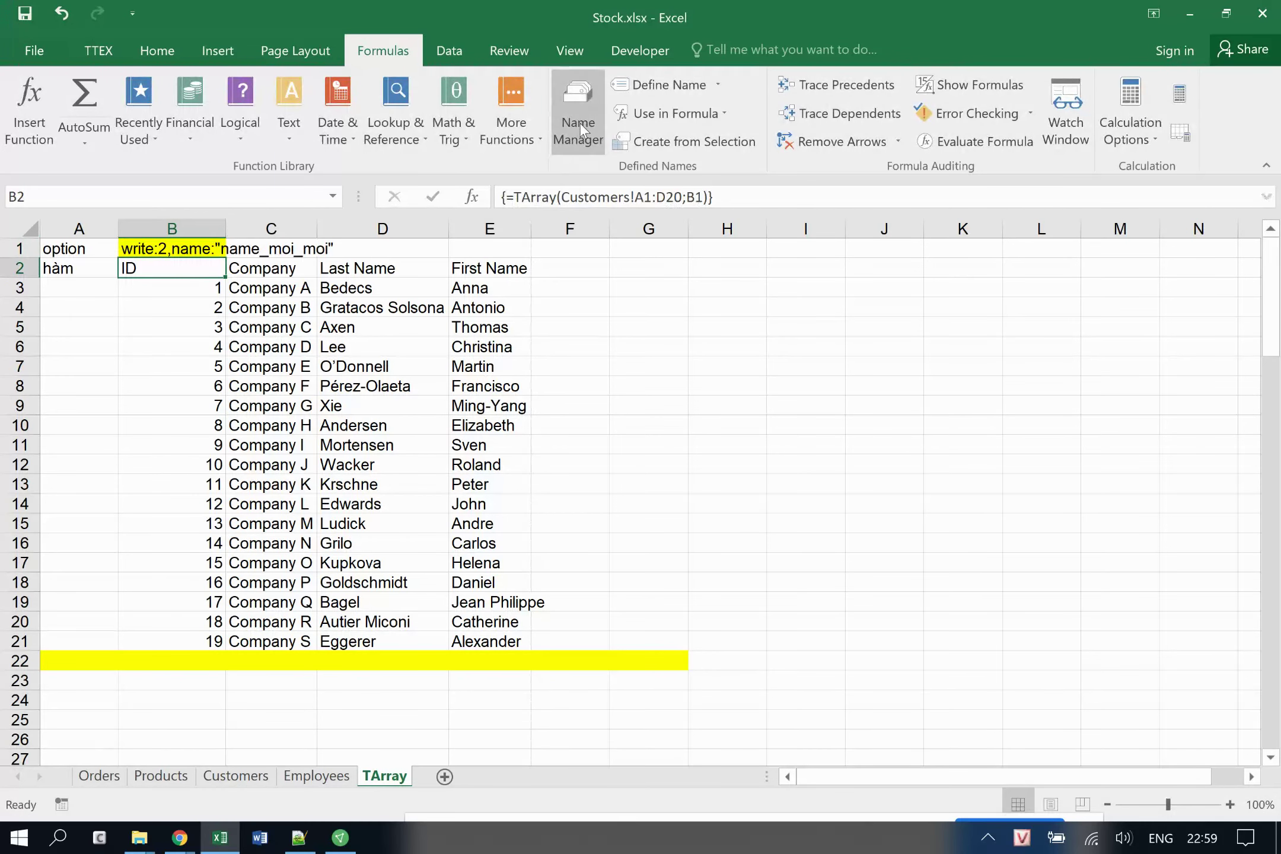
click(697, 268)
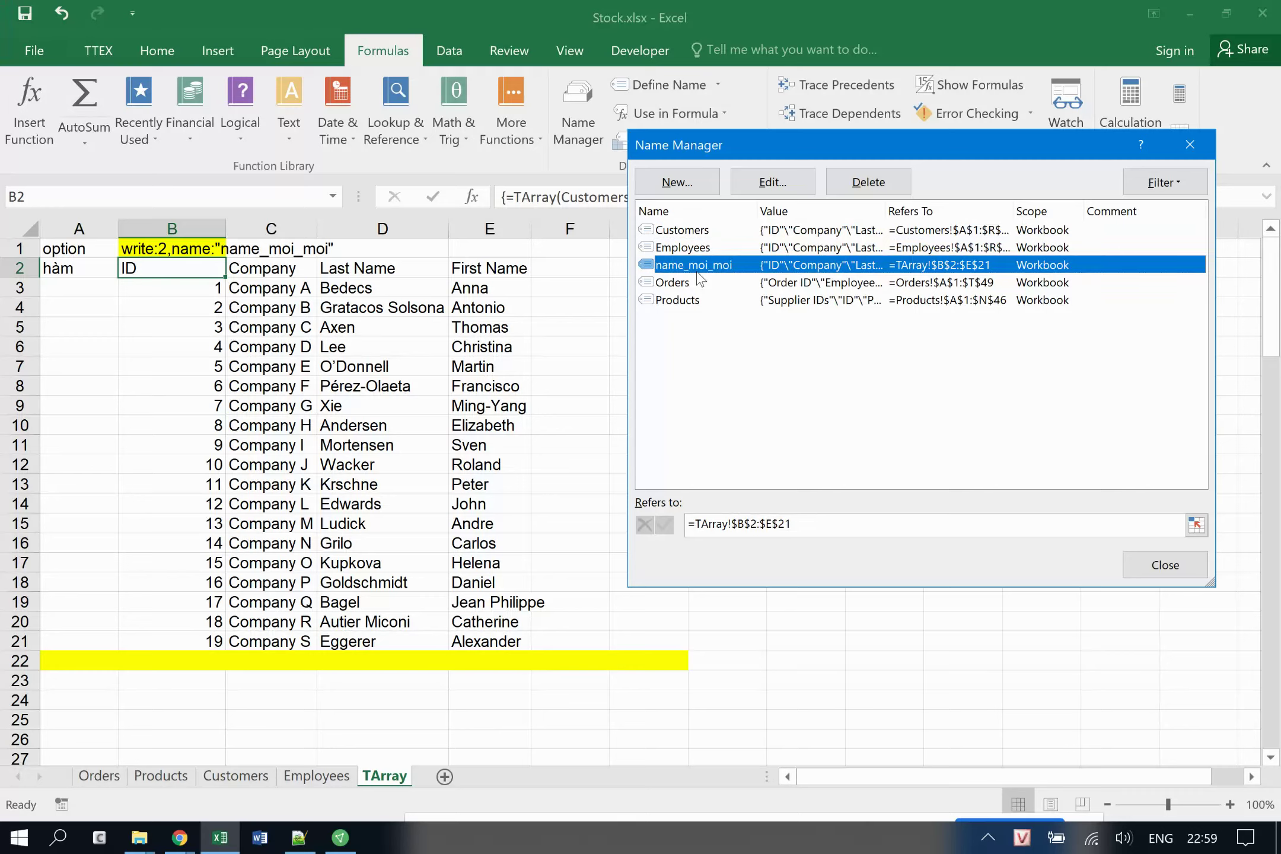
key(Escape)
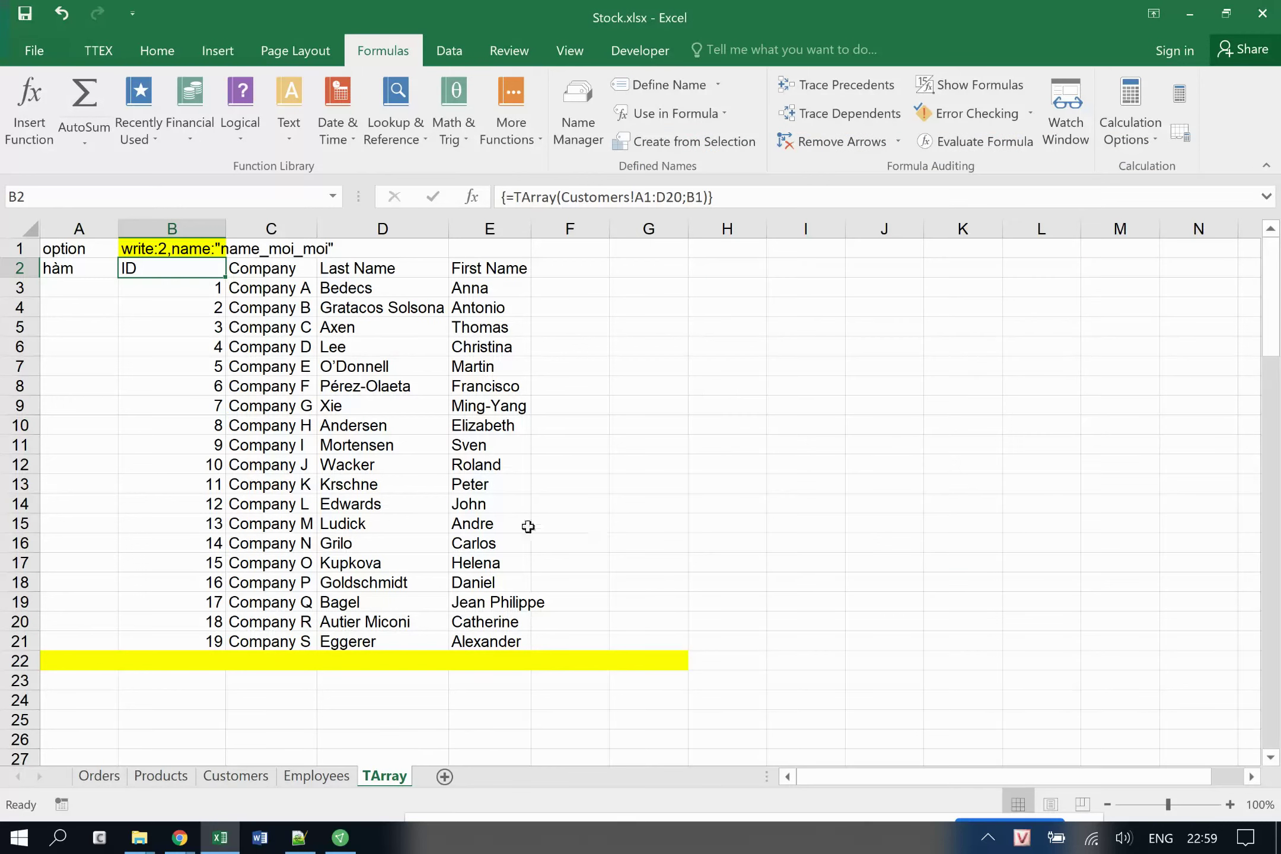
click(402, 512)
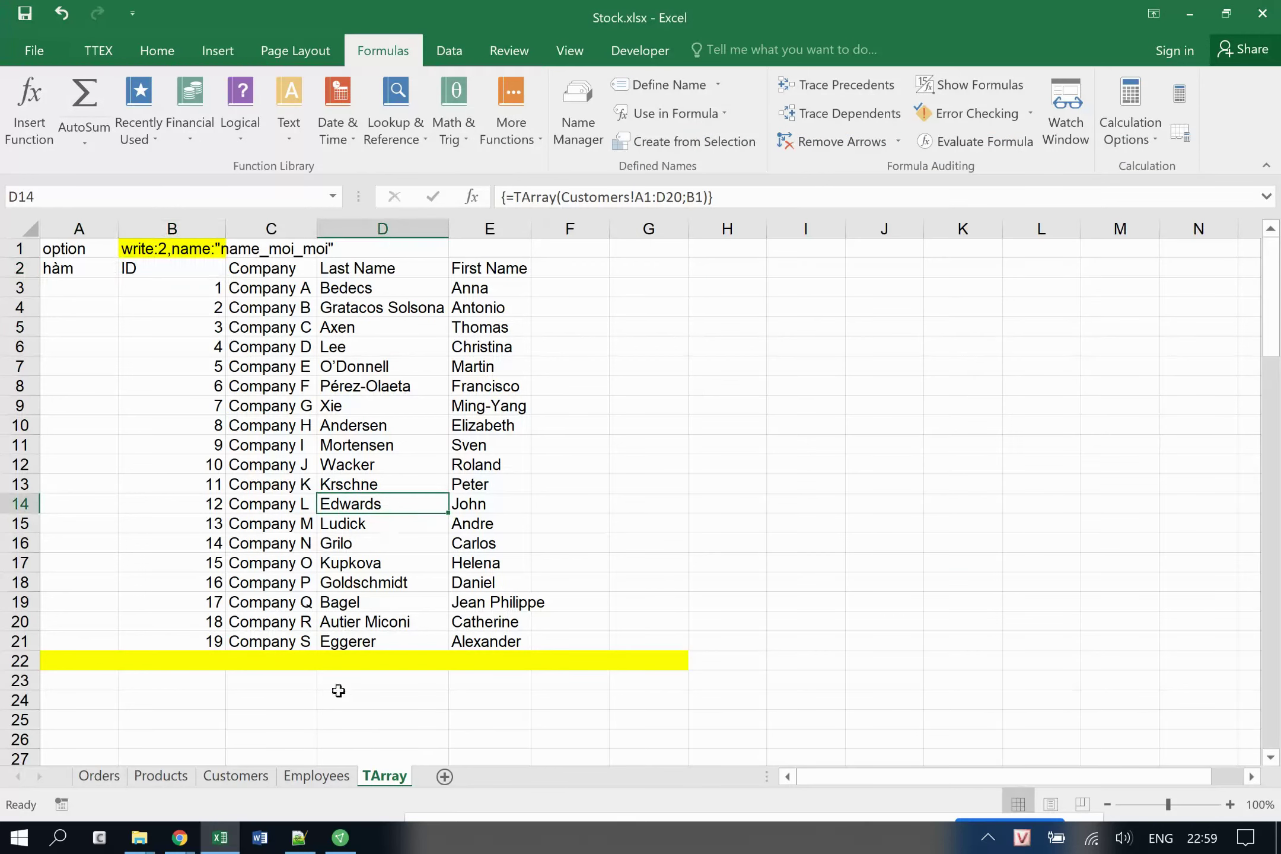
click(299, 837)
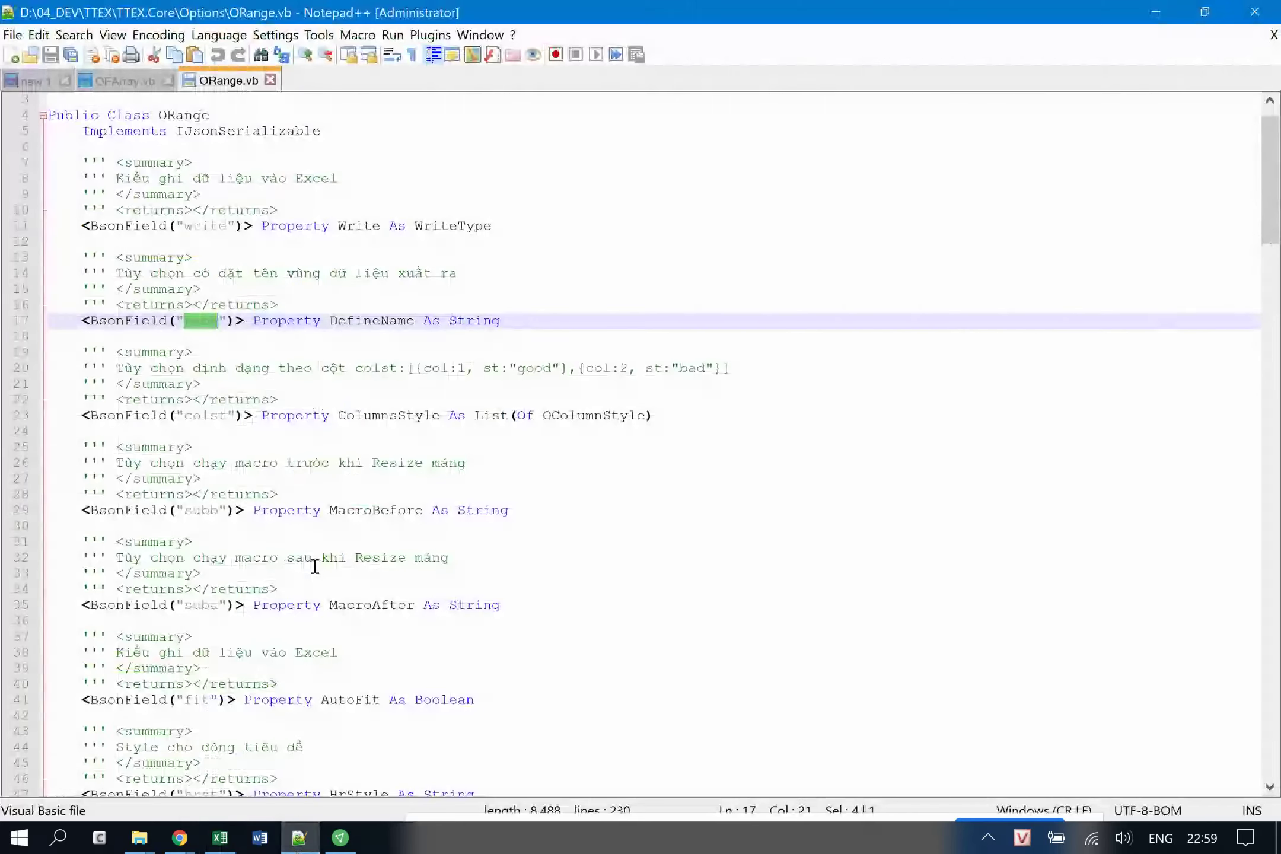
Inspect the colst, subb and suba option fields and the MacroBefore/MacroAfter lines, then return to Stock.xlsx.
double_click(206, 416)
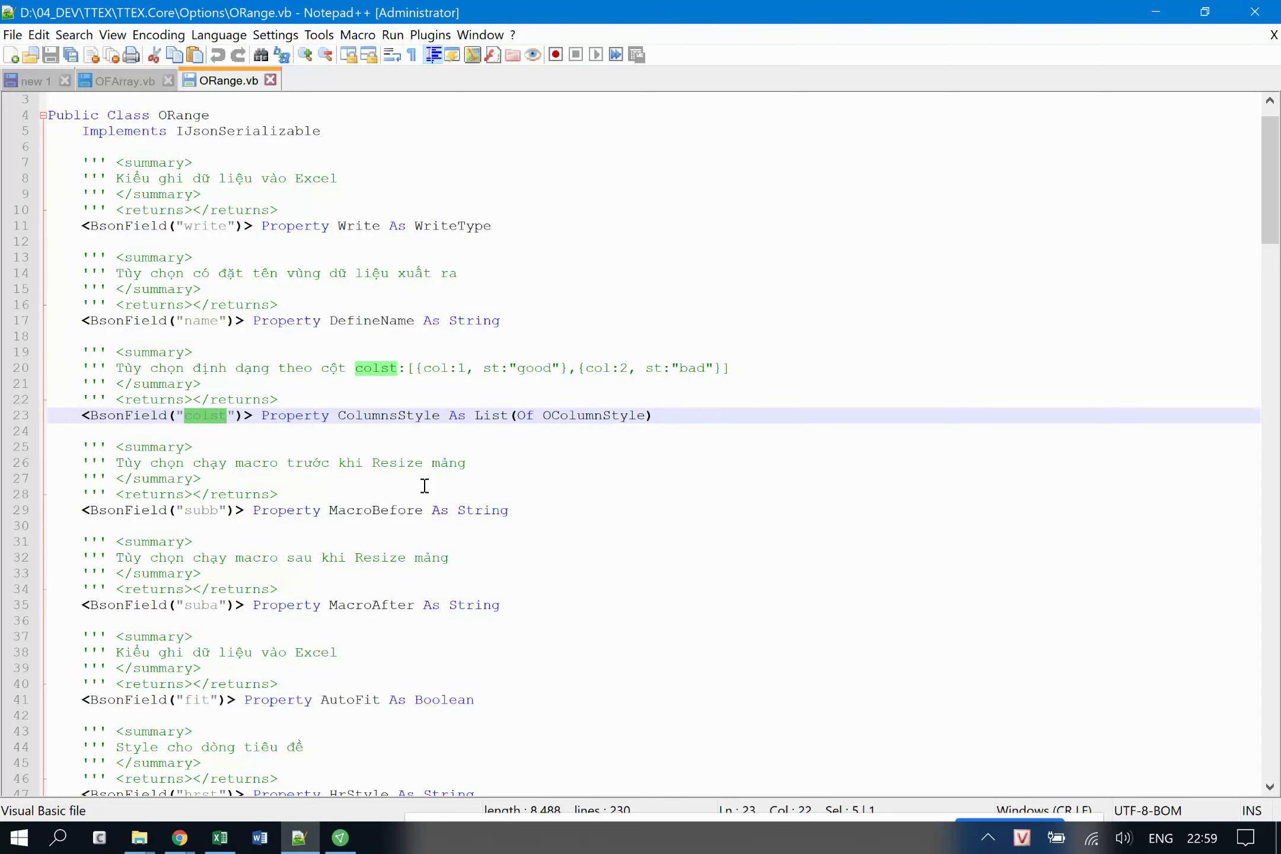
scroll(425, 485, down, 1)
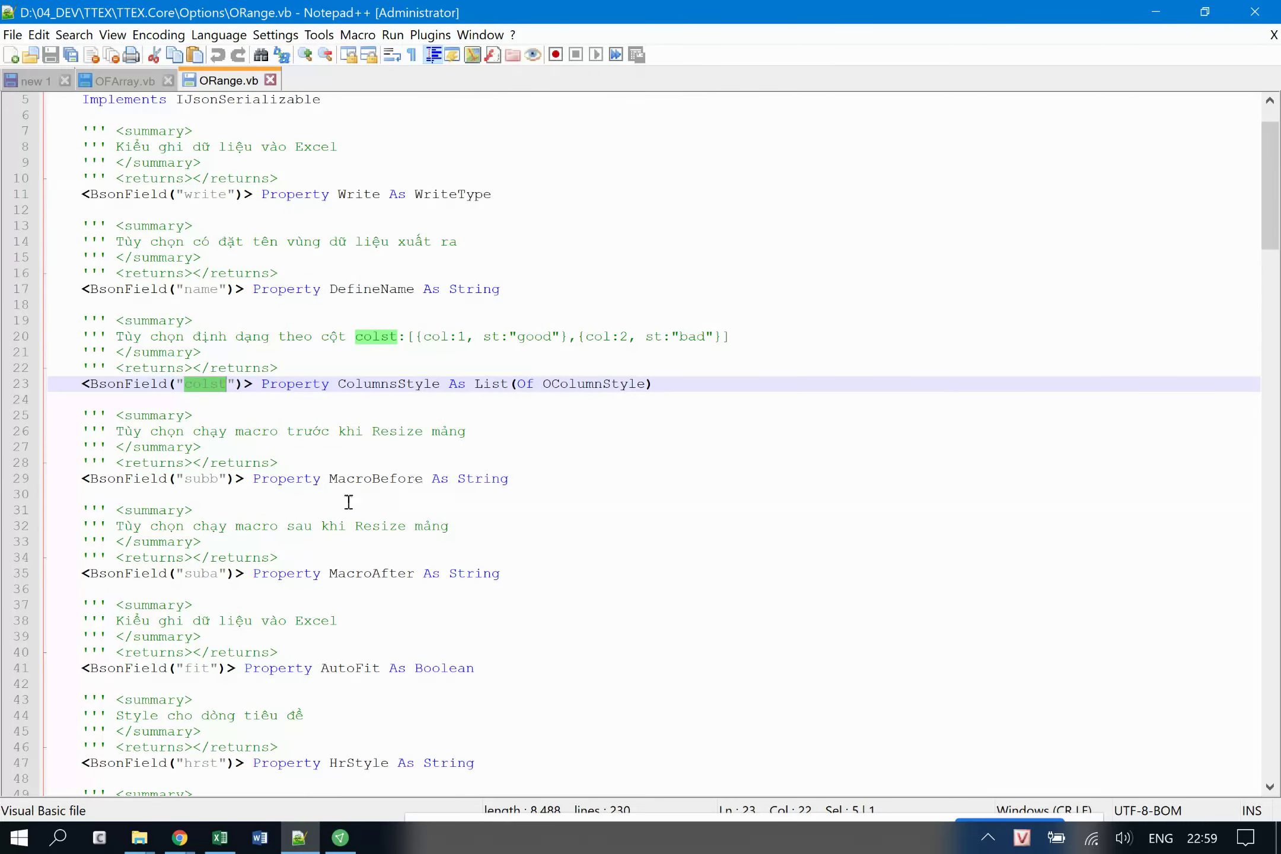
double_click(202, 478)
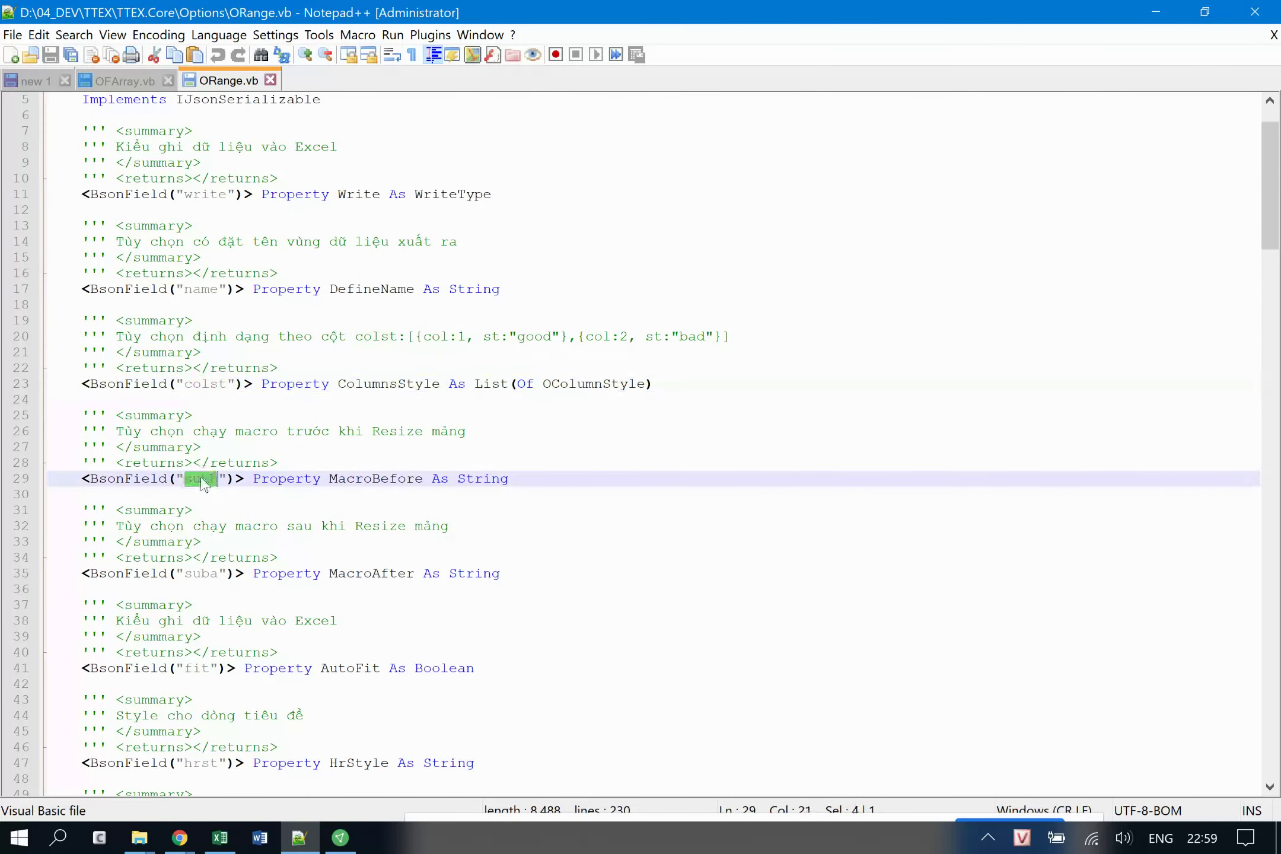
click(200, 572)
double_click(200, 572)
double_click(202, 478)
drag(76, 477, 524, 480)
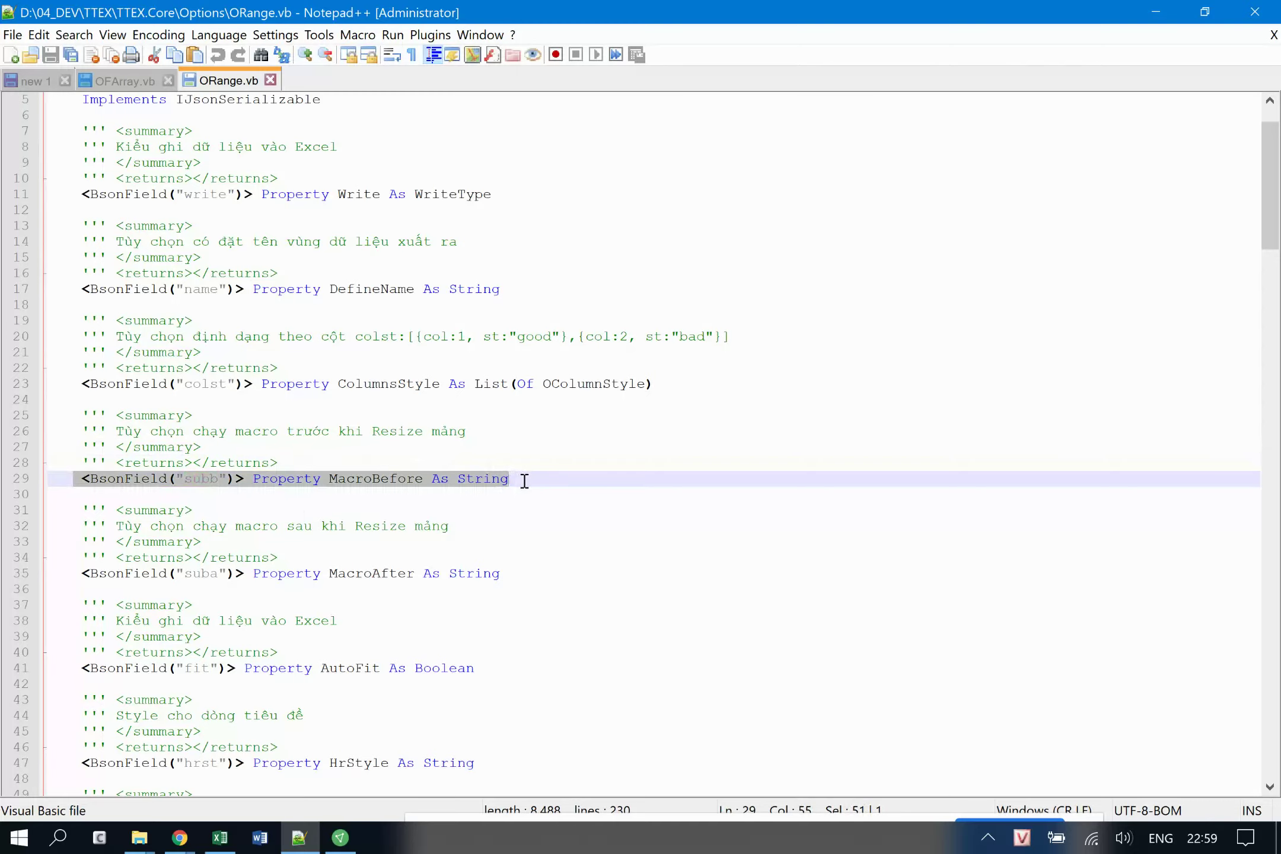
drag(67, 573, 505, 576)
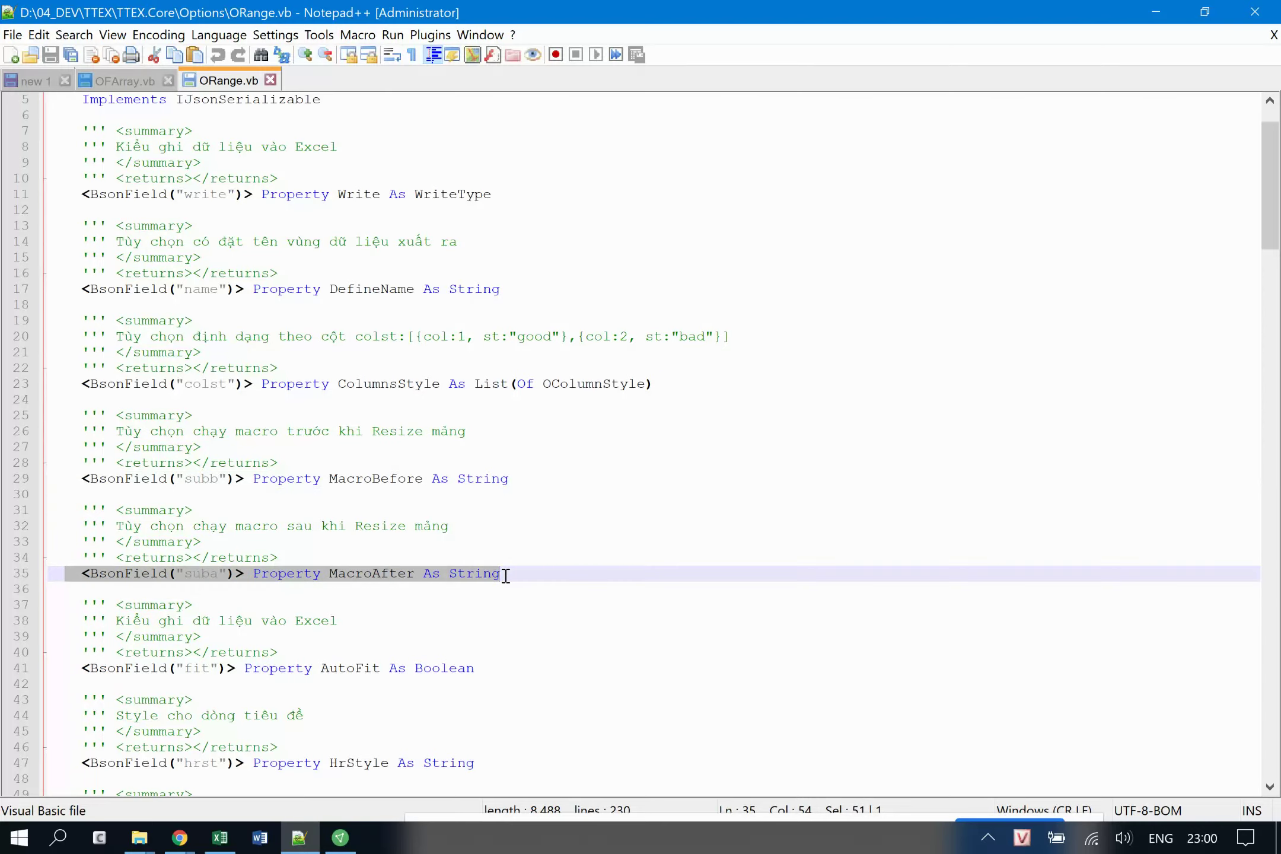
double_click(390, 575)
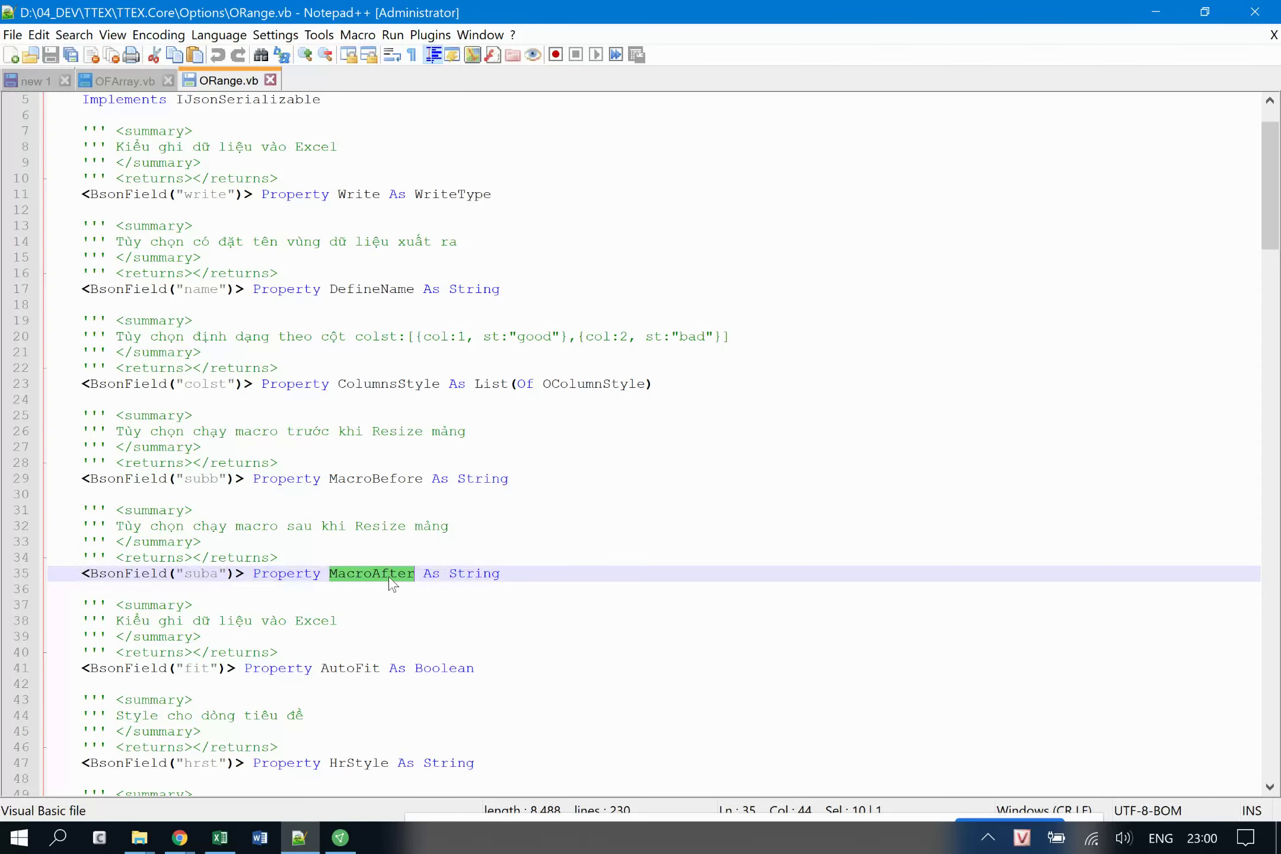
mouse_move(220, 837)
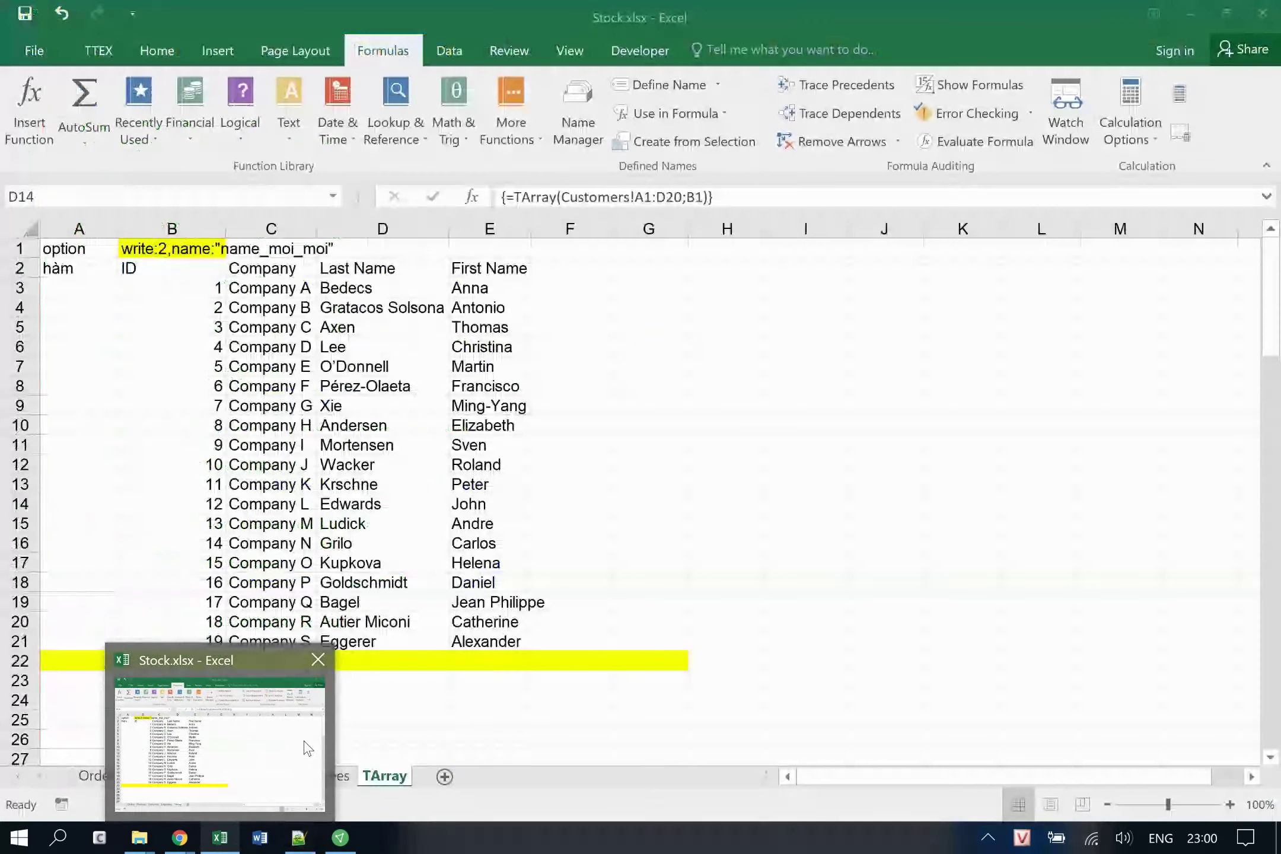
click(303, 740)
click(762, 382)
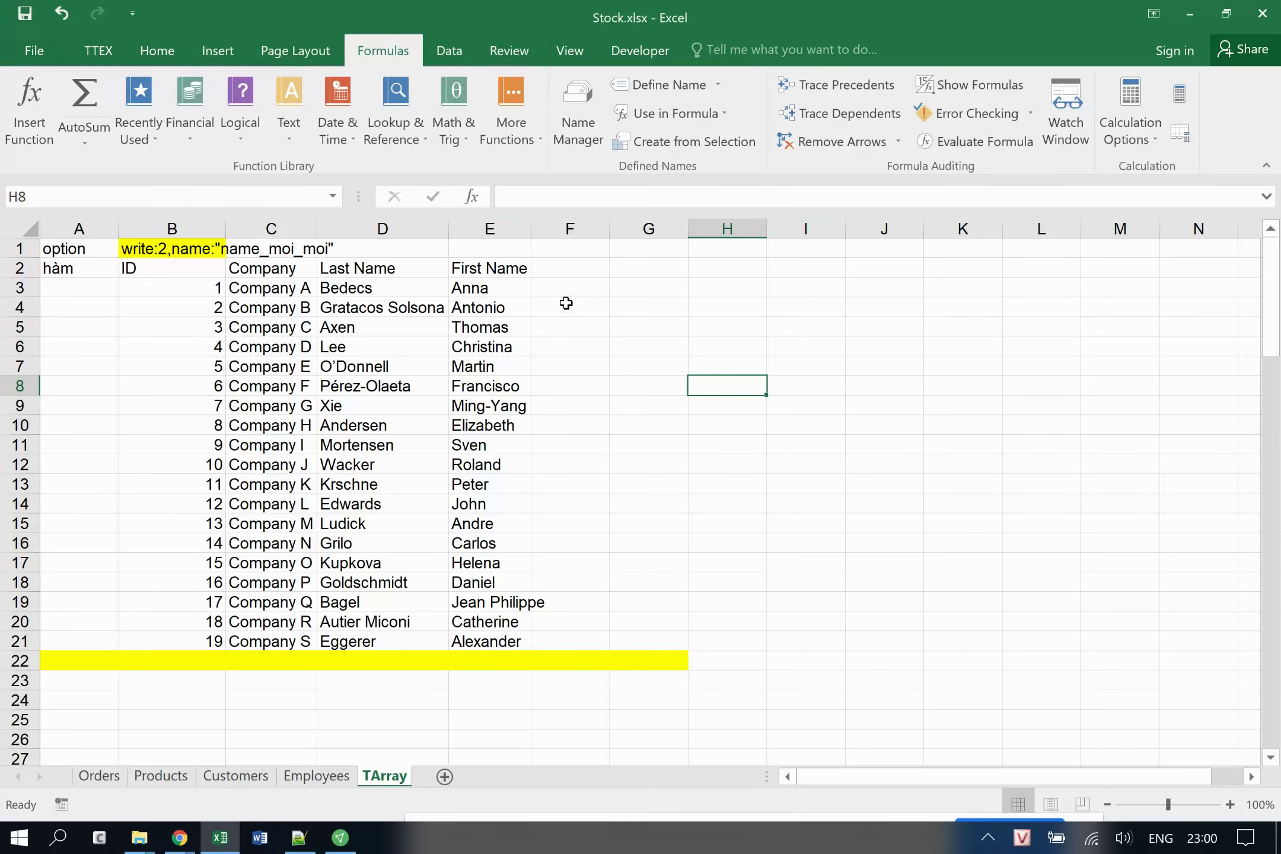
Save the workbook to the Desktop as Excel Macro-Enabled Workbook Stock.xlsm.
click(33, 54)
click(36, 230)
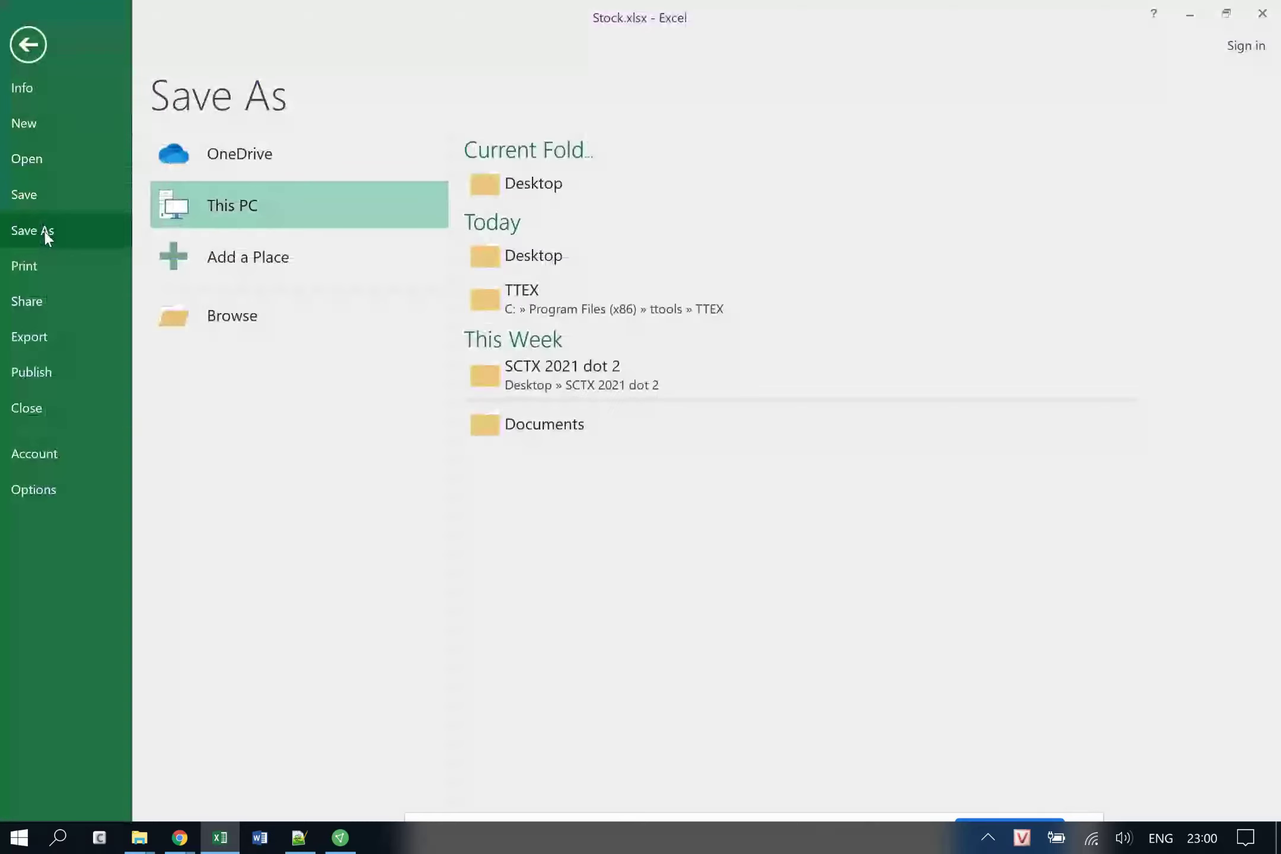
click(575, 189)
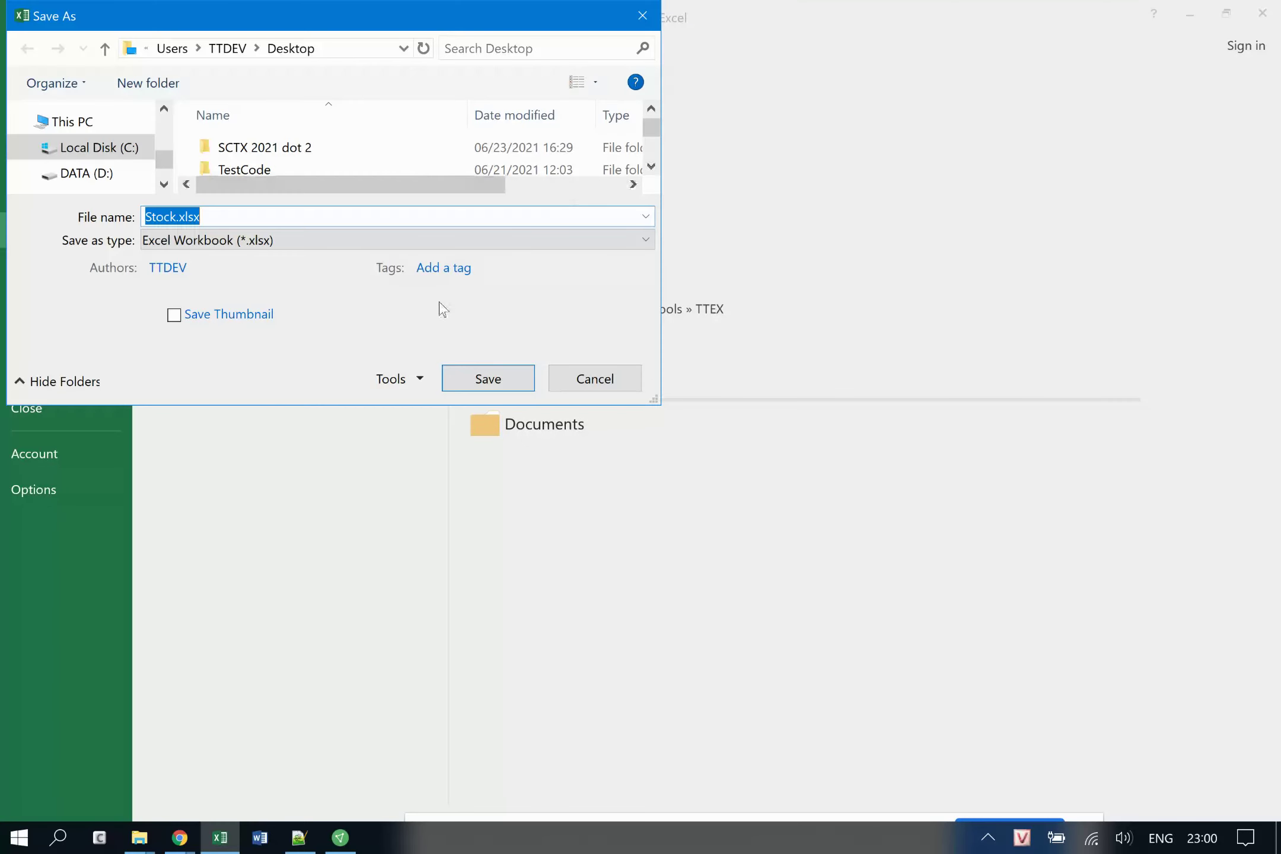
click(314, 243)
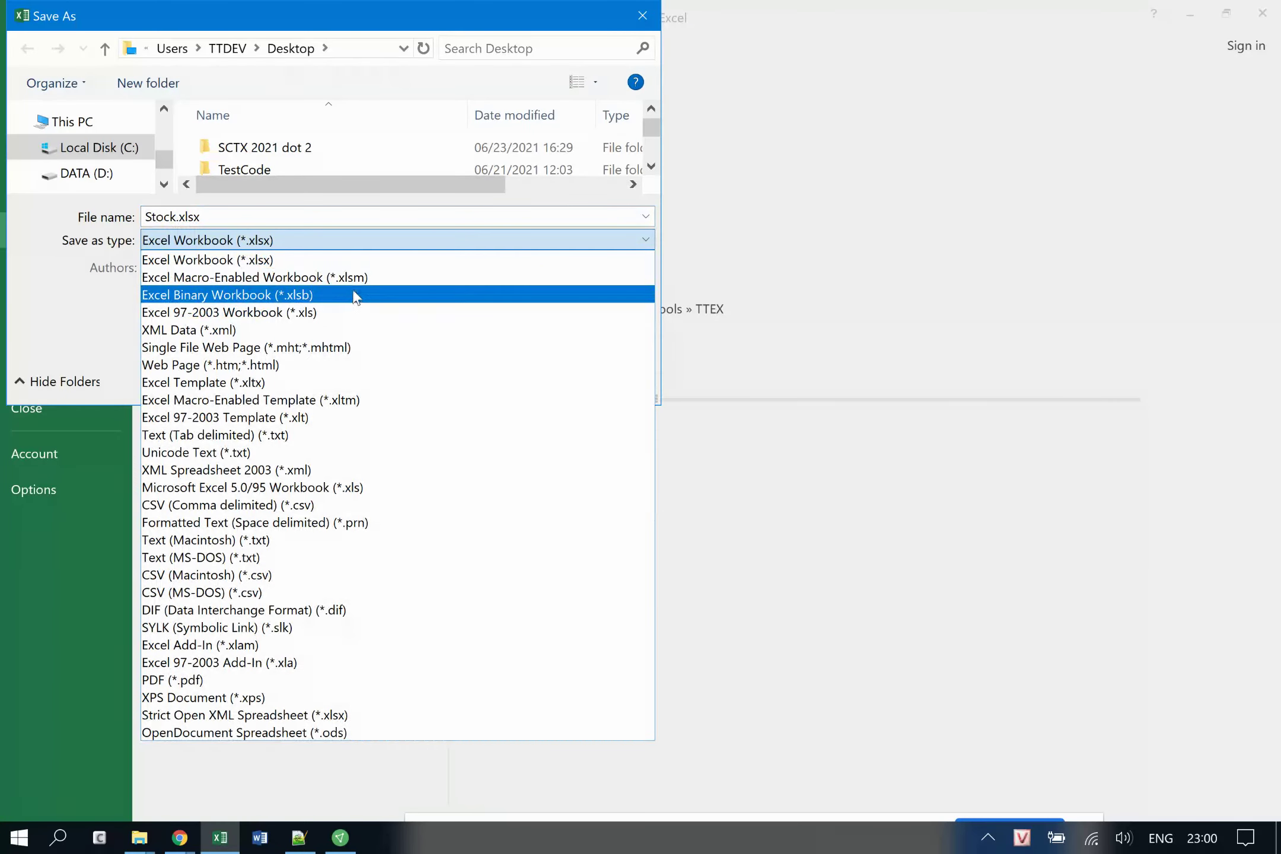
click(374, 283)
click(471, 374)
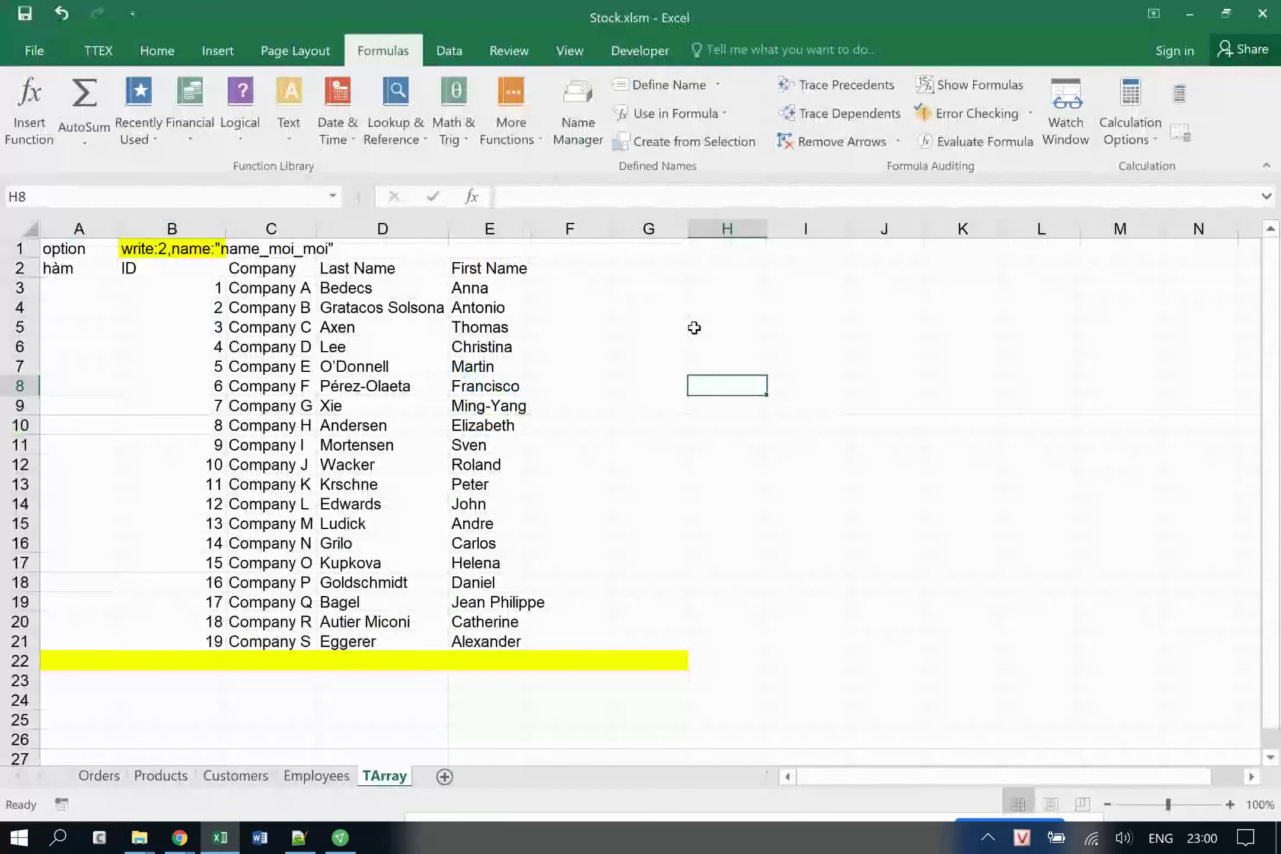
click(639, 56)
Open the VBA editor maximized and insert a new module into the Stock.xlsm project.
click(26, 109)
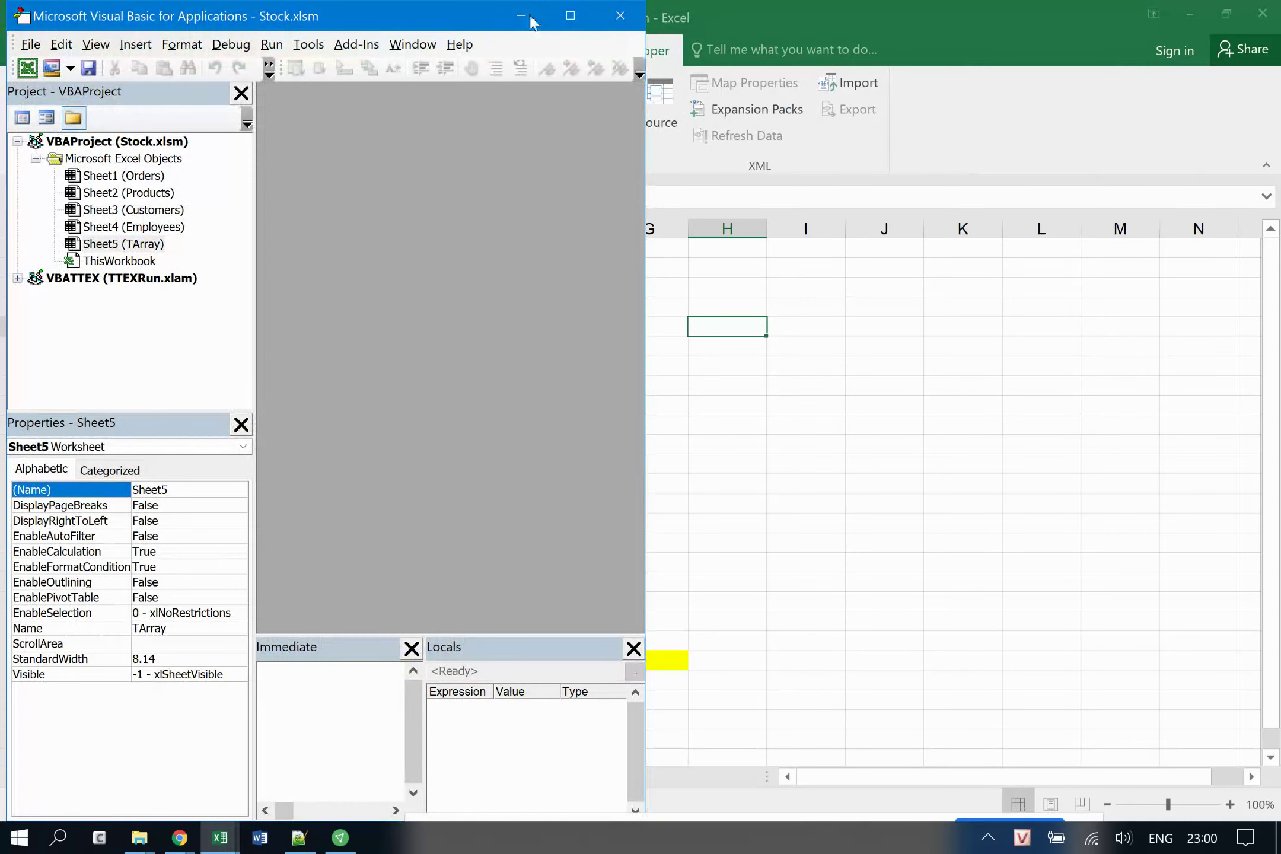
double_click(574, 16)
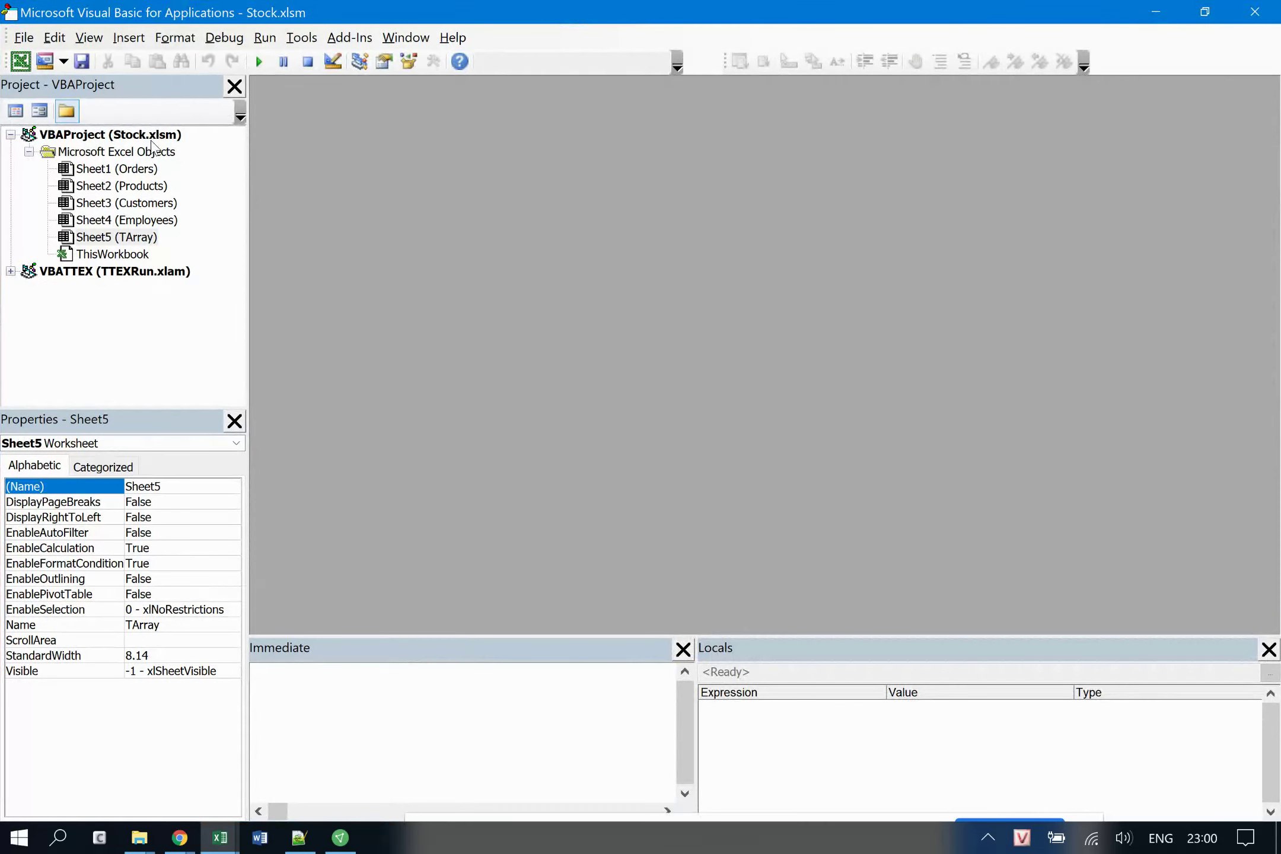
right_click(151, 136)
mouse_move(243, 226)
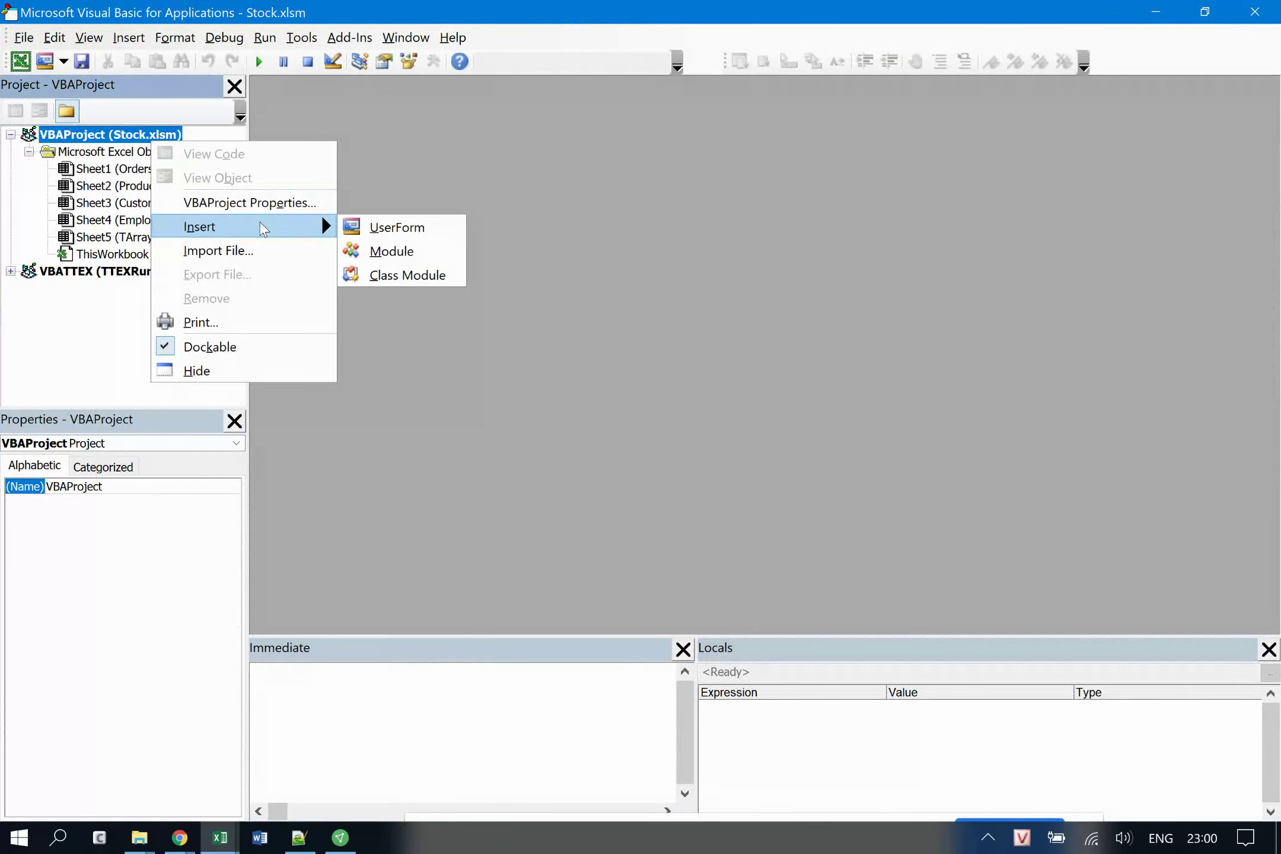
click(411, 254)
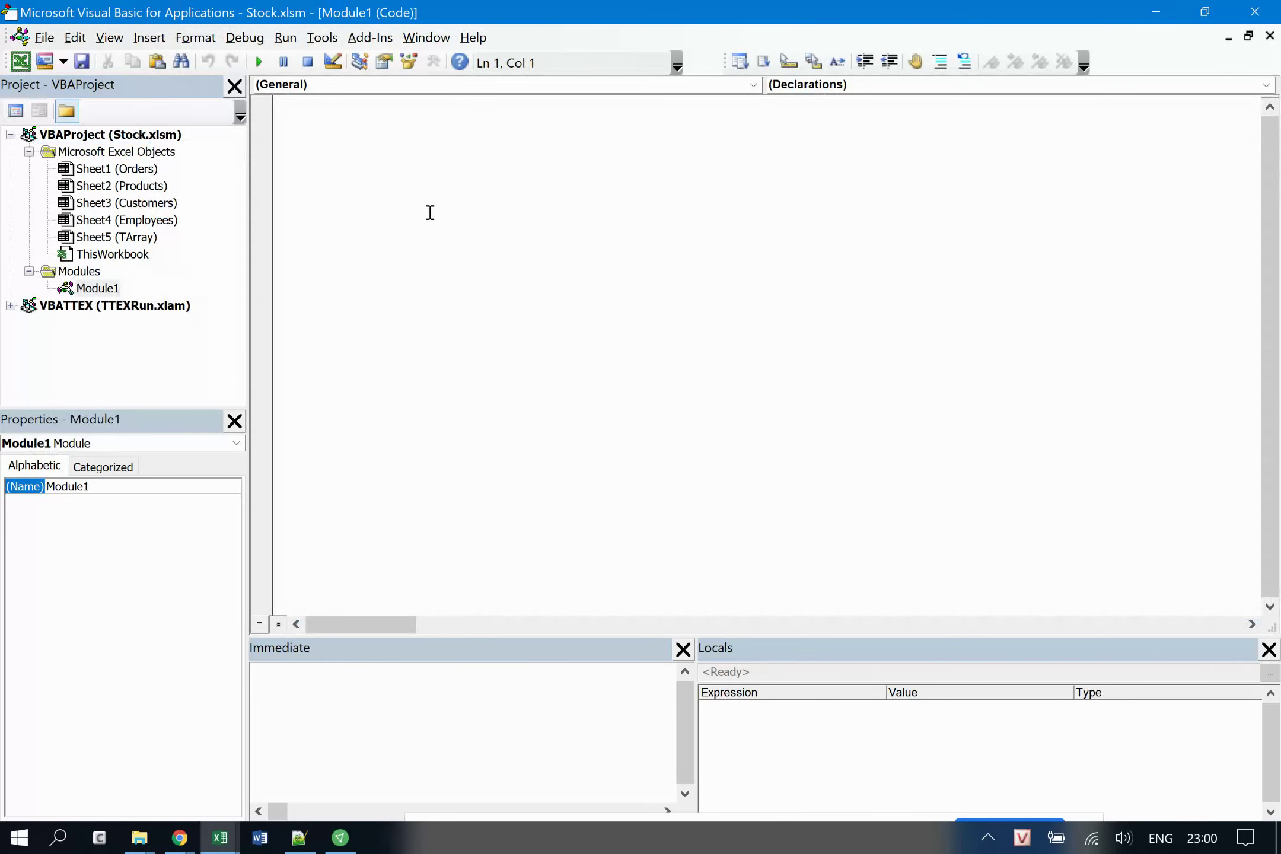
Write Sub callb(target As Range) that Debug.Prints "chay sub truoc " & target.Address.
text(sub )
text(call)
text(b)
key(Return)
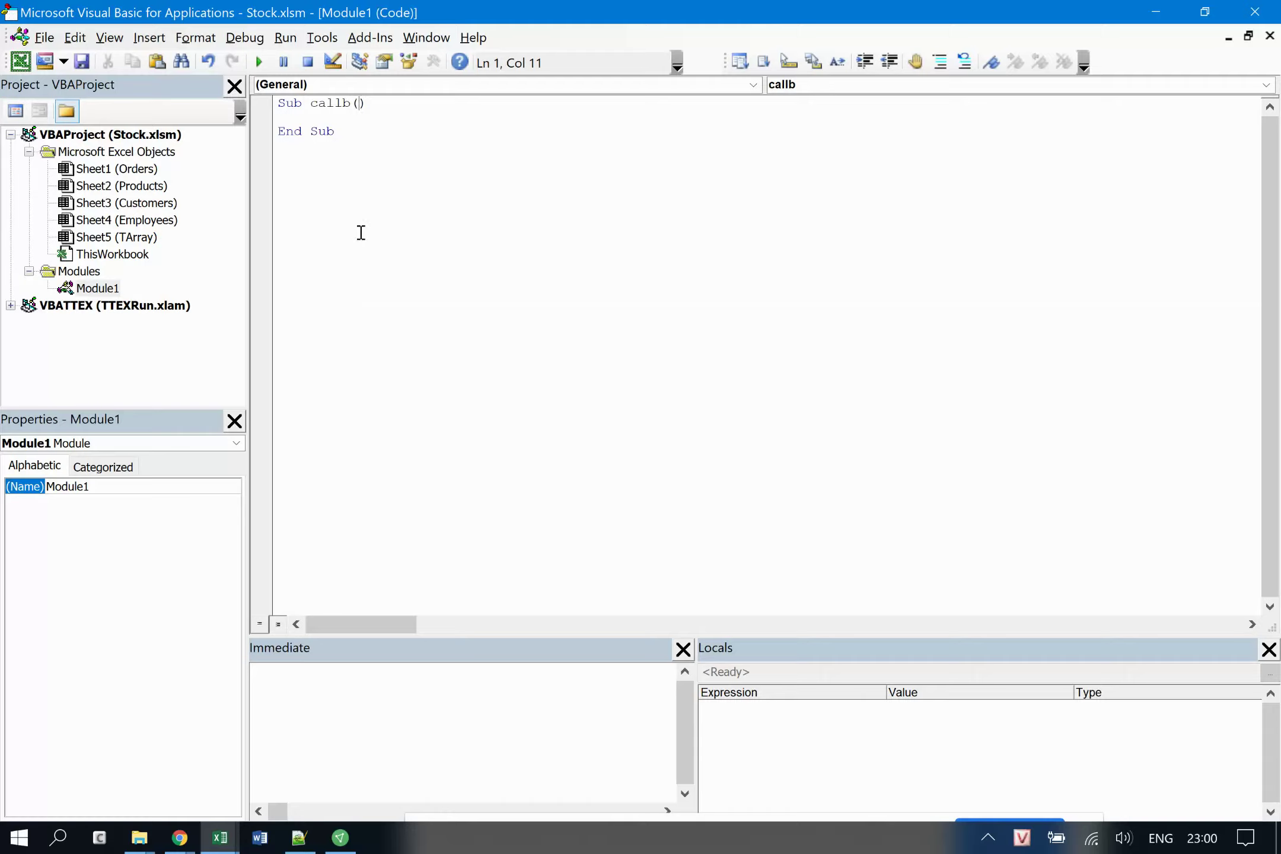
text(t)
text(?a)
text(rget ás range)
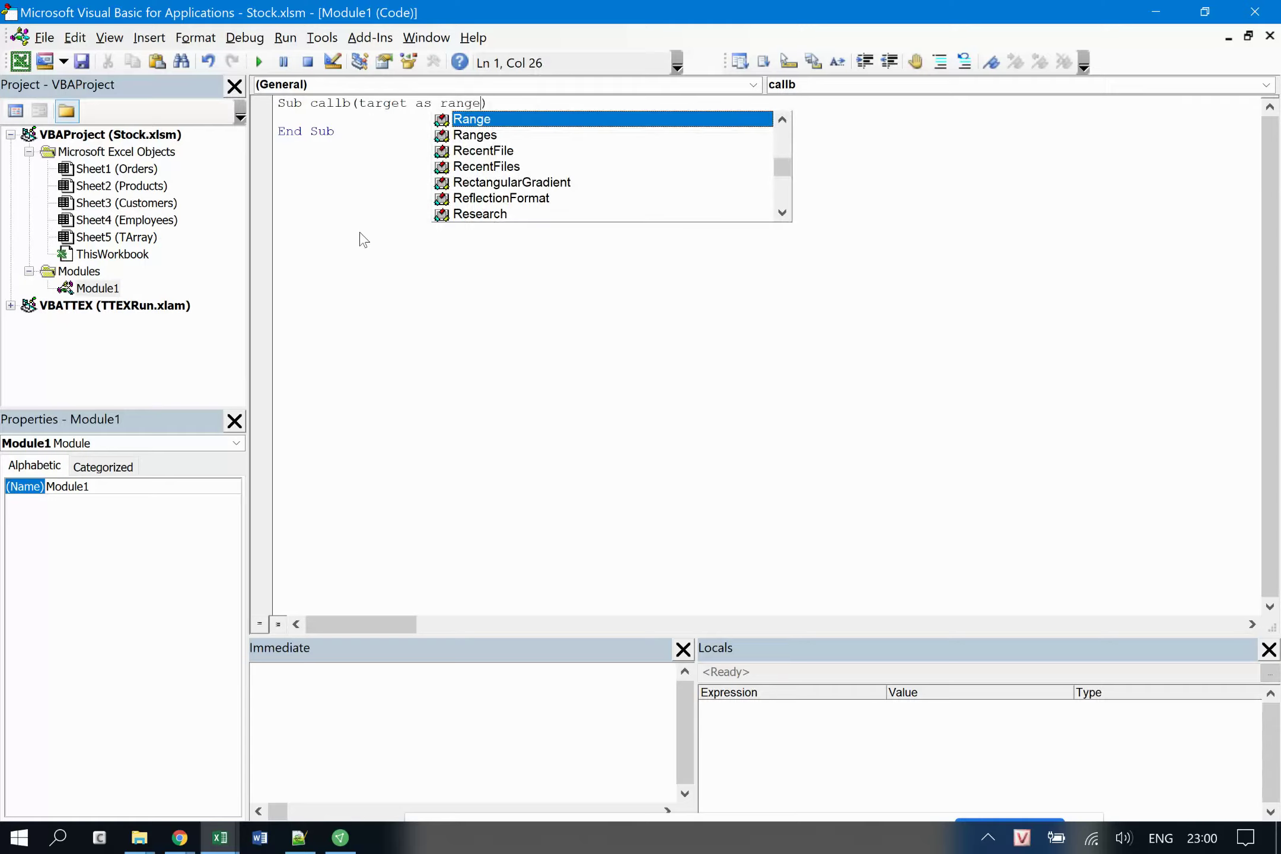
key(Right)
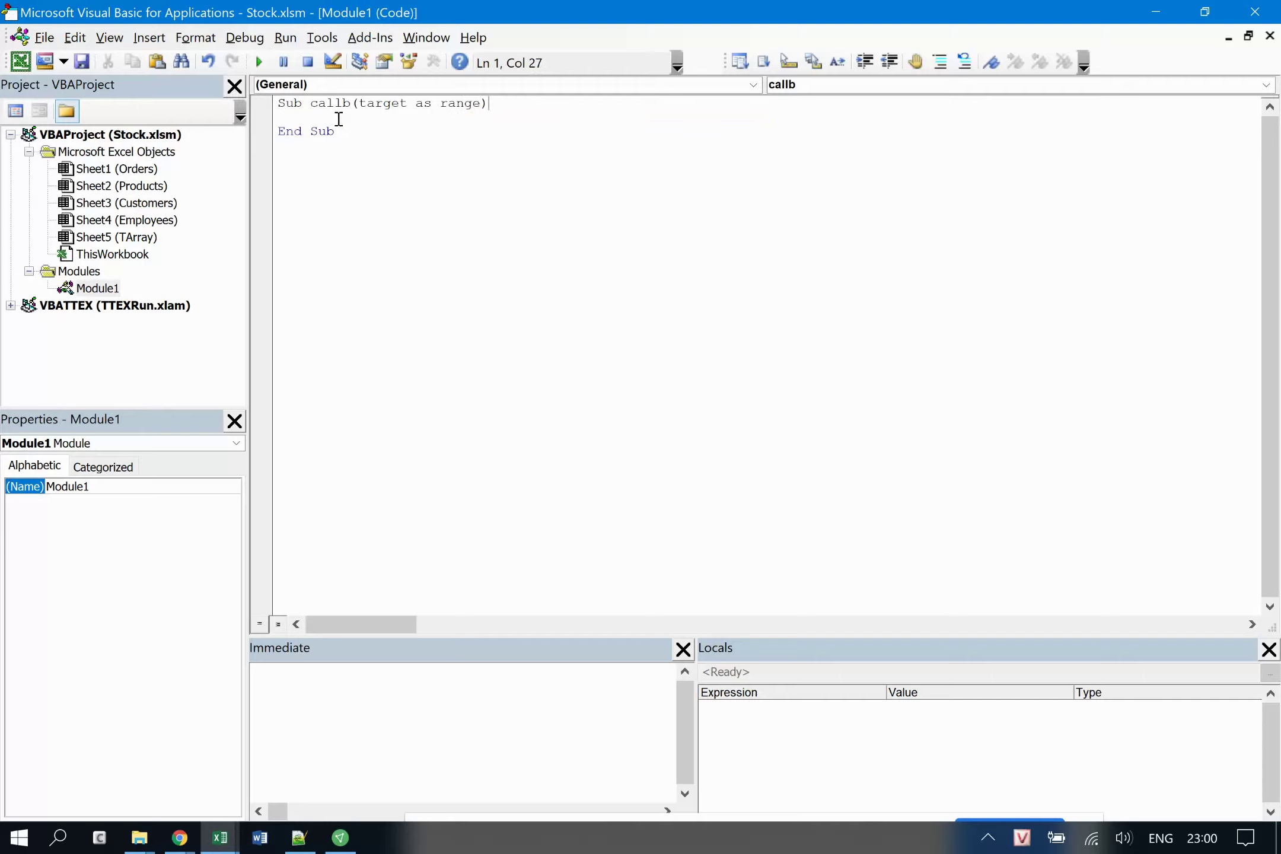
key(Down)
text(Debug)
text(.pr)
key(Tab)
text("chay sub truoc)
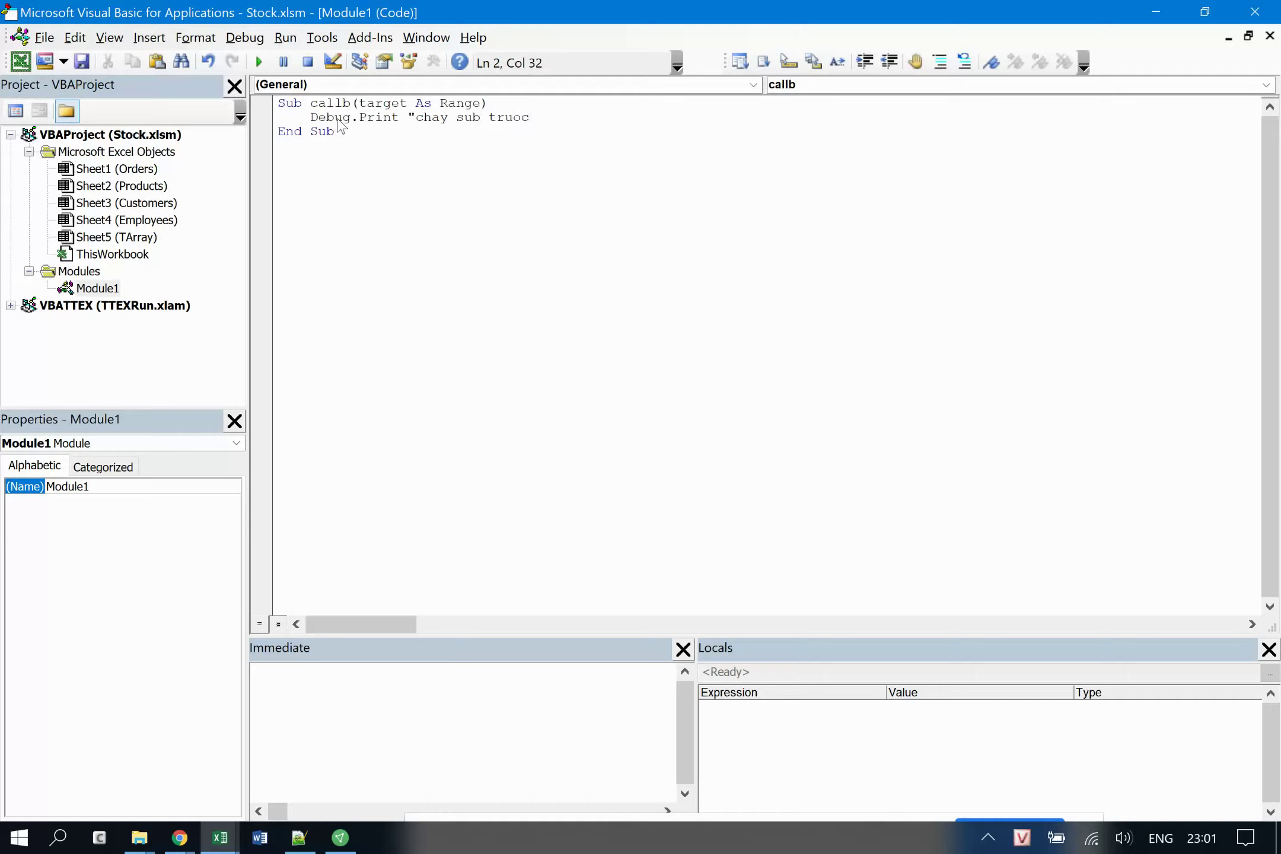
text( ")
text( &)
text(t?)
text(r)
text(get)
text(.)
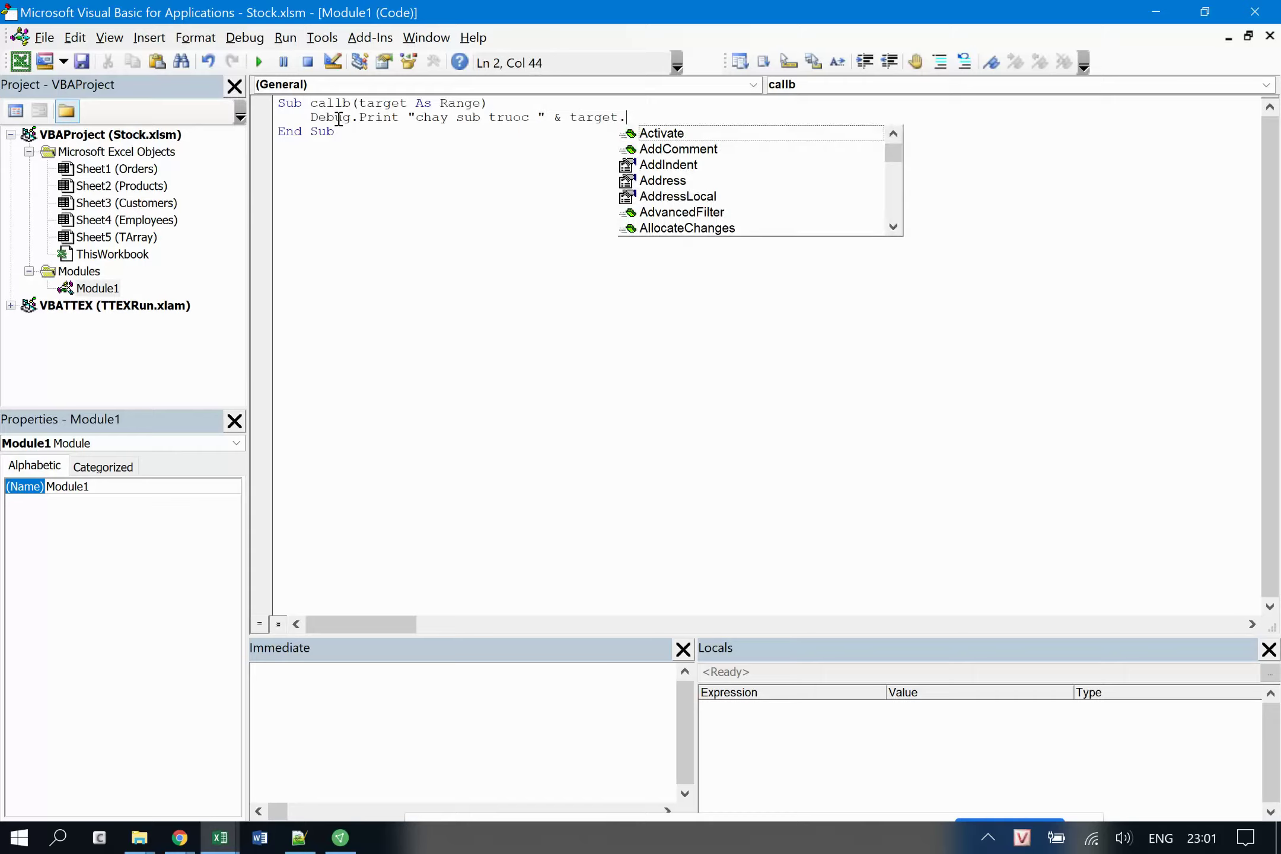
text(ad)
key(Down)
key(Down)
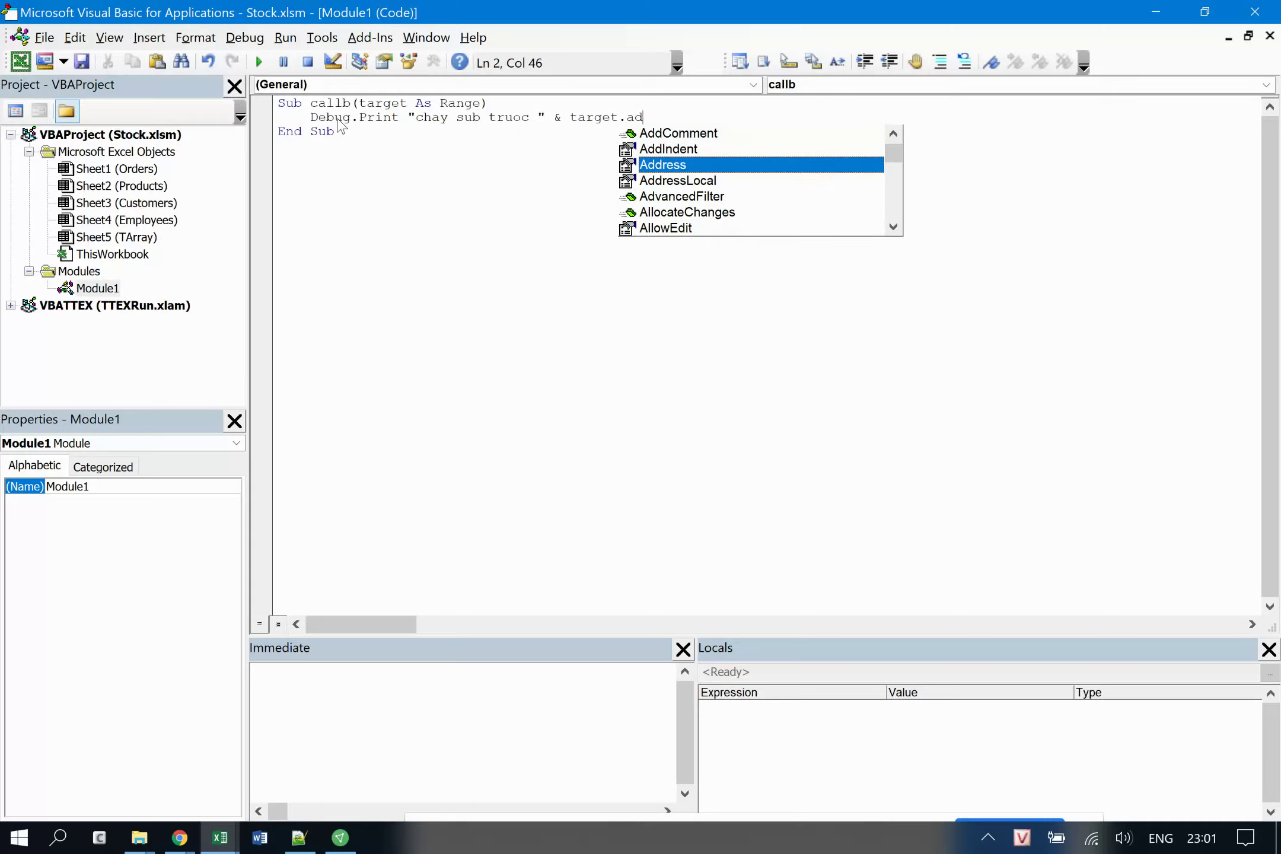
key(Tab)
Copy the callb sub and paste a duplicate below it.
click(363, 165)
click(341, 132)
key(ctrl+shift+Home)
key(ctrl+c)
click(378, 150)
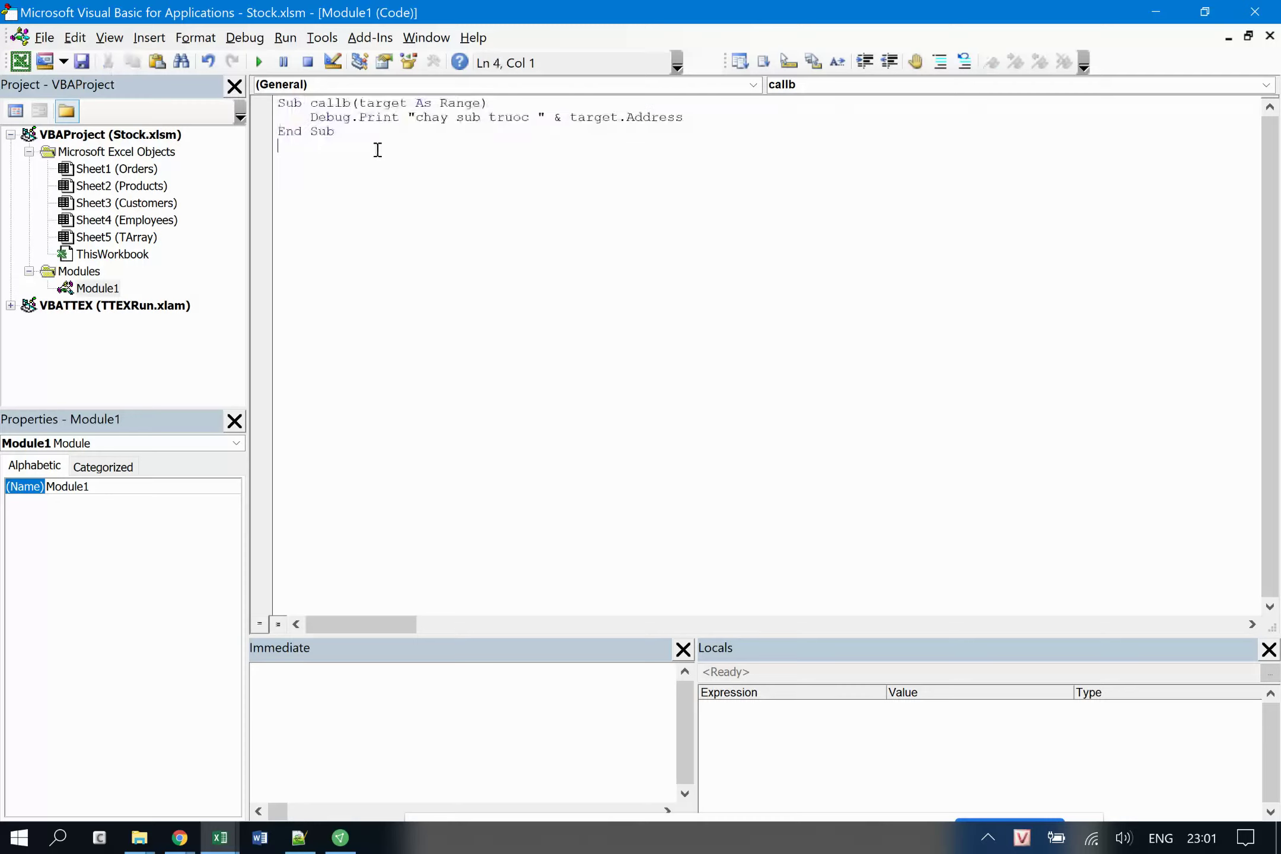
key(ctrl+v)
Rename the copied sub to calla and change its message word truoc to sau.
click(346, 160)
key(Delete)
text(a)
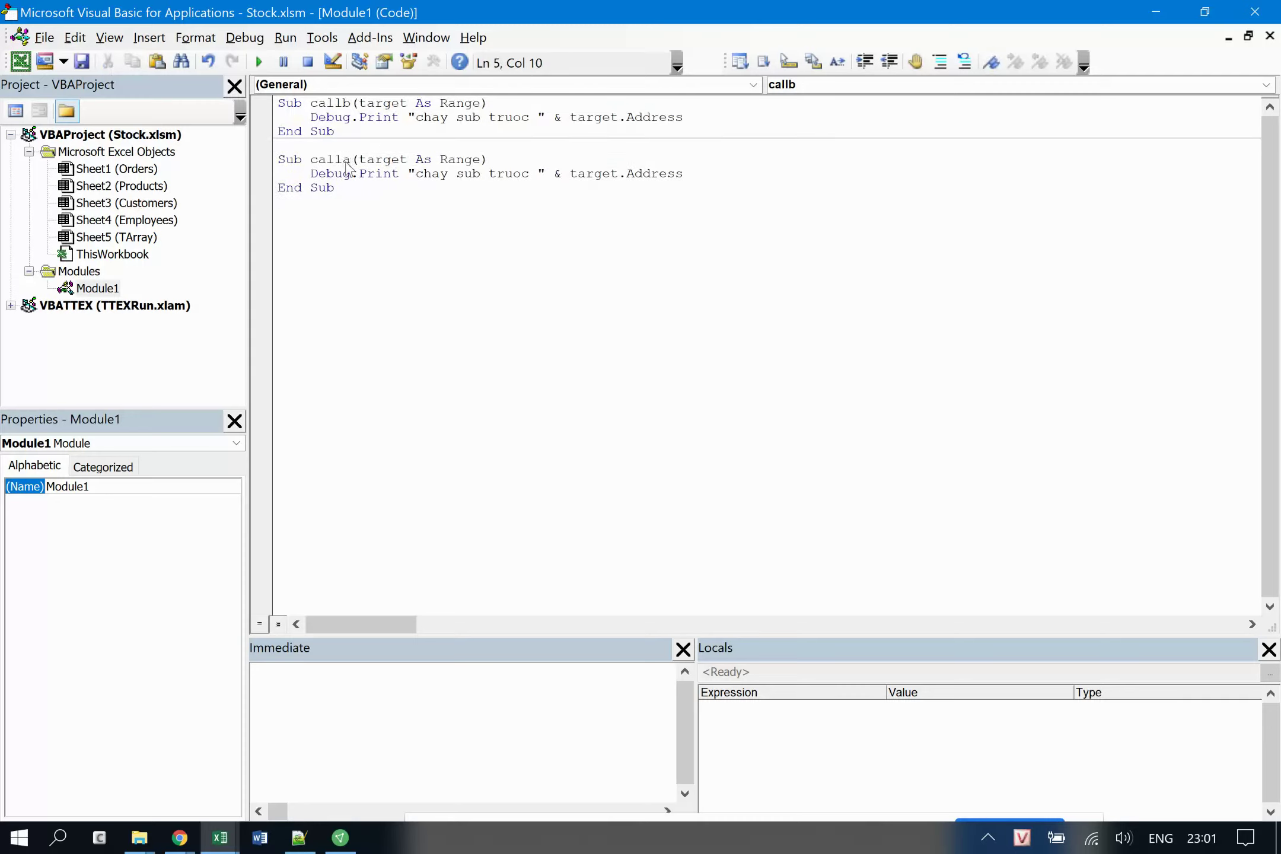
double_click(509, 174)
text(sau)
click(624, 310)
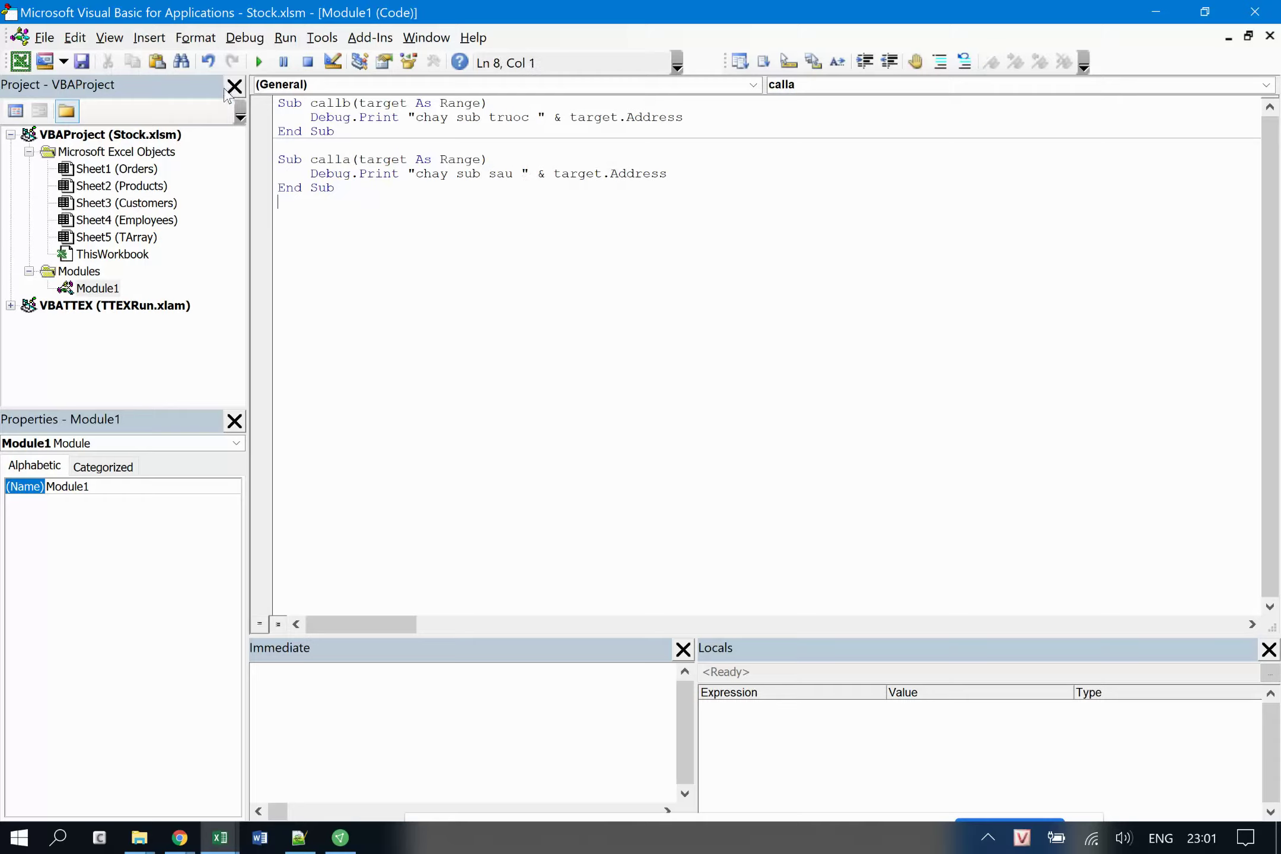
Set breakpoints on the callb and calla Sub lines, then return to Excel and select B2.
click(261, 103)
click(263, 159)
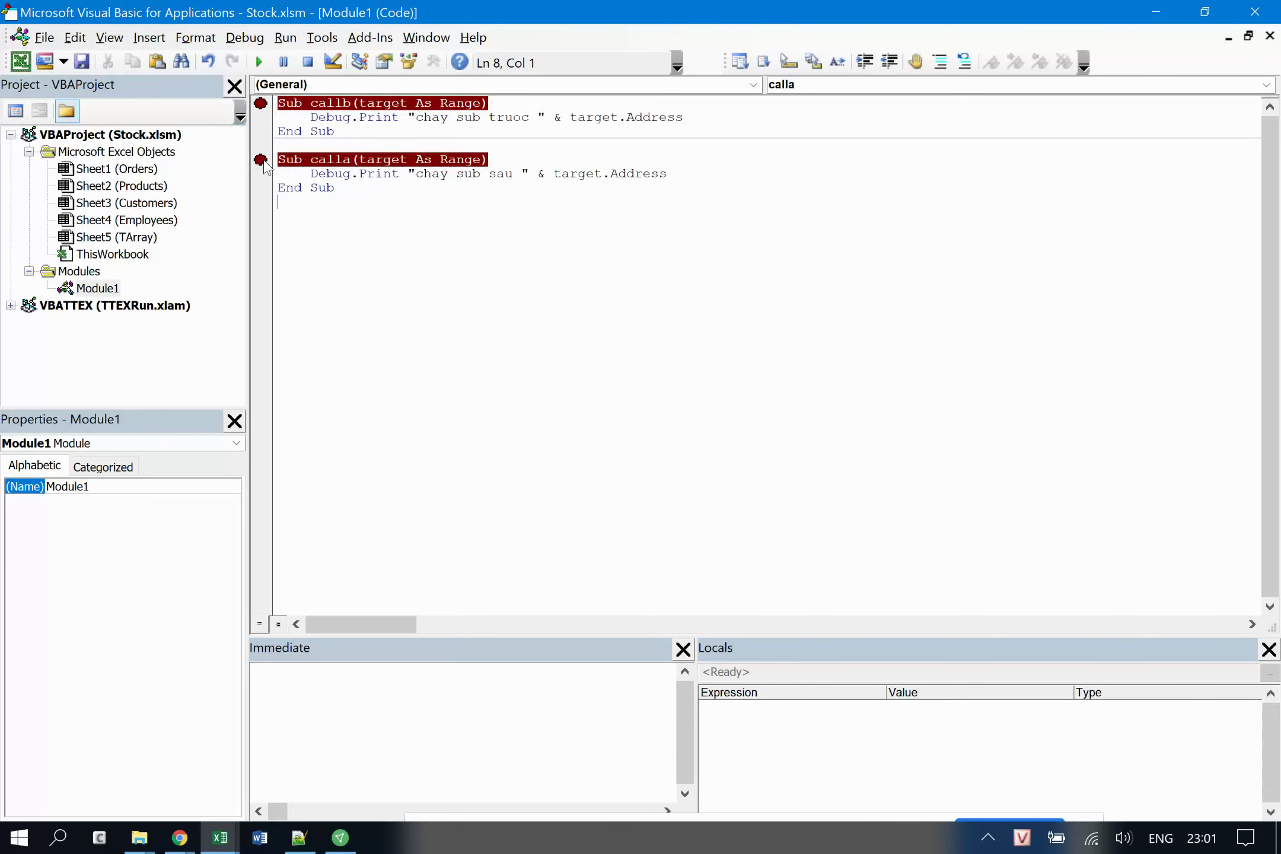
click(1155, 12)
click(560, 430)
click(168, 267)
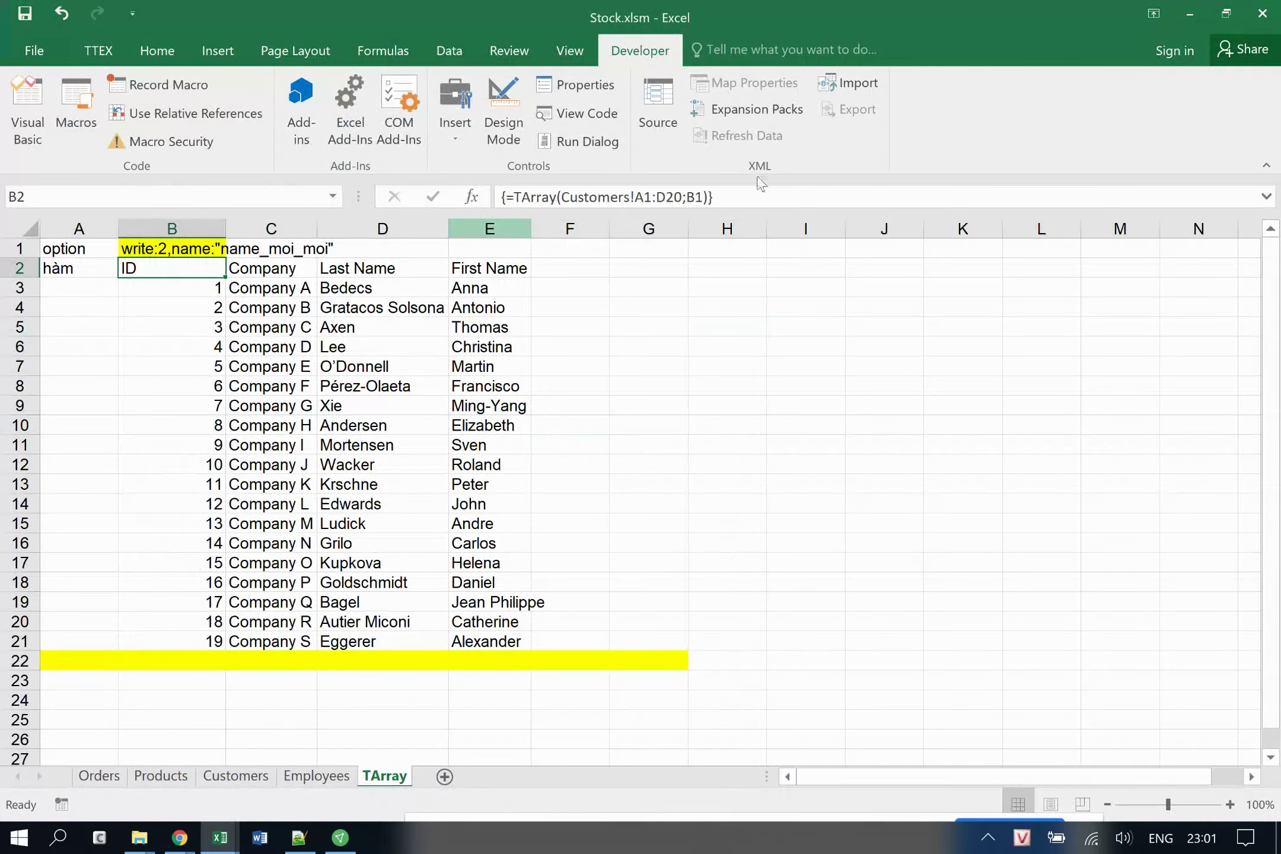
Change B2's array formula range from Customers!A1:D20 to A1:D2.
click(682, 198)
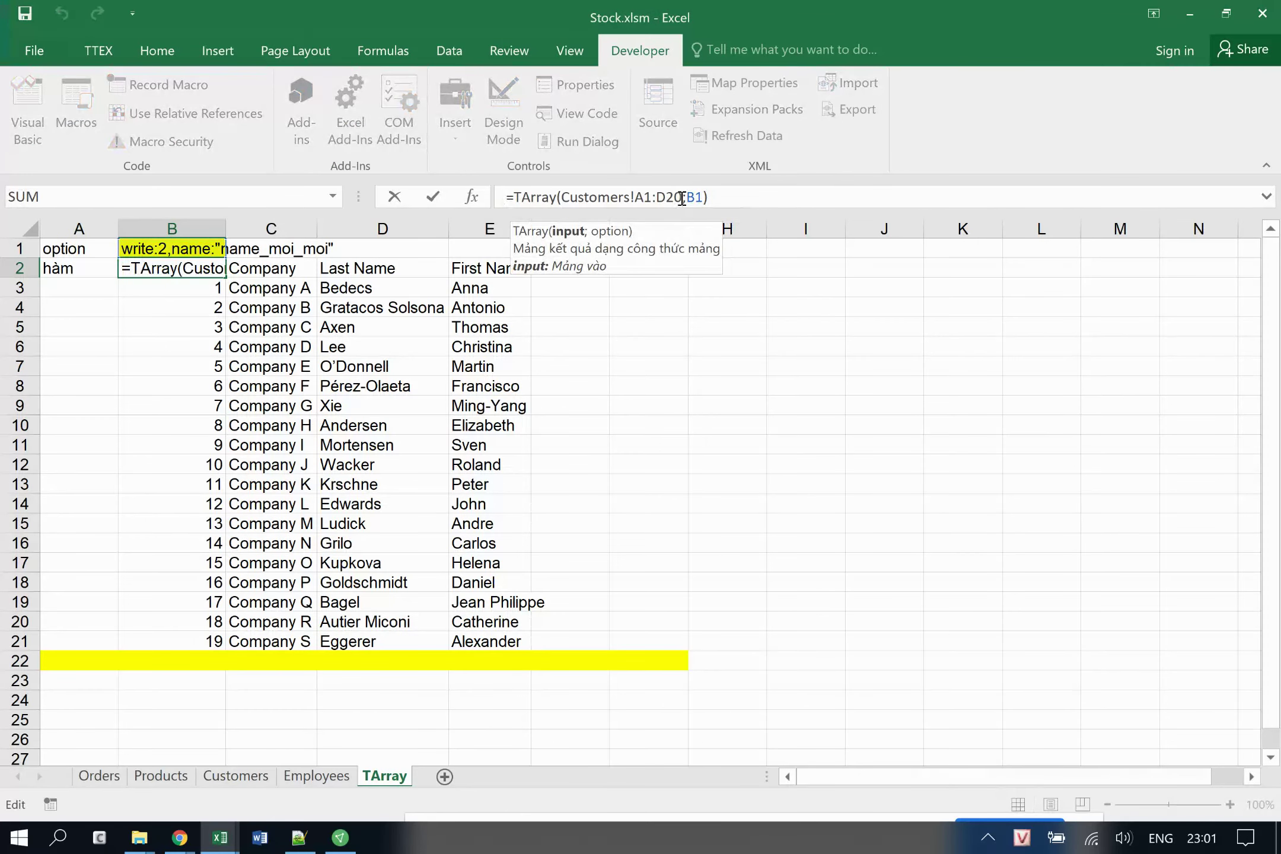
key(BackSpace)
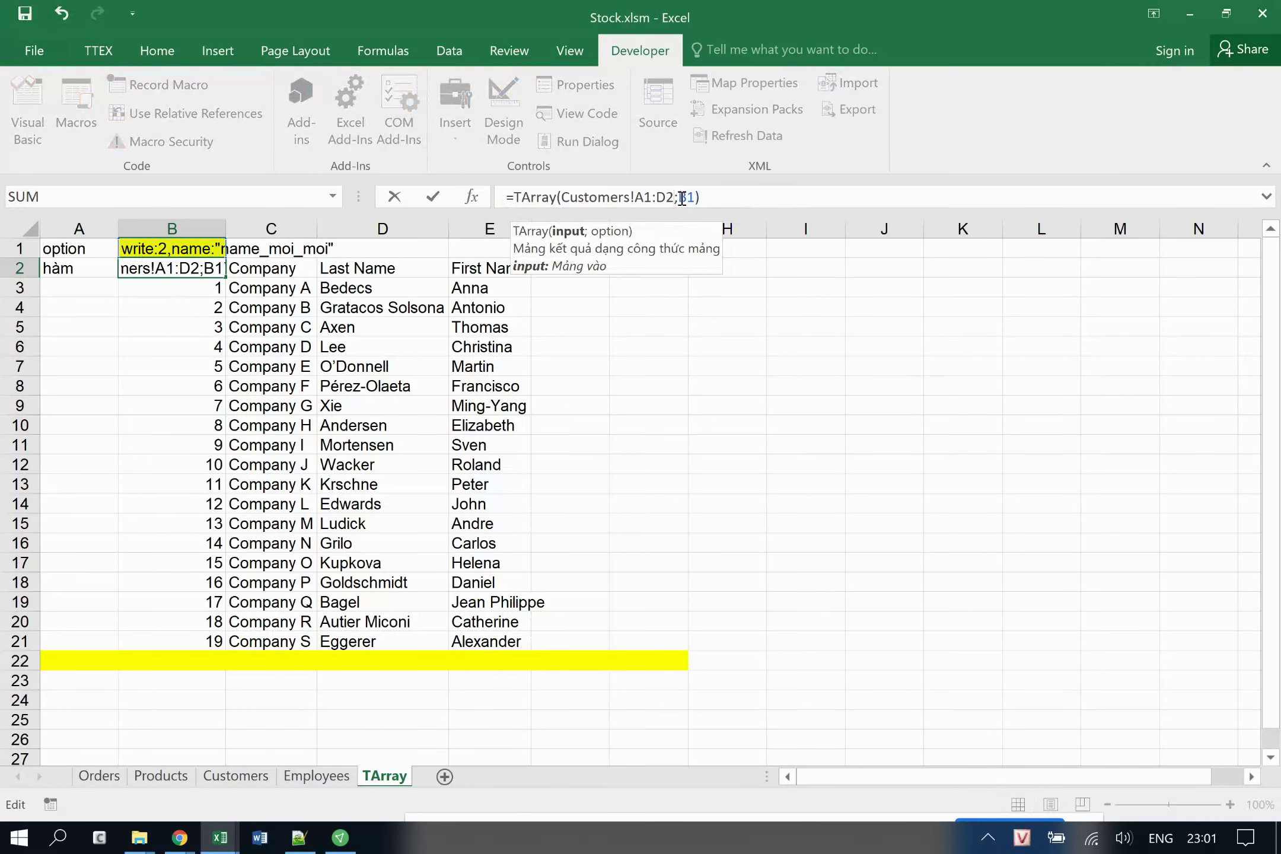
key(ctrl+shift+Return)
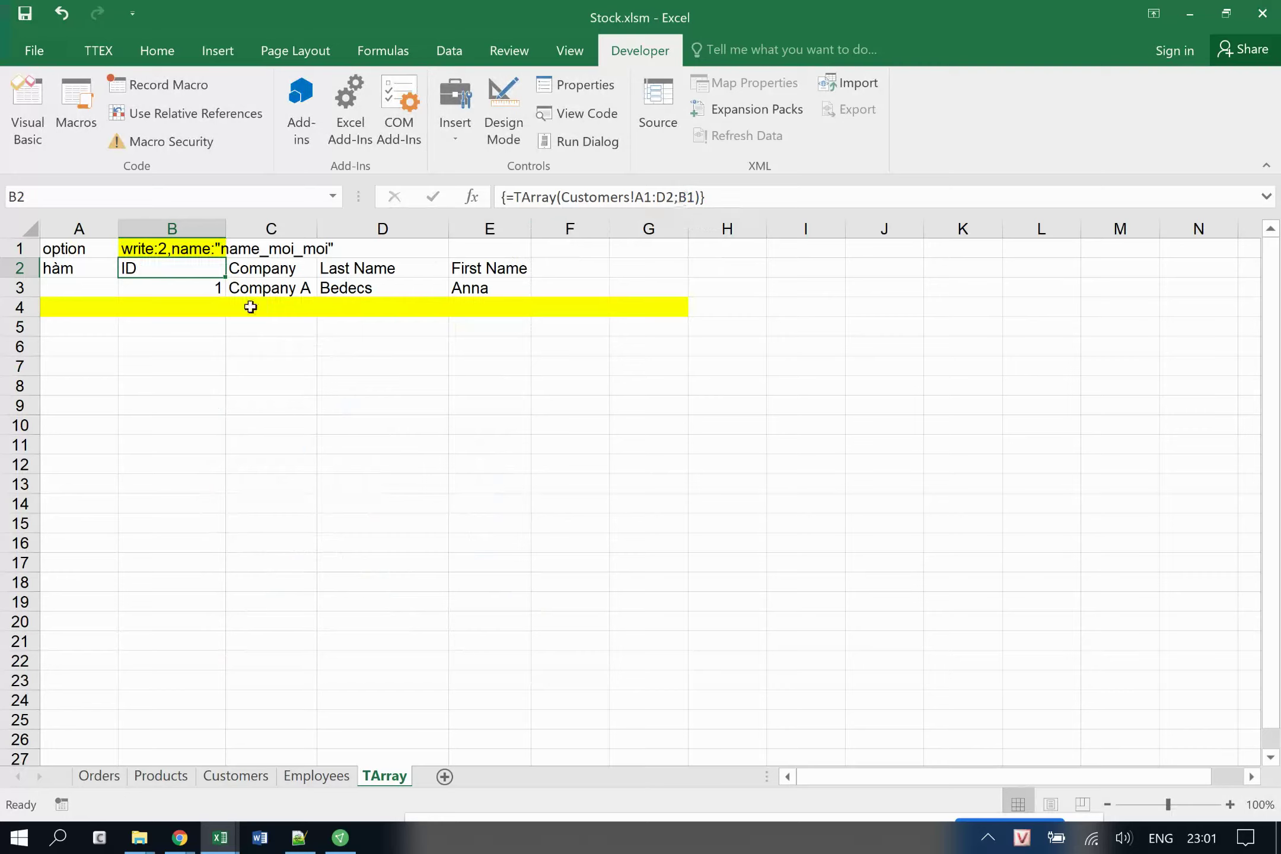
Append ,subb:"callb", suba:"calla" to the B1 options text.
click(192, 245)
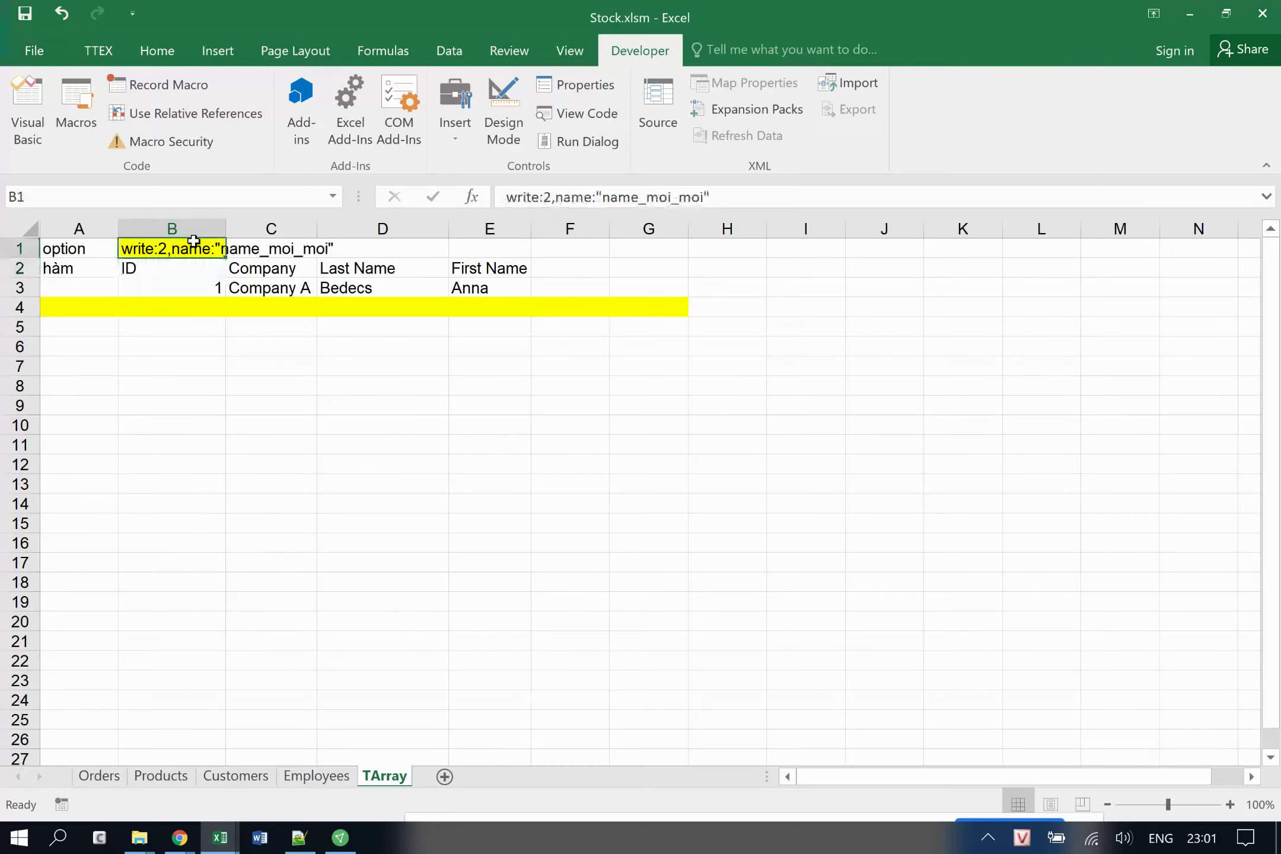
click(819, 197)
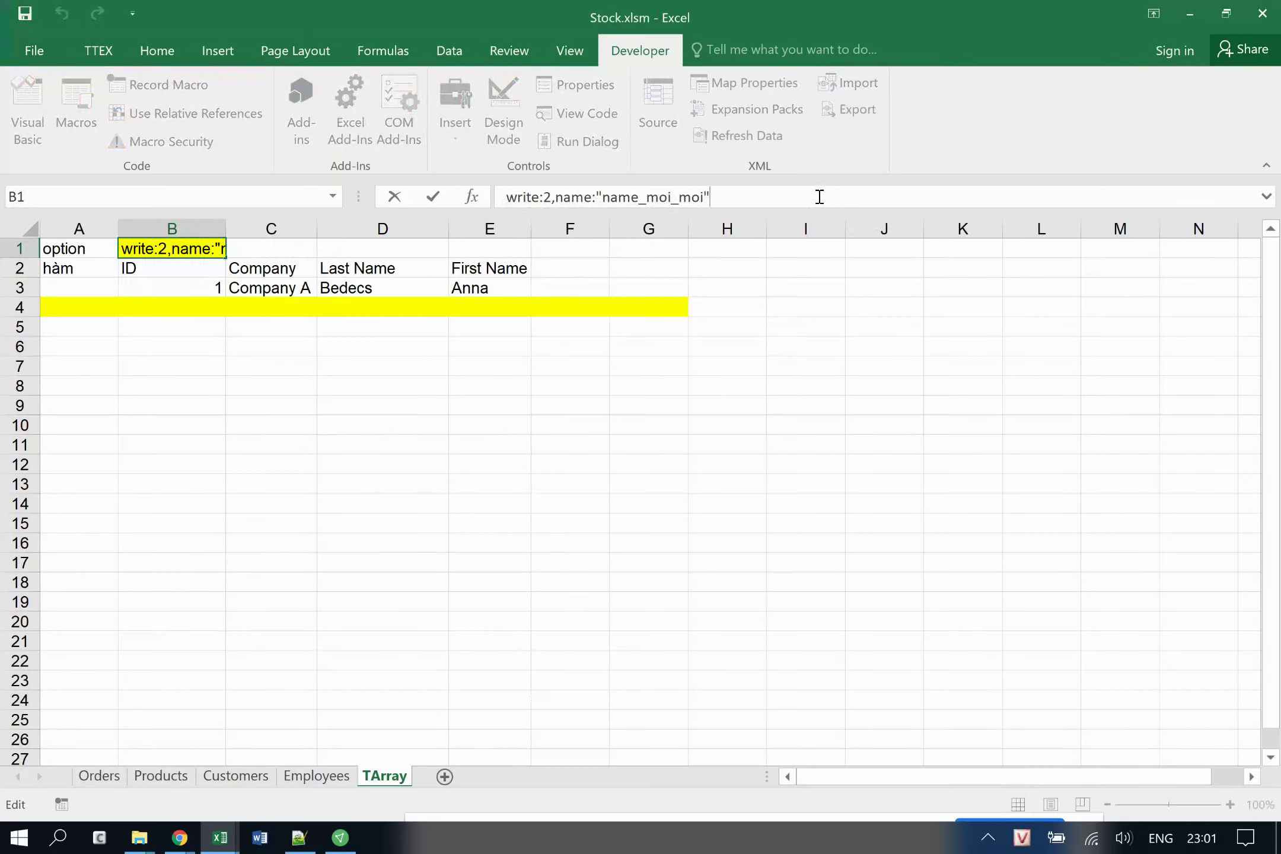
text(,)
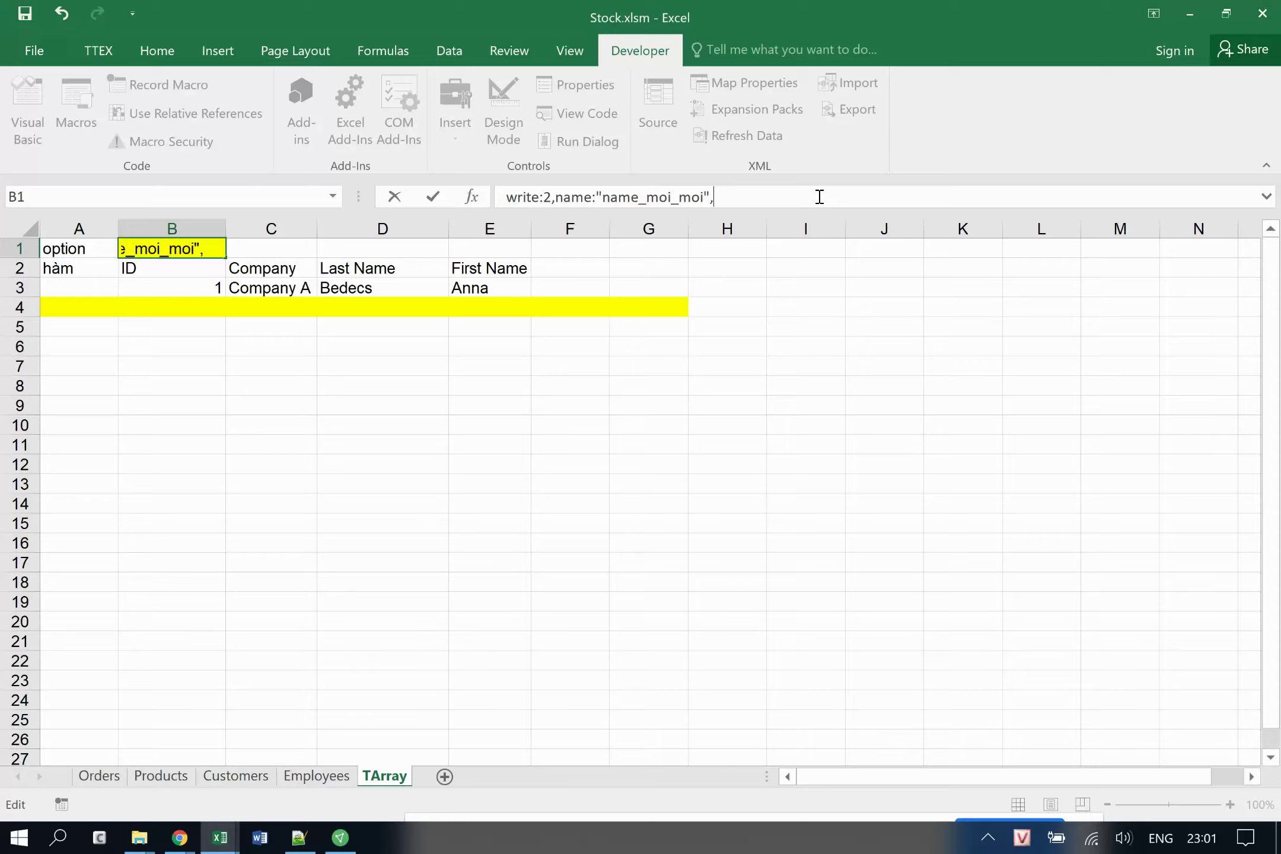
text(subb")
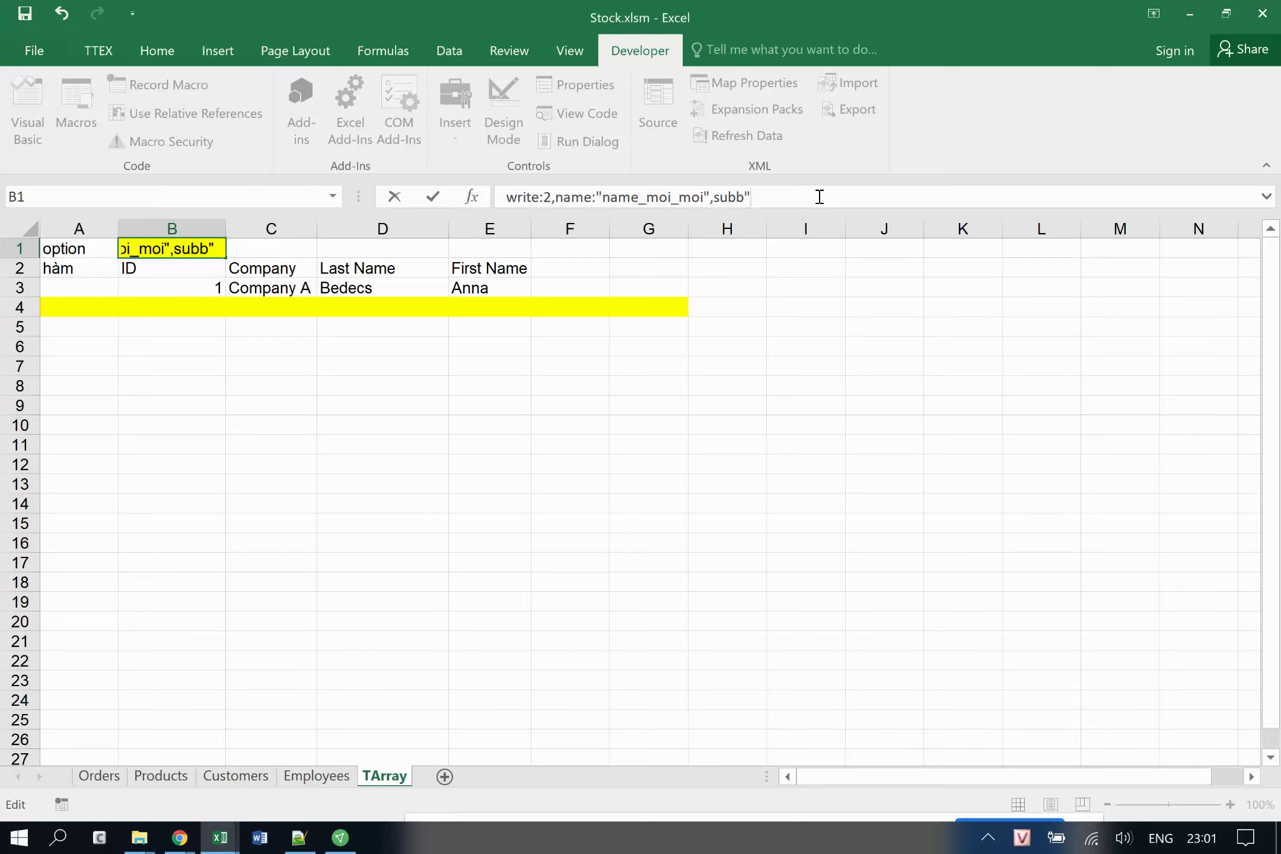
key(BackSpace)
text(:)
text(callb")
key(BackSpace)
key(BackSpace)
key(BackSpace)
key(BackSpace)
key(BackSpace)
key(BackSpace)
text("callb",)
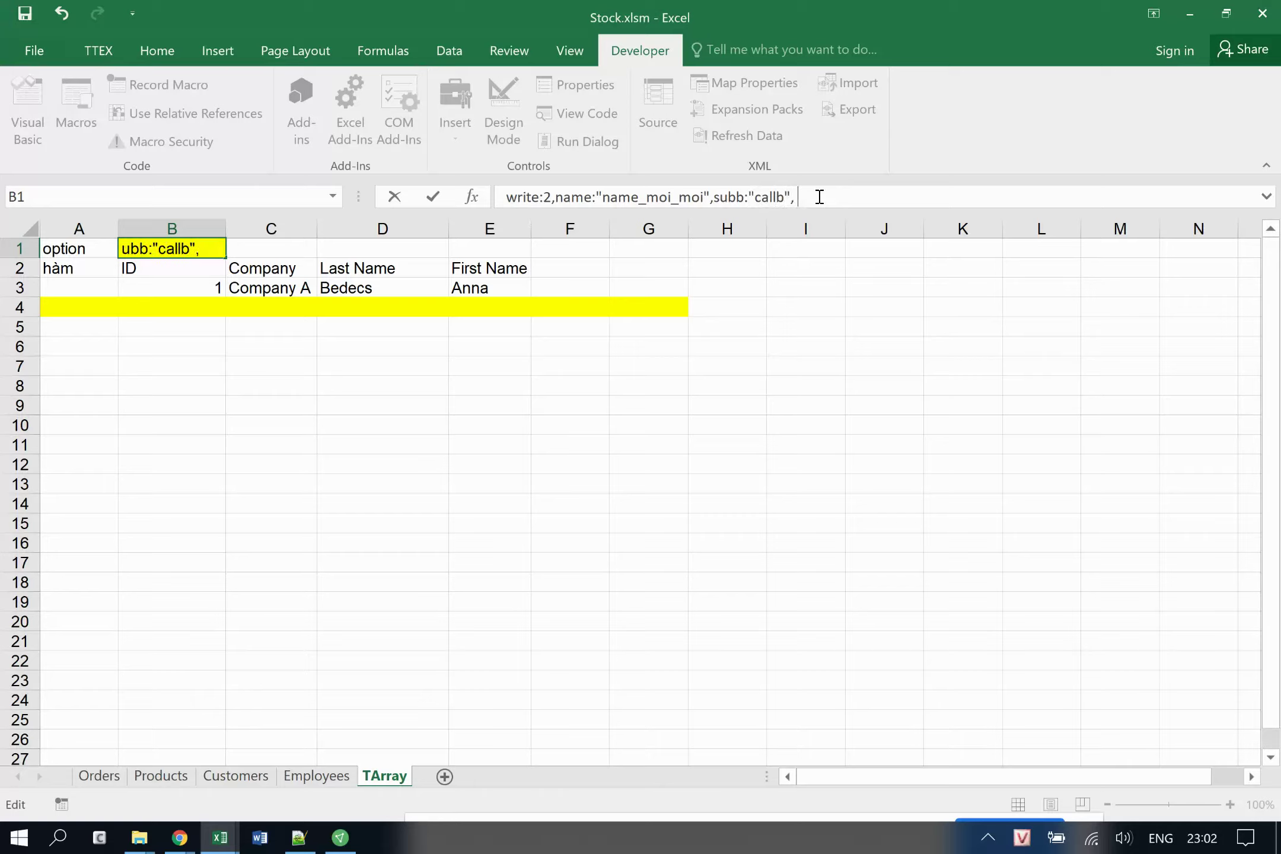
text( suba)
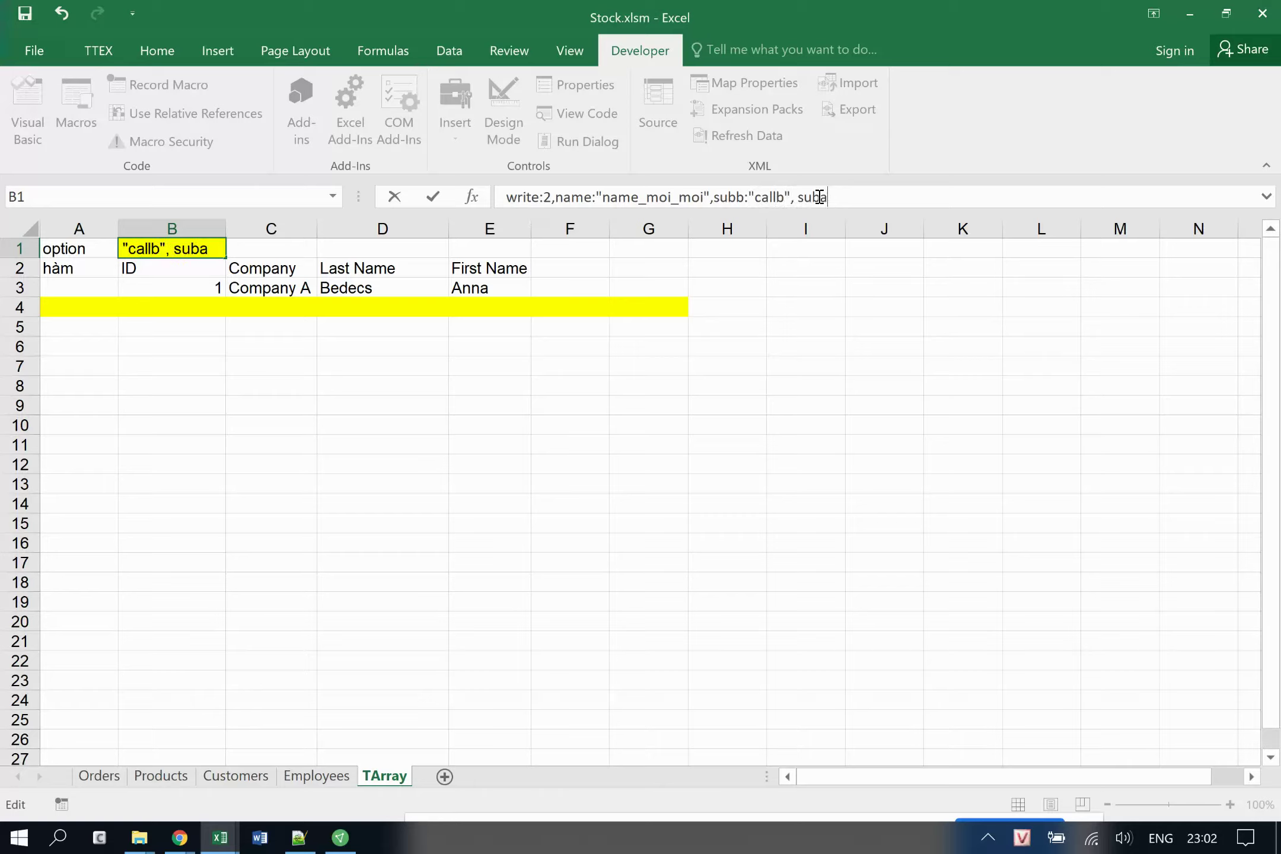
text(:"calla")
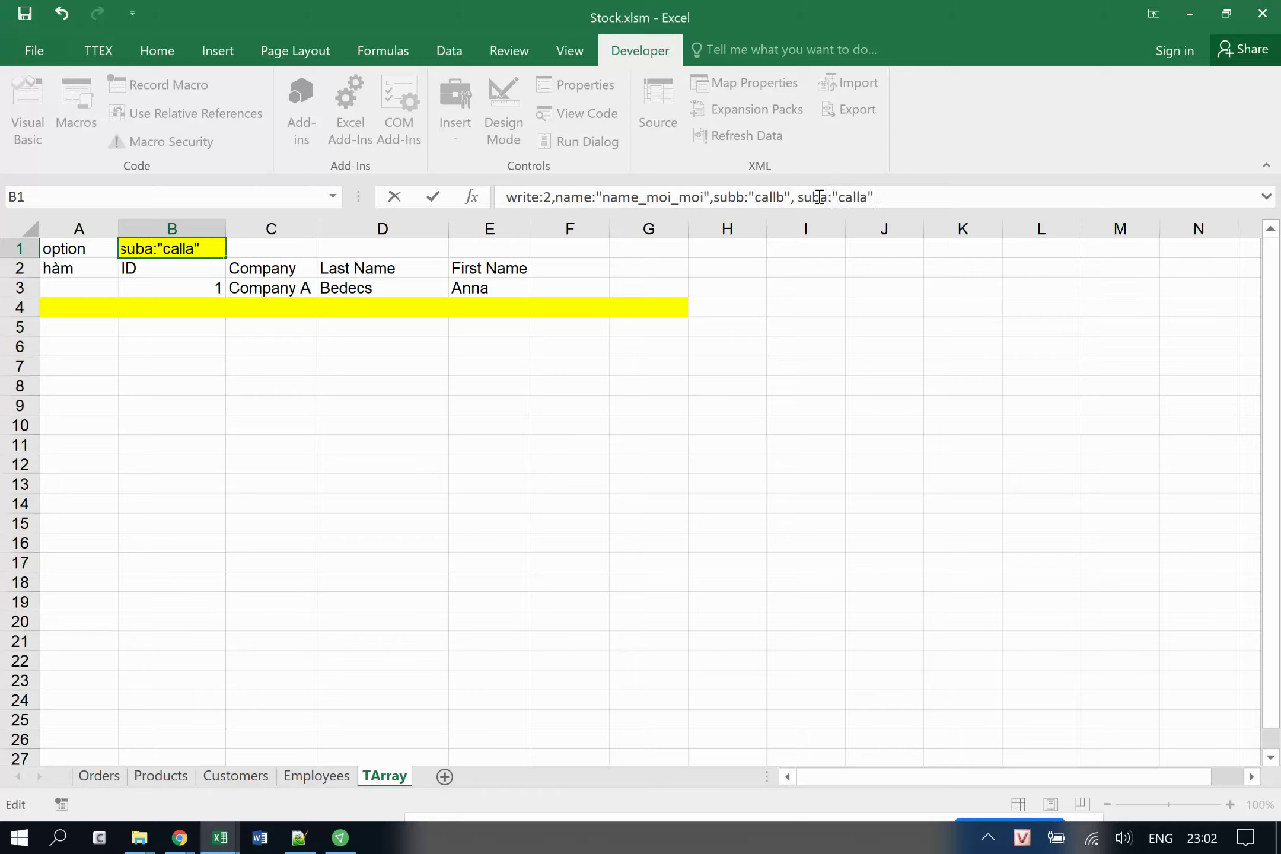
key(Return)
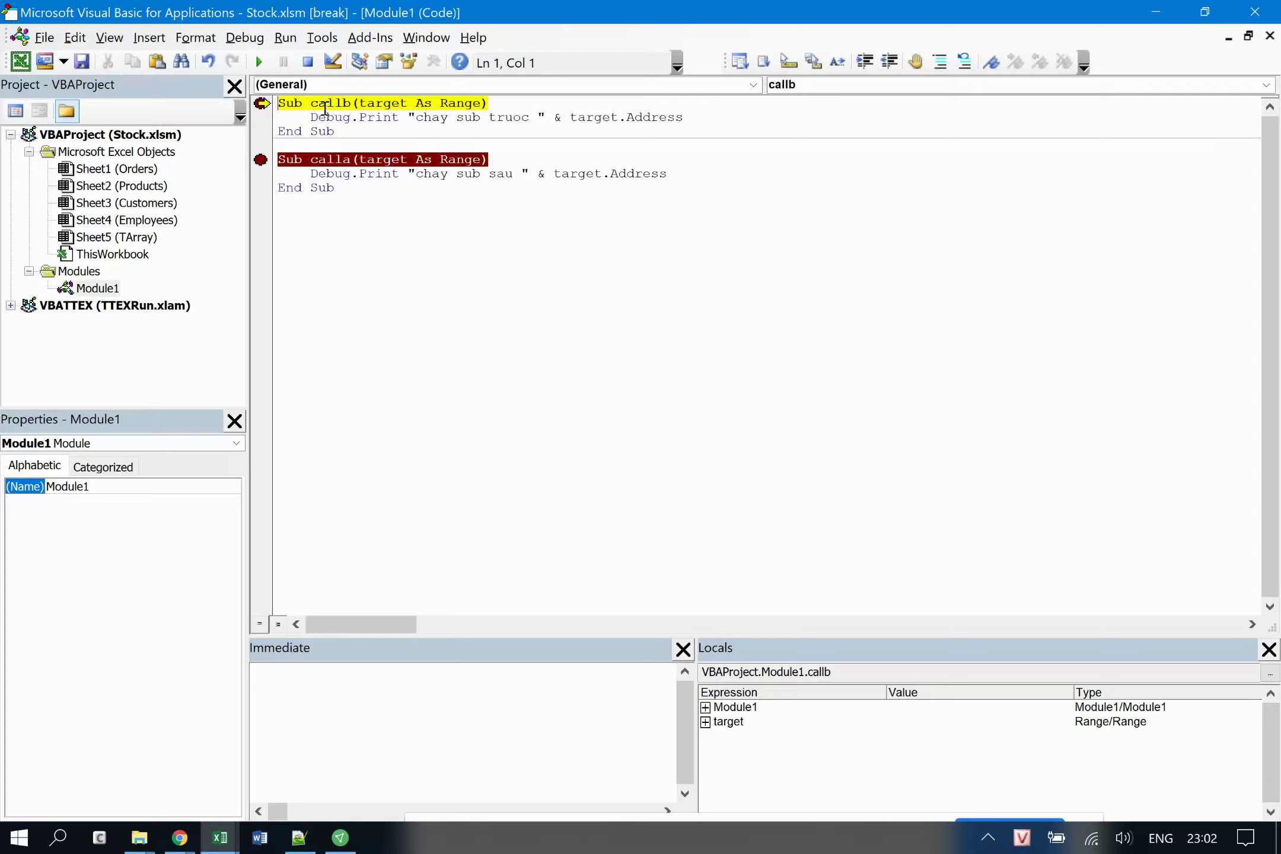
Step through callb with F8 and check its "chay sub truoc" line in the Immediate window.
key(F8)
key(F8)
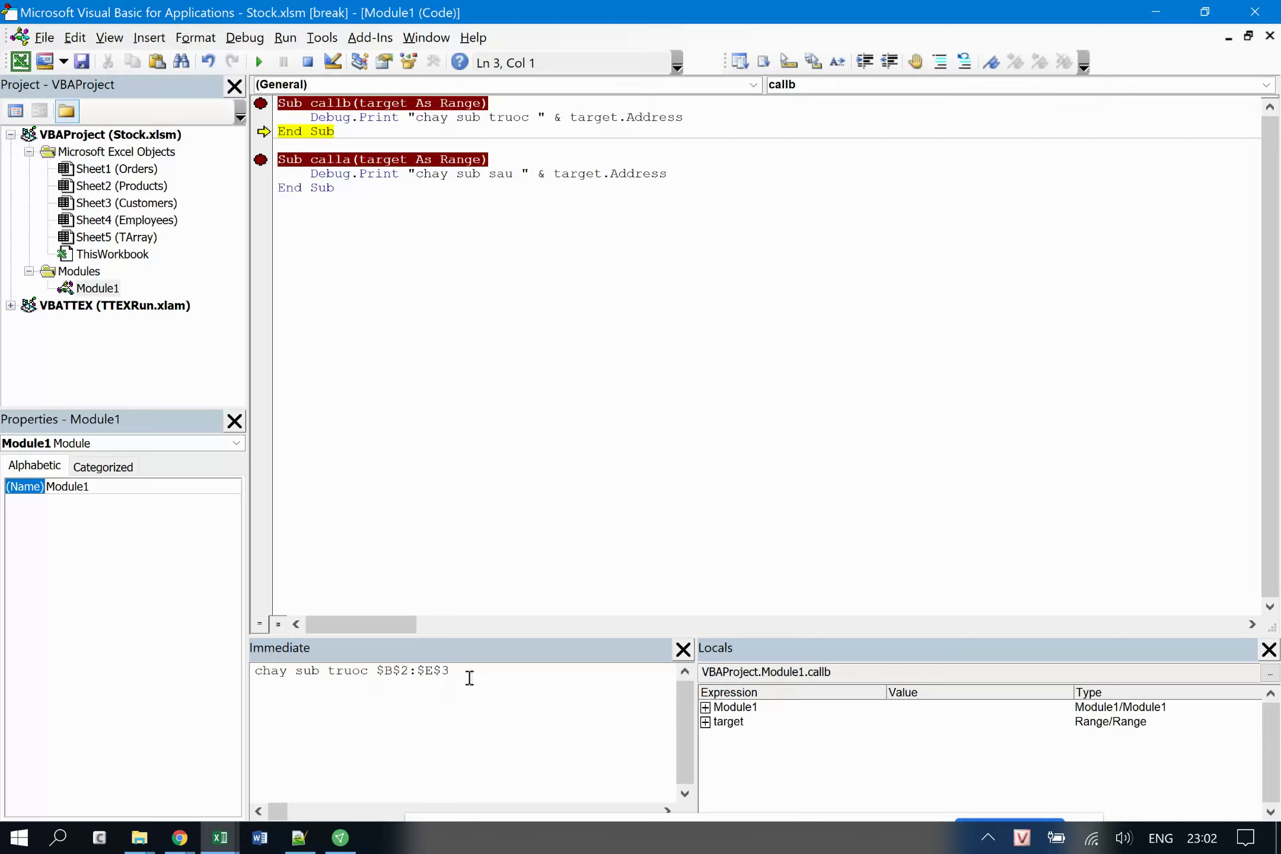
drag(478, 673, 257, 688)
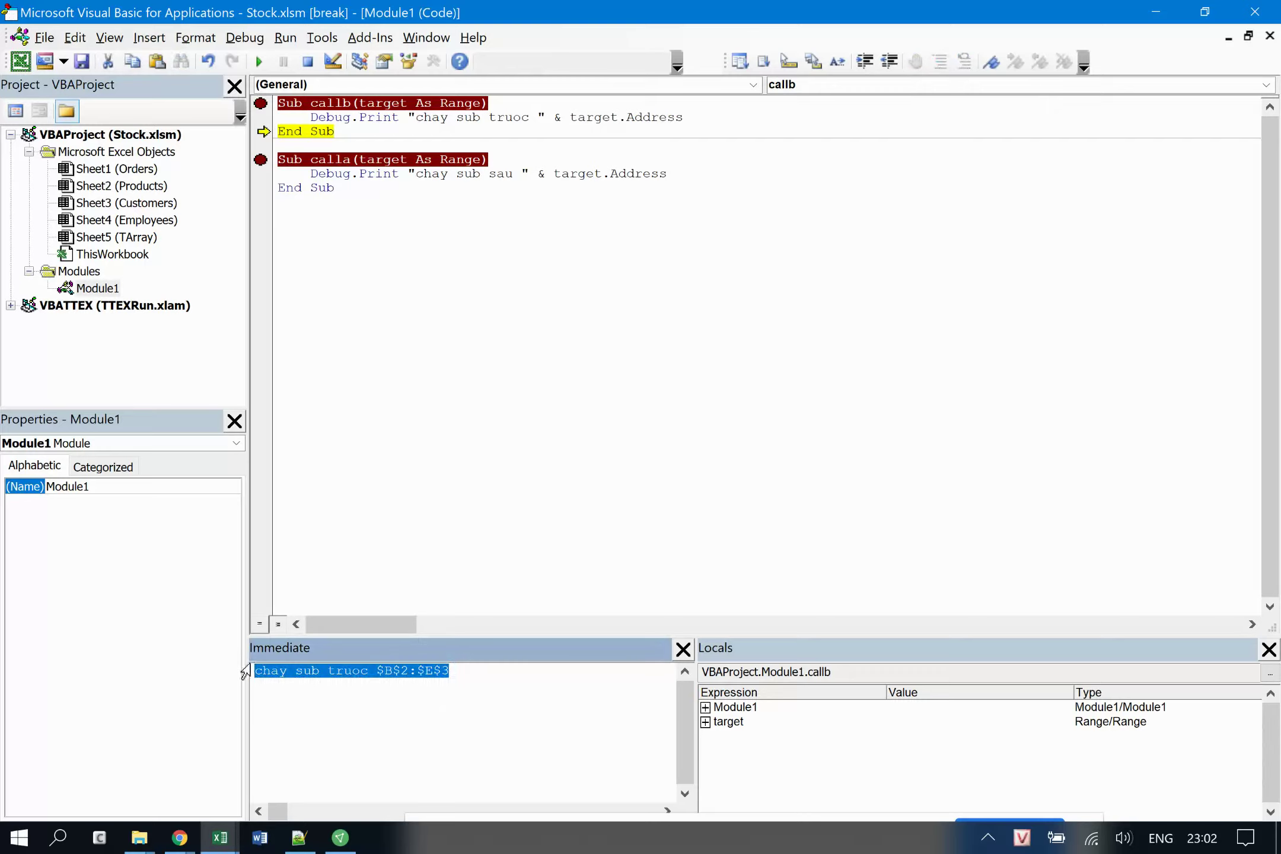
click(1156, 16)
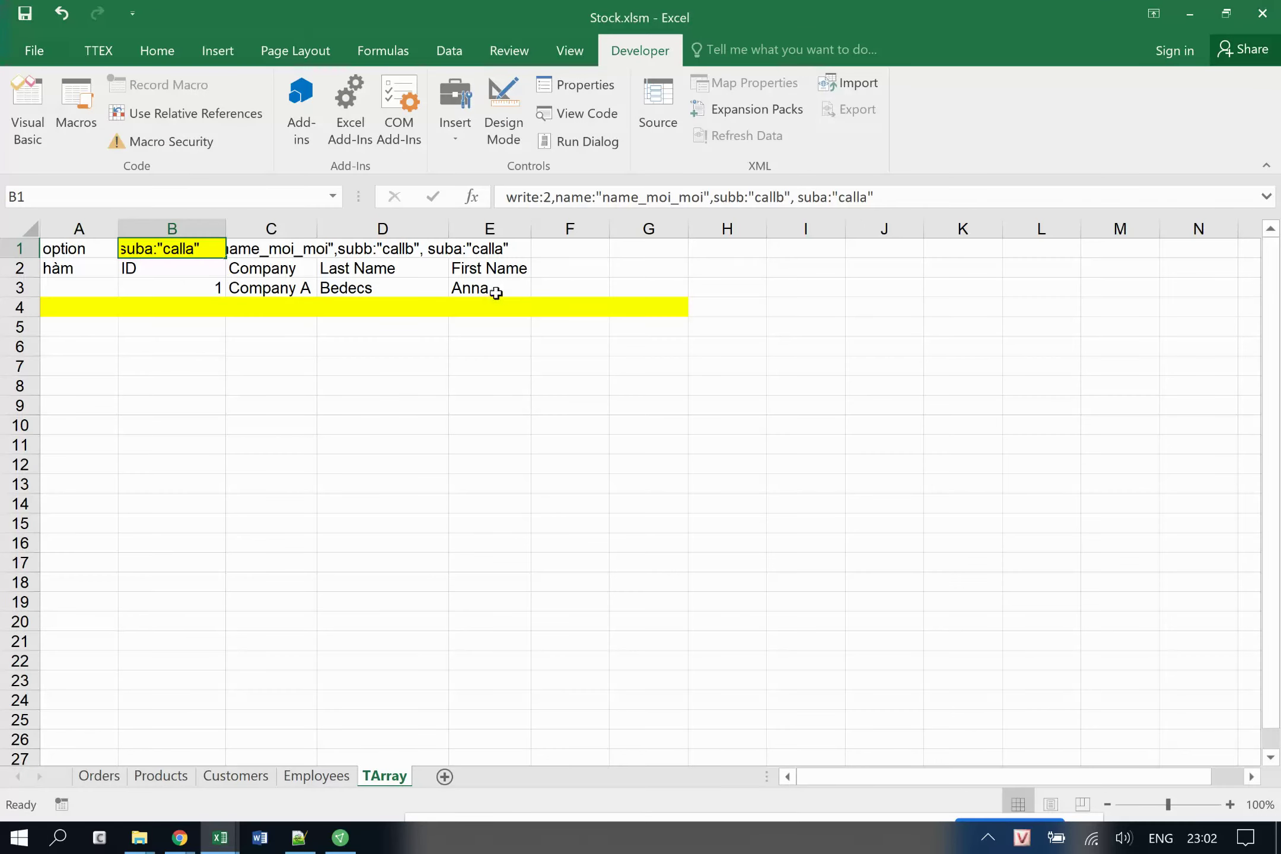
mouse_move(219, 837)
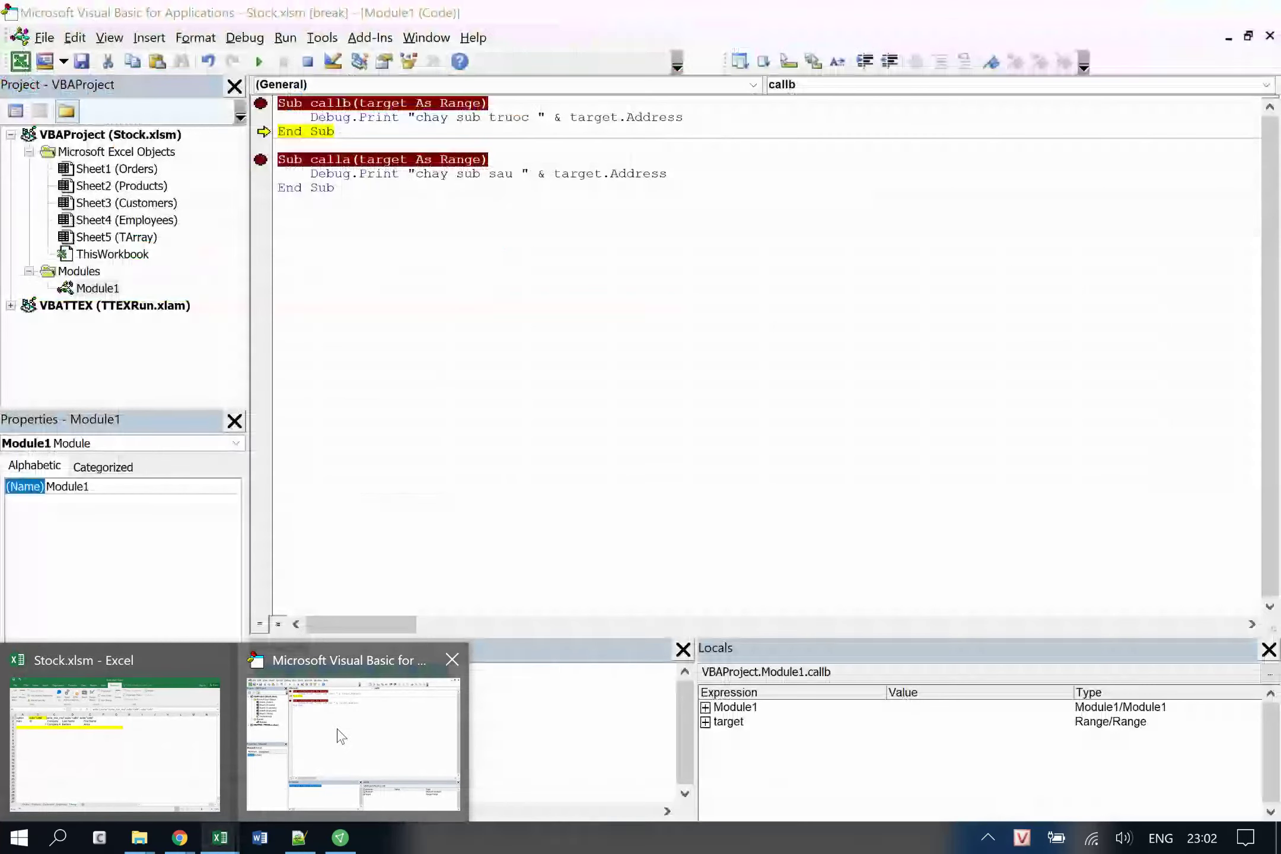
Step through calla, check its "chay sub sau" $B$2:$E$3 output, and reset the project.
click(337, 736)
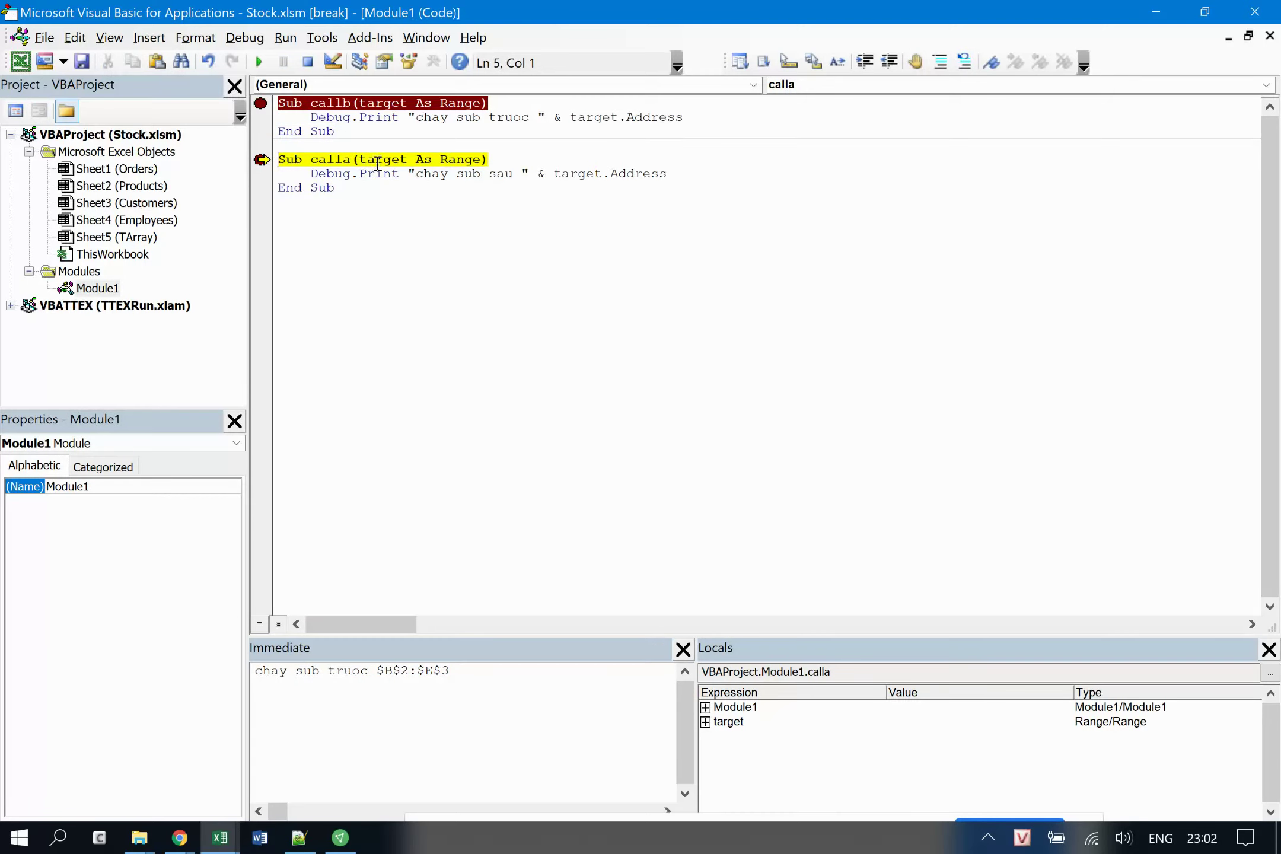
key(F8)
key(F8)
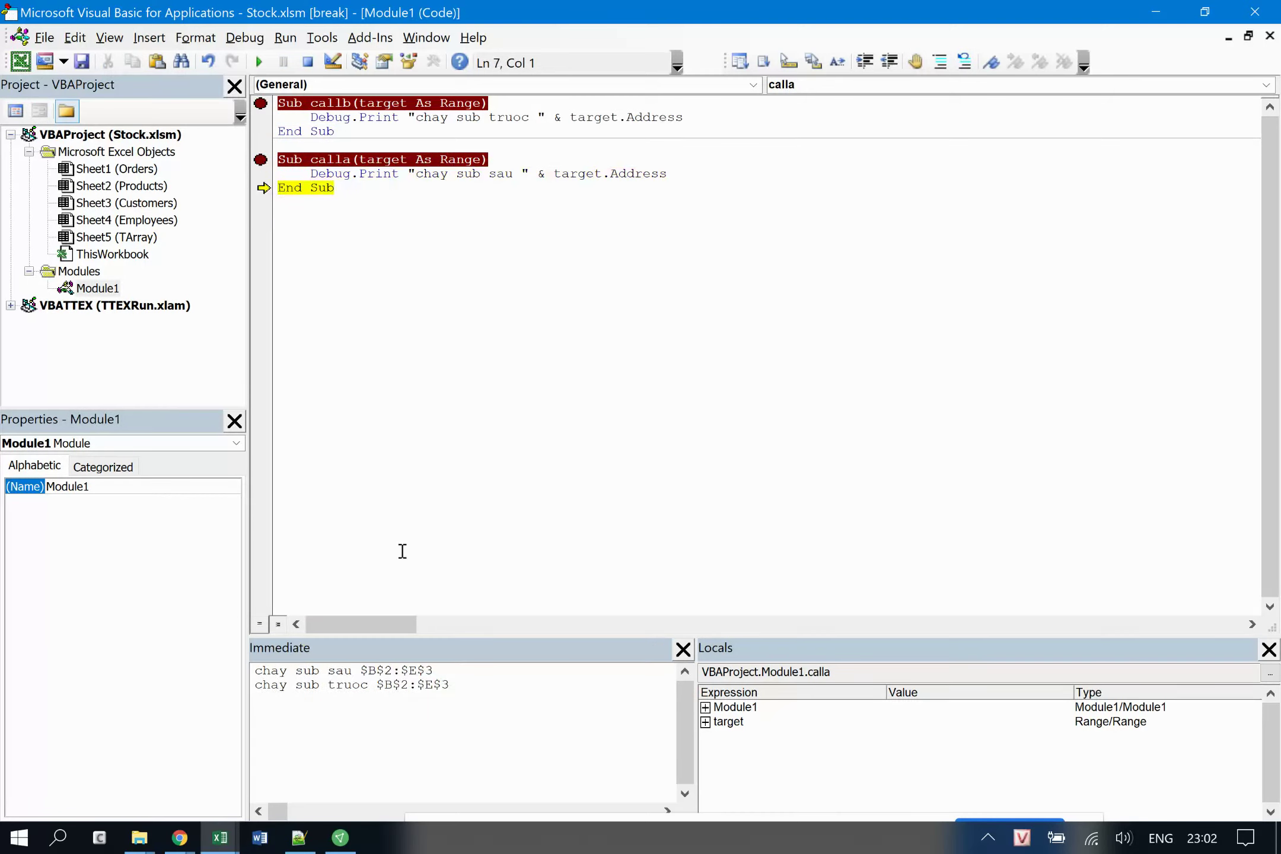
click(457, 669)
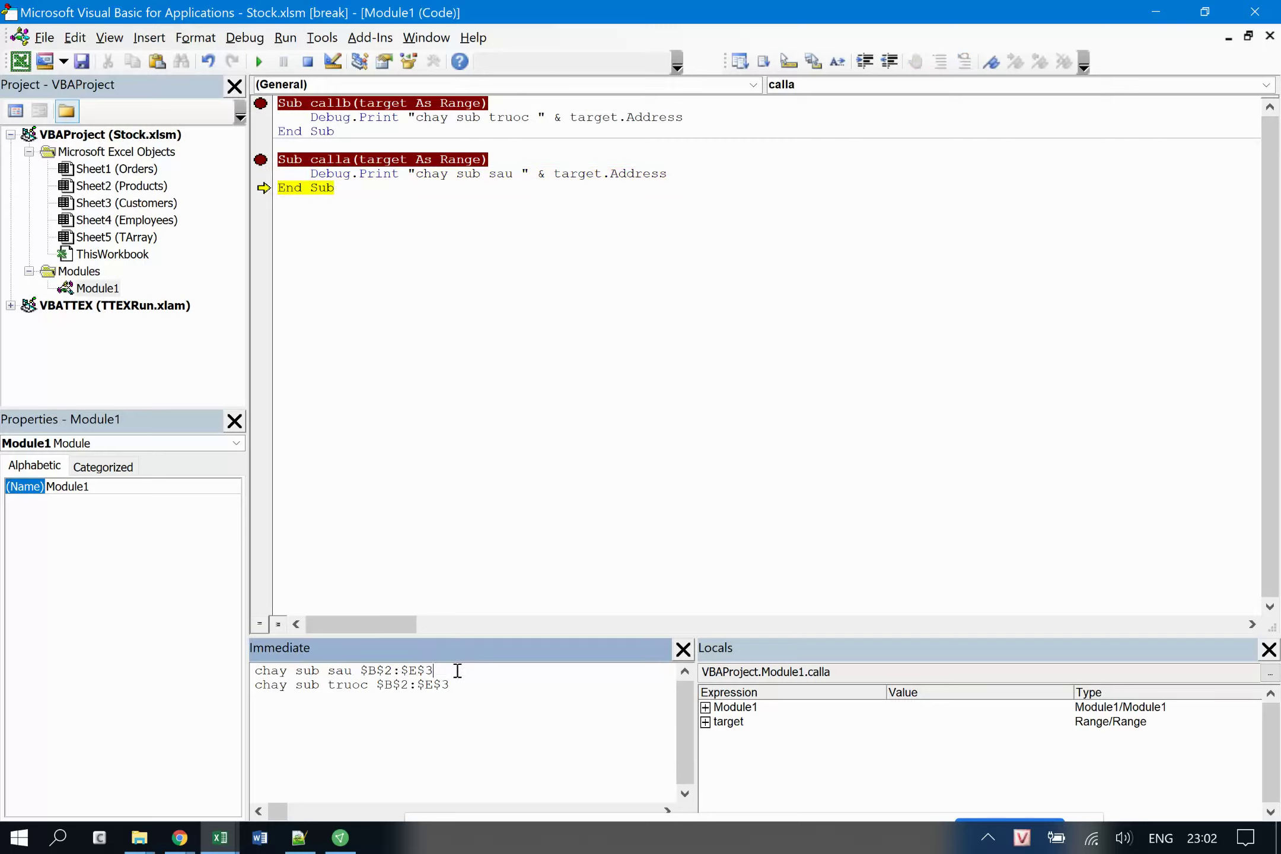
drag(457, 670, 366, 670)
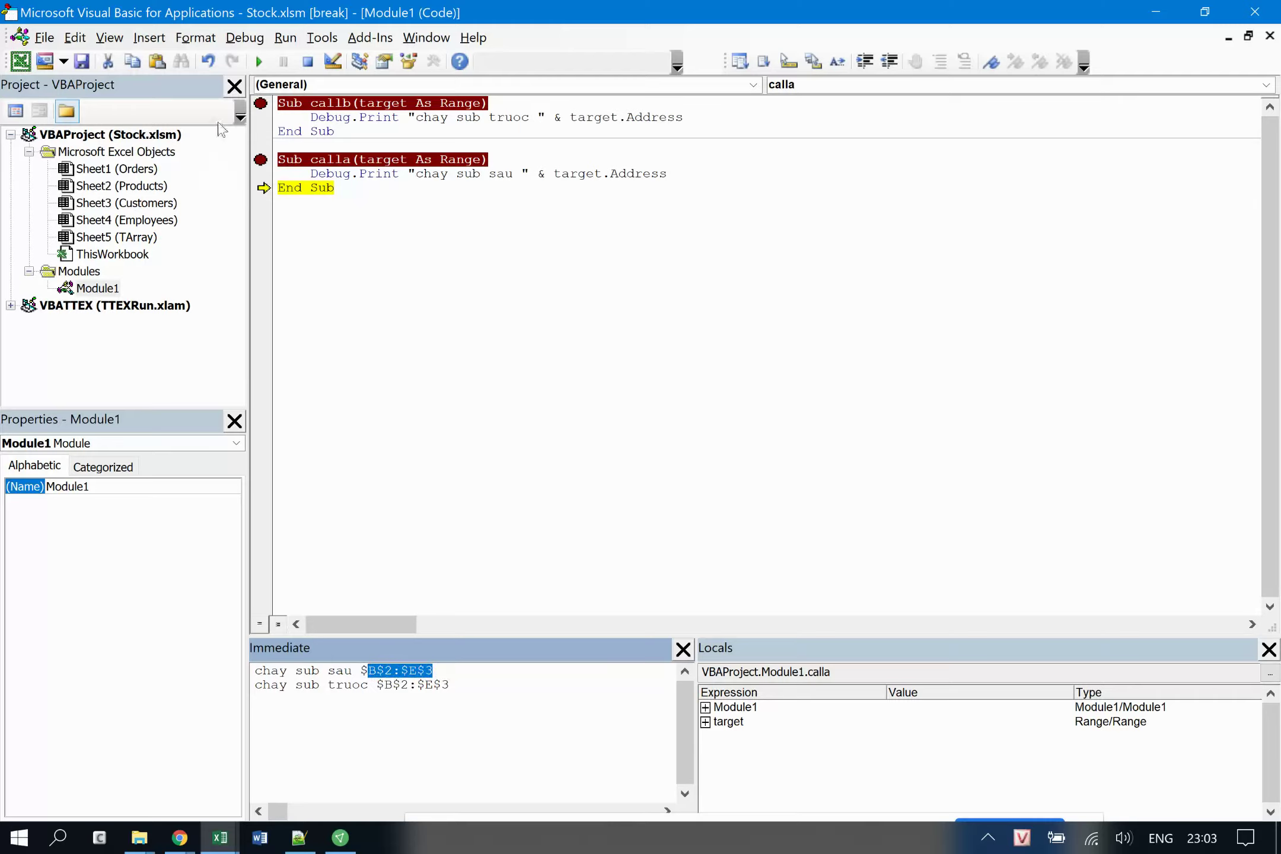
click(261, 64)
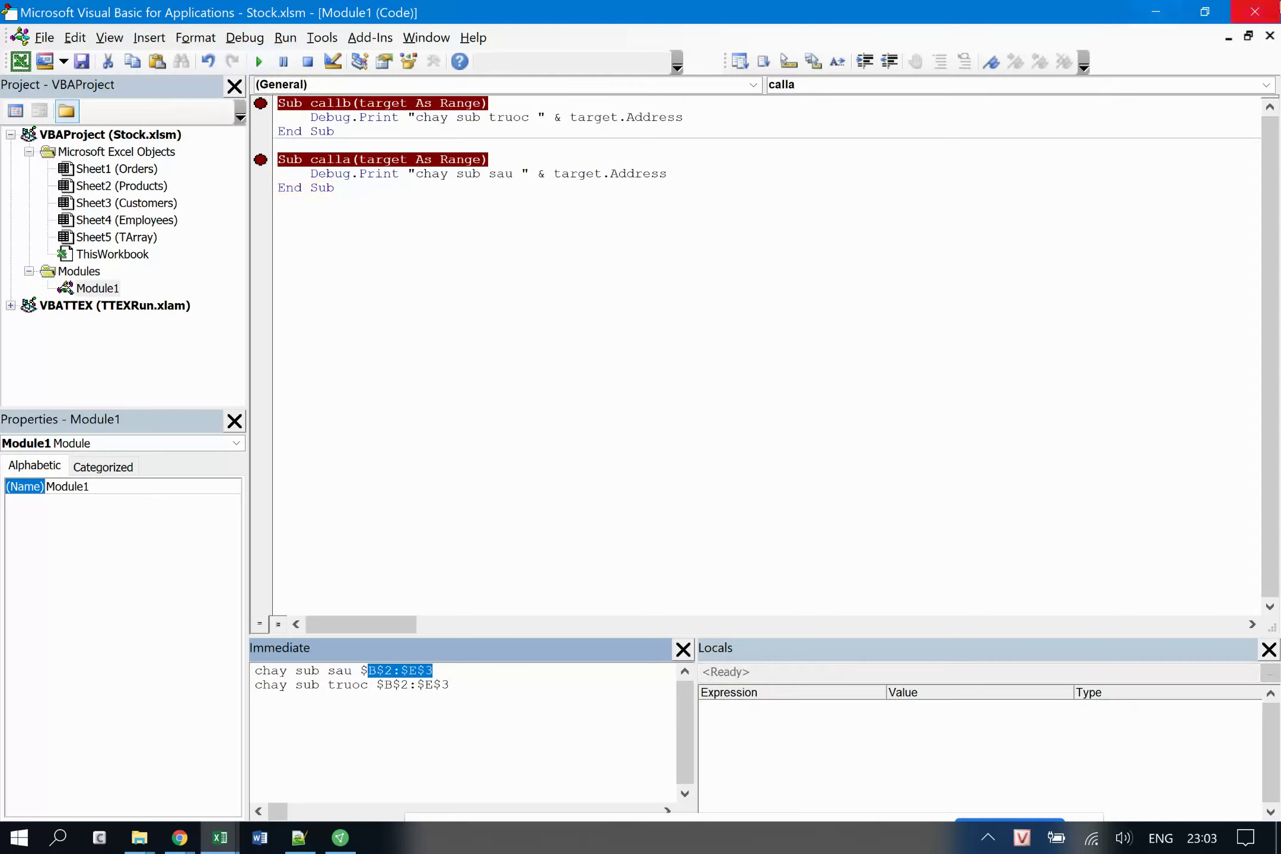
Change B2's formula to =TArray(Customers!A1:D20;B1) and recommit it as an array formula.
click(1162, 11)
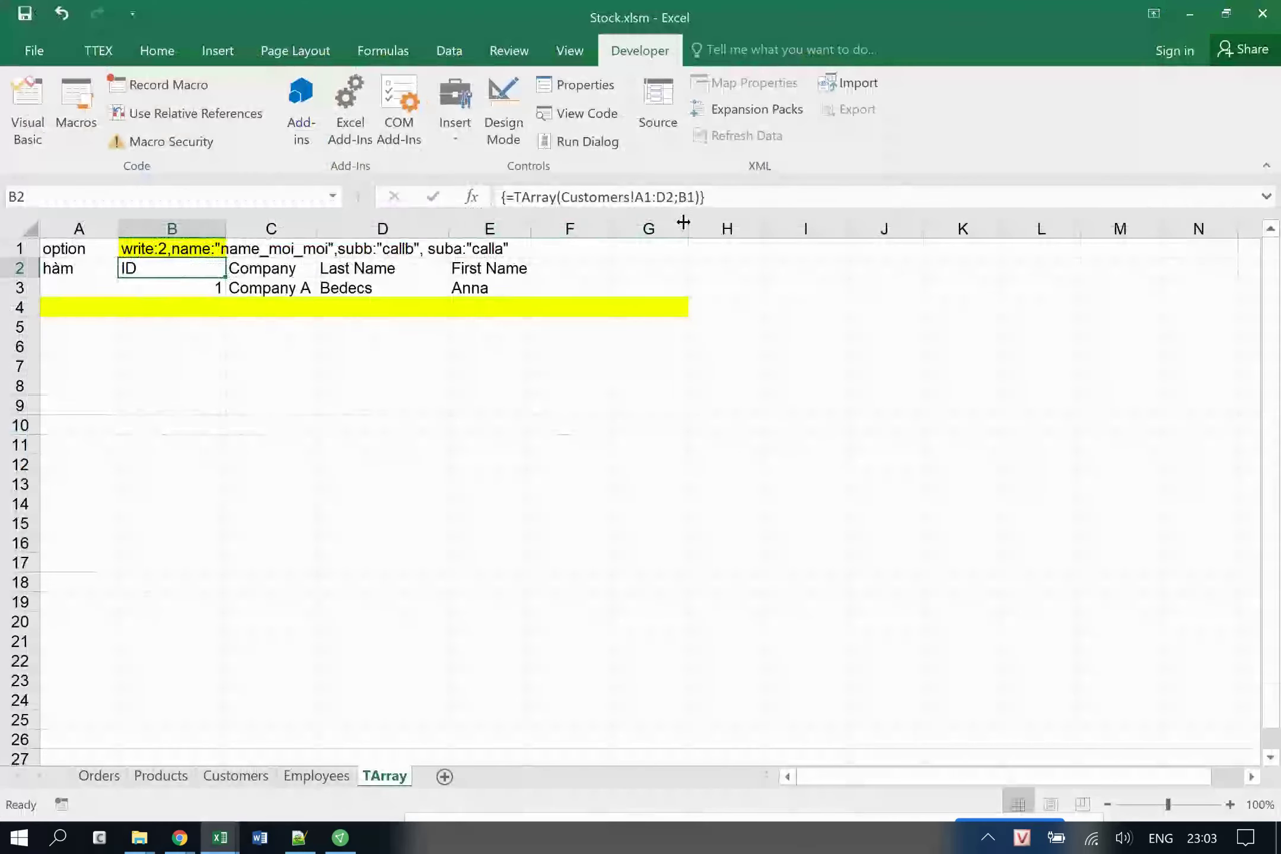
click(673, 196)
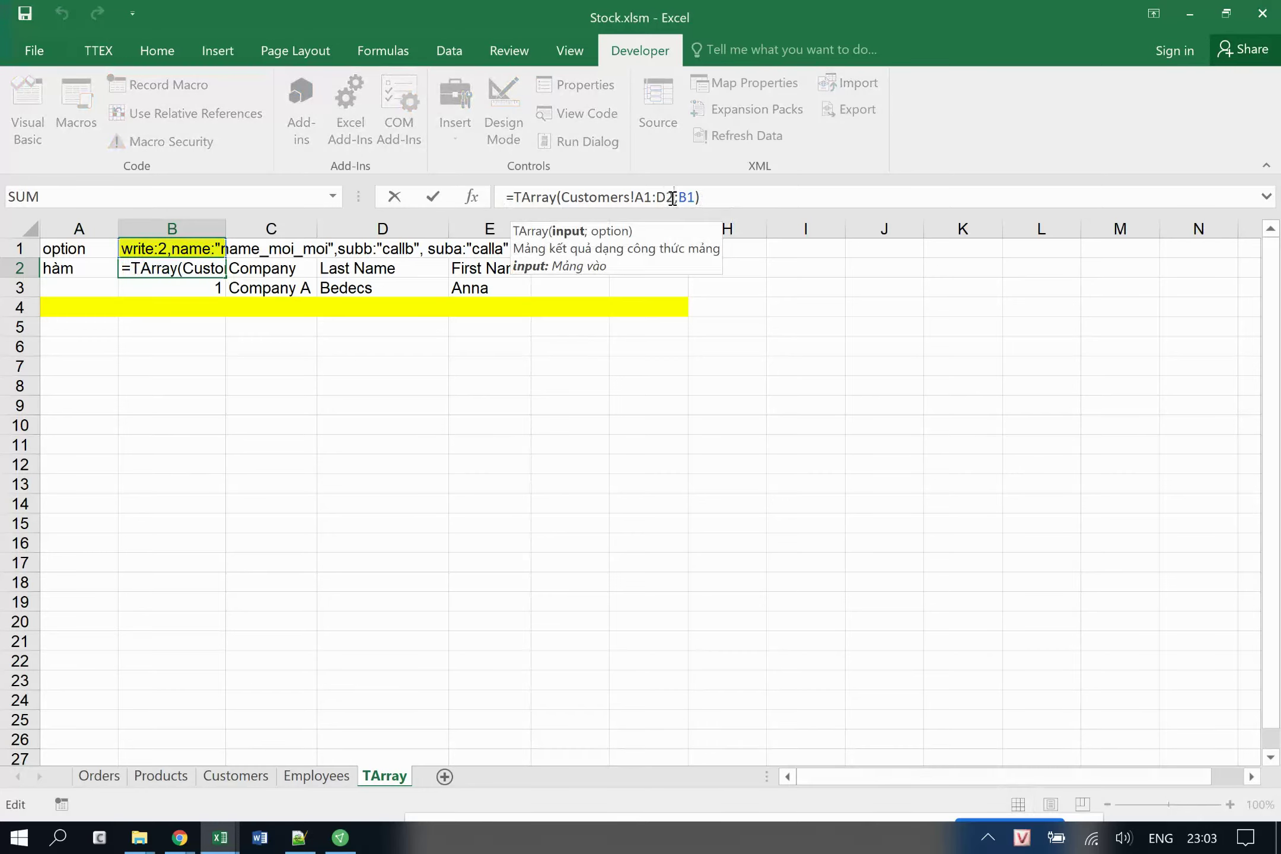
text(0)
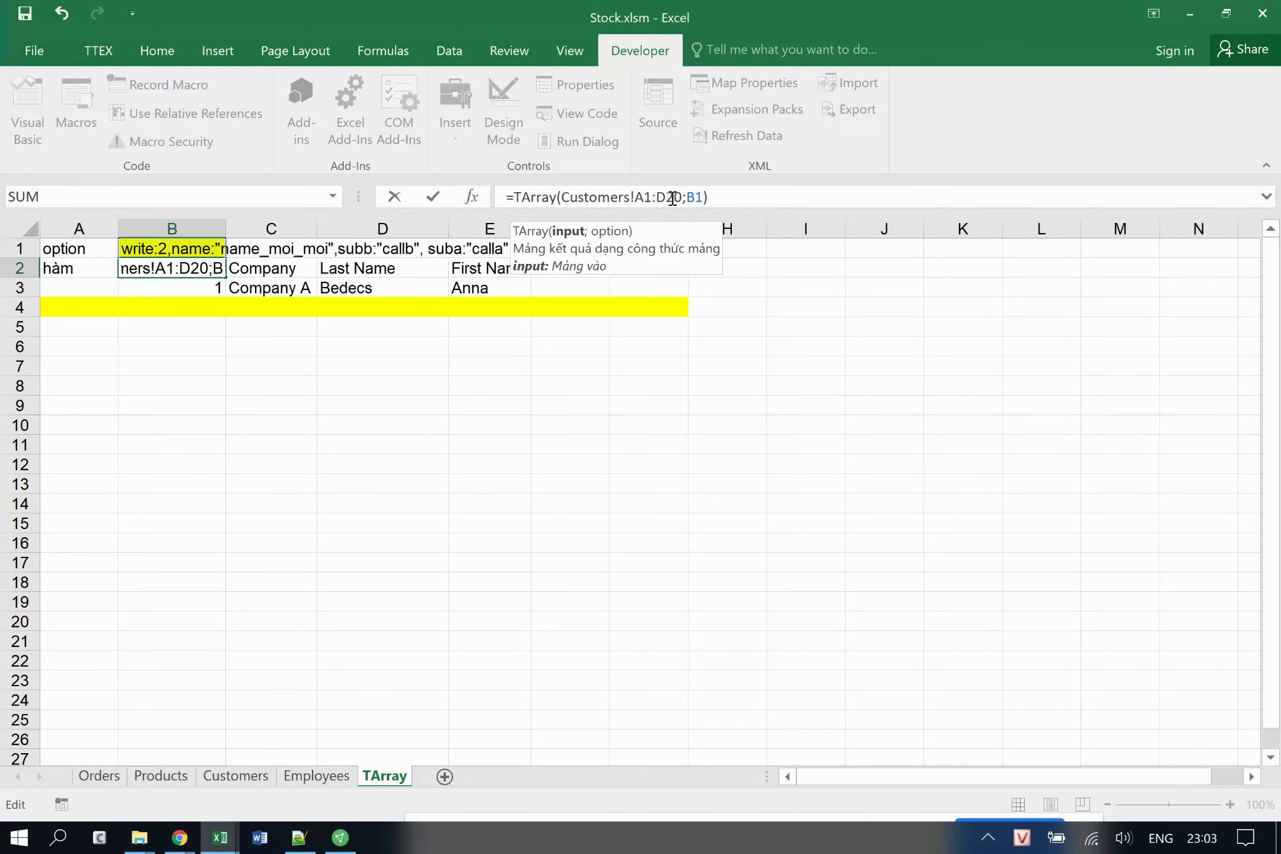
key(ctrl+shift+Return)
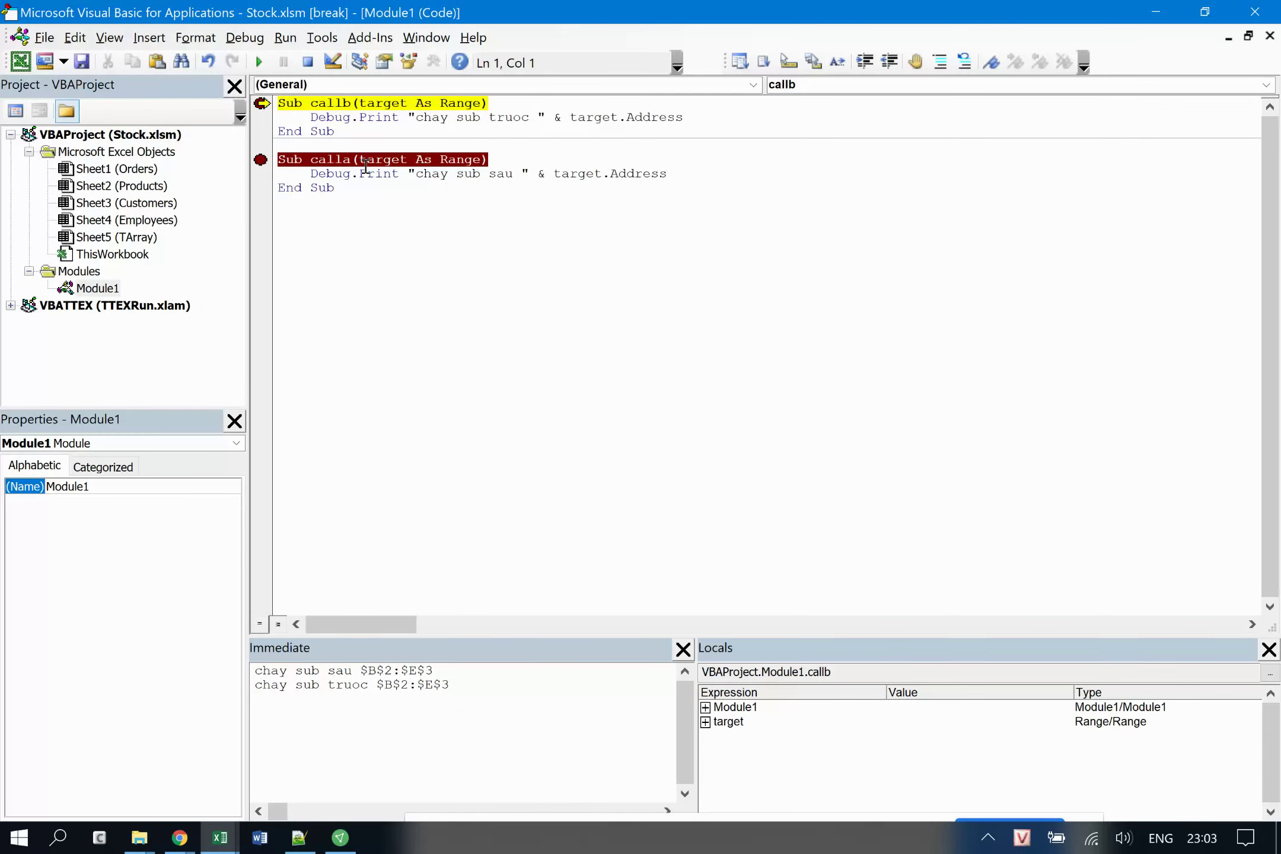
Step through callb and calla, clearing old Immediate output so only $B$2:$E$21 remains, then reset.
key(F8)
key(F8)
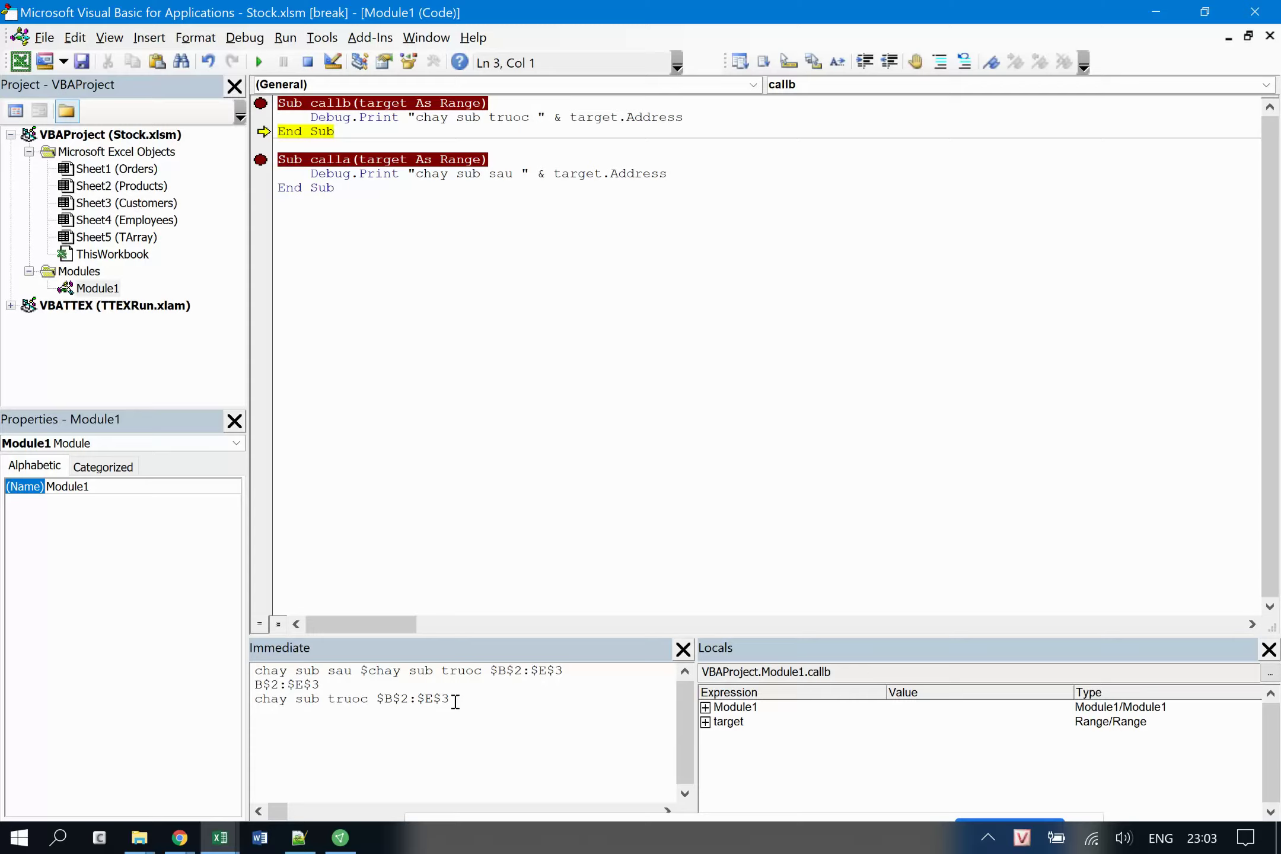
drag(454, 701, 182, 646)
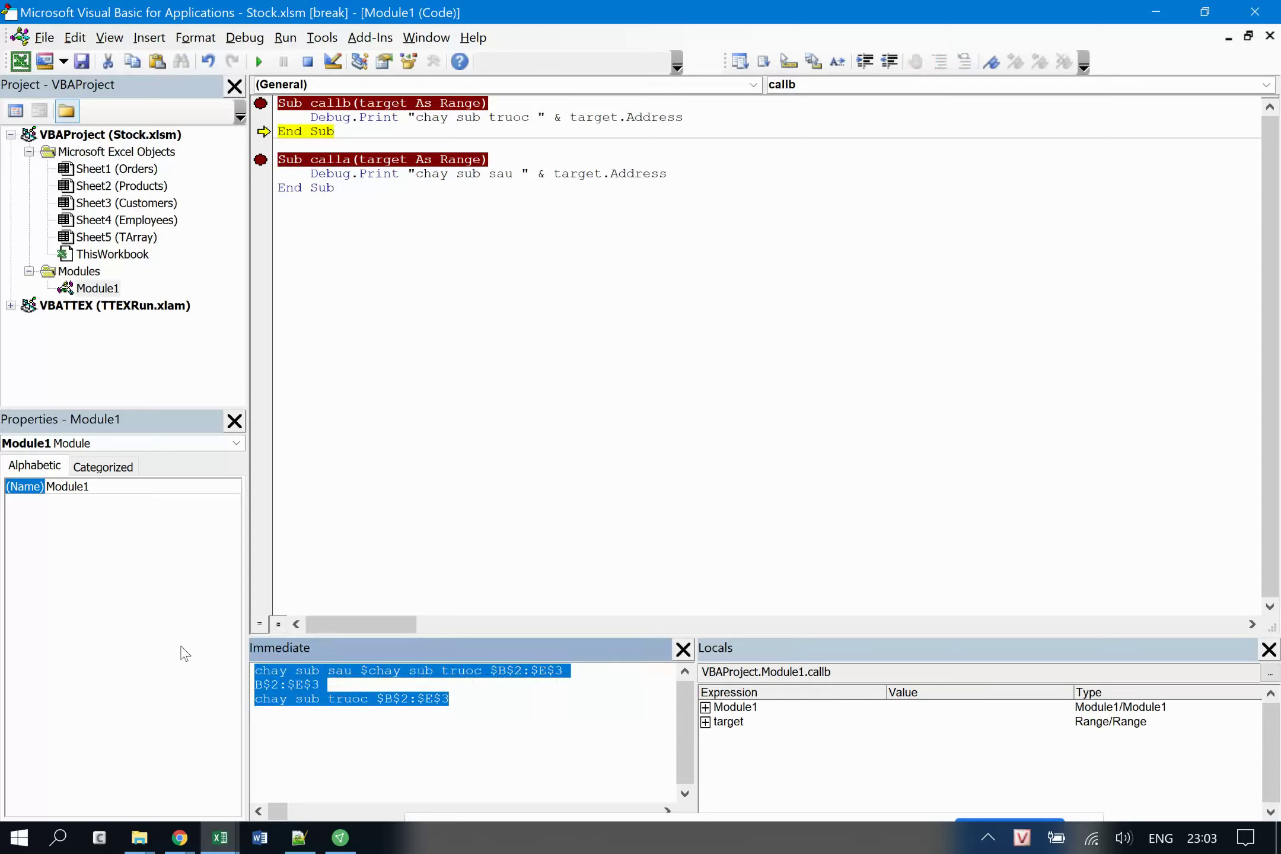
key(Delete)
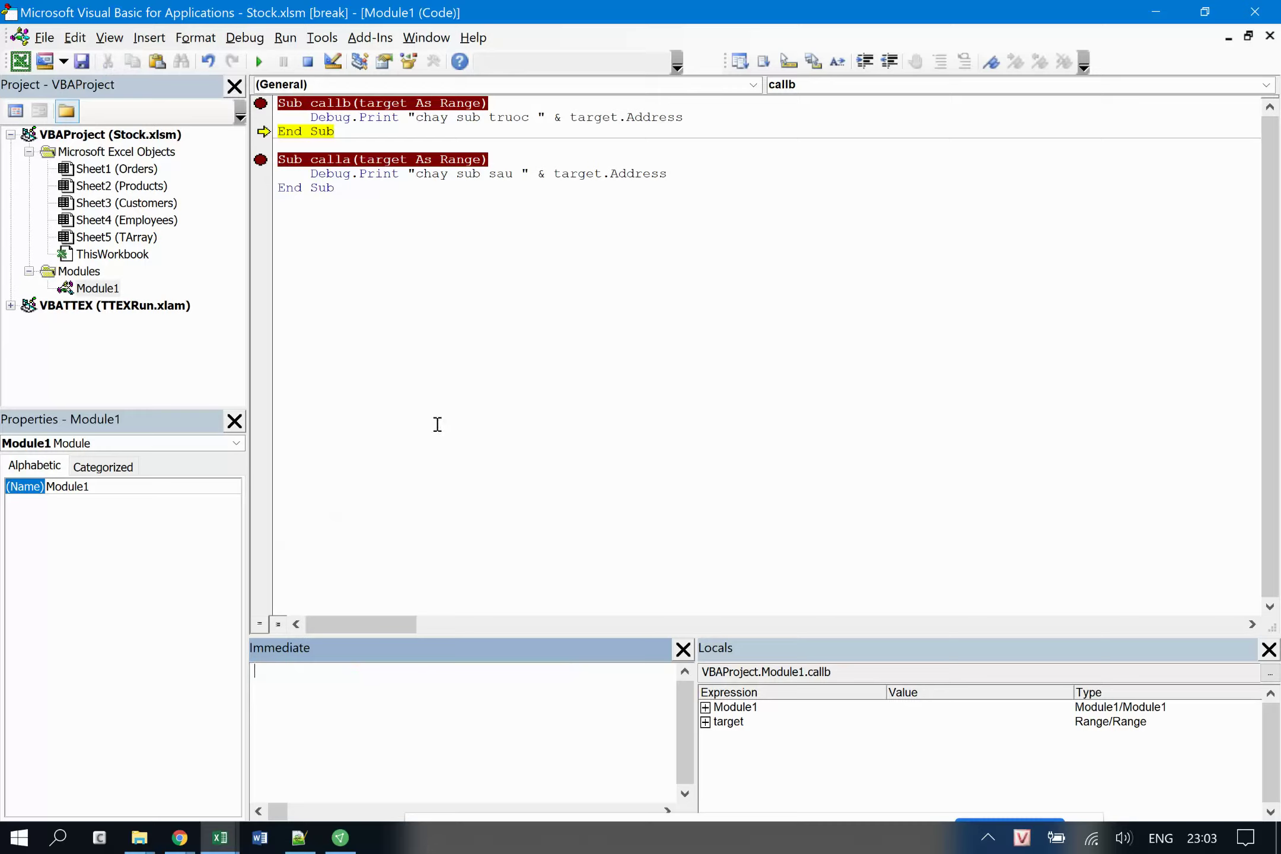
key(F8)
key(F8)
key(F8)
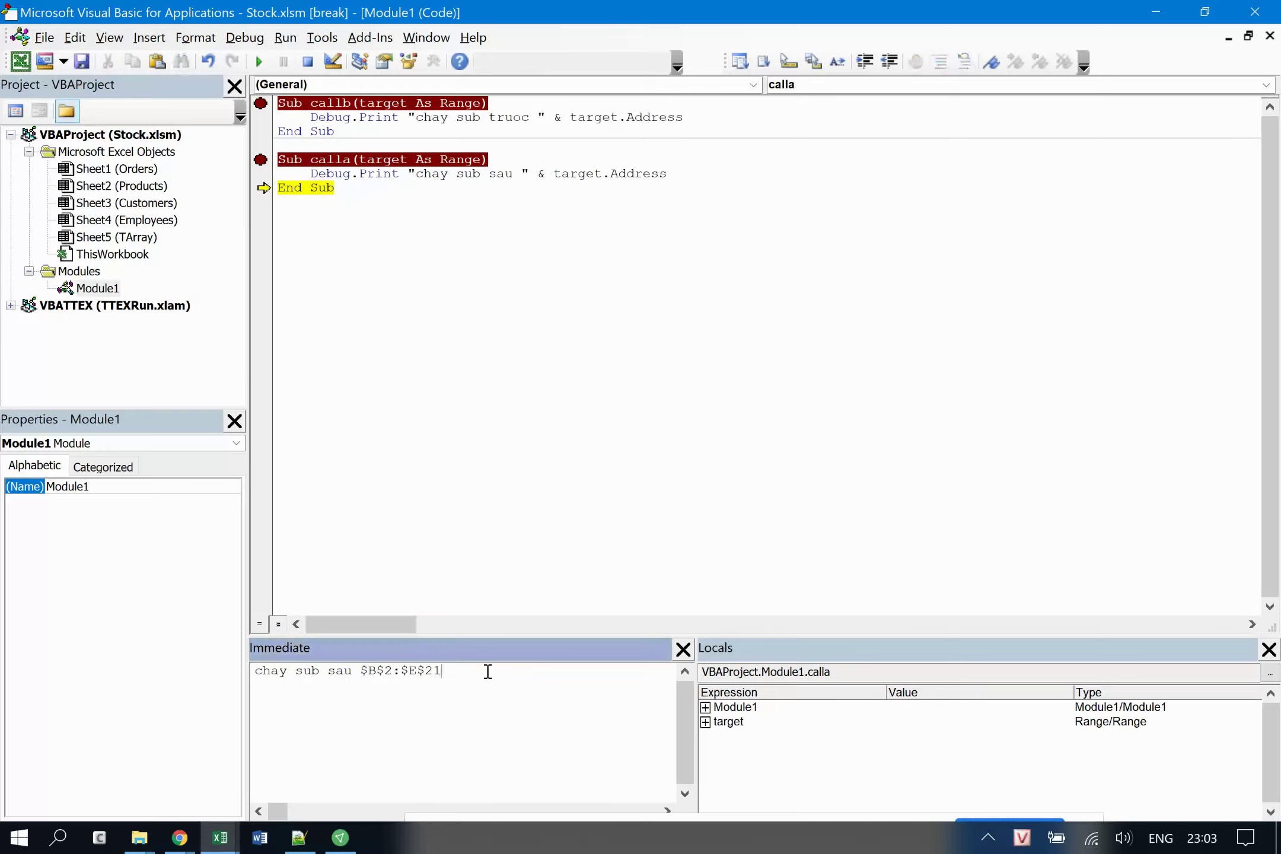
drag(490, 670, 223, 670)
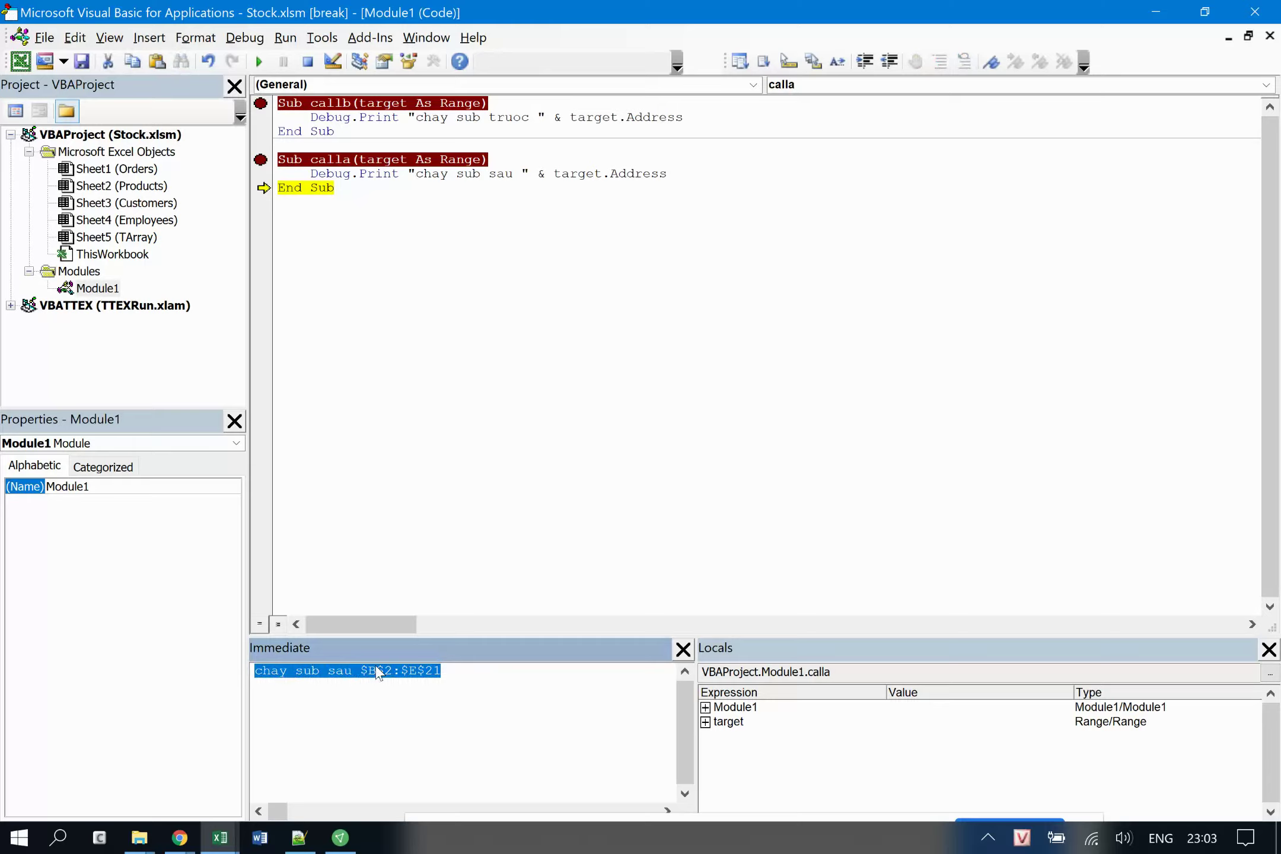
click(467, 675)
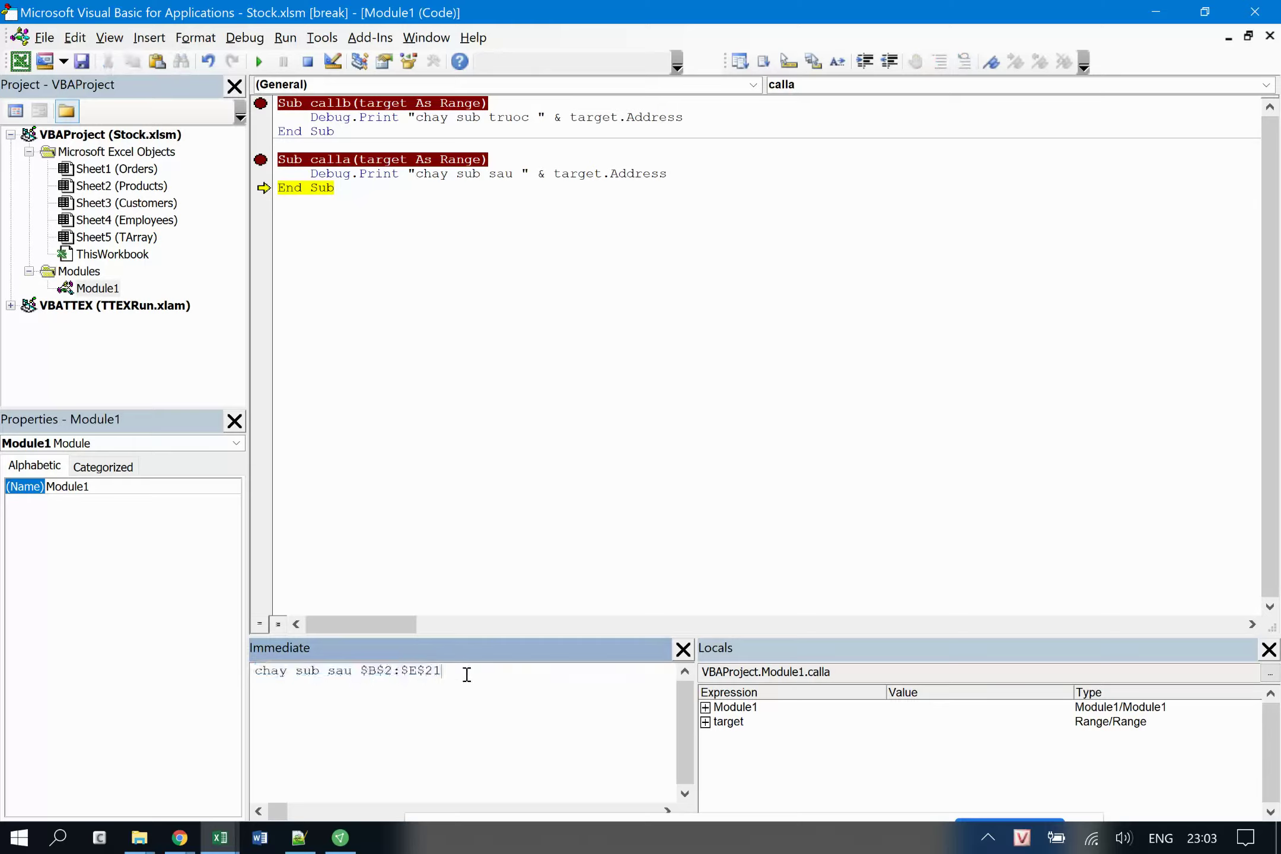
key(F5)
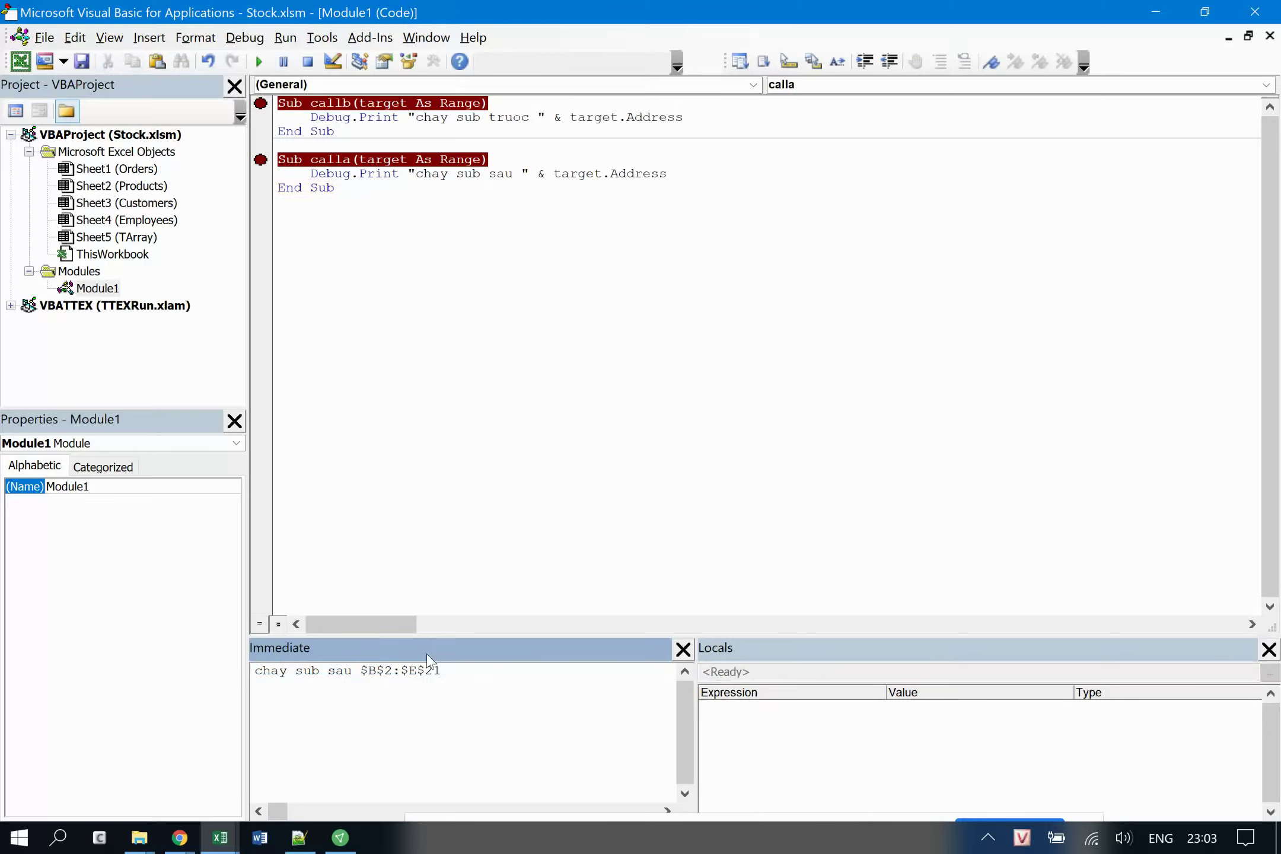
Remove the breakpoints on Sub callb and Sub calla and return to the TArray sheet.
click(259, 106)
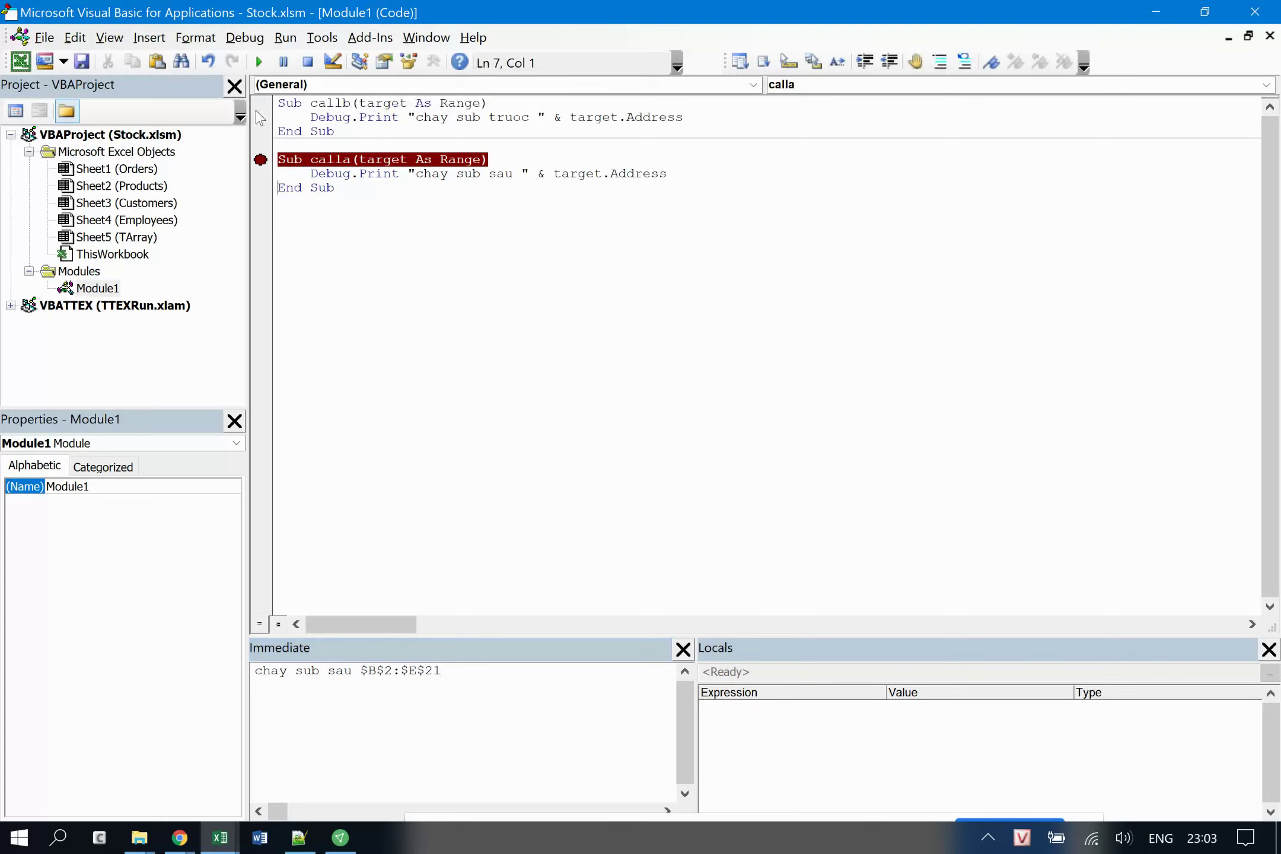
click(261, 160)
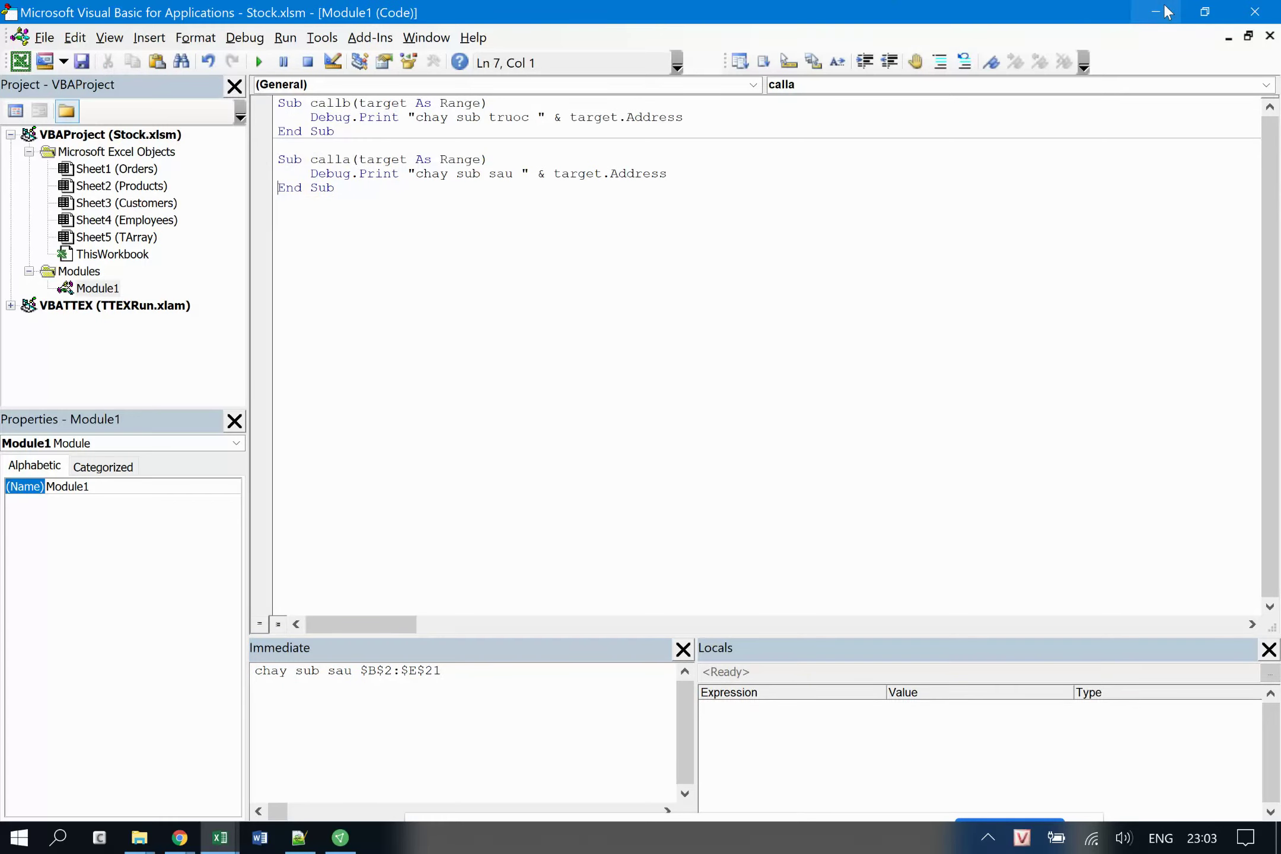
click(1166, 12)
click(299, 504)
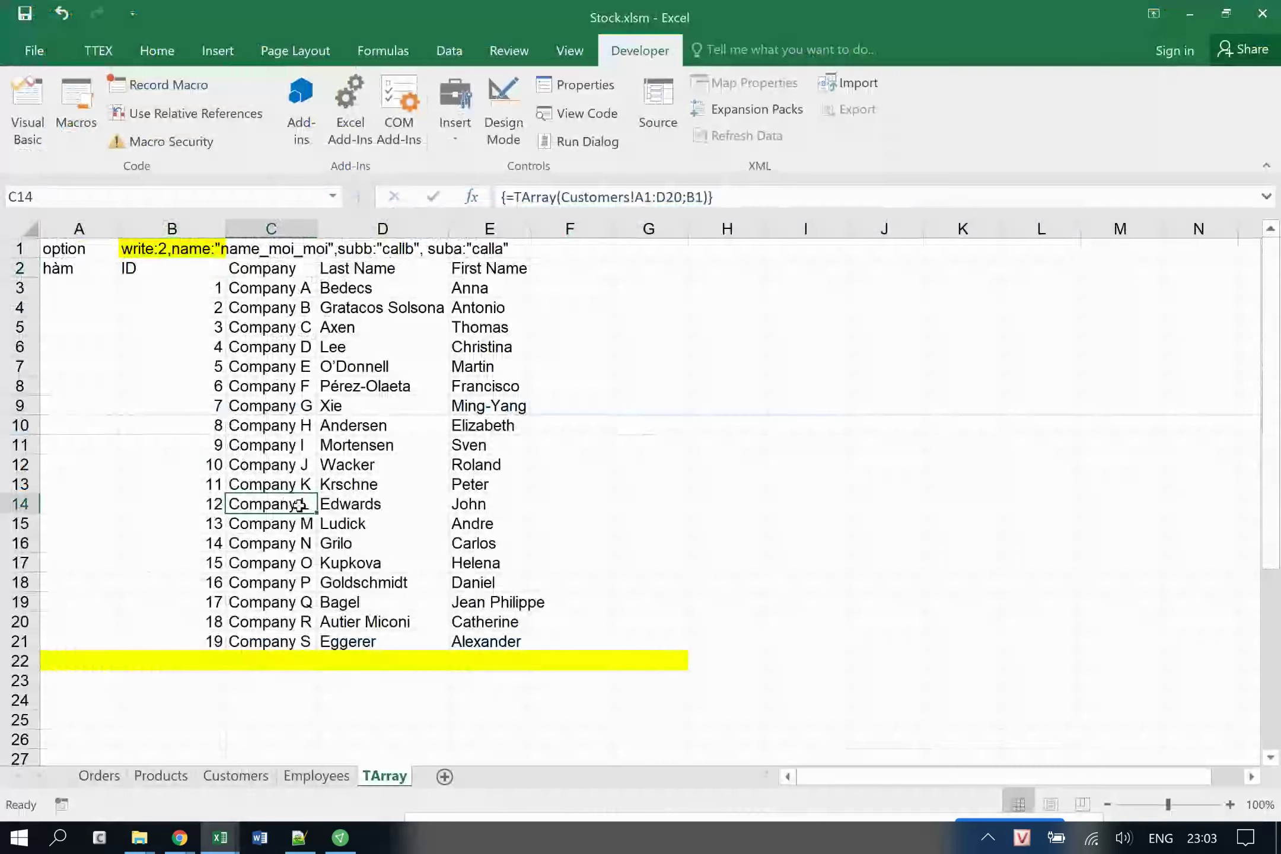
Find the bodyst option in ORange.vb, then select the result body B3:E21 in Excel.
click(298, 838)
scroll(515, 473, down, 3)
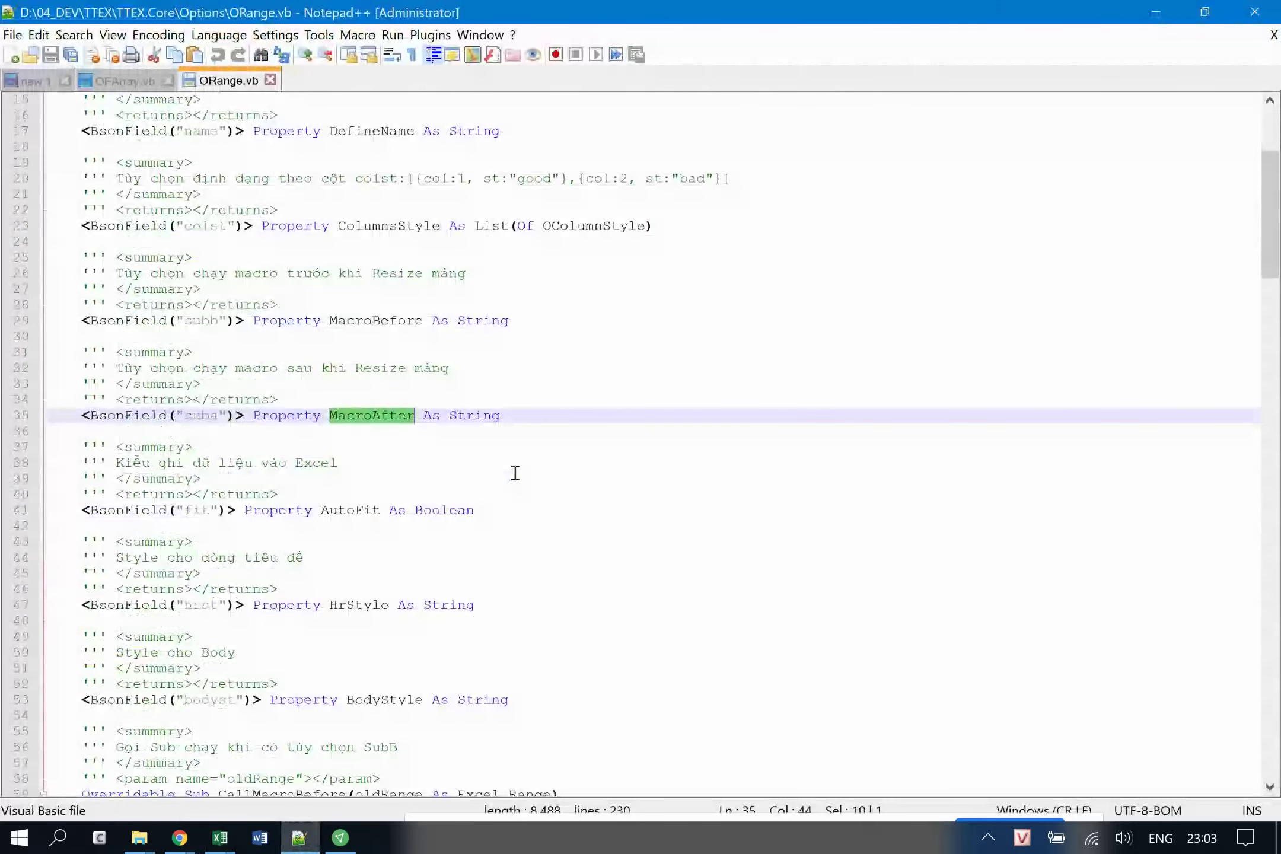
scroll(515, 472, down, 1)
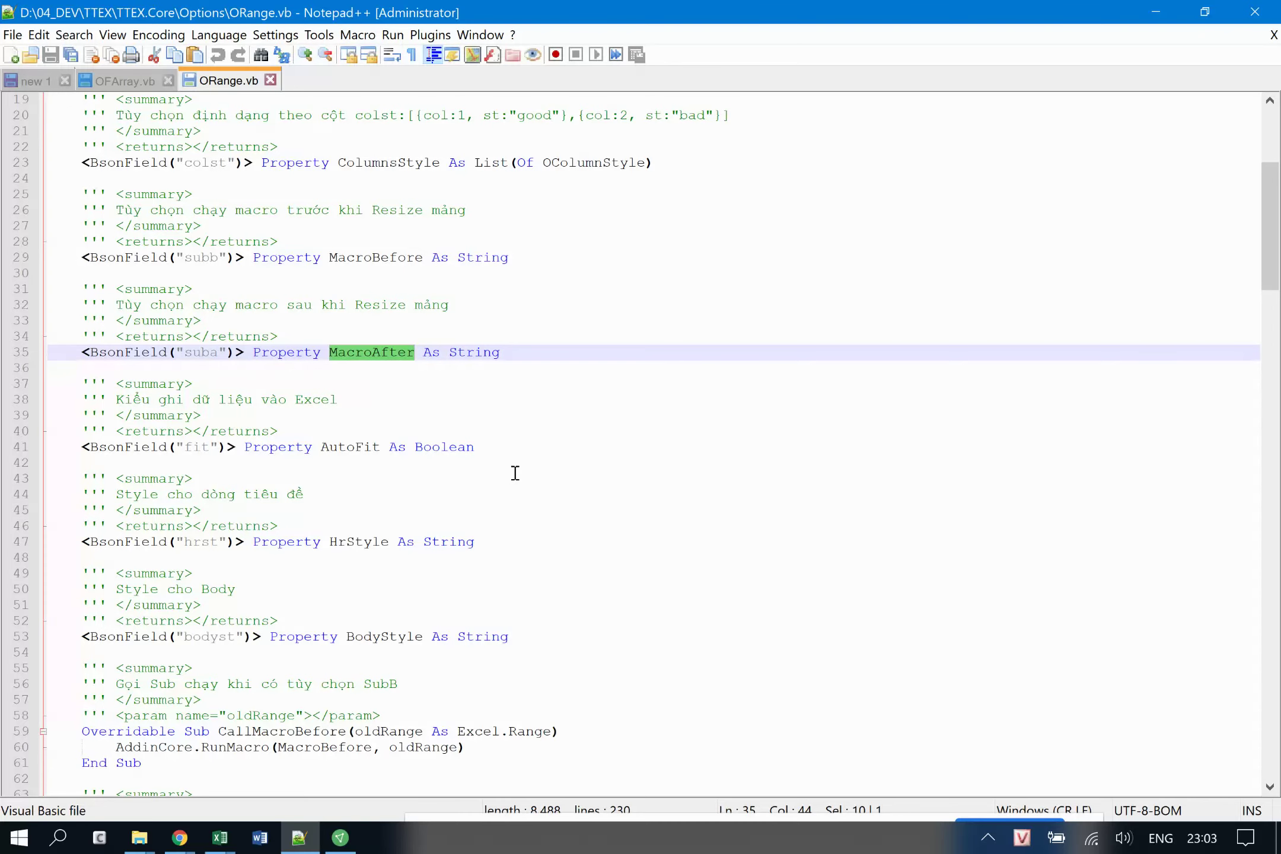
scroll(515, 473, up, 1)
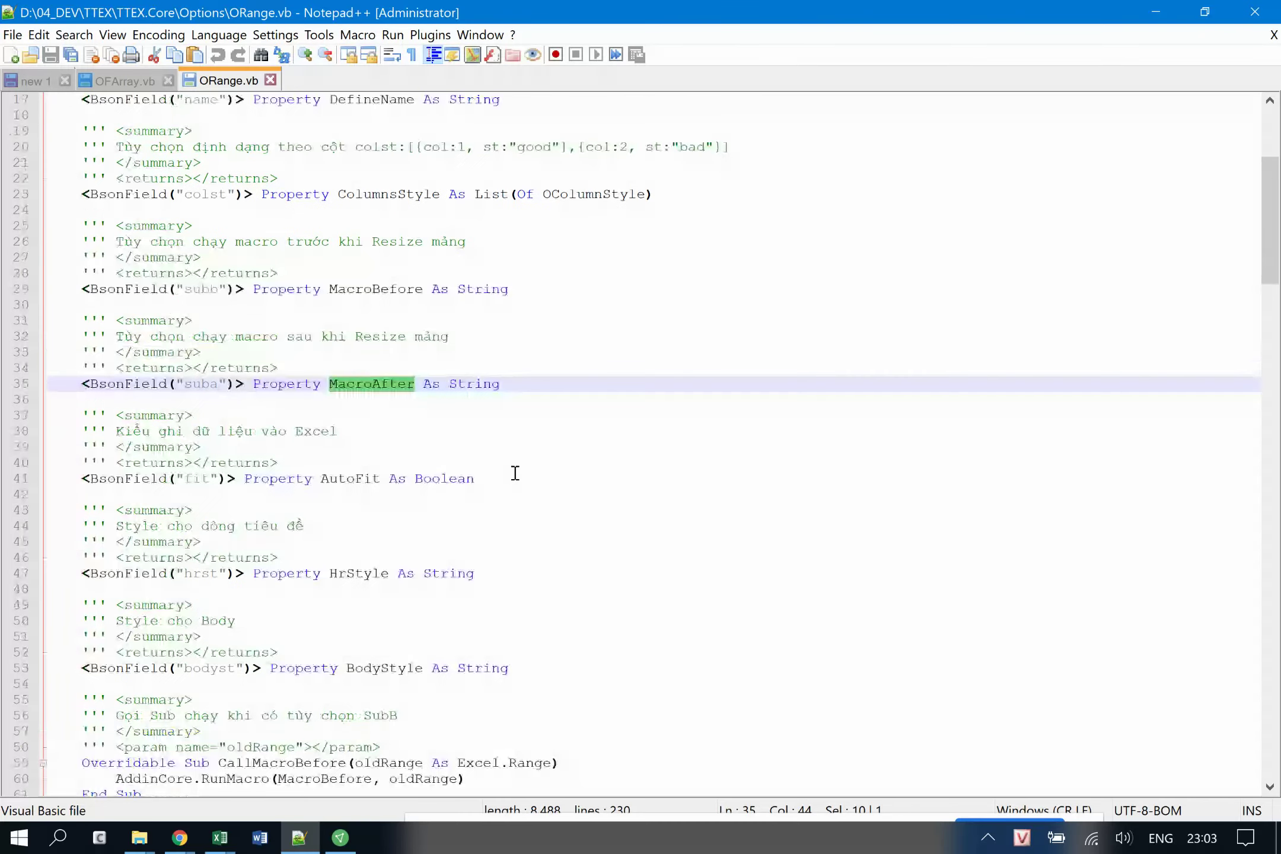
double_click(221, 669)
mouse_move(220, 836)
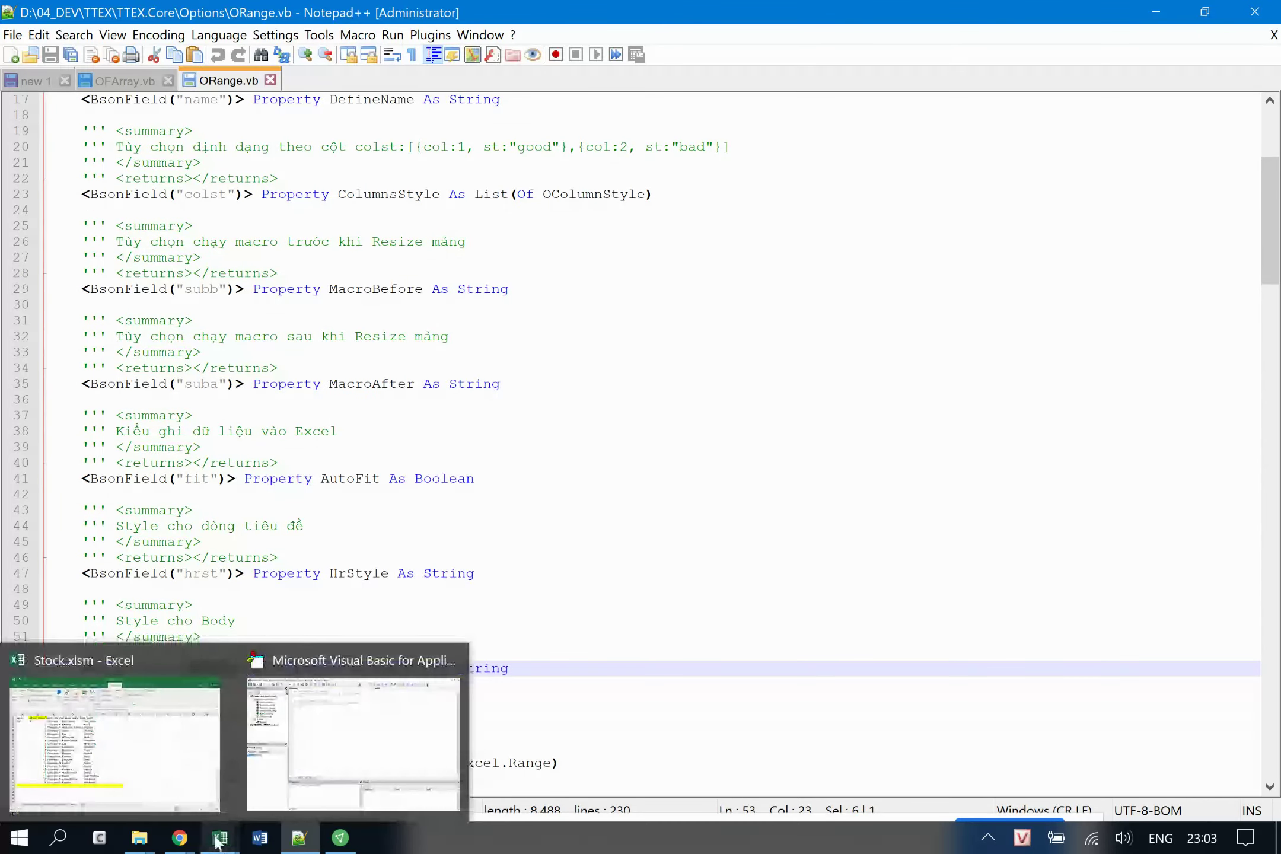
click(147, 729)
mouse_move(157, 286)
mouse_down()
mouse_move(496, 425)
mouse_move(516, 644)
mouse_up()
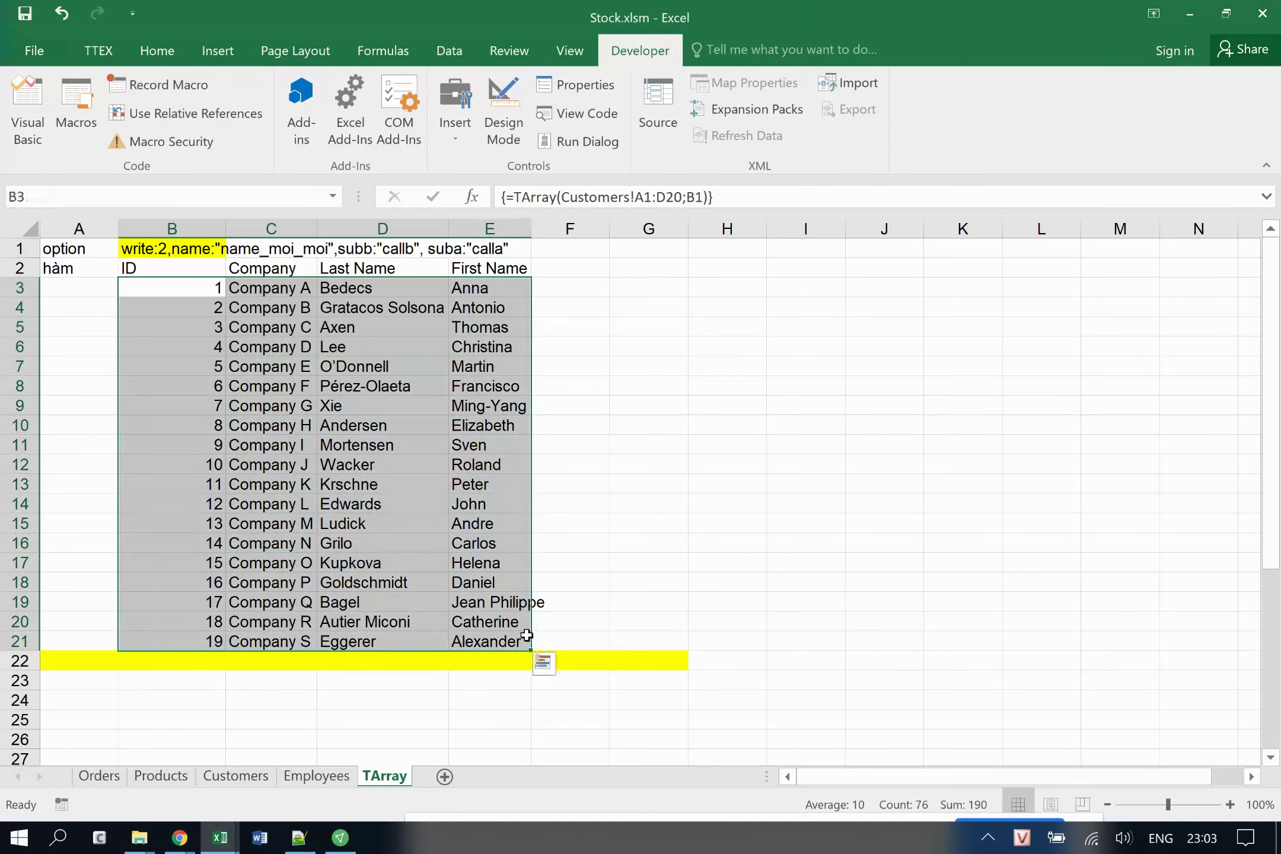
Select the header row B2:E2 and browse the Cell Styles list without applying one.
drag(172, 266, 481, 270)
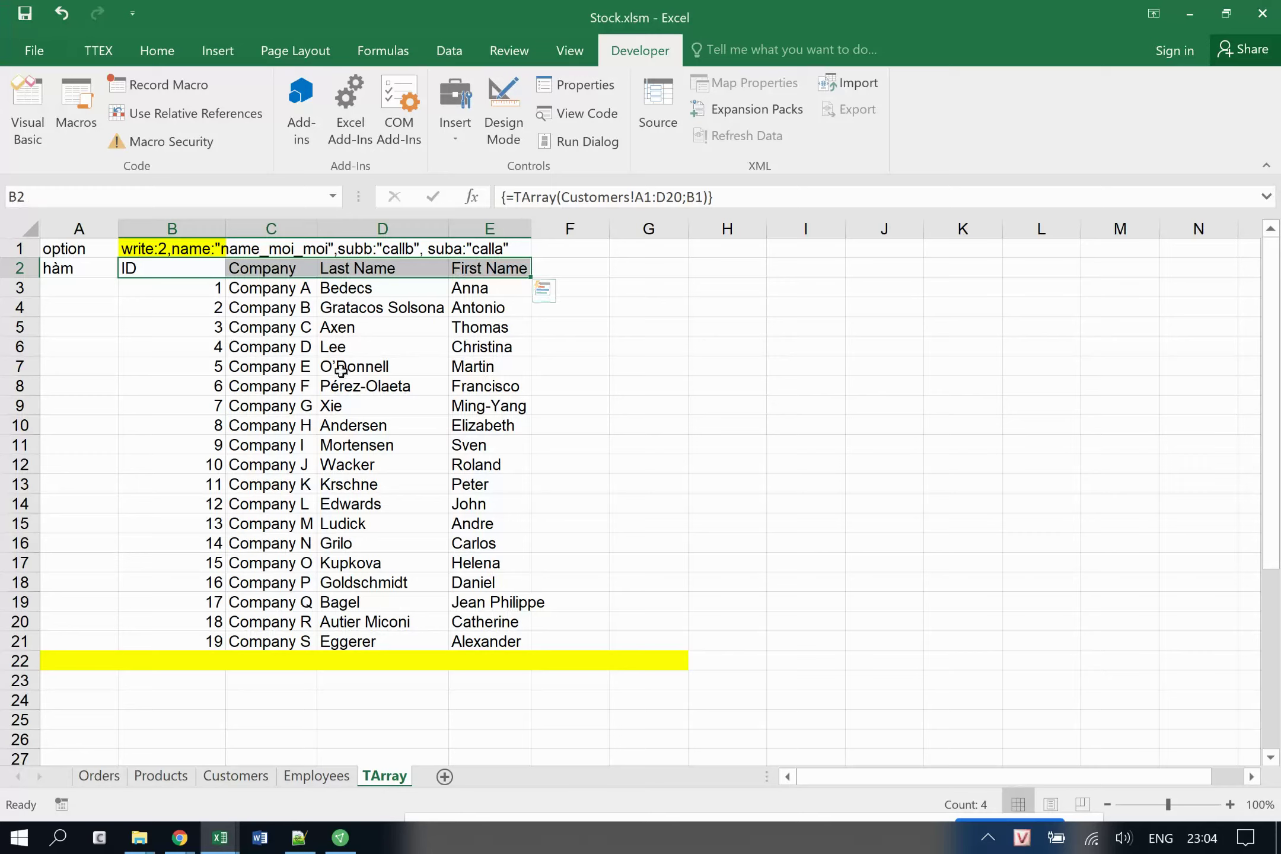
click(188, 249)
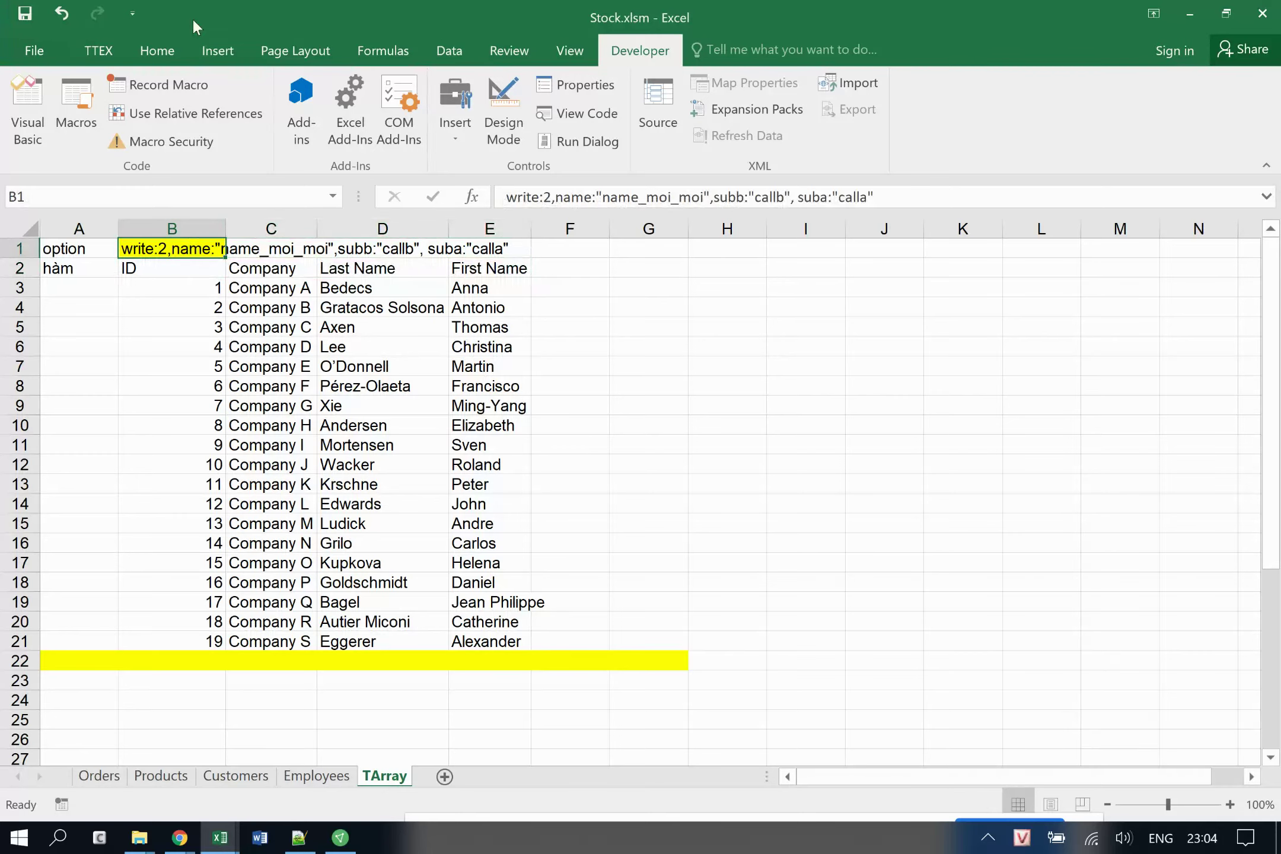
click(160, 50)
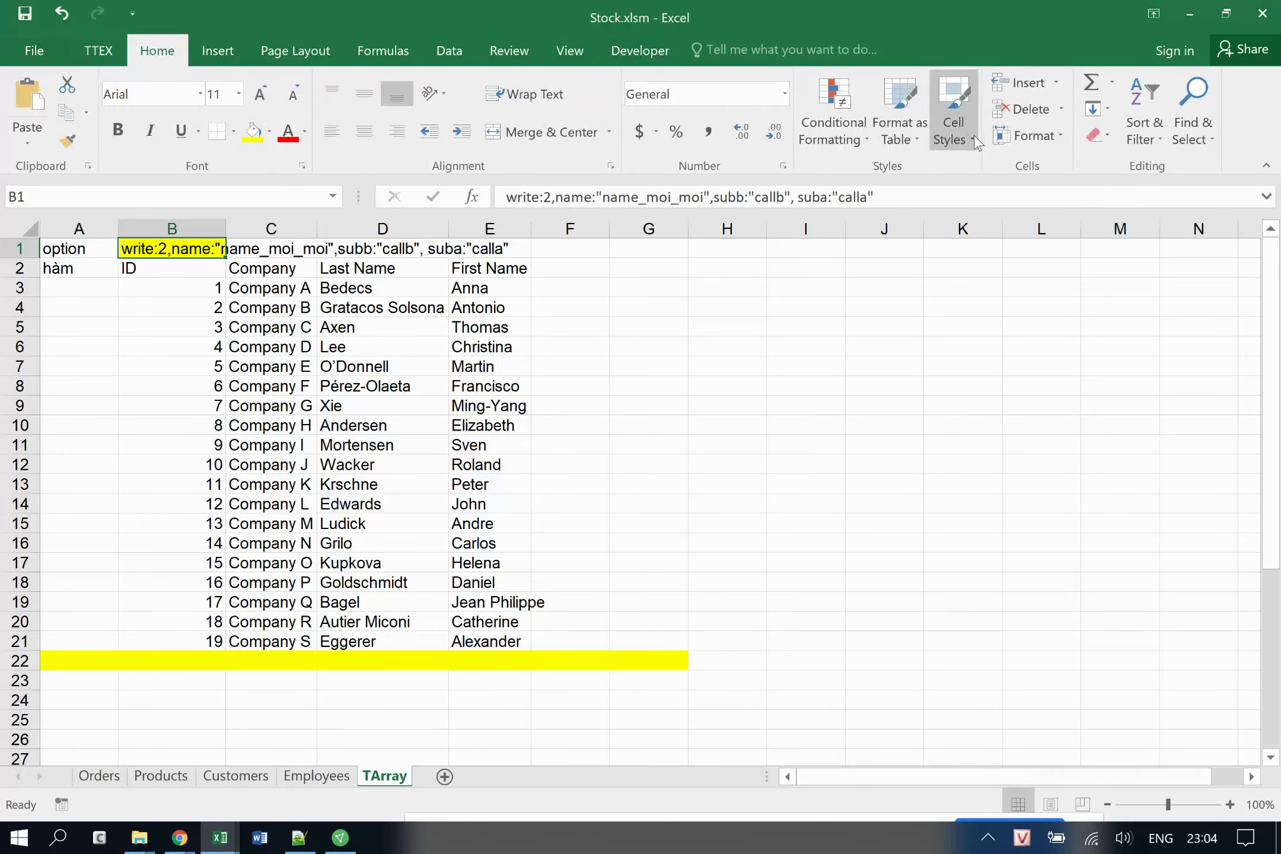
click(973, 136)
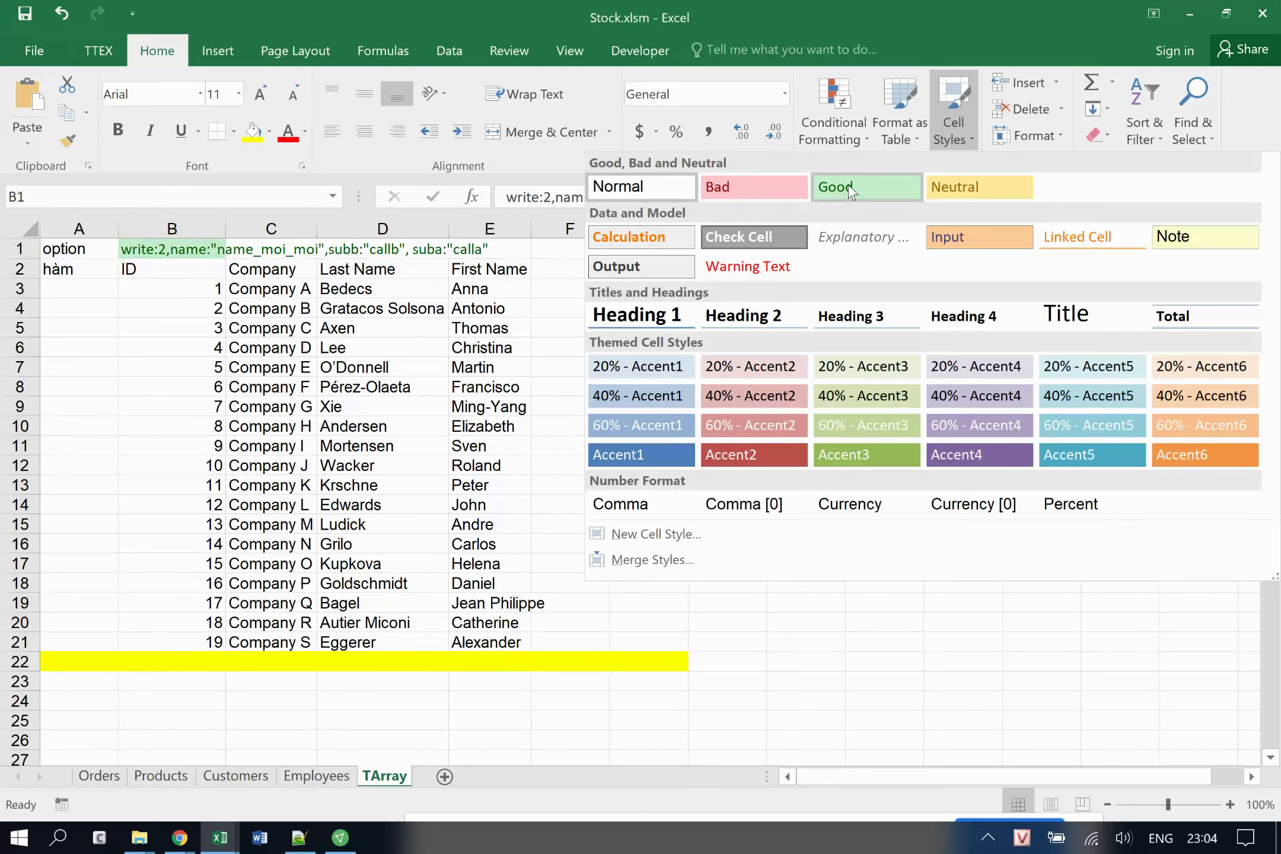
key(Escape)
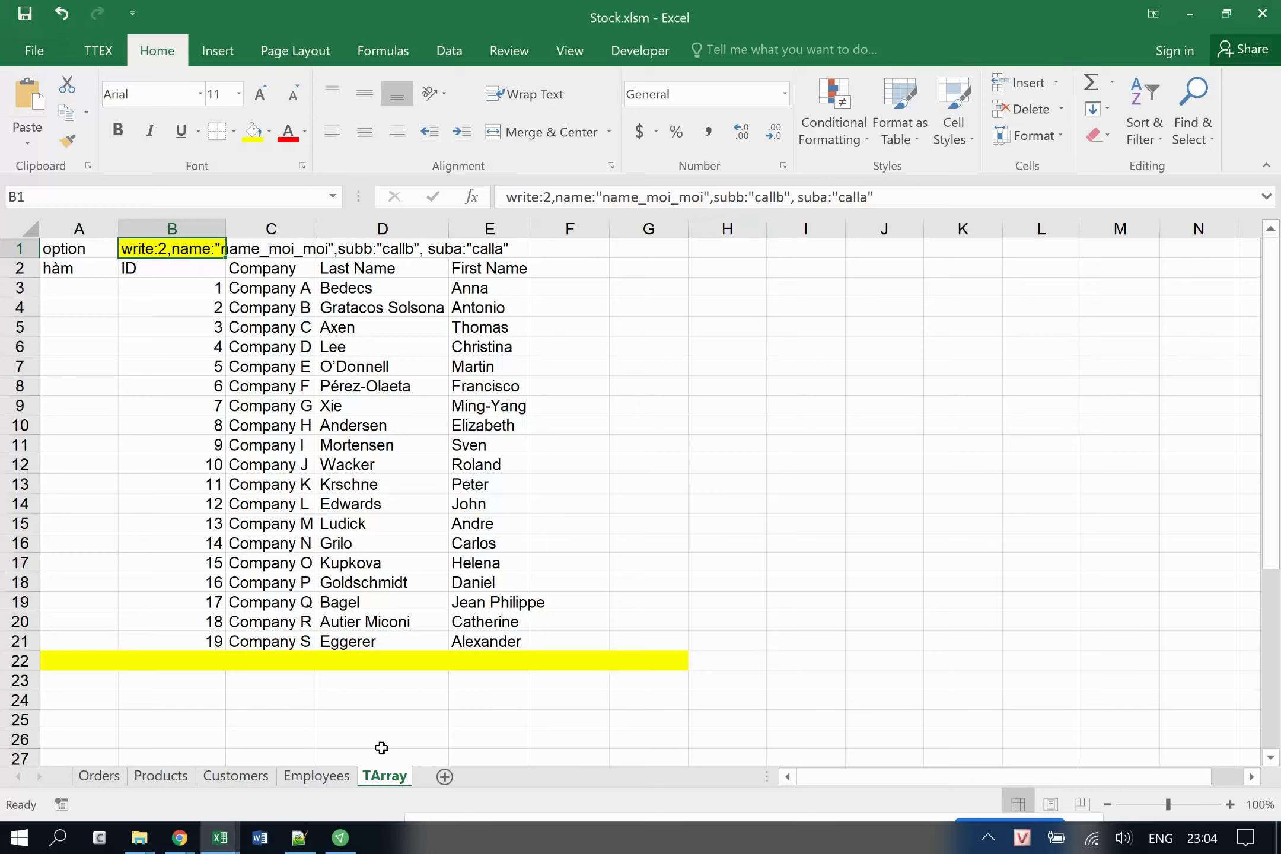
Look up the hrst field in ORange.vb and append ,hrst:"Good" to B1's options.
click(300, 836)
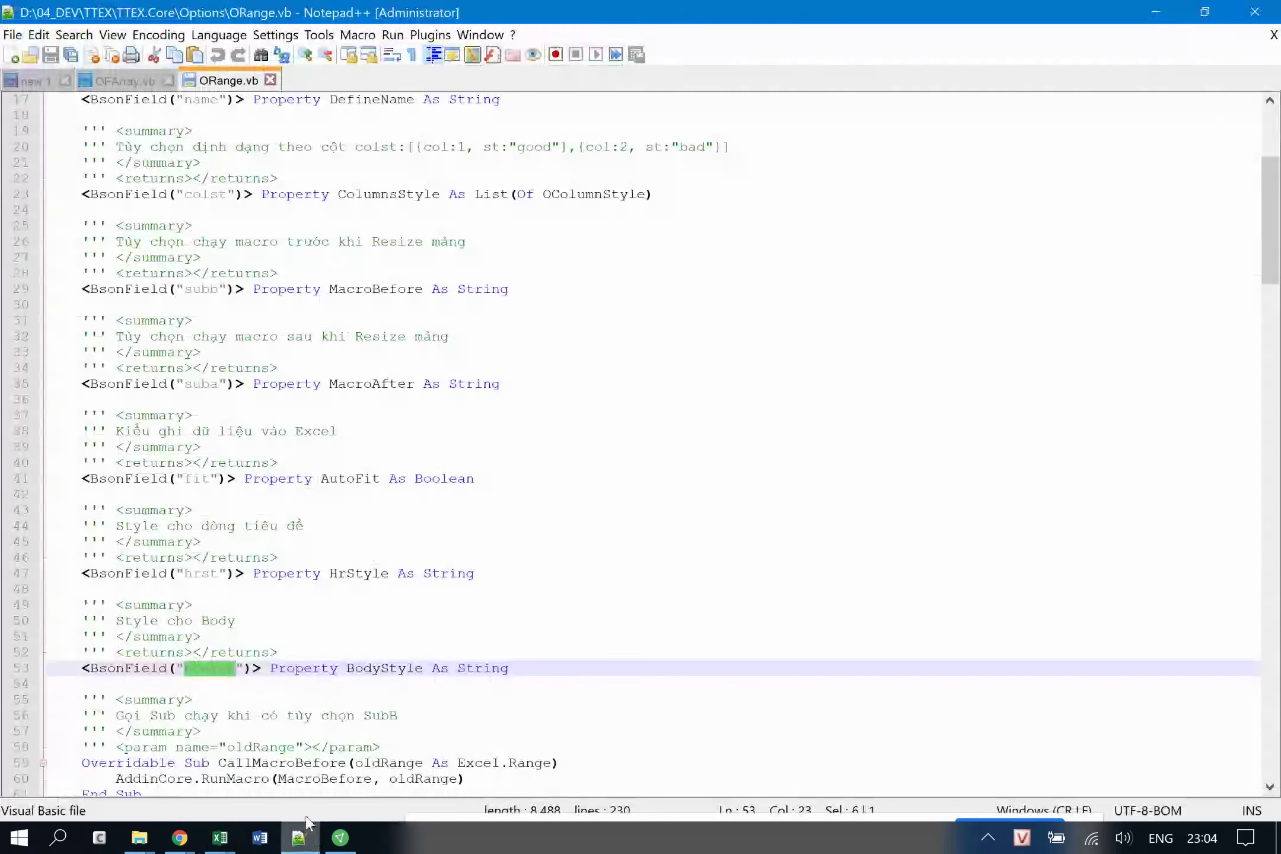
double_click(207, 573)
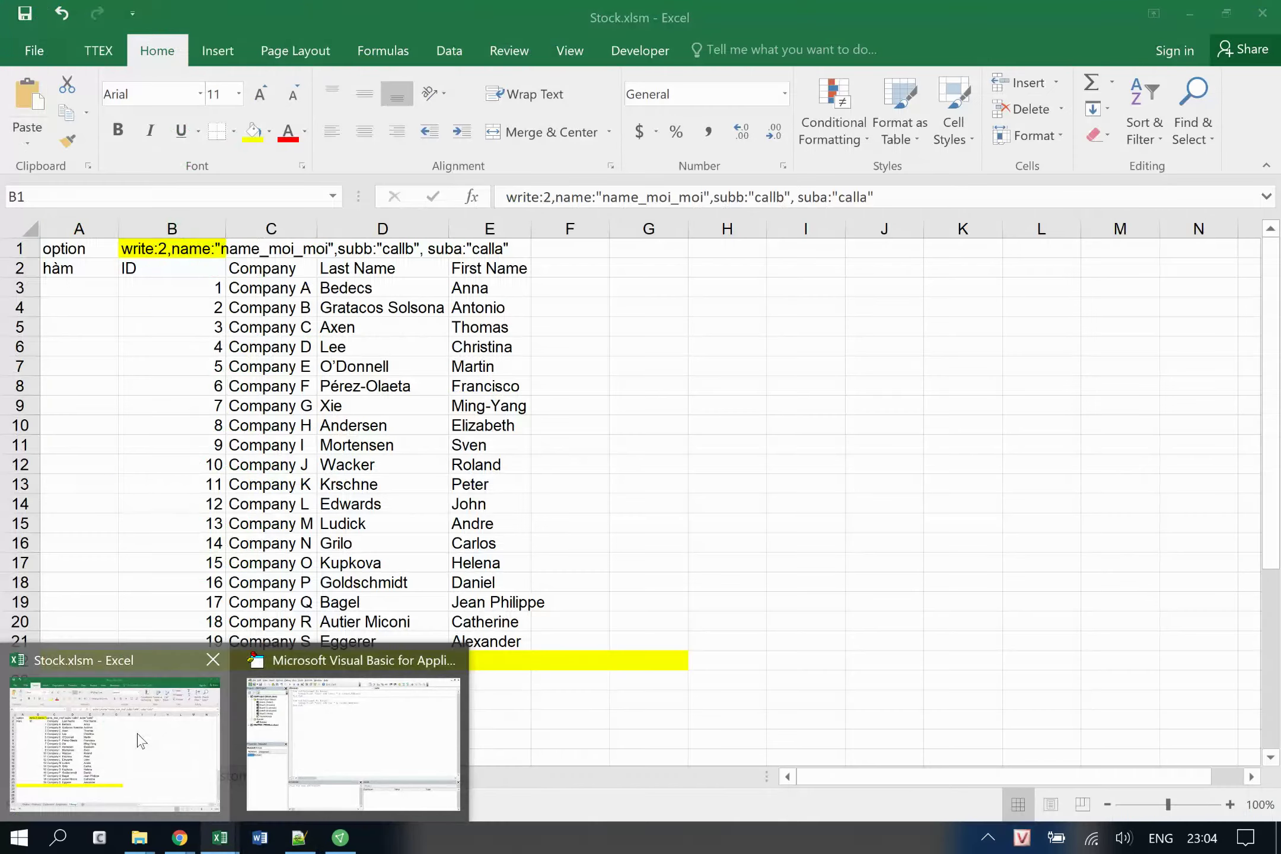
click(139, 740)
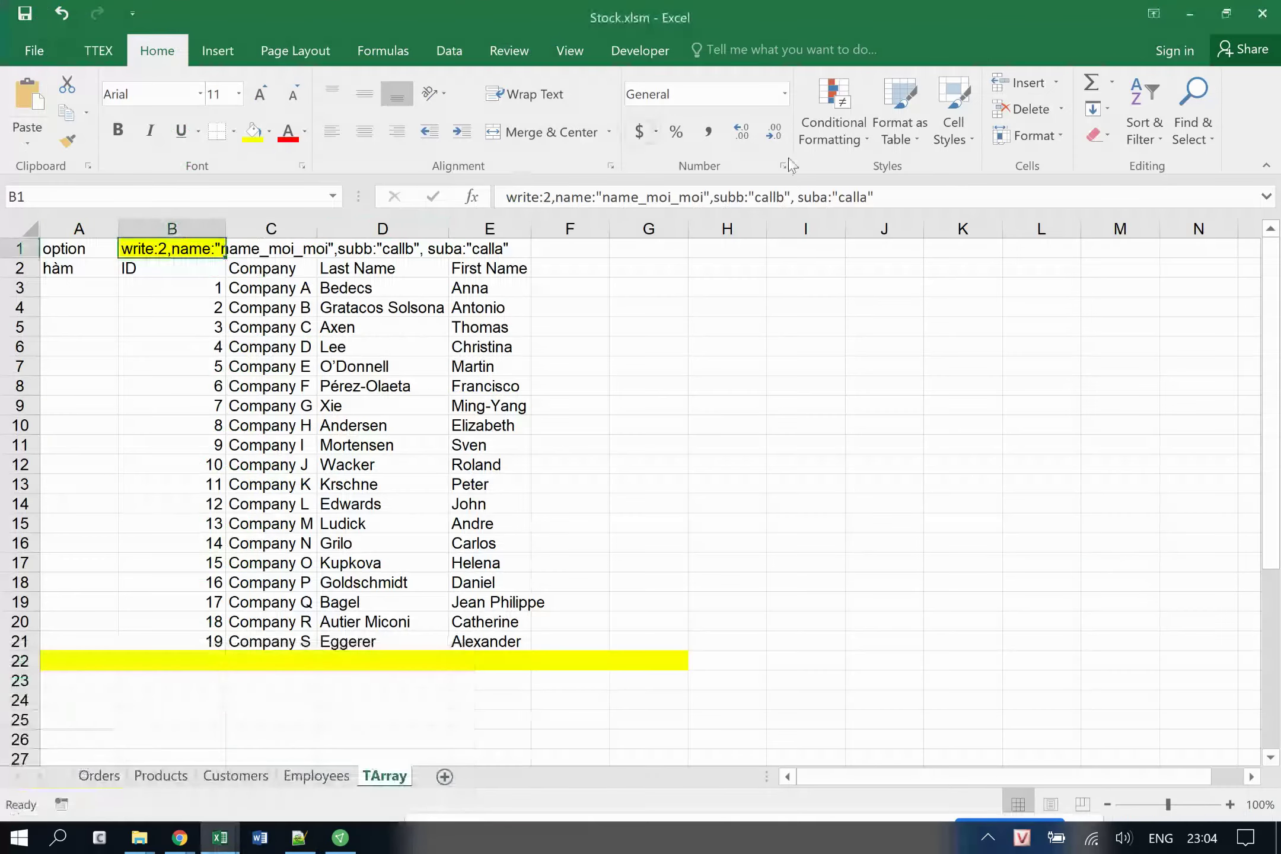
click(883, 197)
text(,)
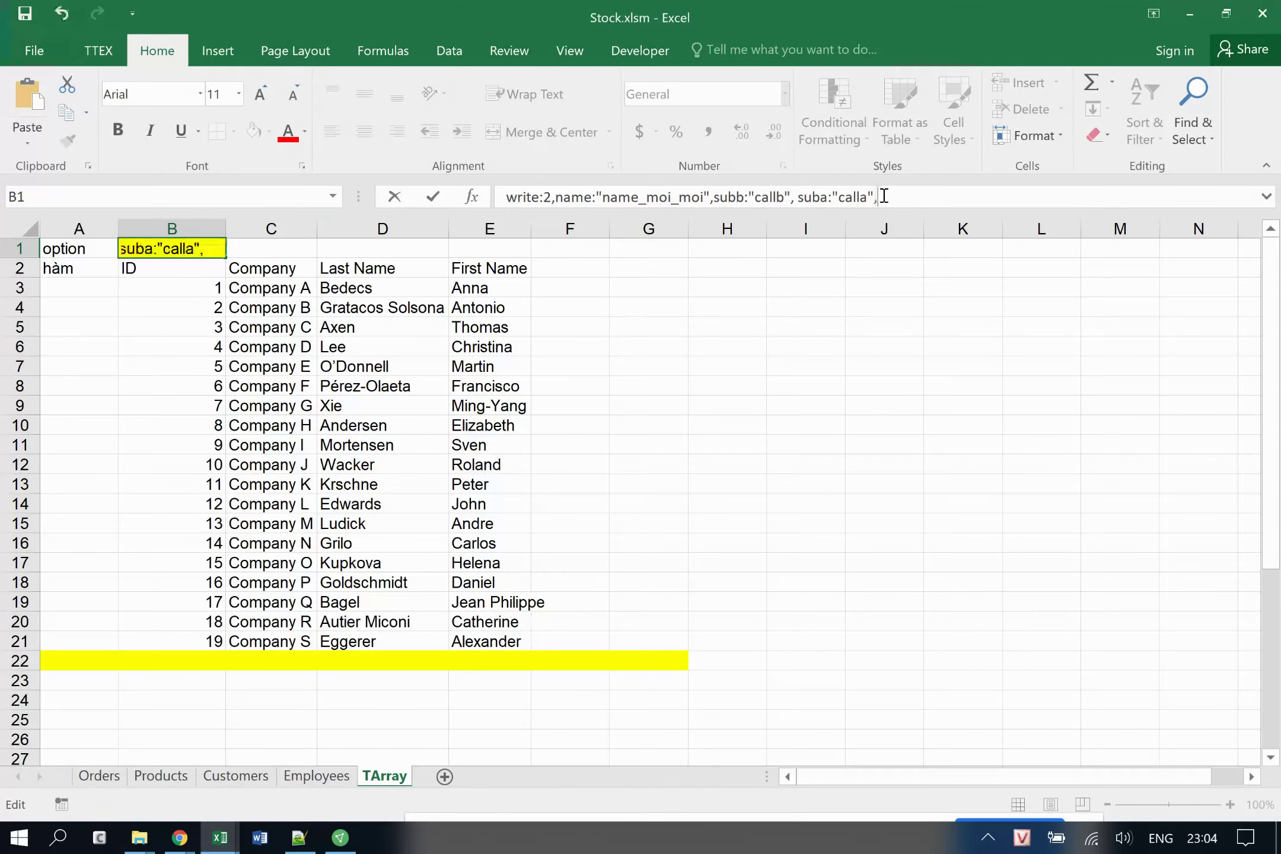
text(hrst:")
text(Go)
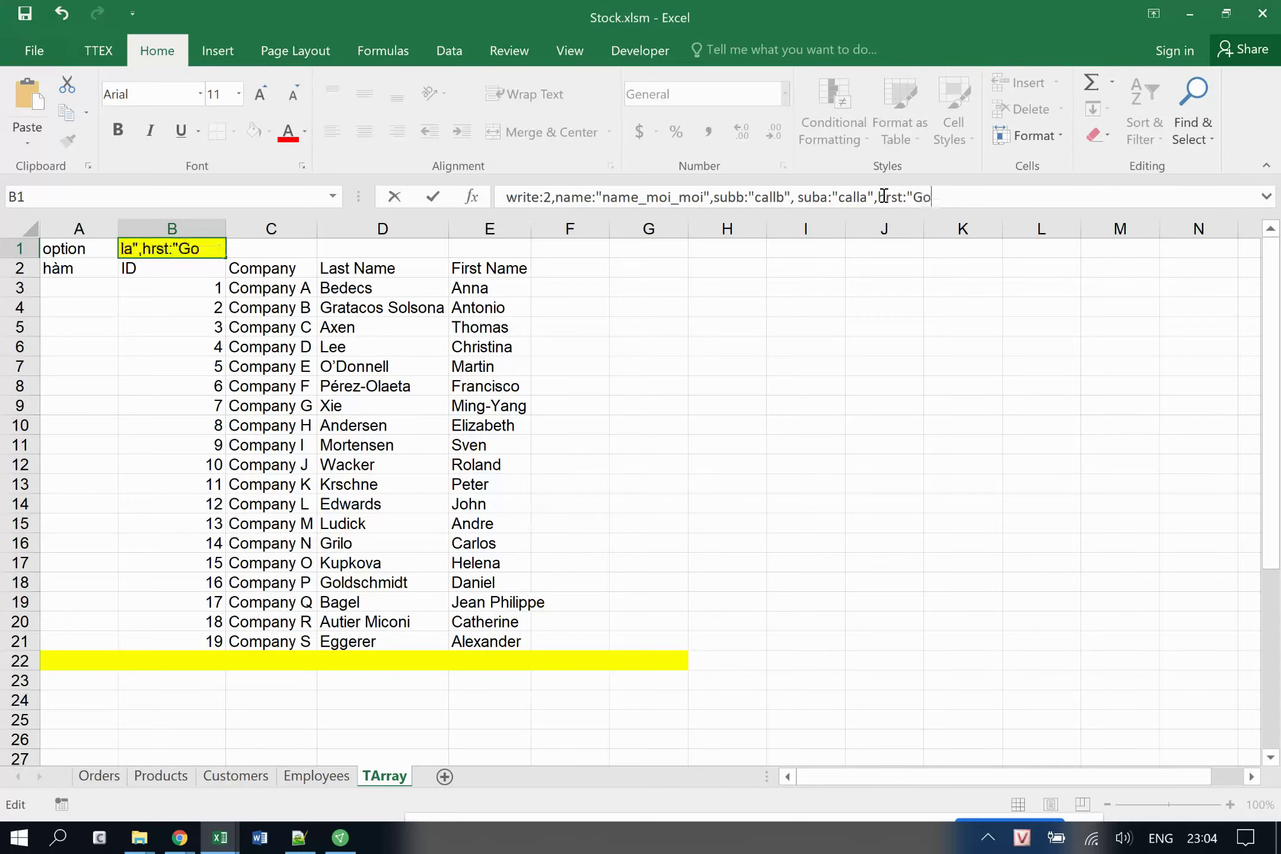
text(od)
key(Return)
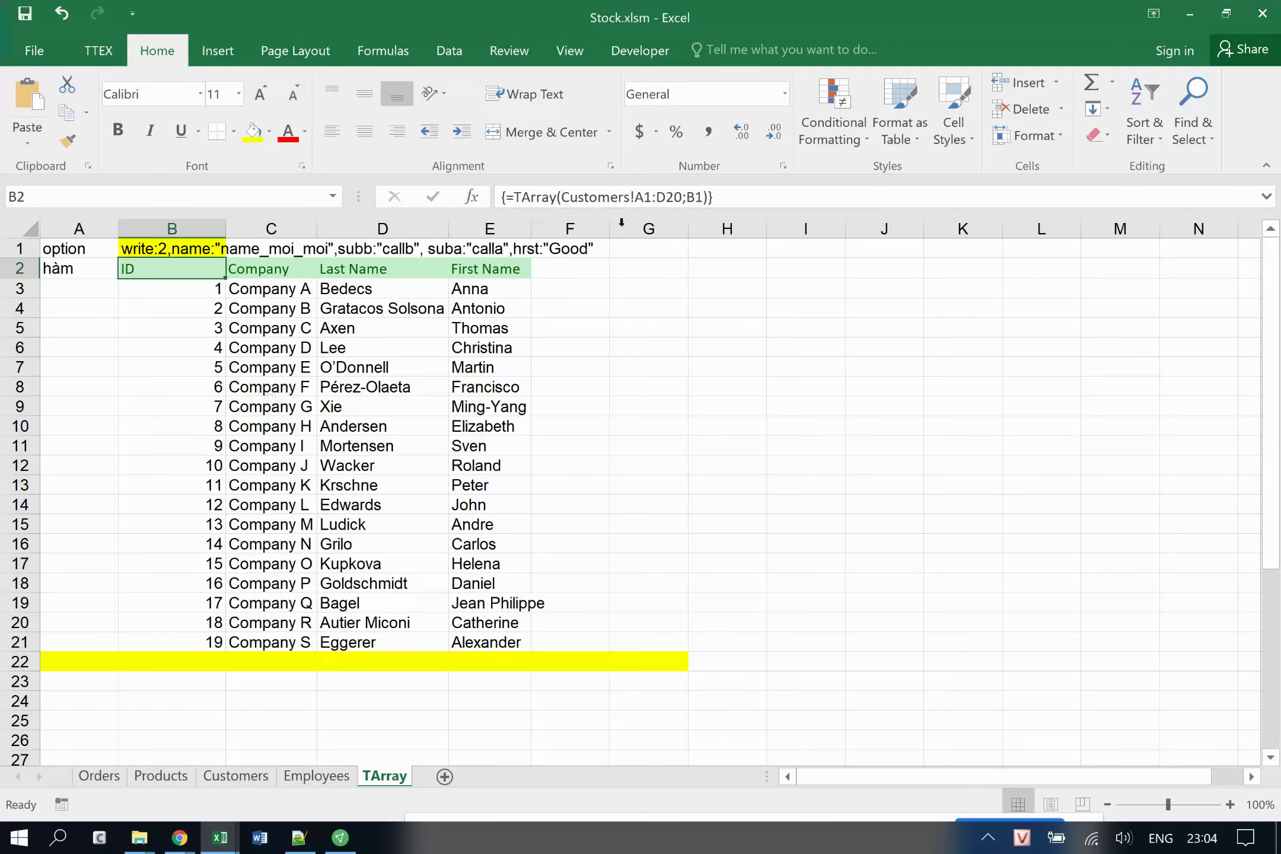
Review the cell style names, then look up the bodyst field in ORange.vb.
click(971, 143)
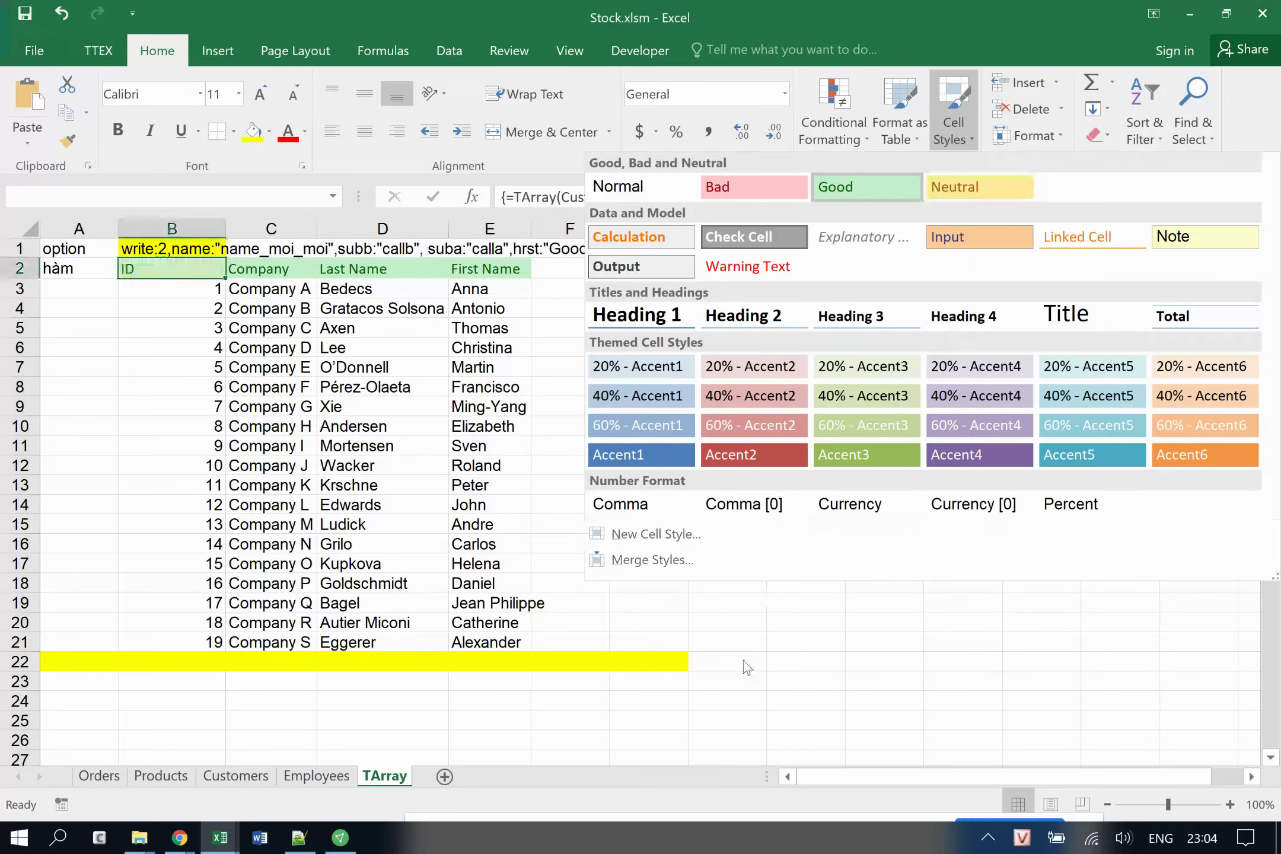
click(916, 624)
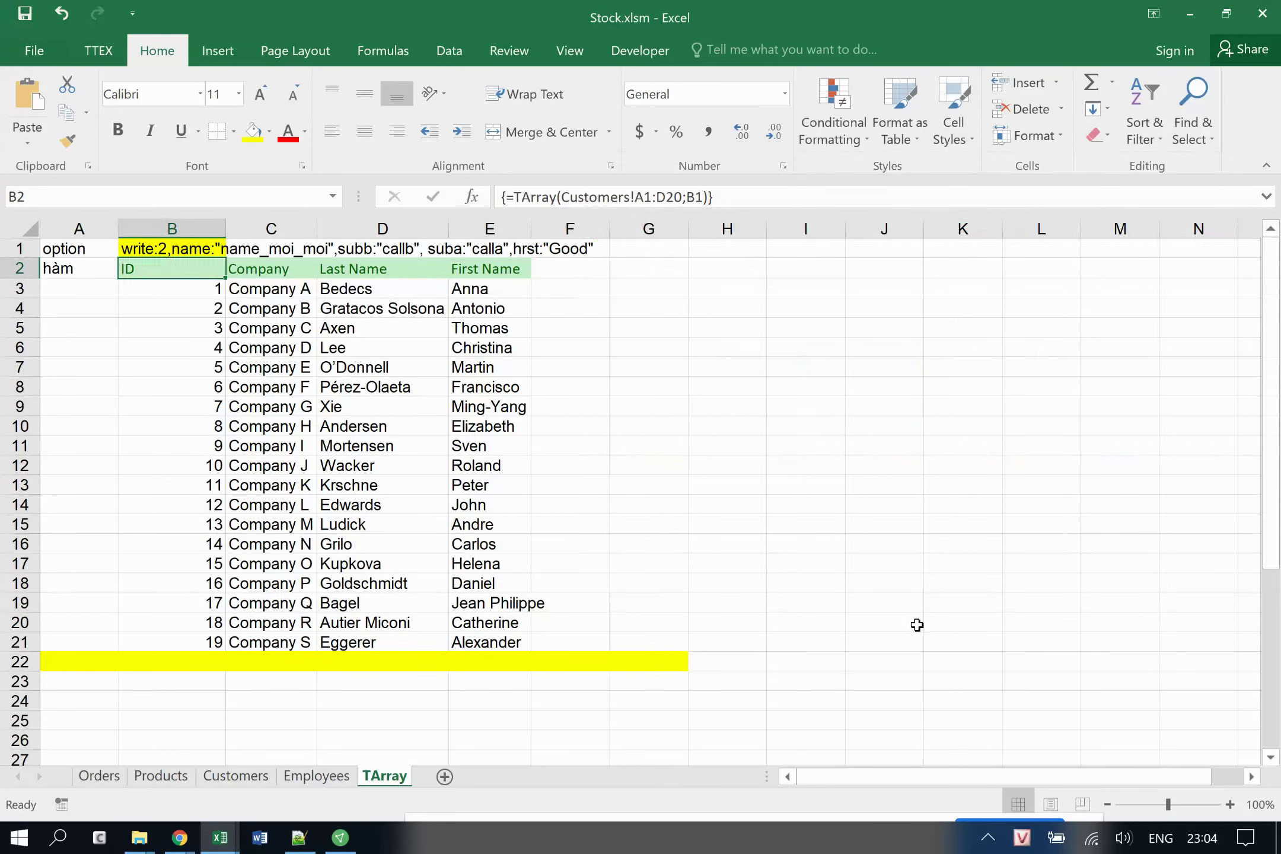
click(300, 849)
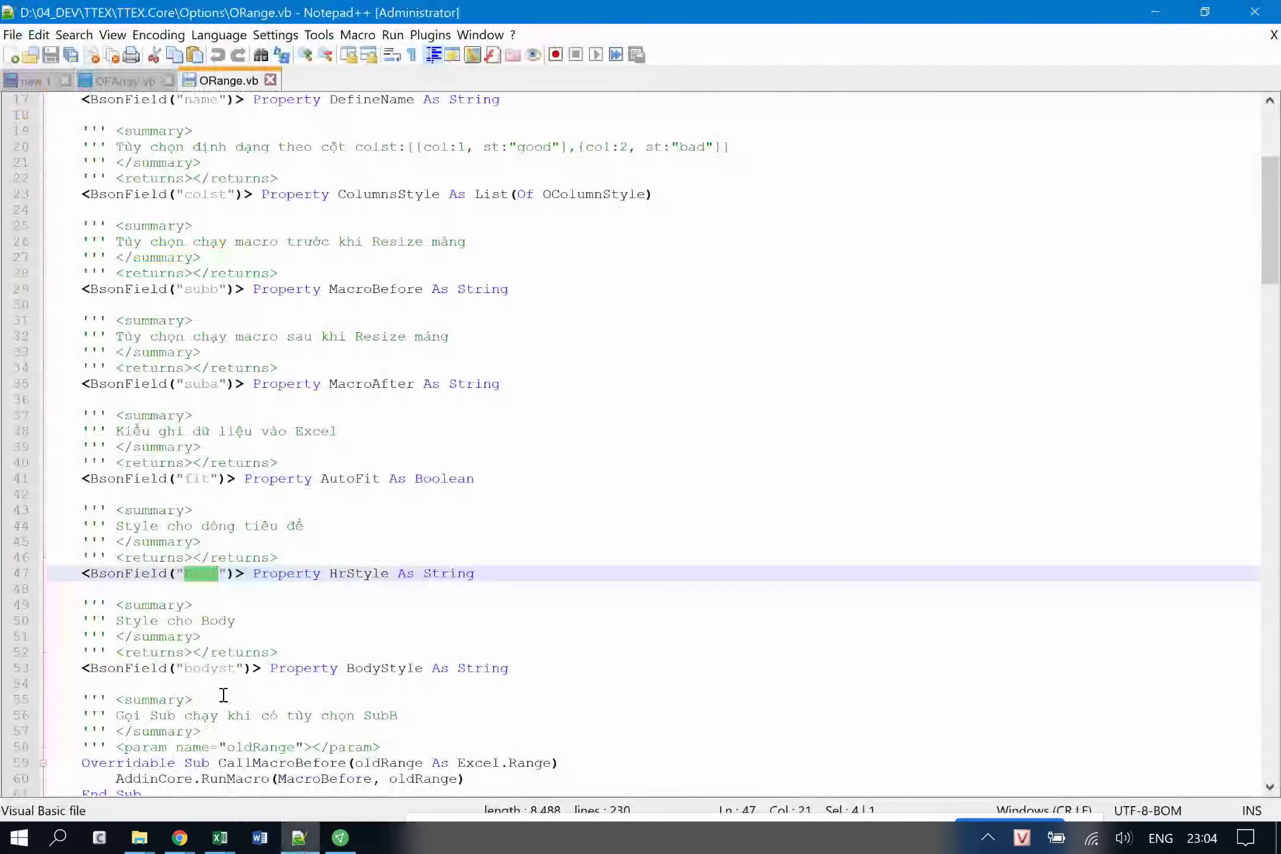
double_click(214, 669)
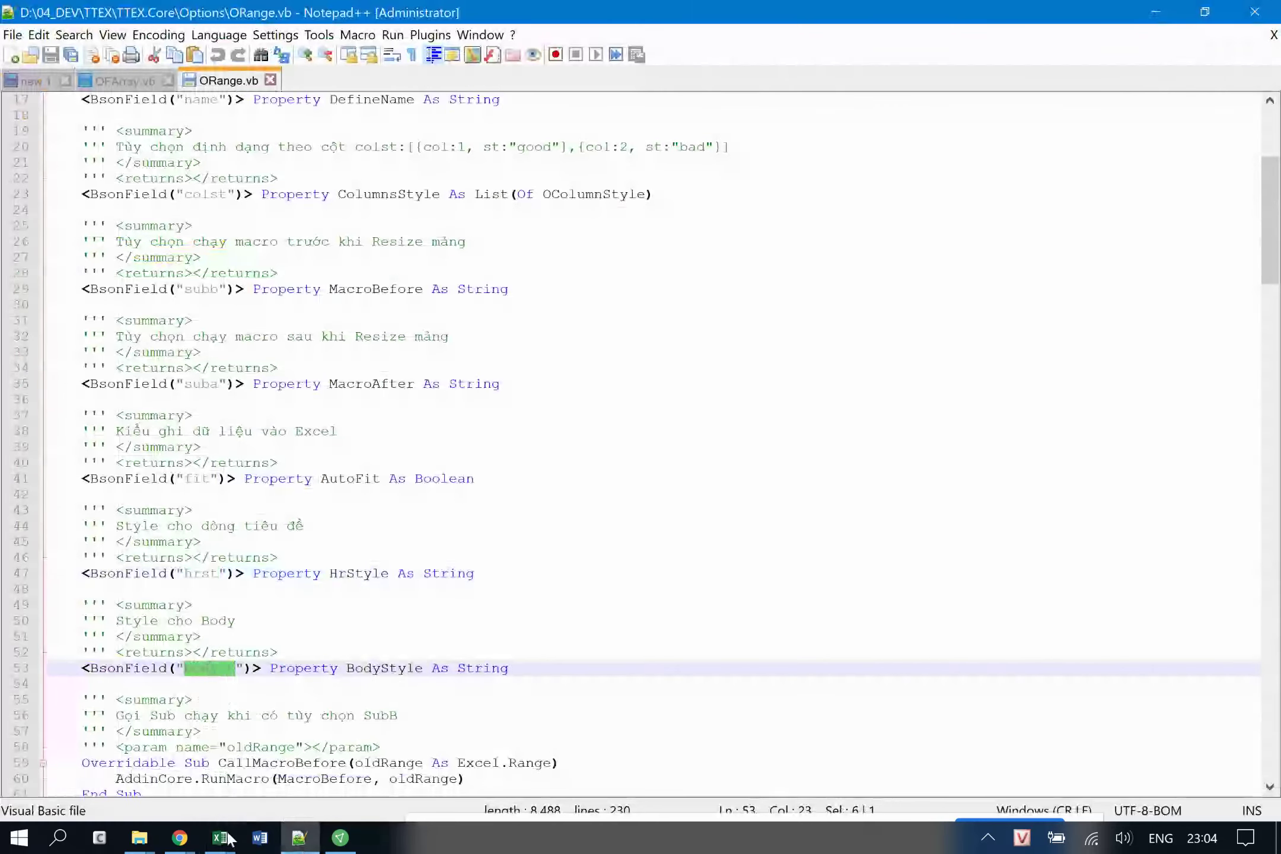
mouse_move(220, 837)
click(173, 707)
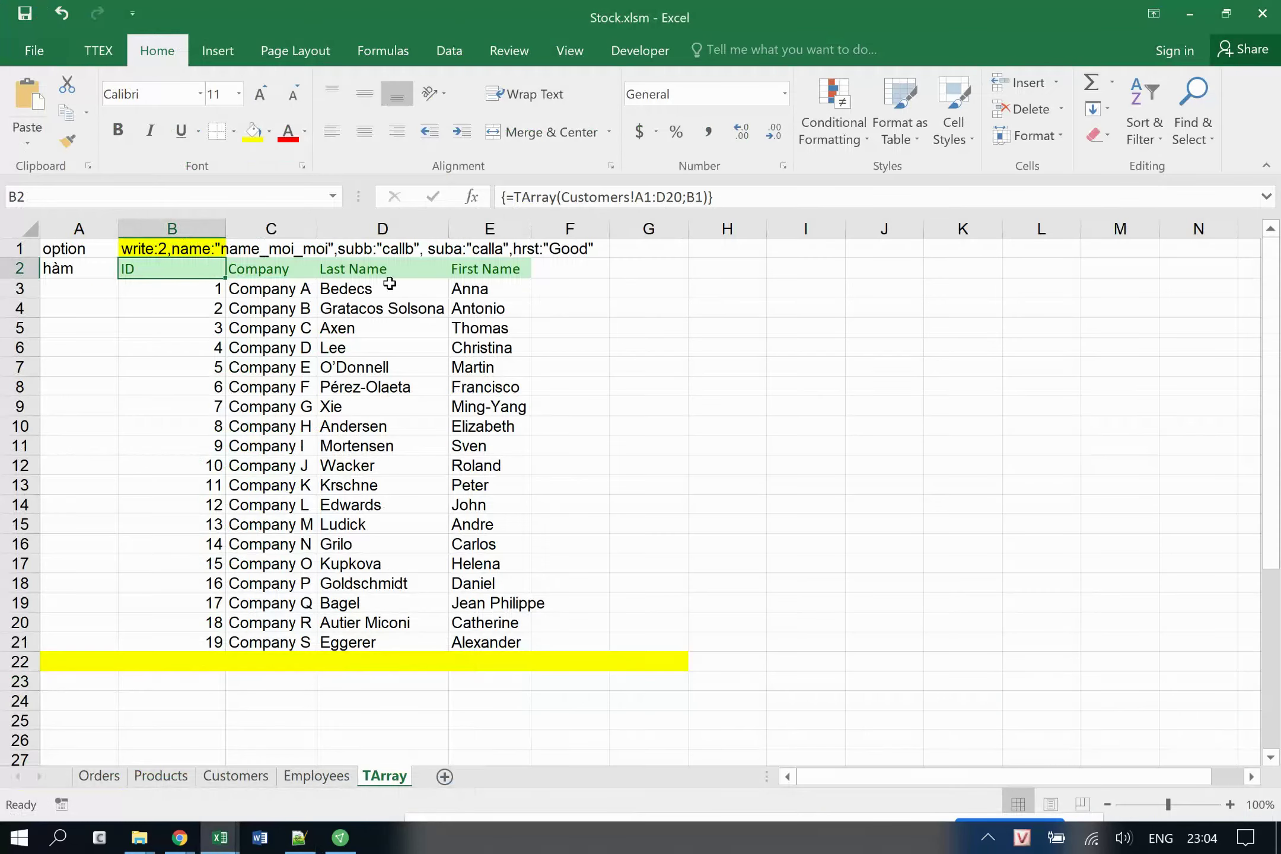
Append , bodyst:"Bad" to B1's options and confirm the Bad cell style exists.
click(199, 248)
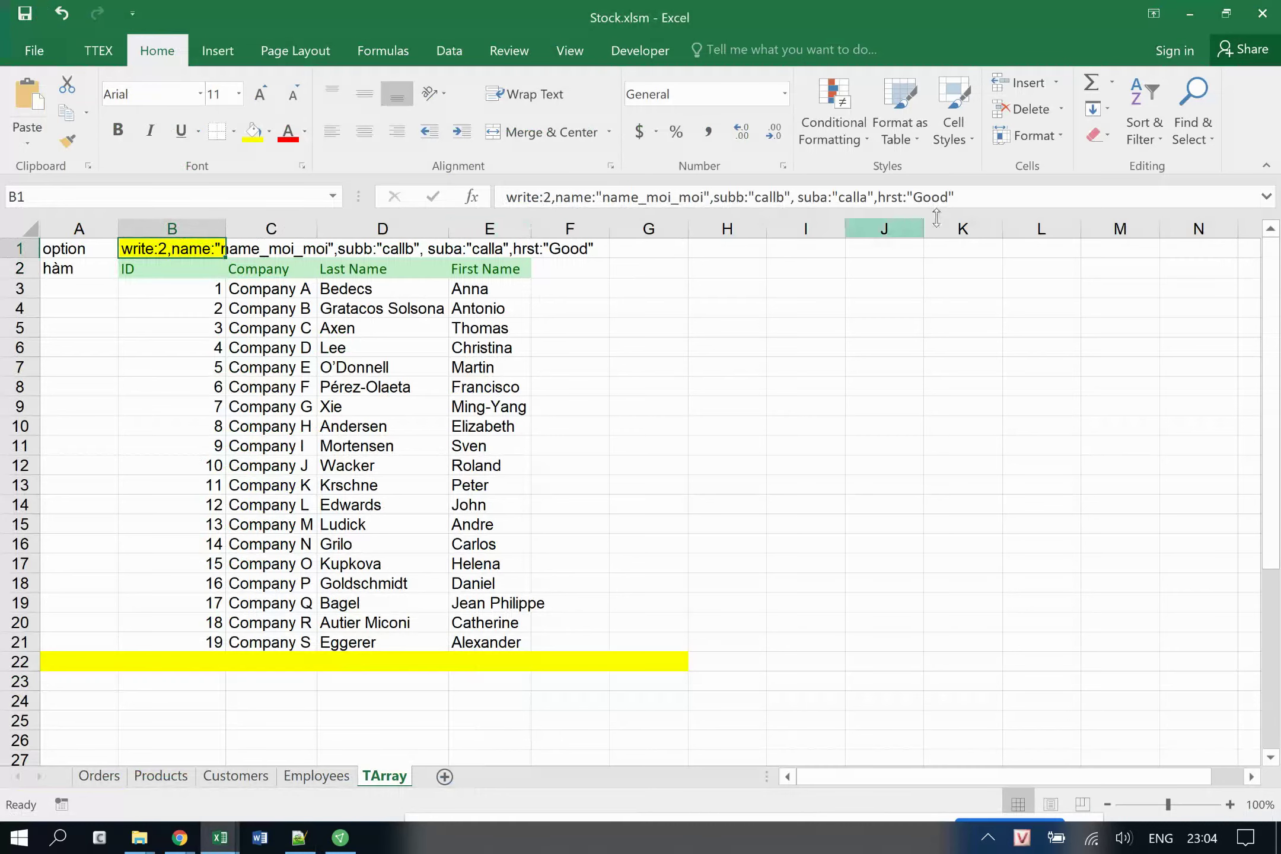
click(1004, 199)
text(, bodyst:")
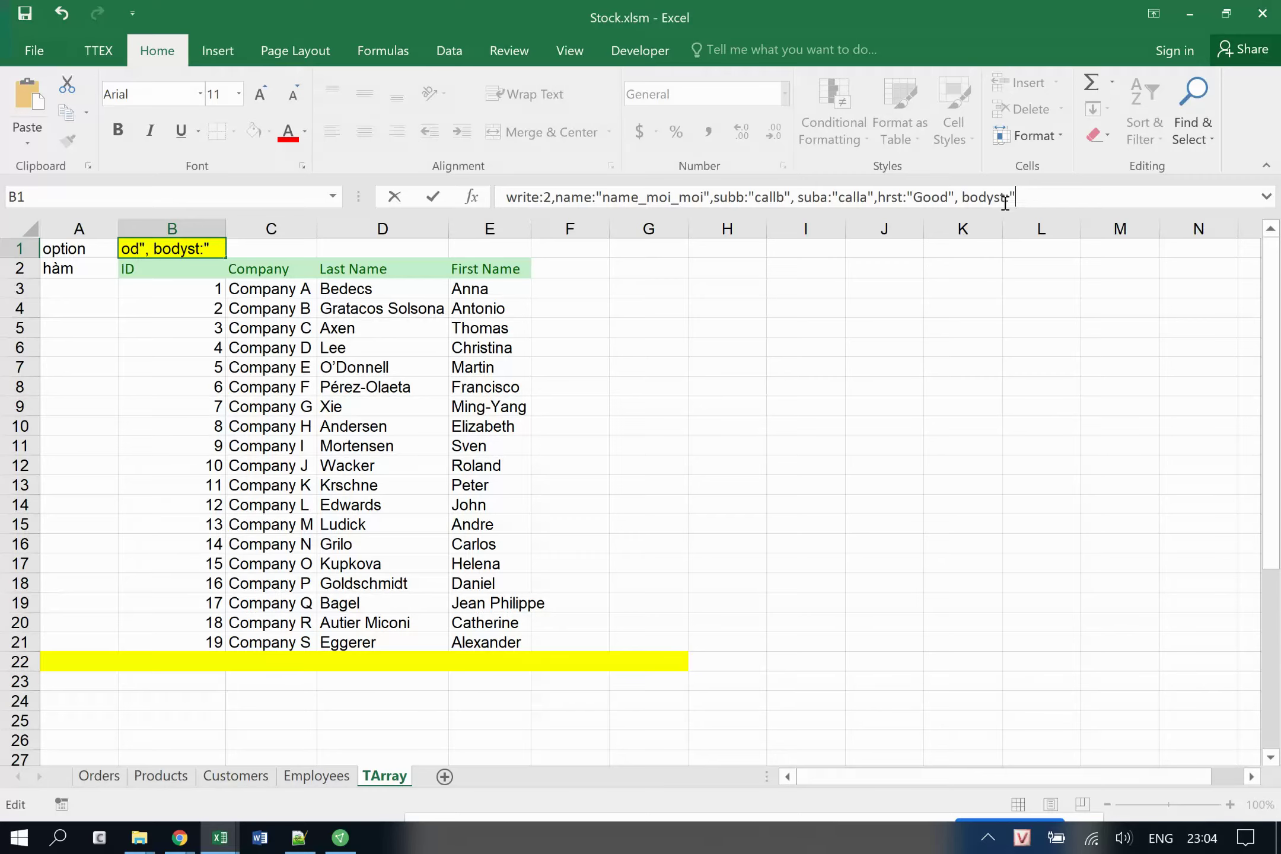
text(Bad)
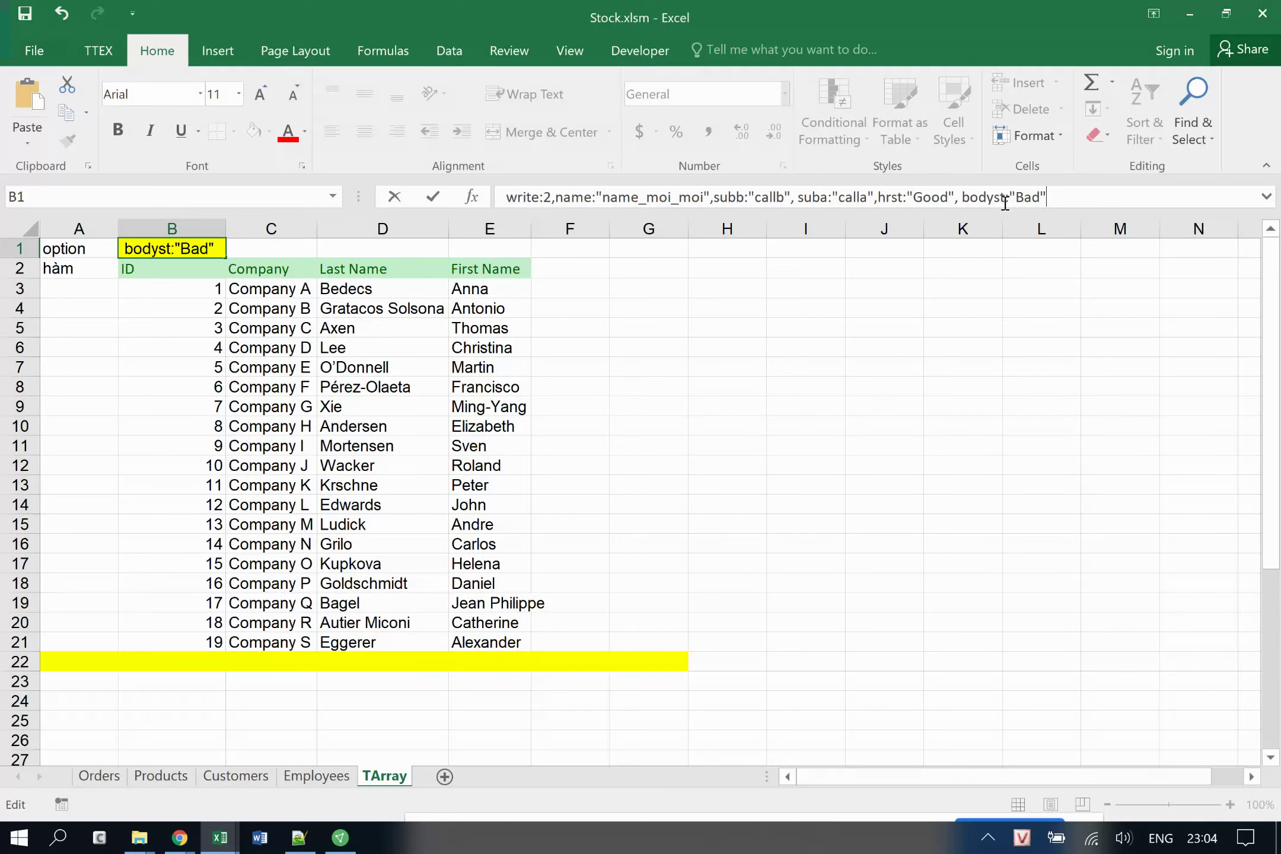
key(Return)
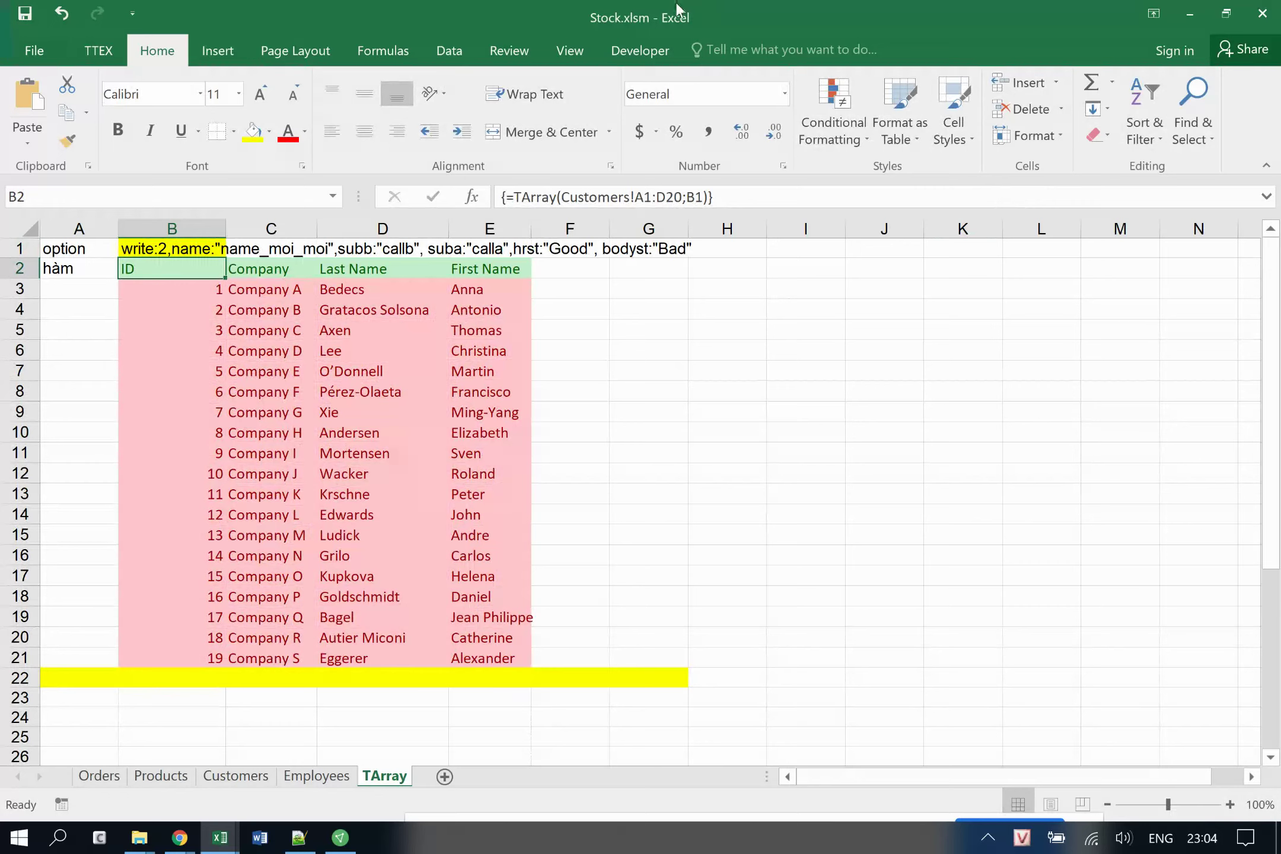
click(952, 133)
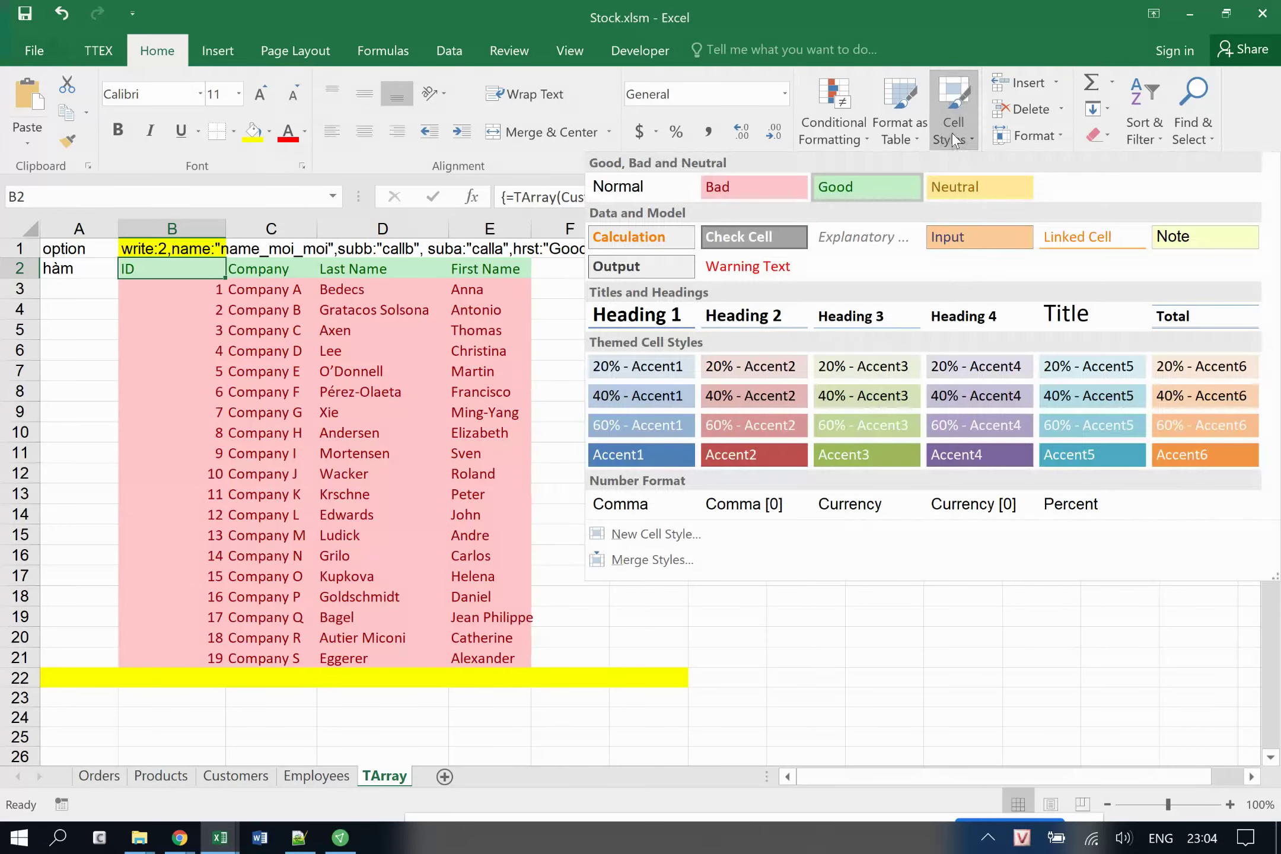
click(838, 690)
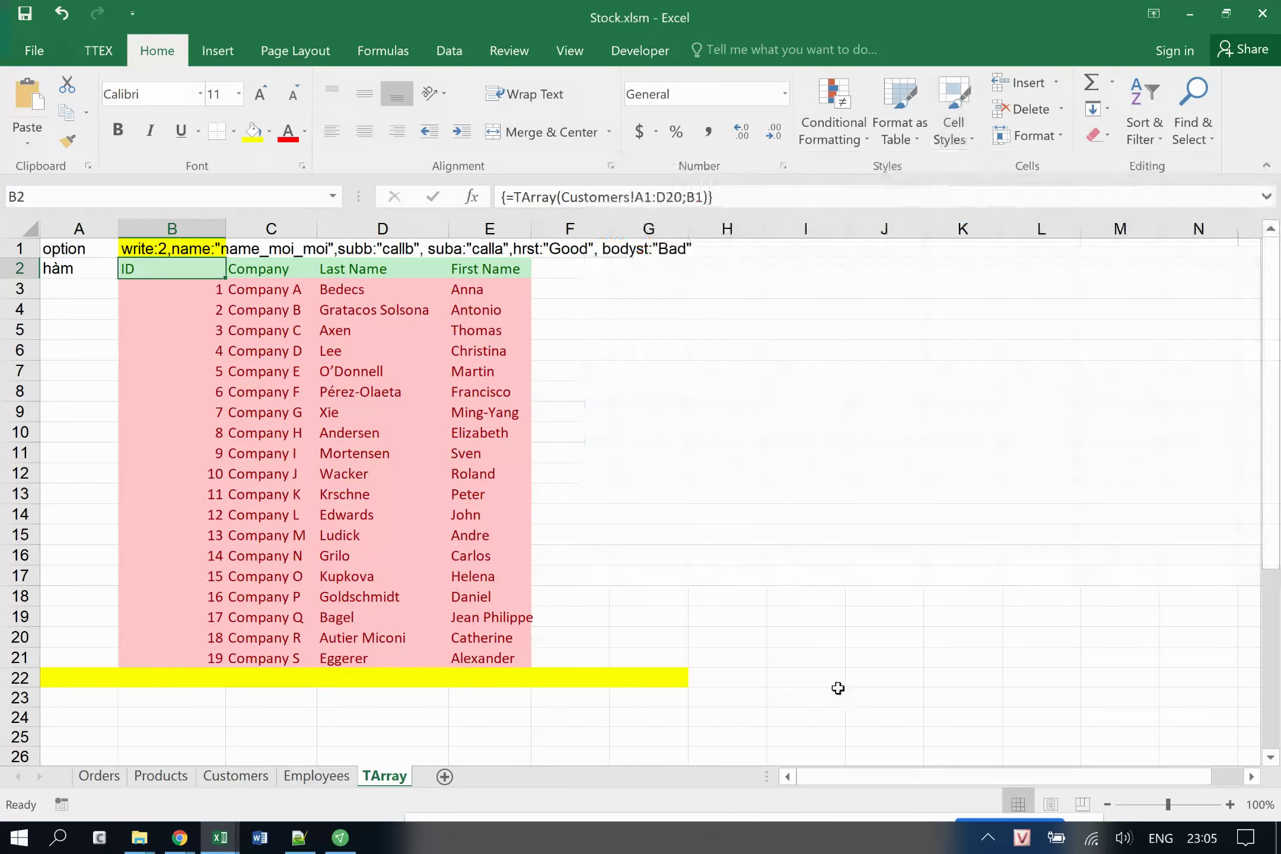
Re-enter the B2 TArray formula as an array formula so the body rows restyle.
click(322, 414)
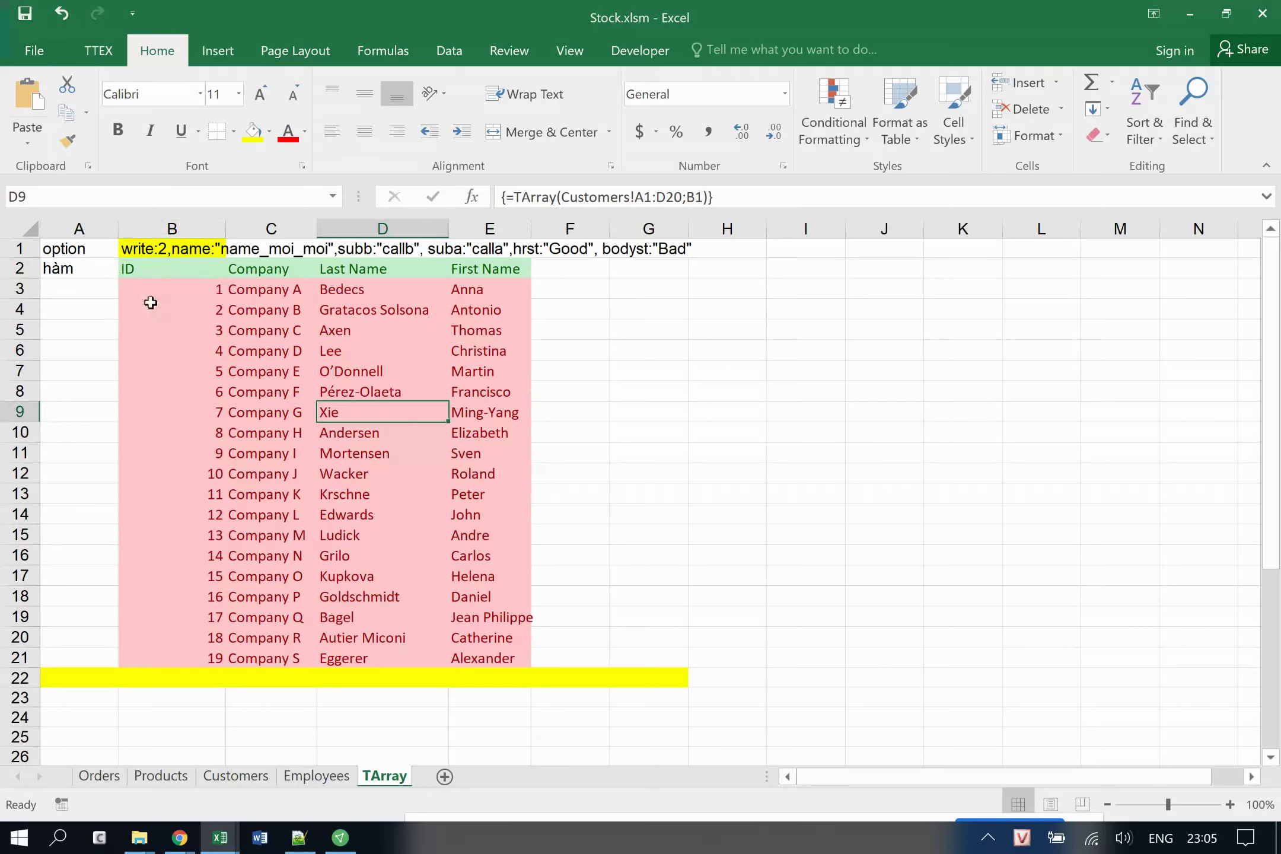
drag(152, 291, 482, 654)
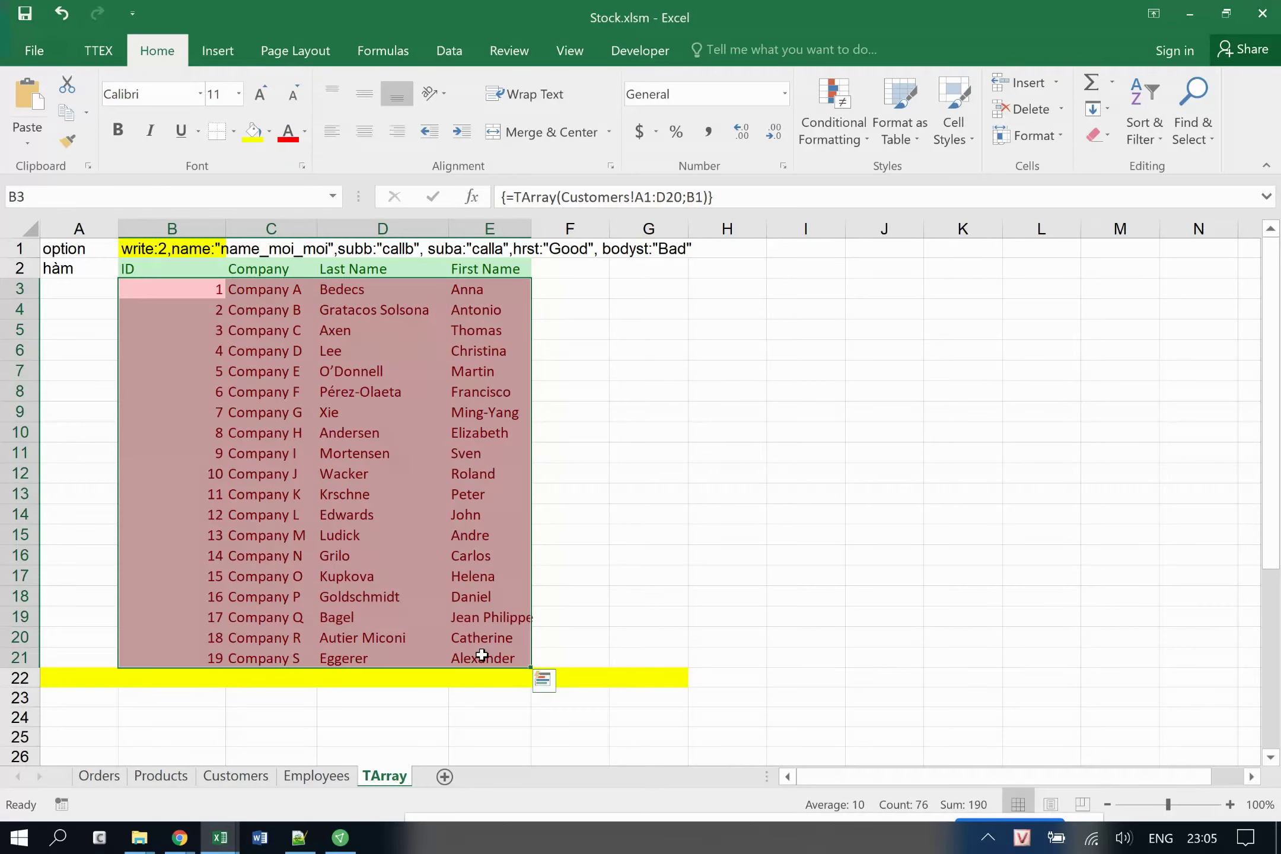
double_click(189, 268)
key(ctrl+shift+Return)
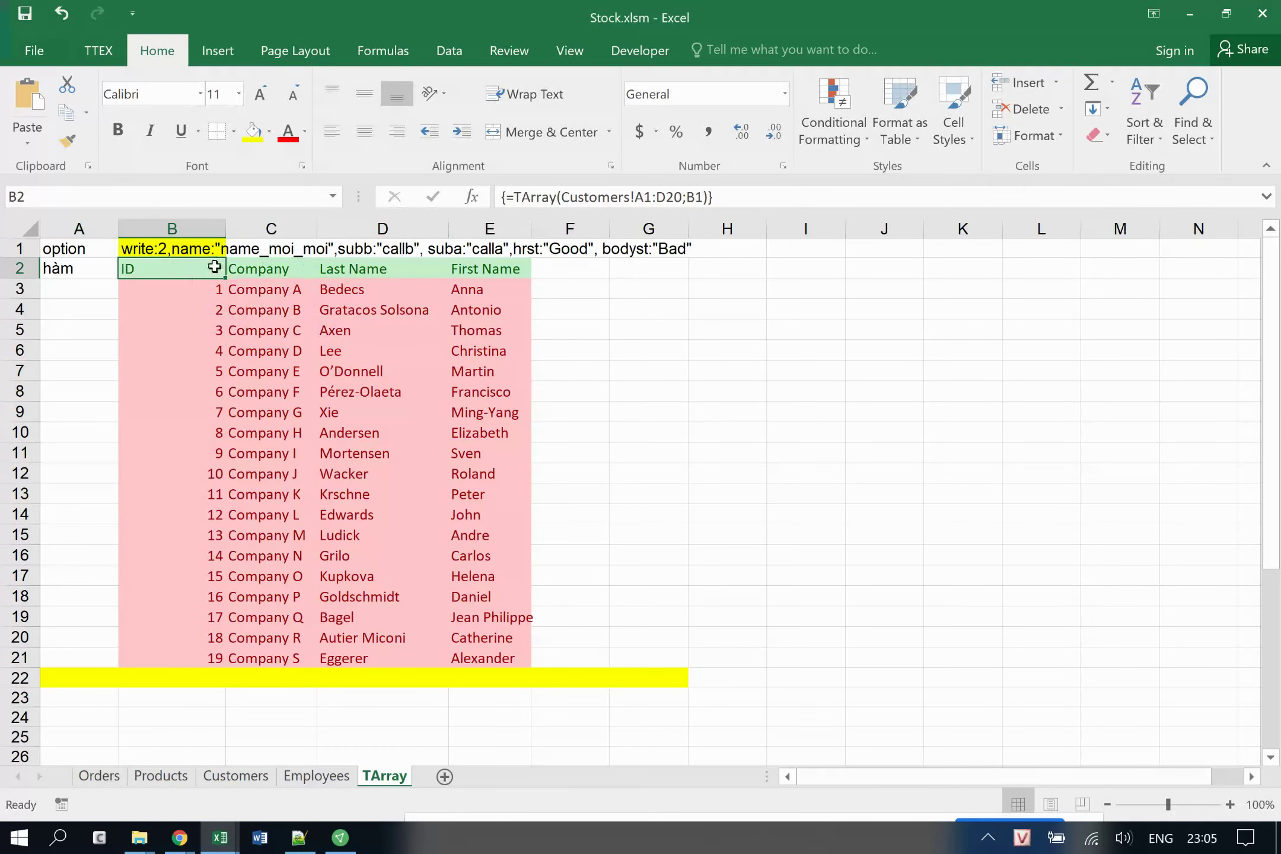
Change B2's source range to Customers!A1:D2, then to Customers!A1:D15, as an array formula.
click(685, 200)
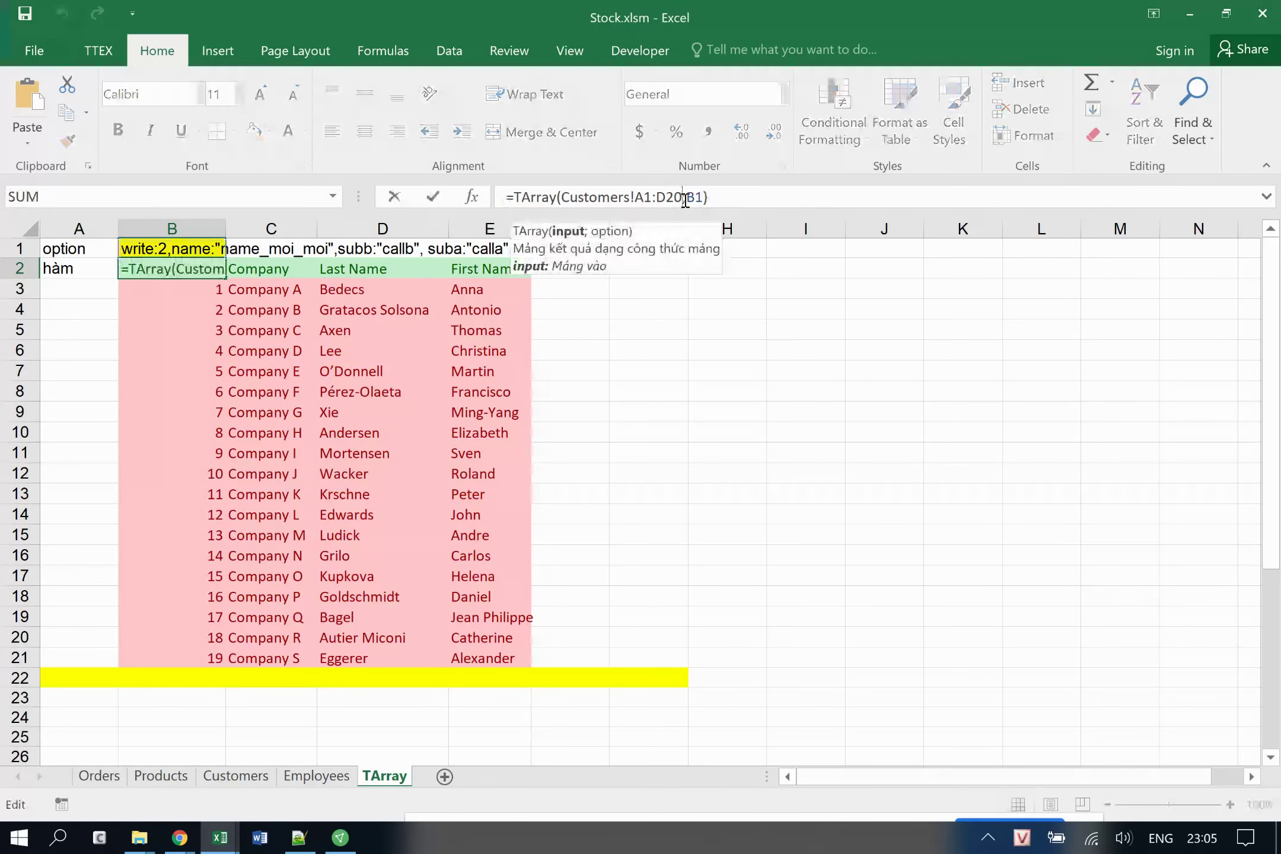
key(BackSpace)
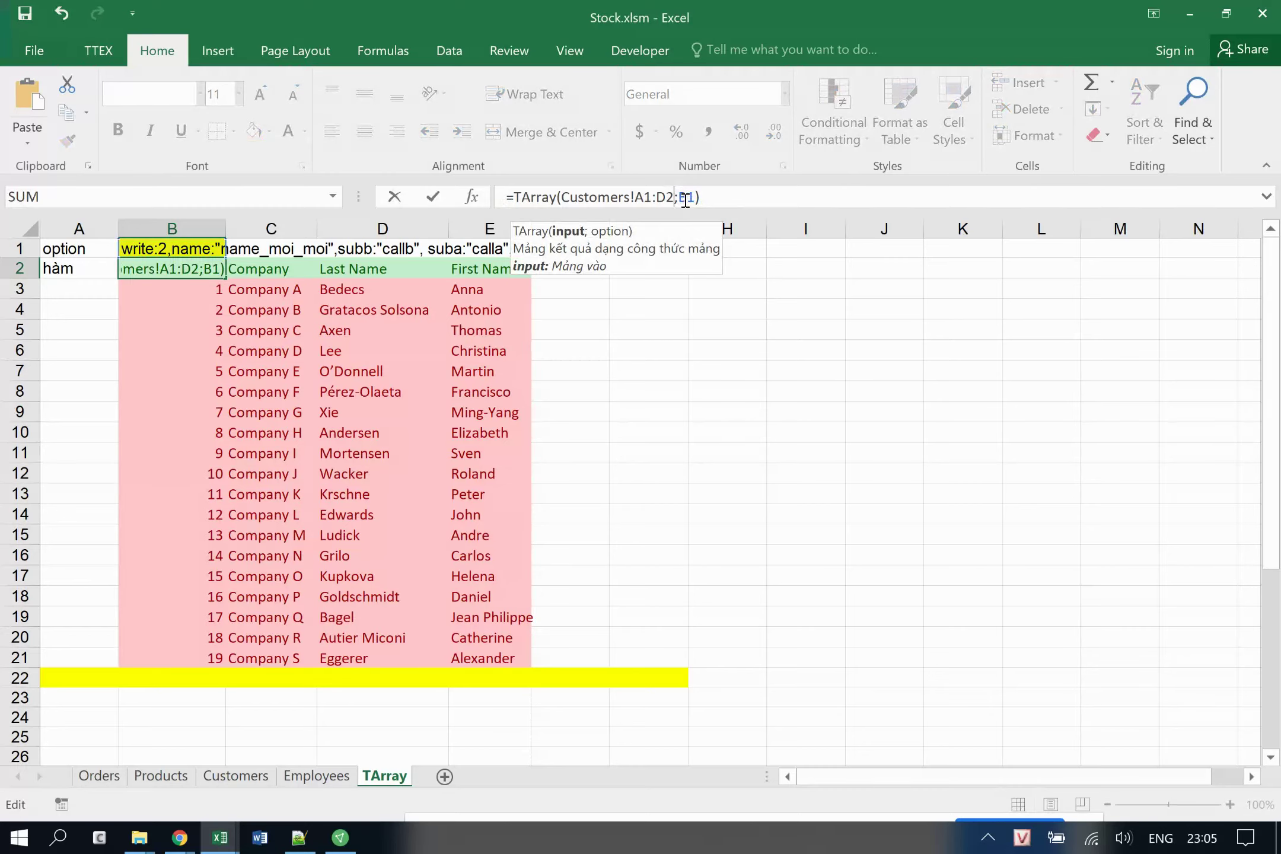
key(ctrl+shift+Return)
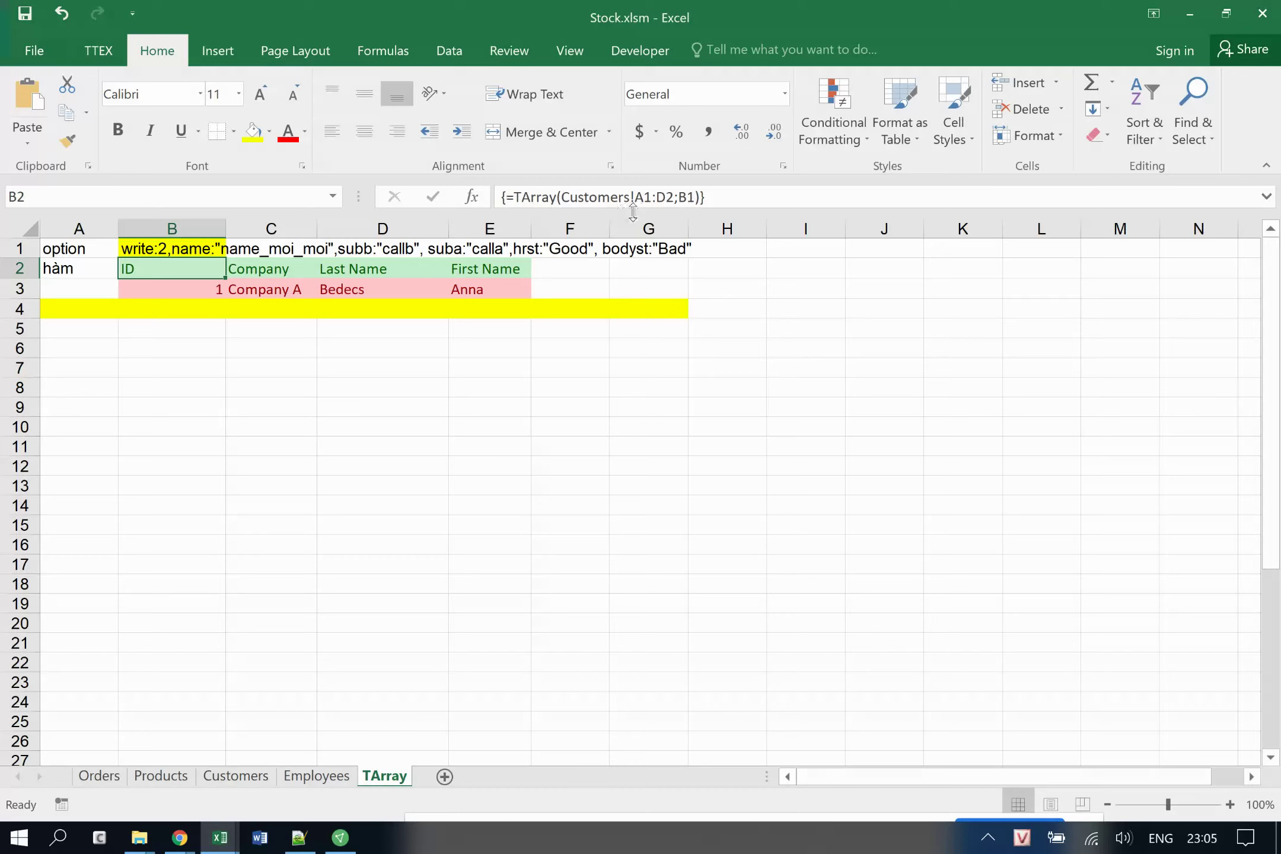
click(672, 200)
key(BackSpace)
text(15)
key(ctrl+shift+Return)
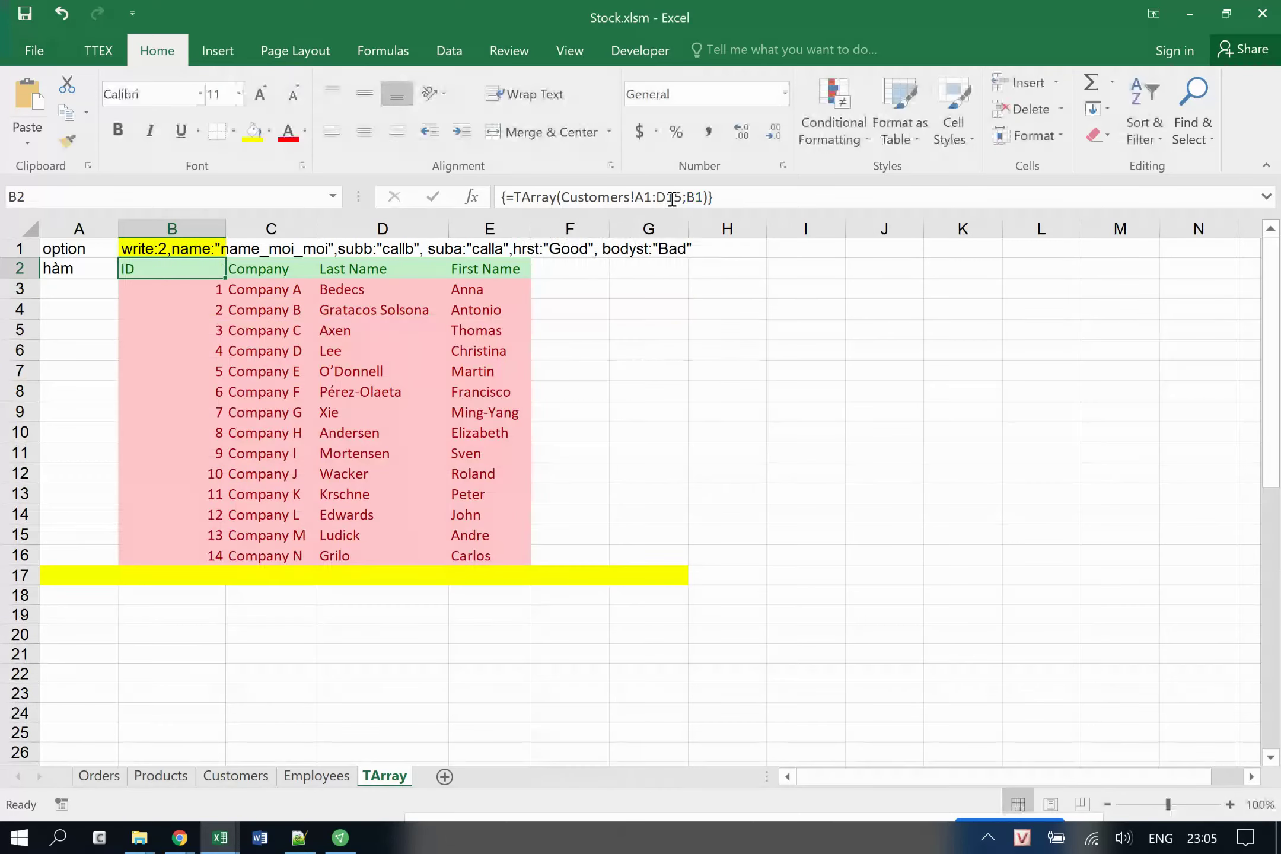
click(653, 395)
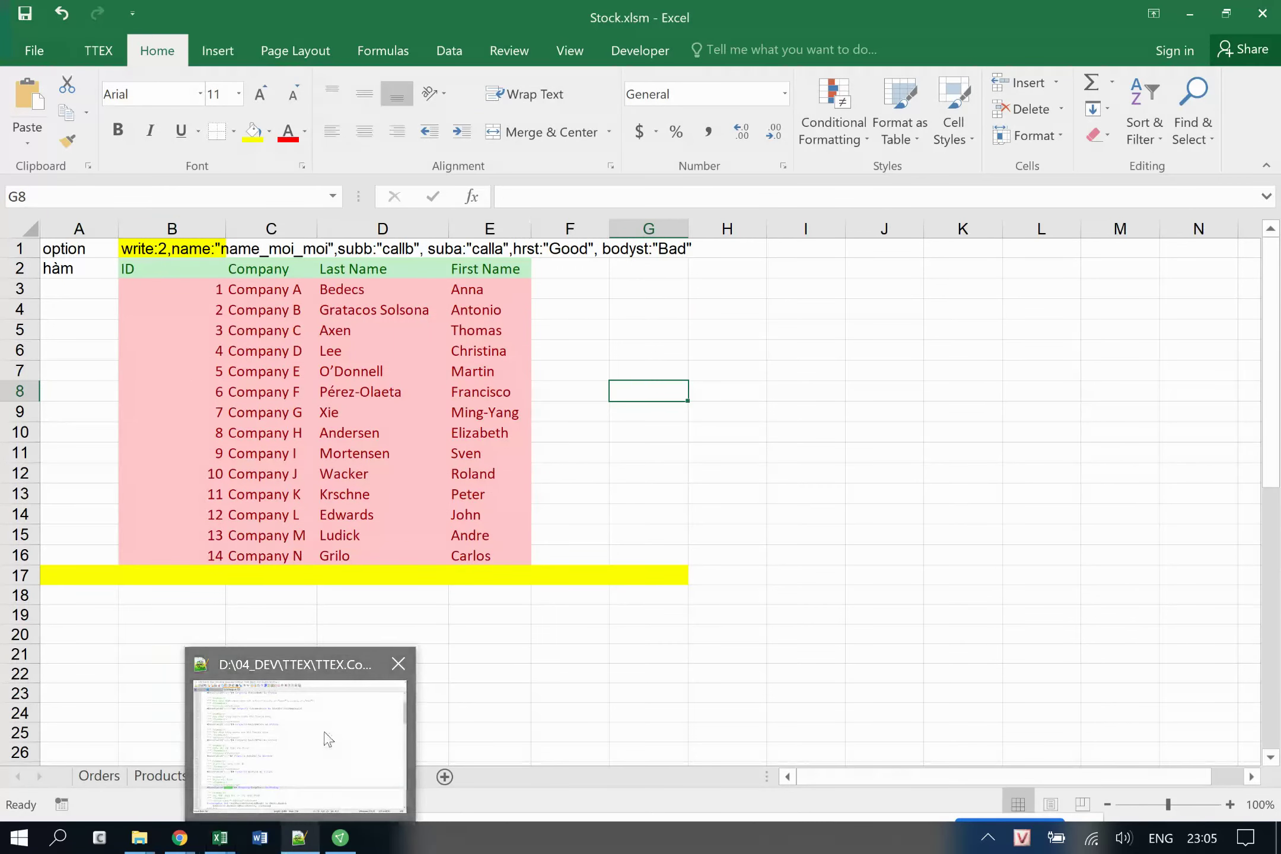
Glance at the ORange.vb source in Notepad++ and come back to Stock.xlsm.
click(323, 737)
scroll(490, 393, up, 5)
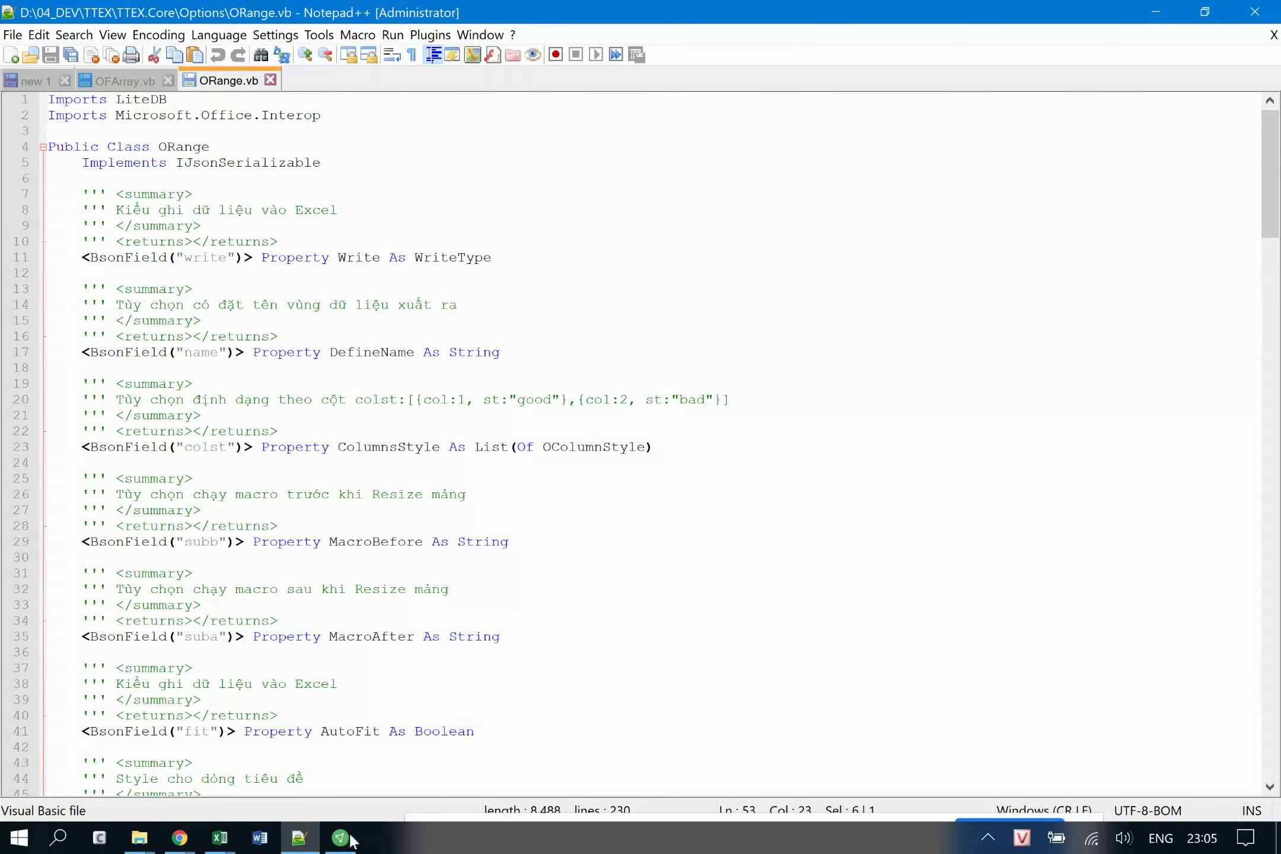
mouse_move(219, 837)
click(175, 740)
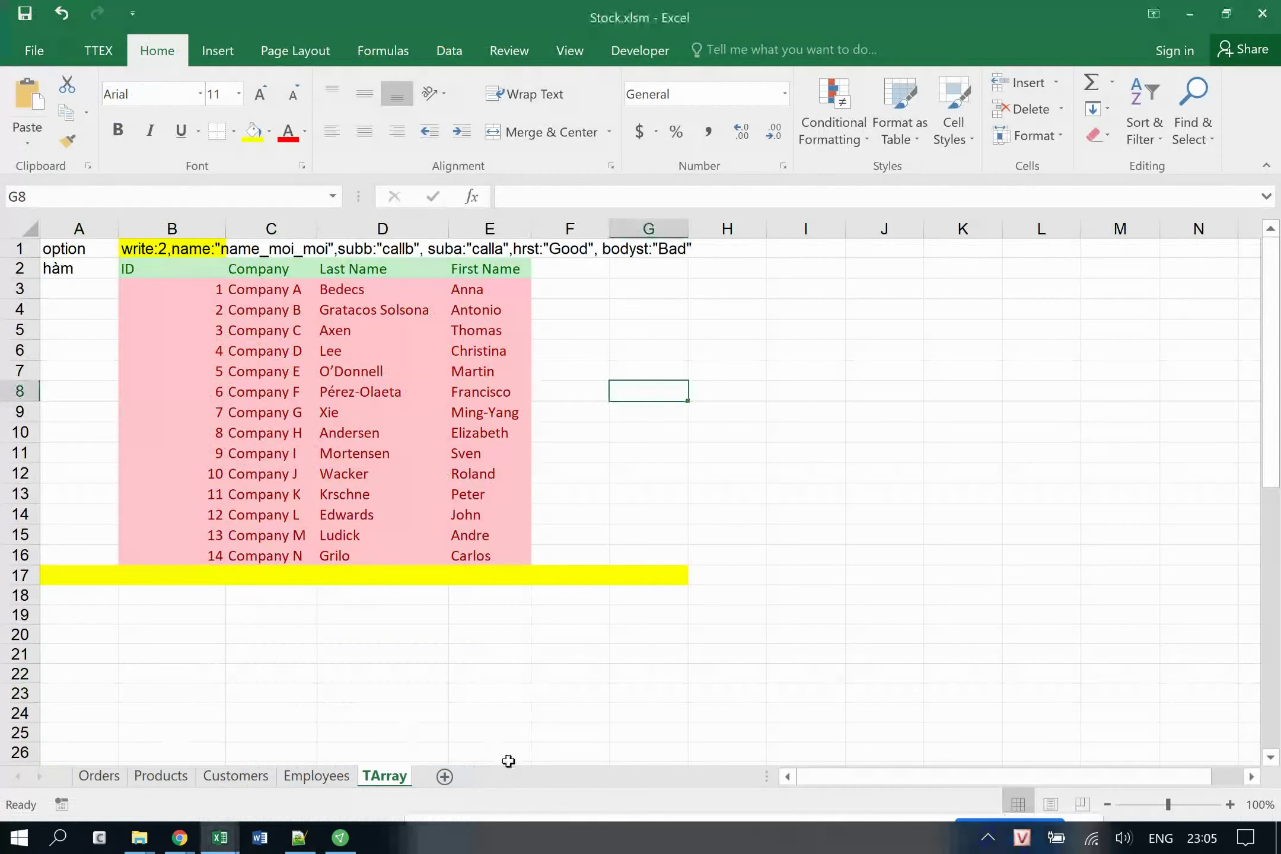